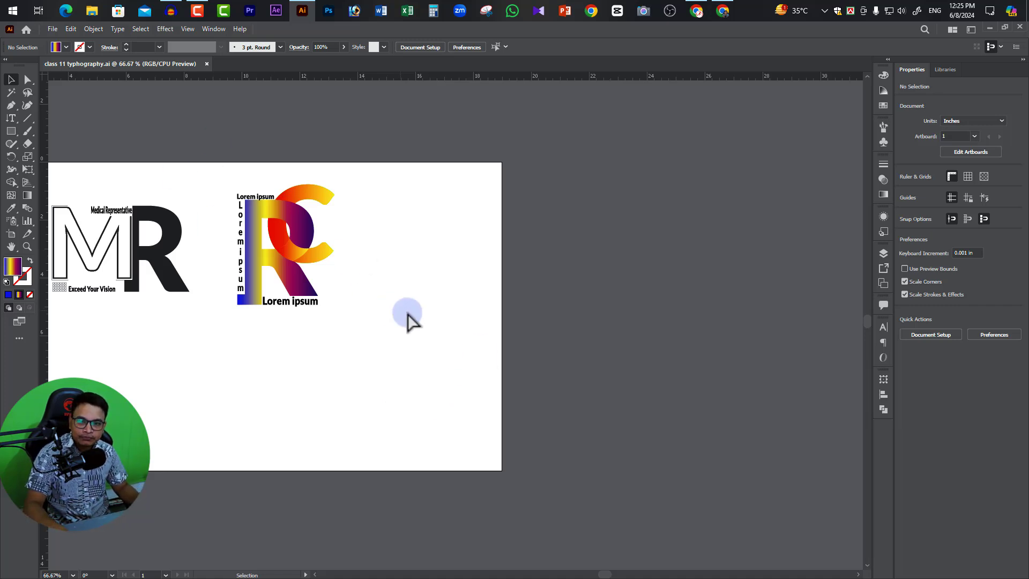
Zoom the artboard to 100% on the MR and RC designs, then bring Chrome up over Illustrator.
key(z)
click(341, 304)
drag(405, 294, 508, 289)
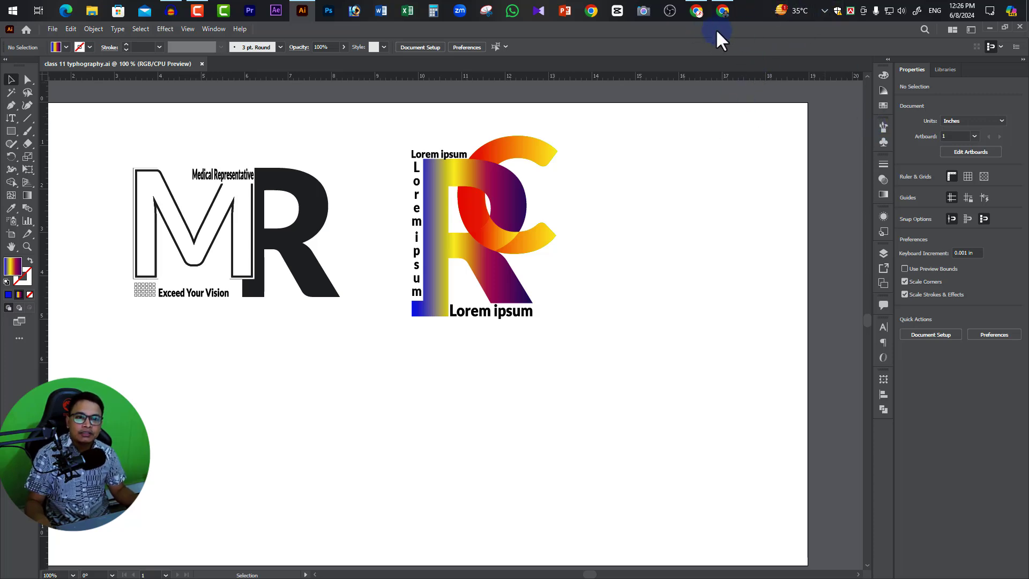
click(722, 10)
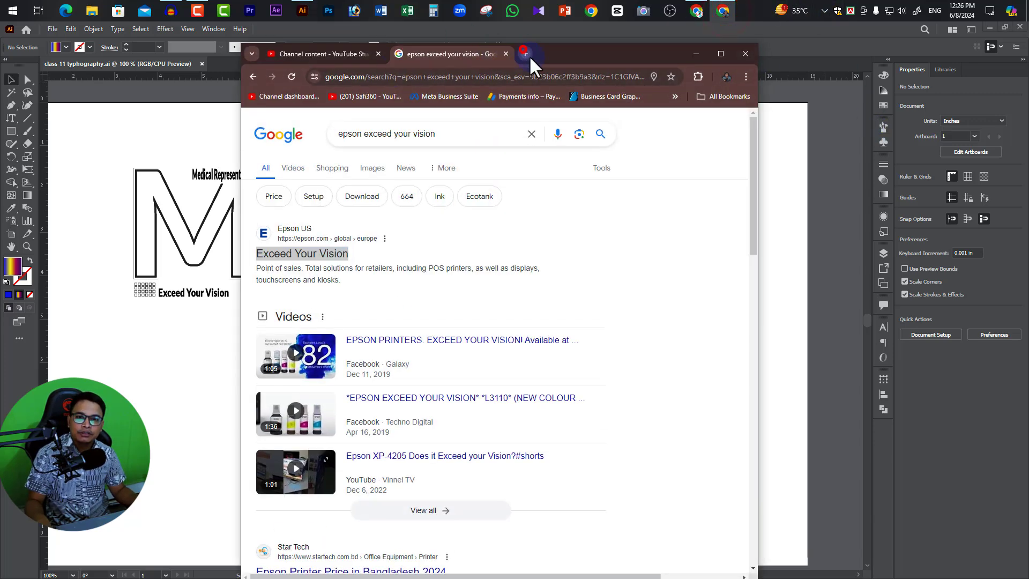
In a new maximized tab, search Google for 'typhography' and show image results.
click(523, 53)
click(721, 53)
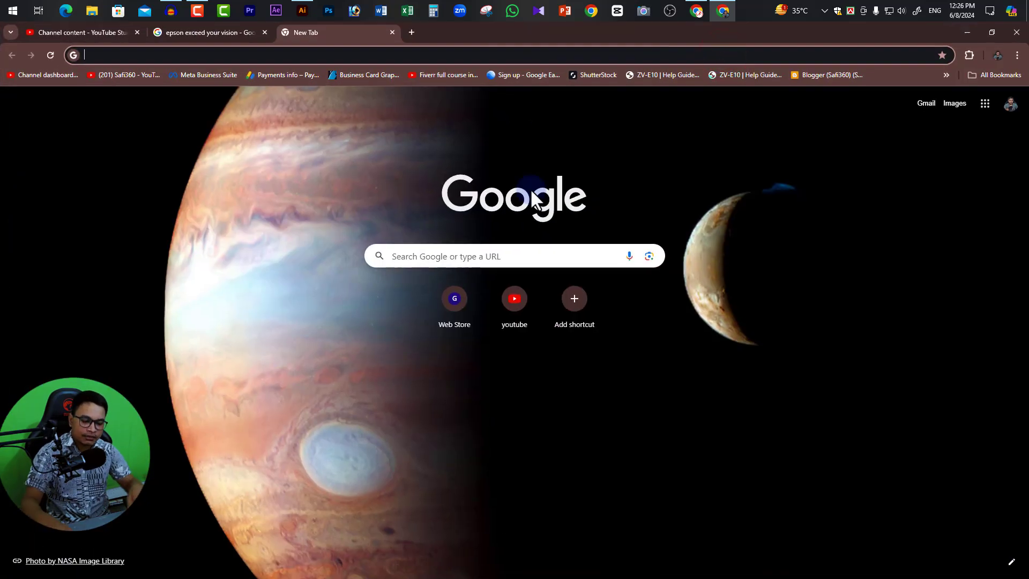
text(typhography)
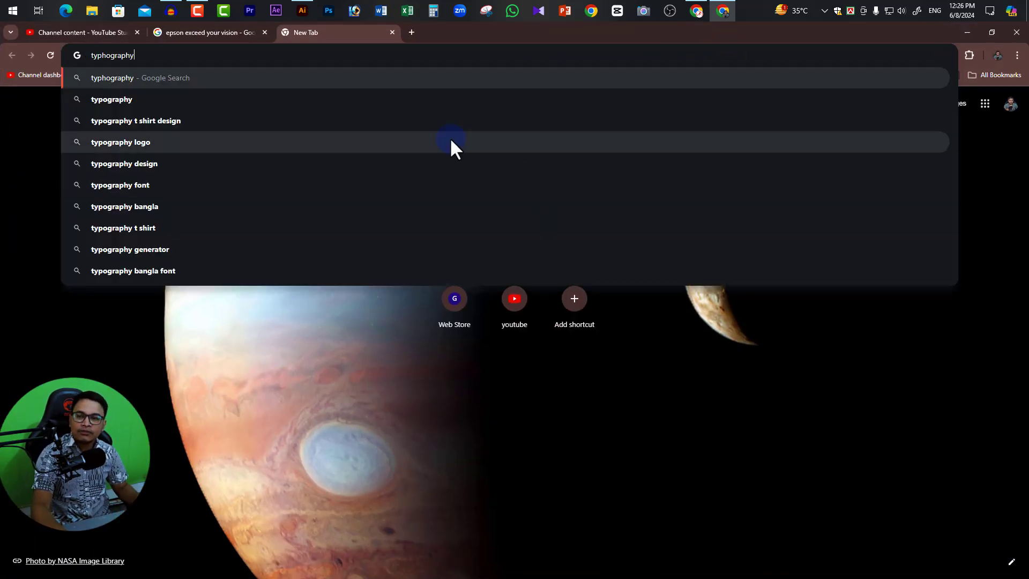
key(Return)
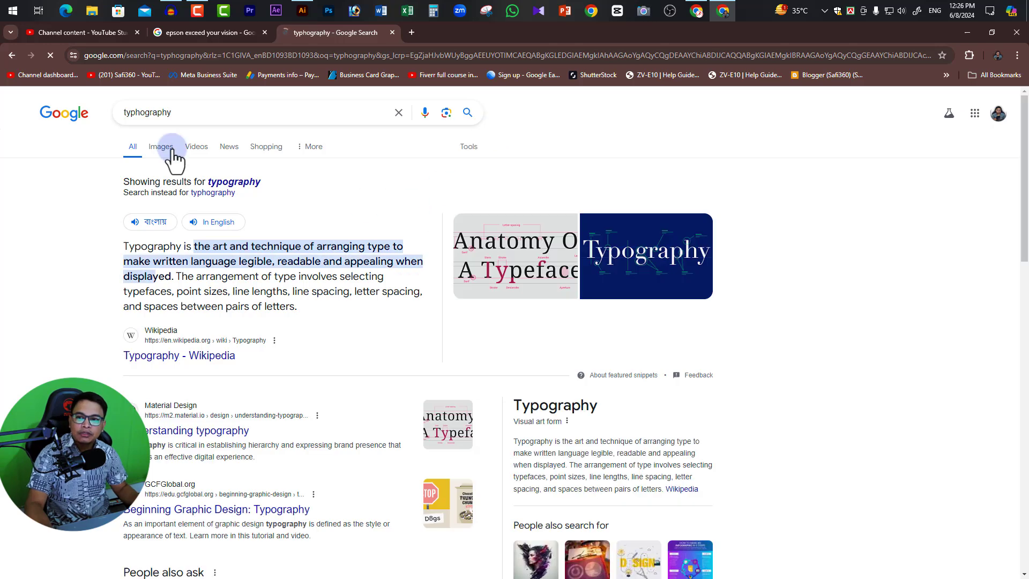
click(168, 146)
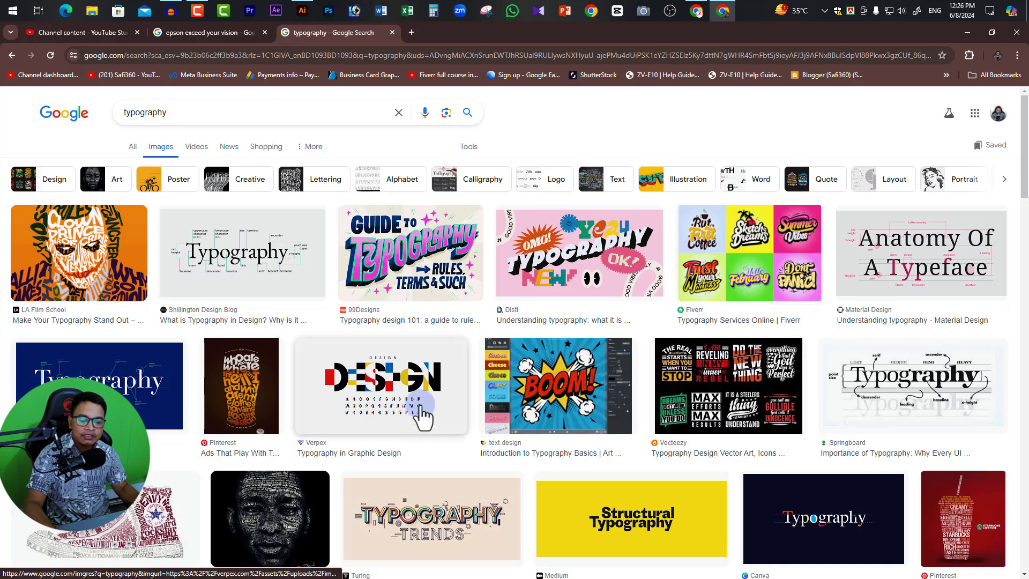
Preview several typography images, then open the GraphicRiver business card graphics bookmark.
click(101, 255)
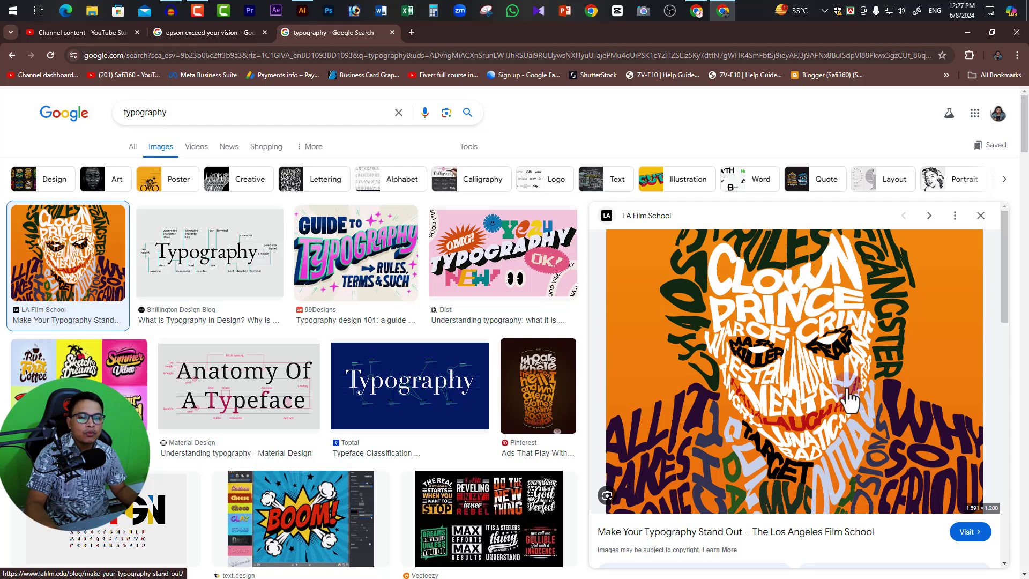
click(205, 267)
click(350, 251)
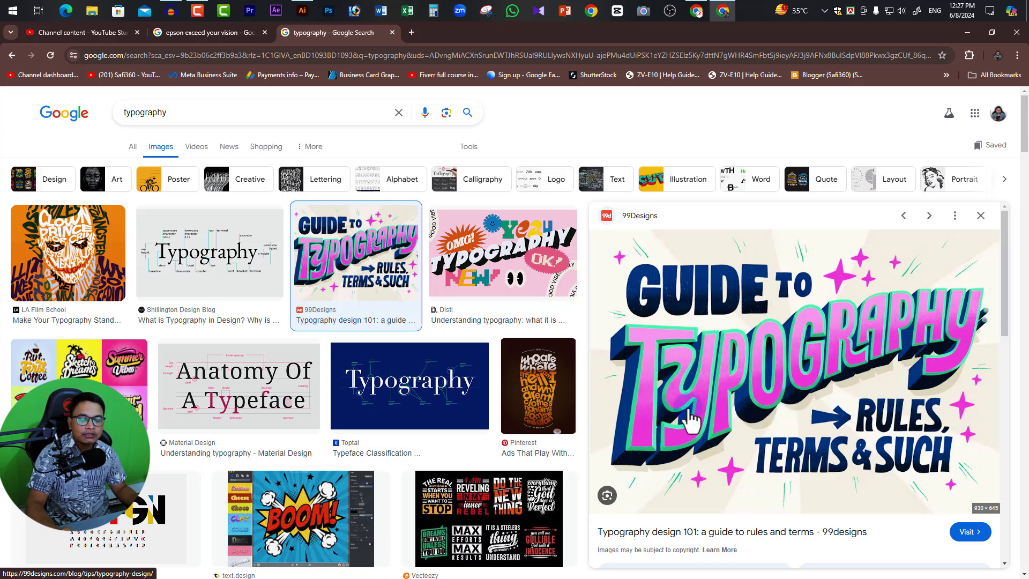
click(464, 276)
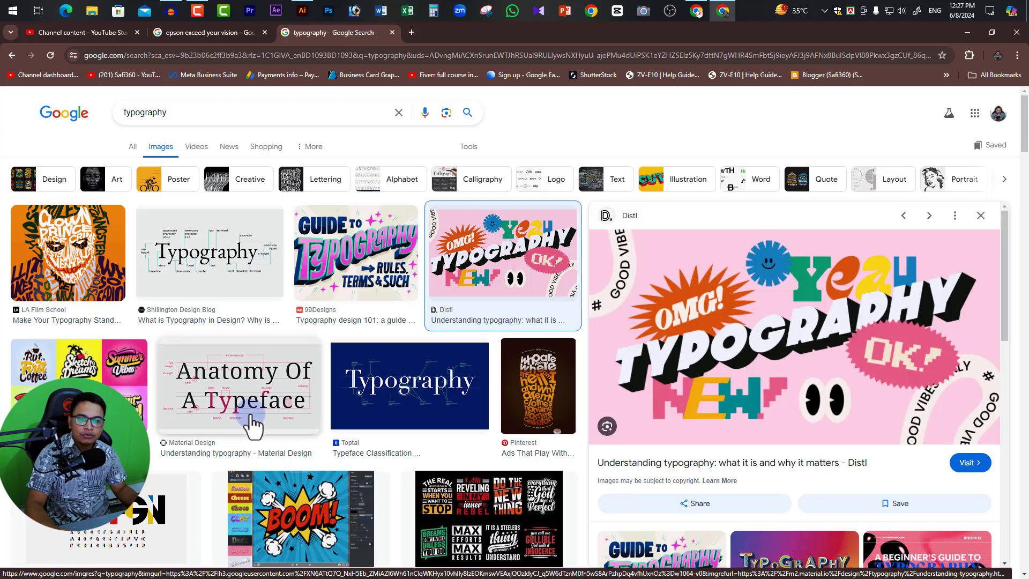
click(530, 391)
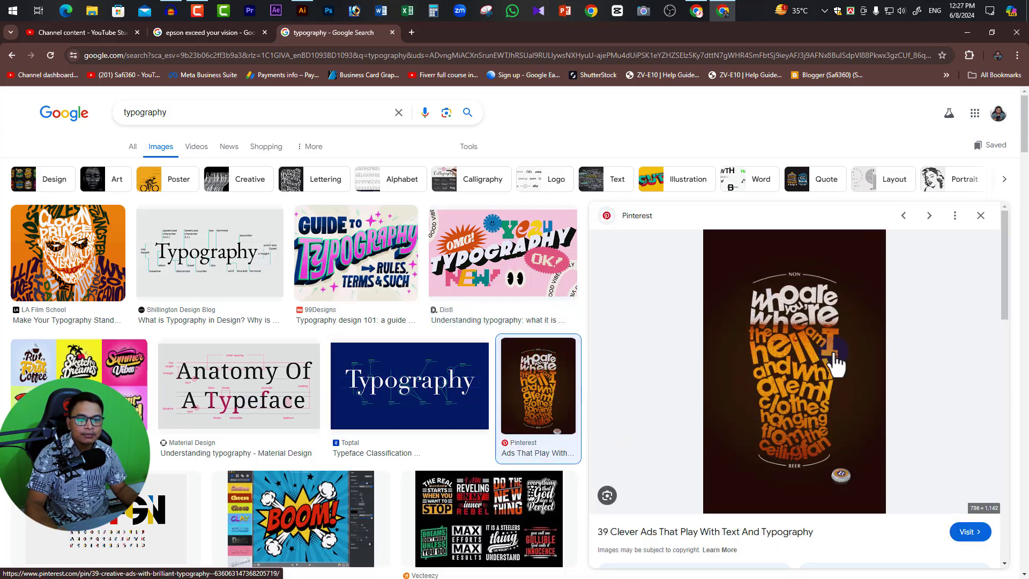
click(94, 367)
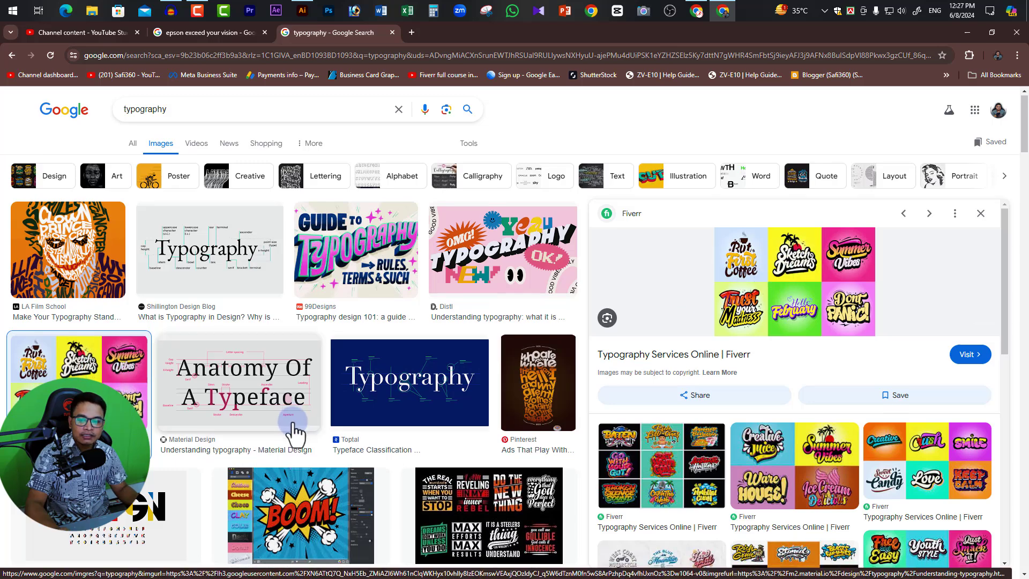
scroll(327, 365, down, 3)
click(327, 365)
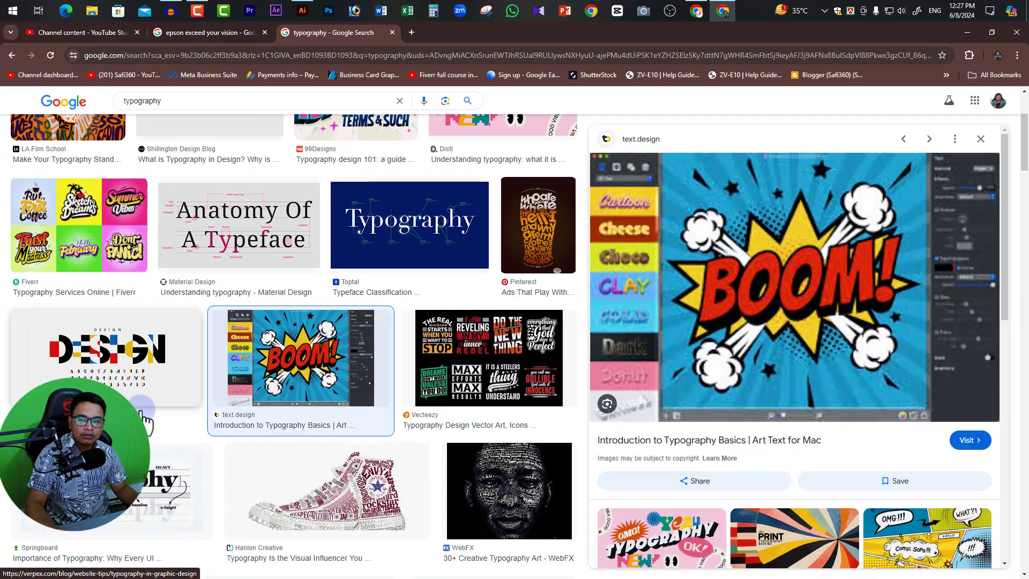
click(134, 370)
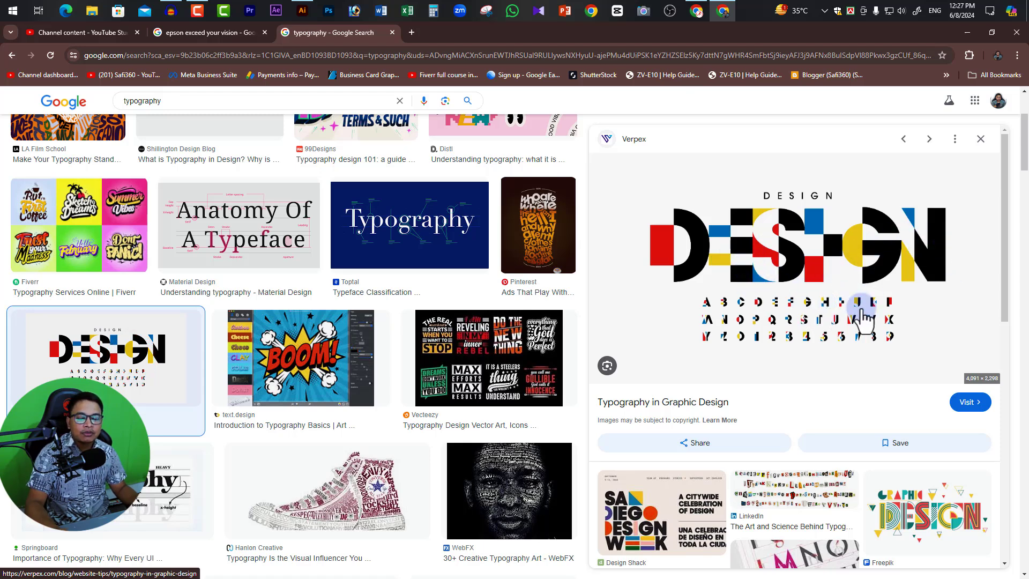
scroll(471, 407, down, 2)
click(520, 383)
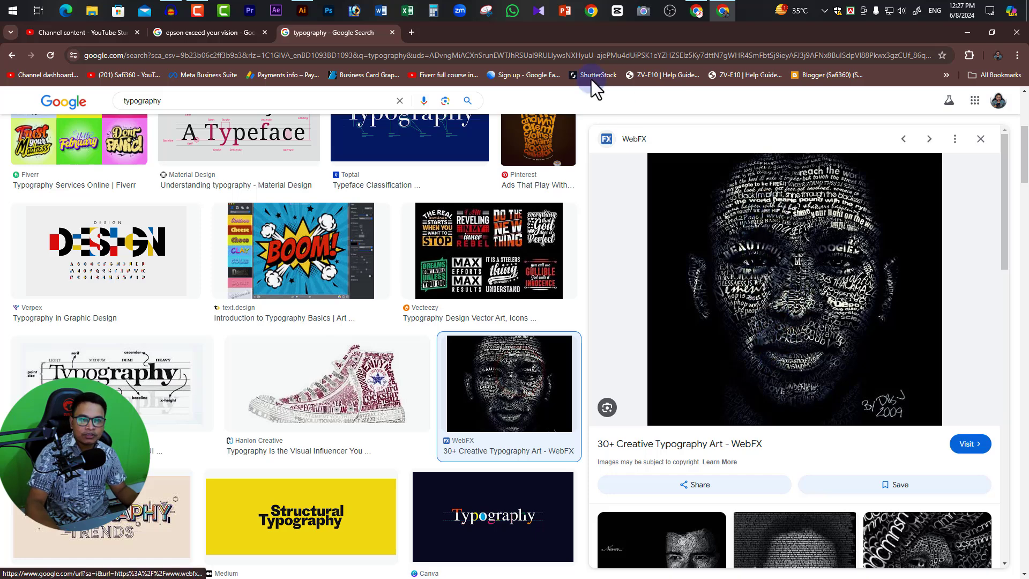
click(360, 75)
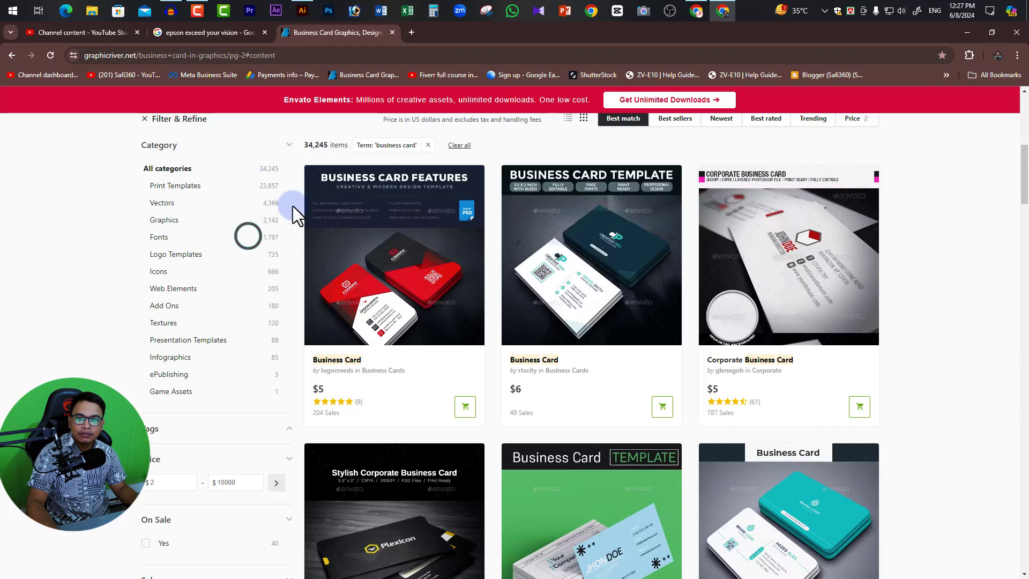
Search GraphicRiver for 'typhography', dismiss the survey popup, and scroll the results.
scroll(293, 205, up, 7)
triple_click(259, 192)
text(typhography)
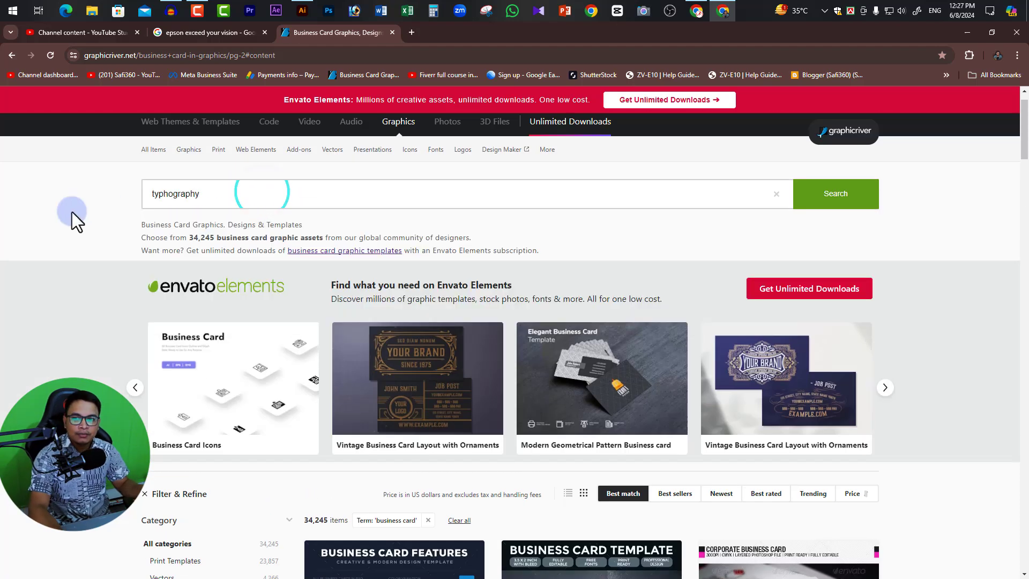
click(813, 189)
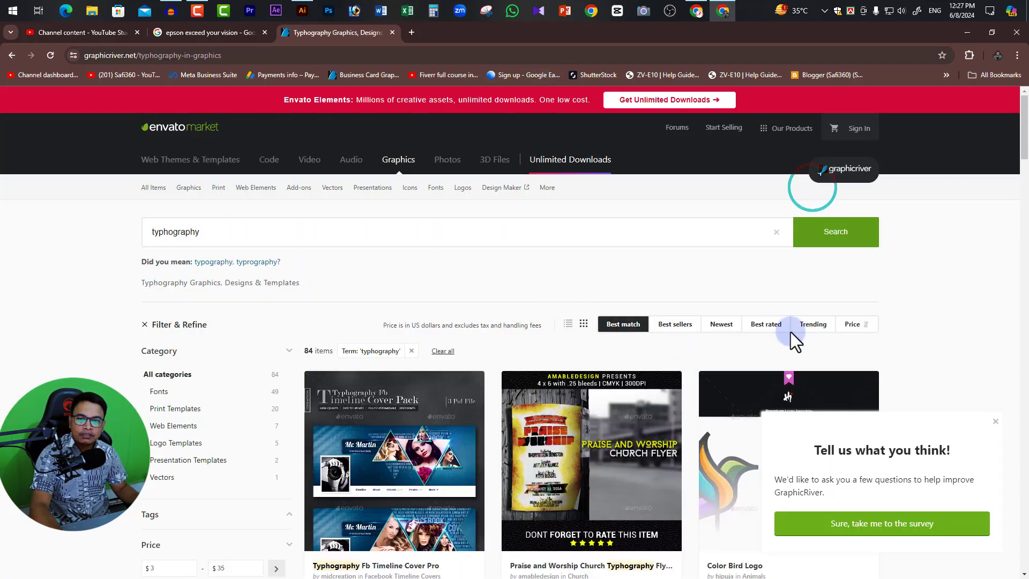
scroll(790, 332, down, 2)
scroll(834, 349, down, 1)
click(995, 424)
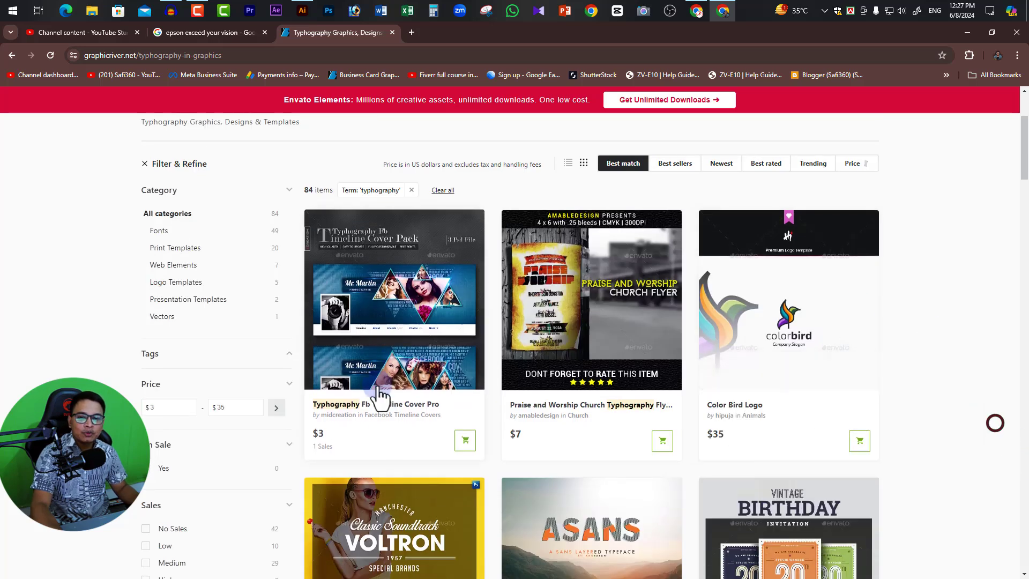
scroll(884, 274, down, 1)
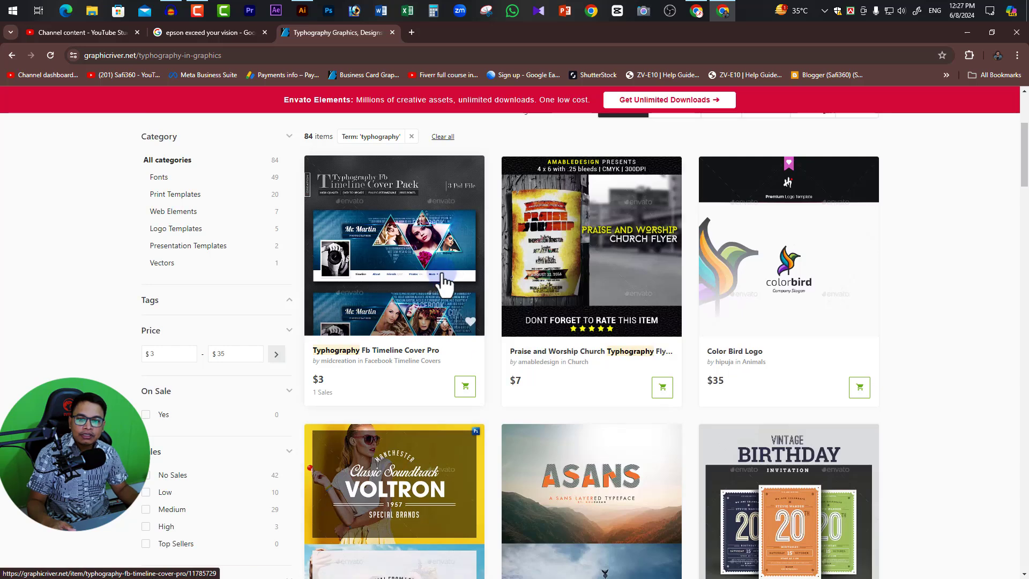
View the Typography Fb Timeline Cover Pro, Praise and Worship flyer, and Retro Logo Badges items.
click(423, 268)
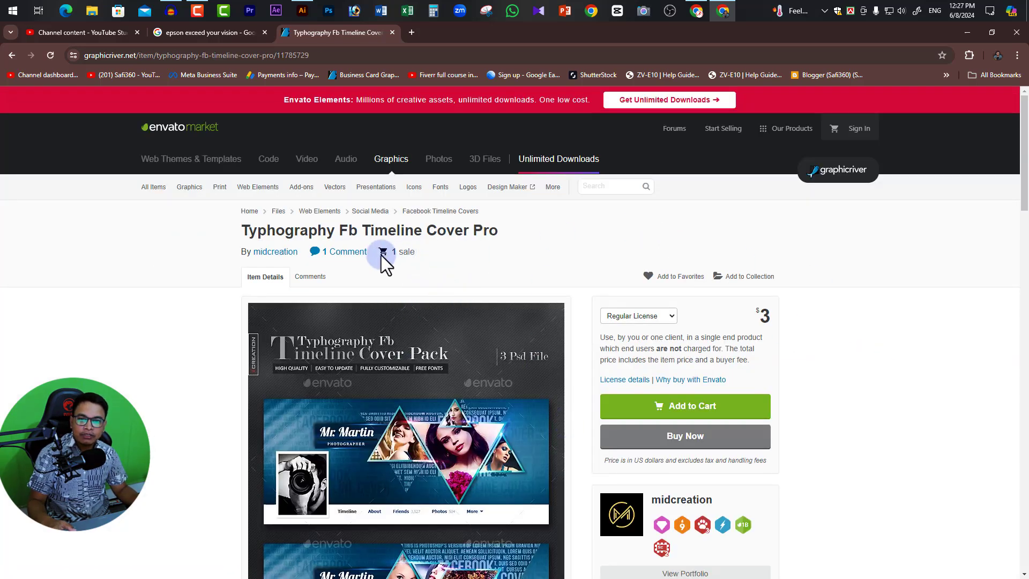
scroll(83, 201, down, 3)
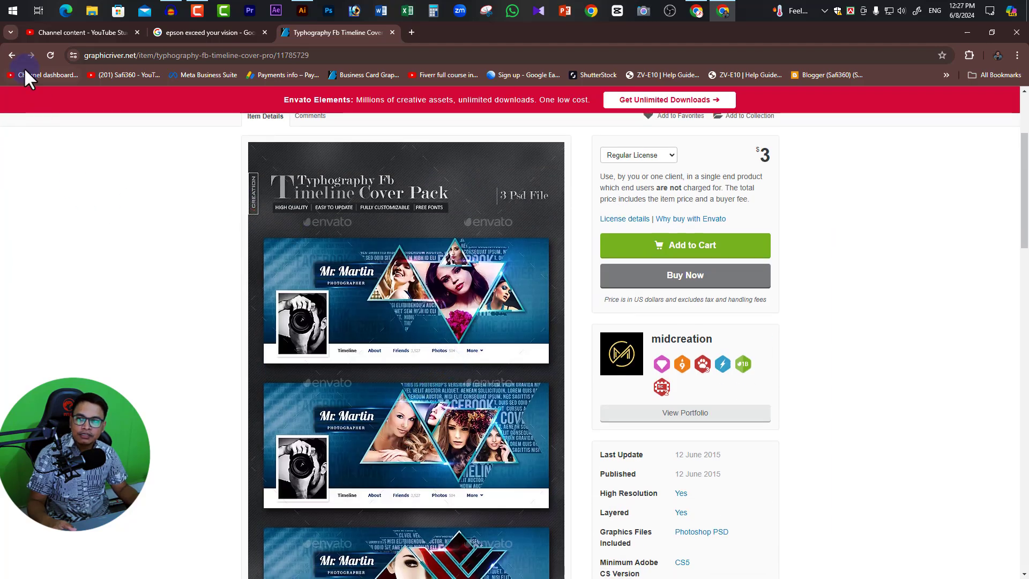
click(11, 56)
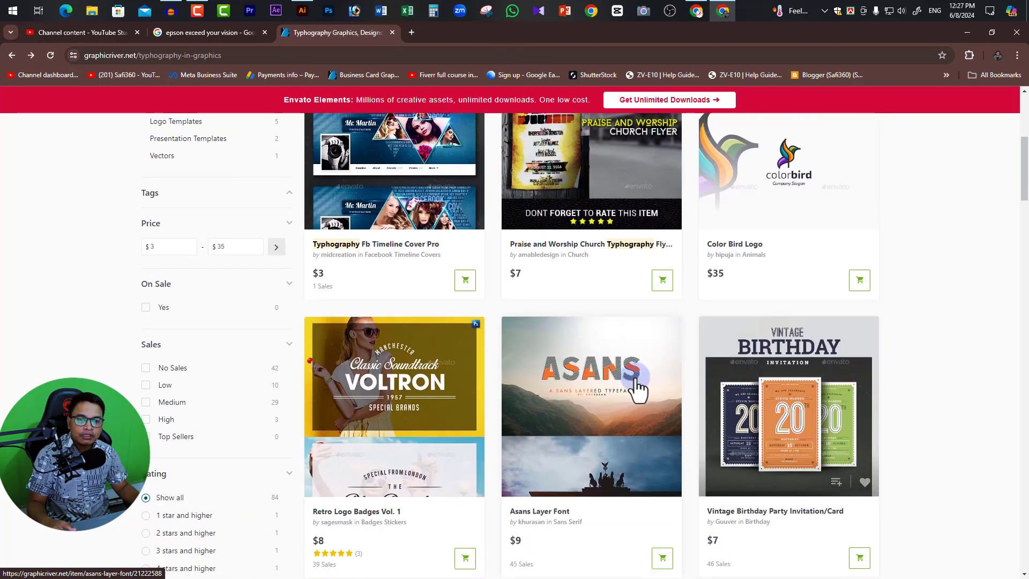
scroll(592, 269, up, 2)
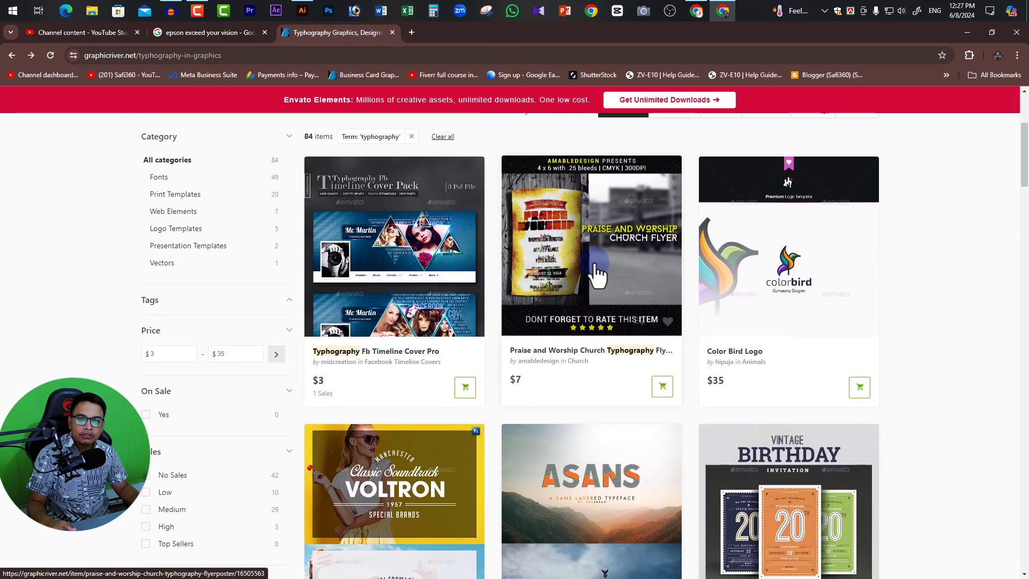
click(592, 332)
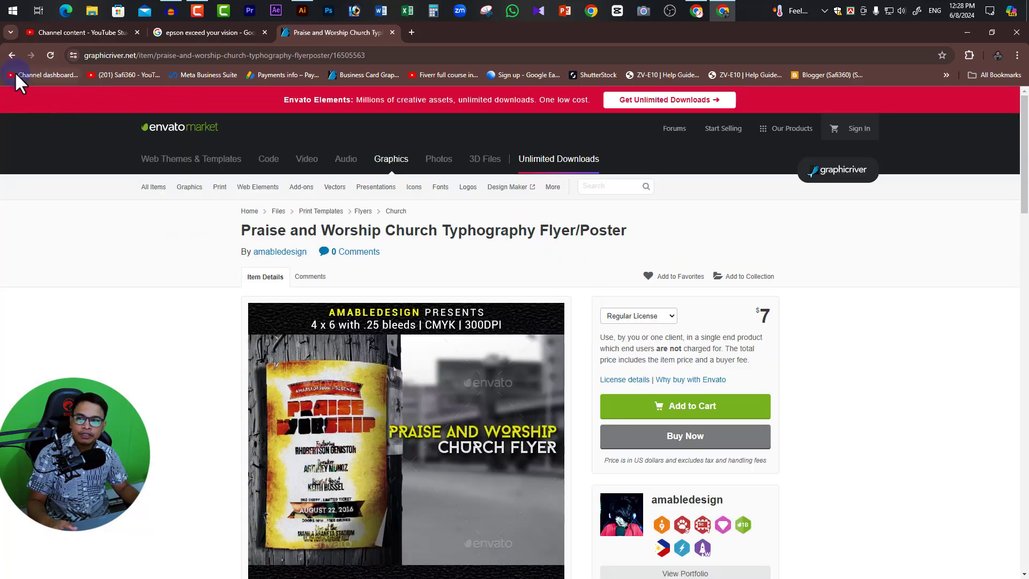
click(11, 55)
scroll(408, 316, down, 3)
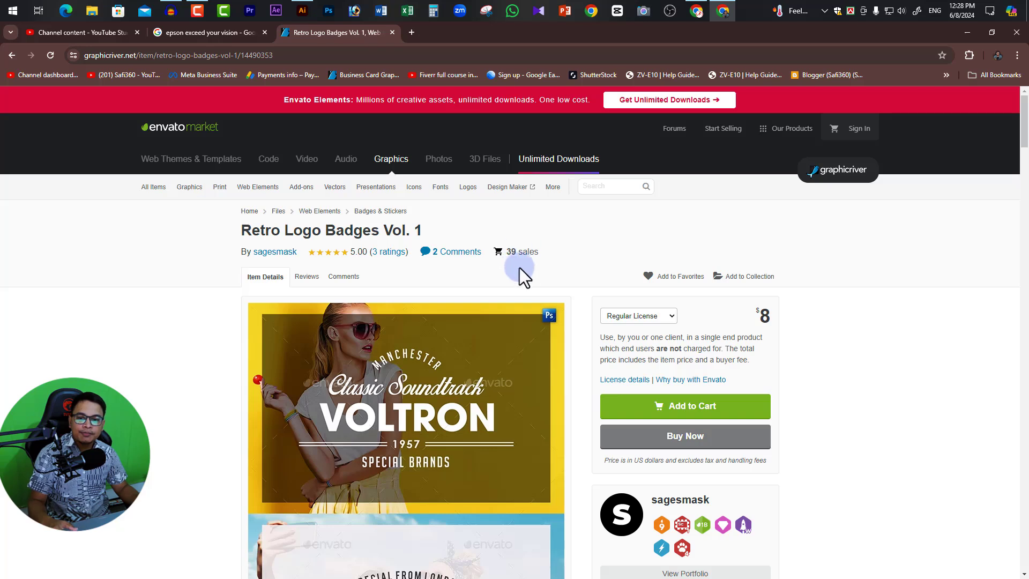
scroll(453, 361, down, 1)
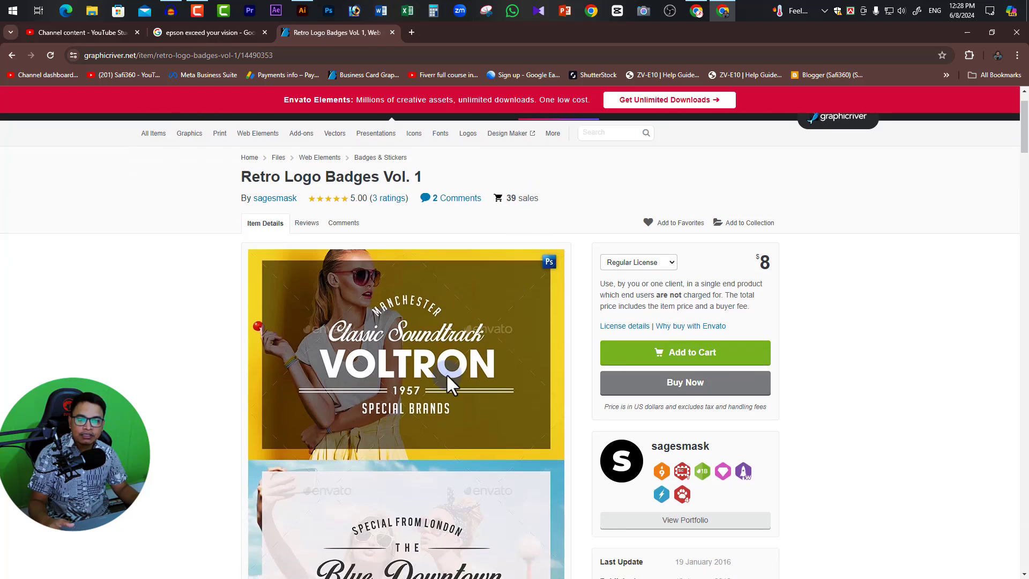
click(12, 56)
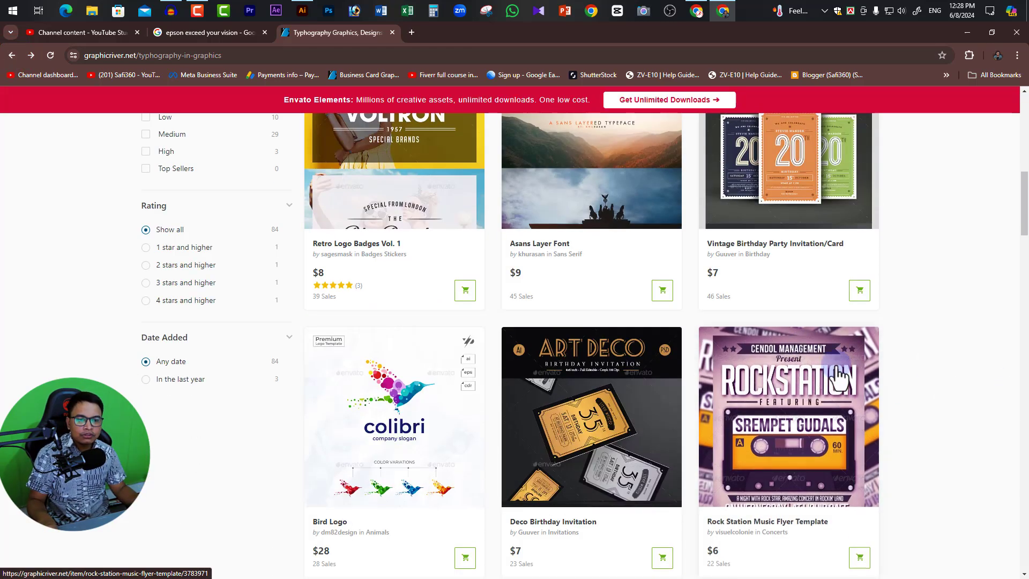
Open the Bird Logo item, return, and scroll further through the typography listings.
scroll(911, 378, down, 3)
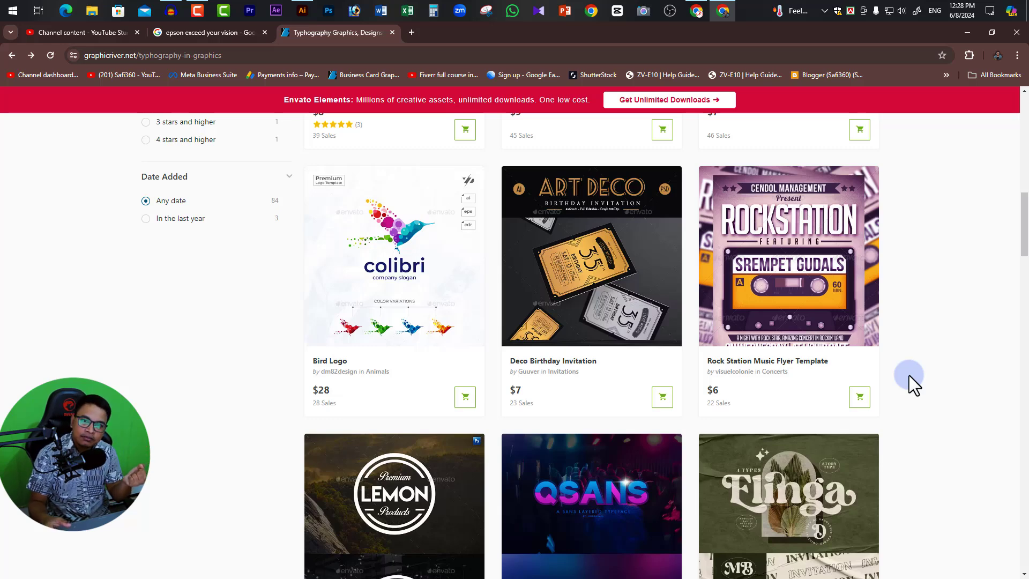
mouse_move(767, 359)
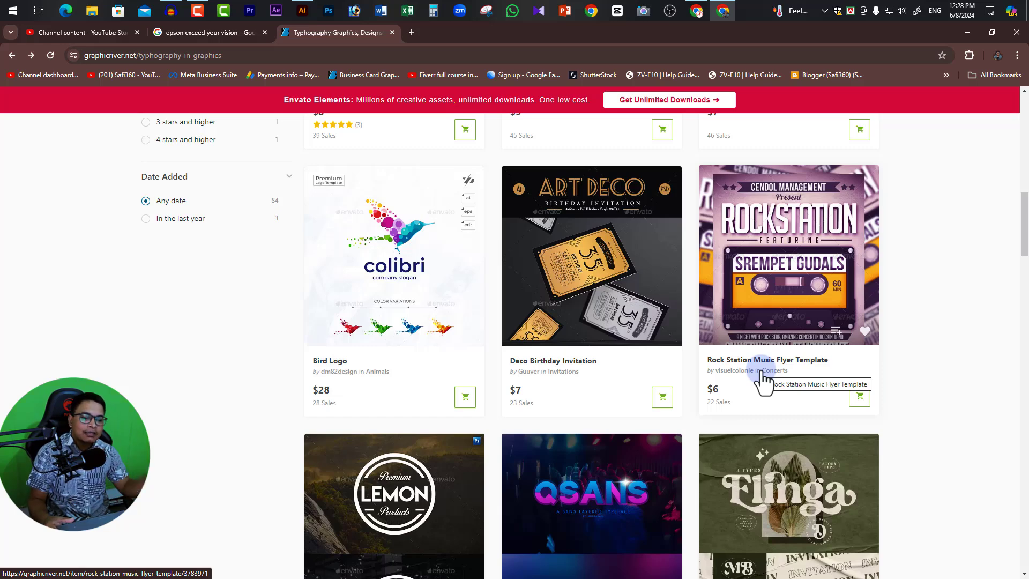
scroll(753, 391, down, 1)
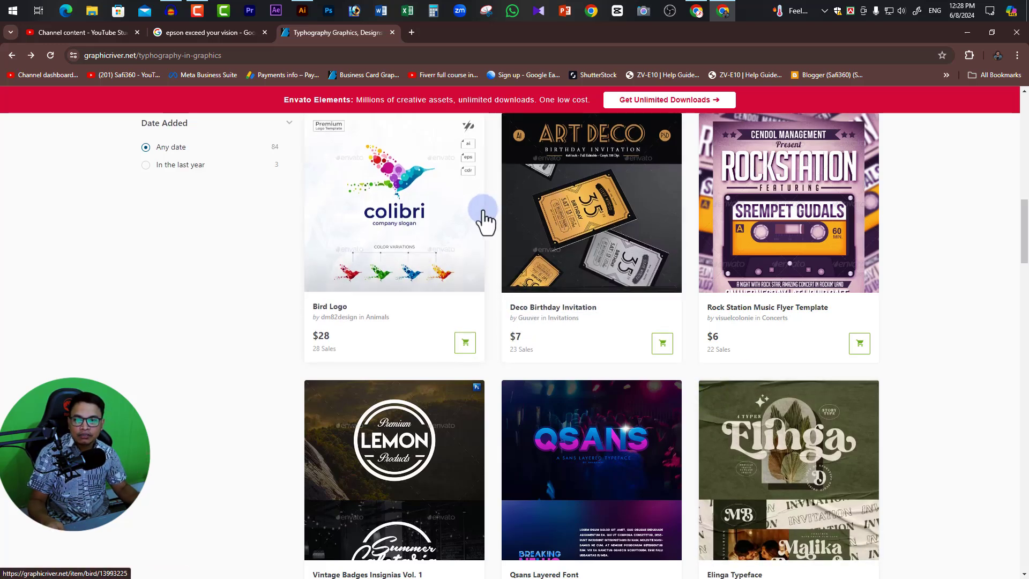
scroll(482, 225, up, 1)
click(411, 243)
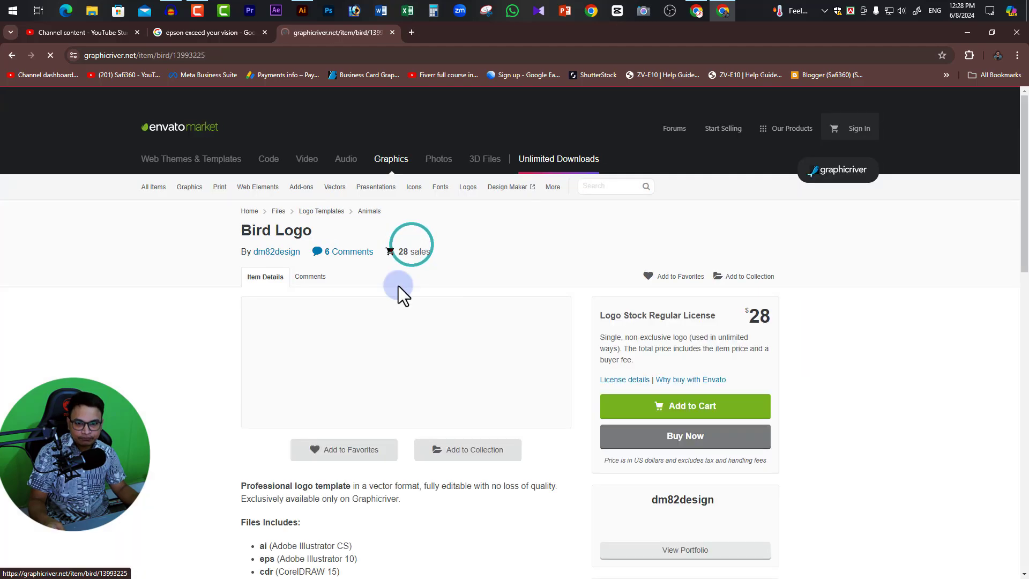
click(11, 55)
scroll(910, 335, down, 2)
scroll(748, 356, down, 3)
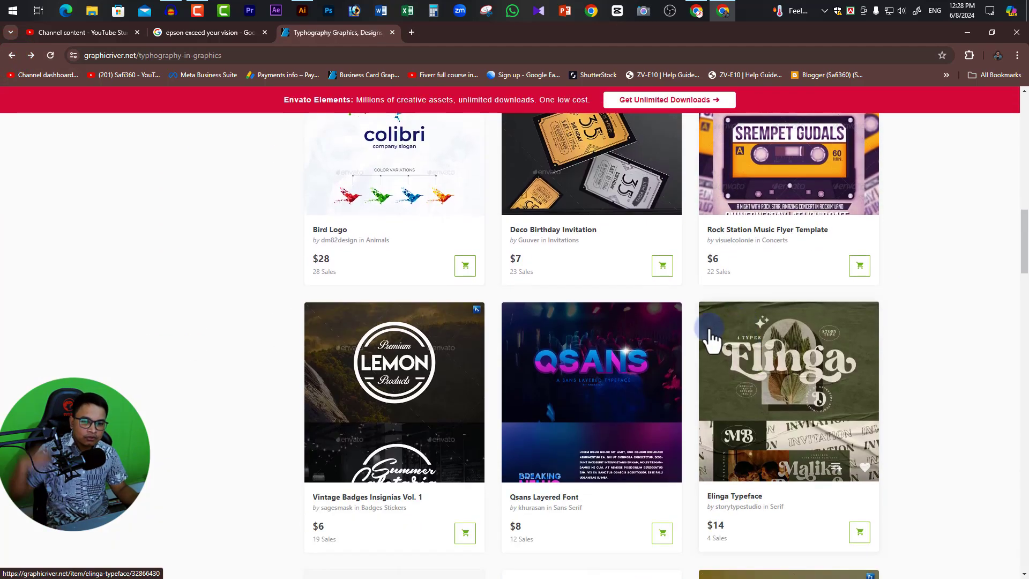
scroll(761, 348, down, 2)
scroll(793, 375, down, 4)
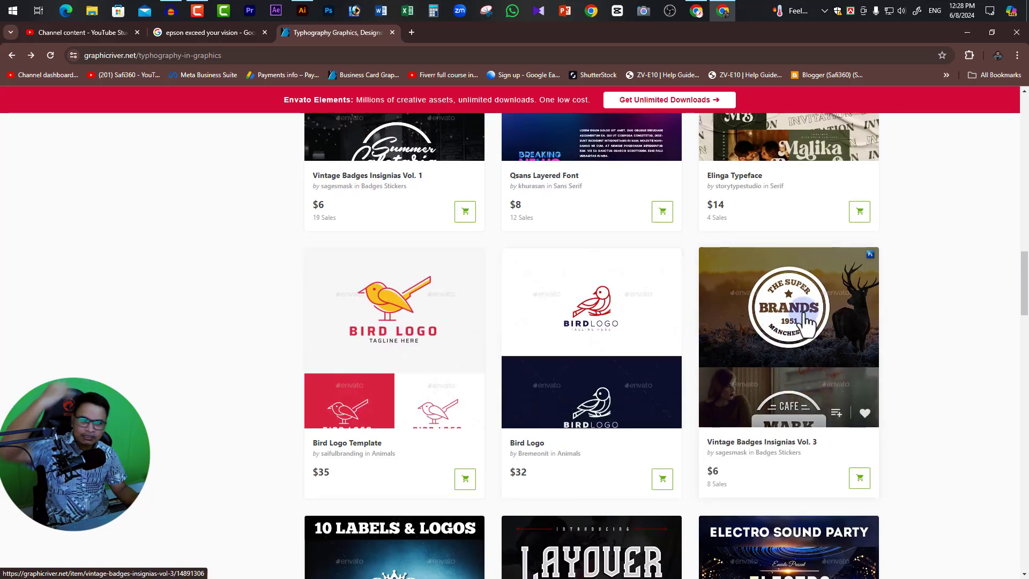
scroll(801, 375, down, 3)
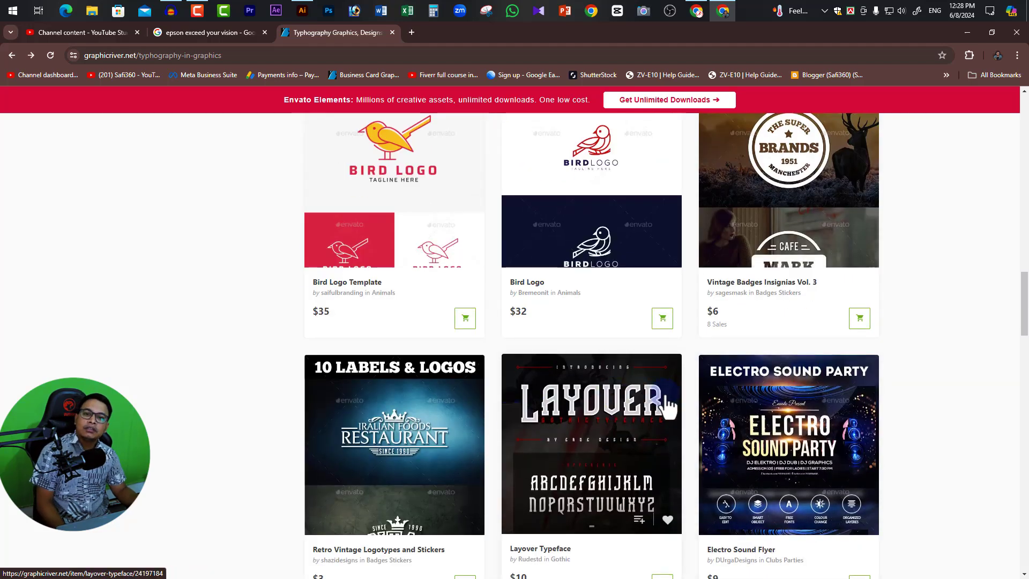
scroll(666, 406, up, 5)
Minimize the browser, select the RC logo artwork, pan the view, and clear the selection.
click(969, 36)
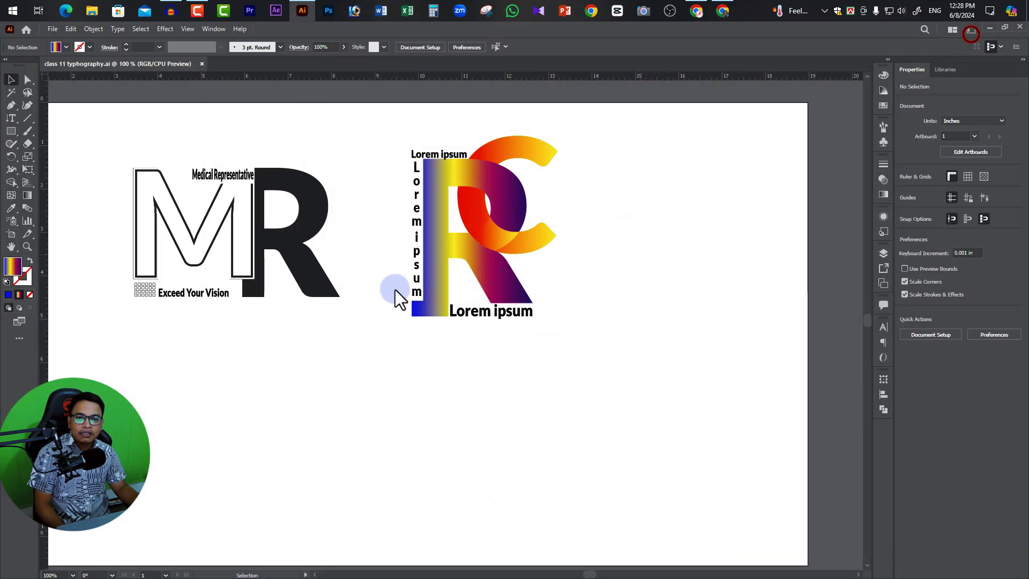
click(672, 240)
drag(578, 352, 407, 133)
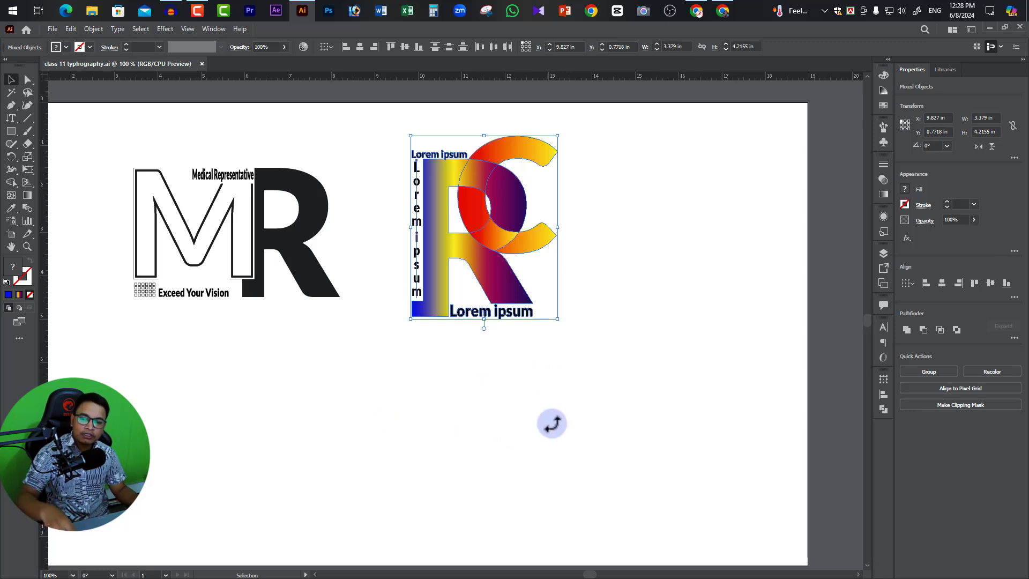
drag(369, 366, 444, 355)
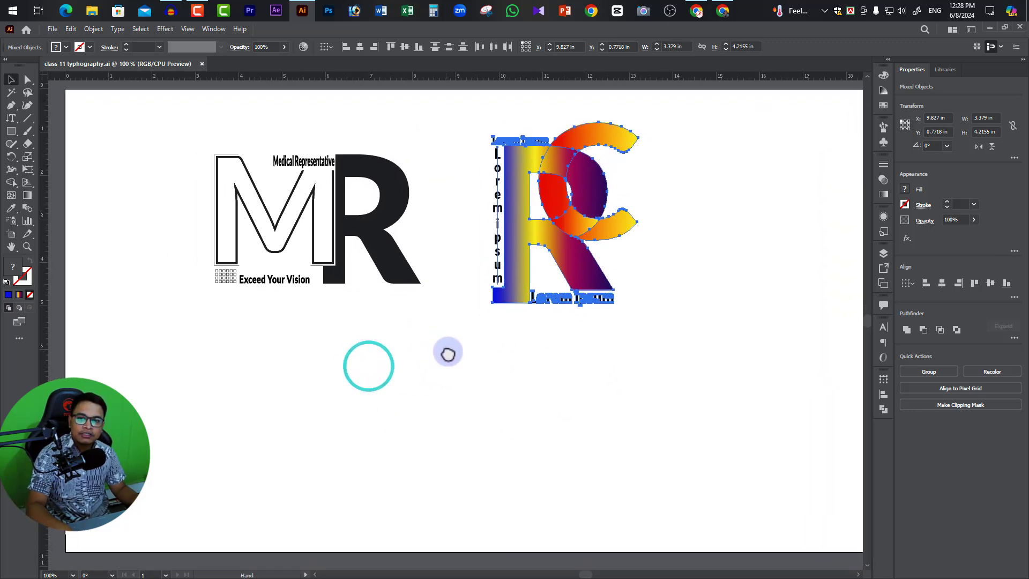
click(161, 183)
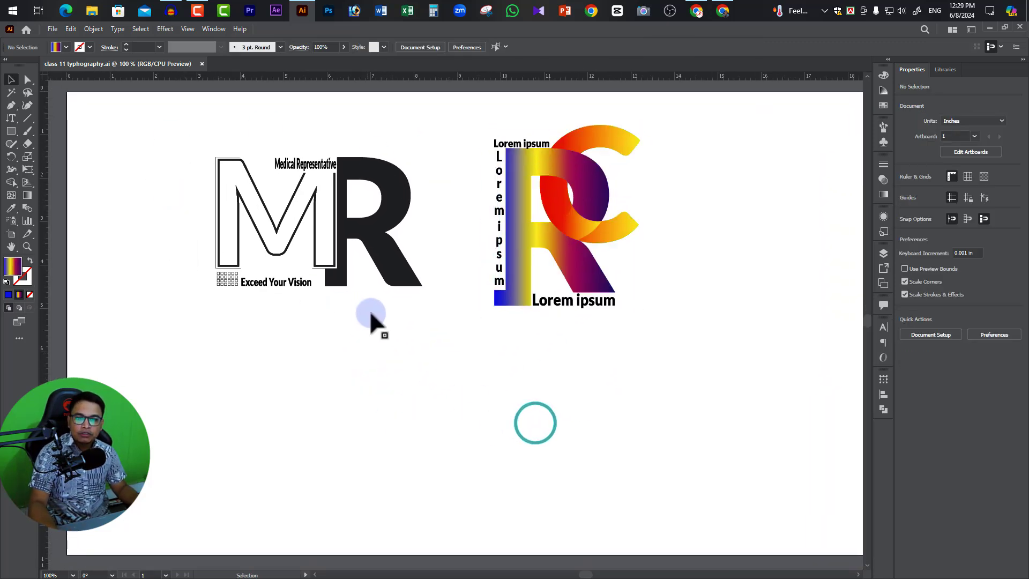
Place a Lorem ipsum text line with the Type Tool and move it below the logos.
click(15, 114)
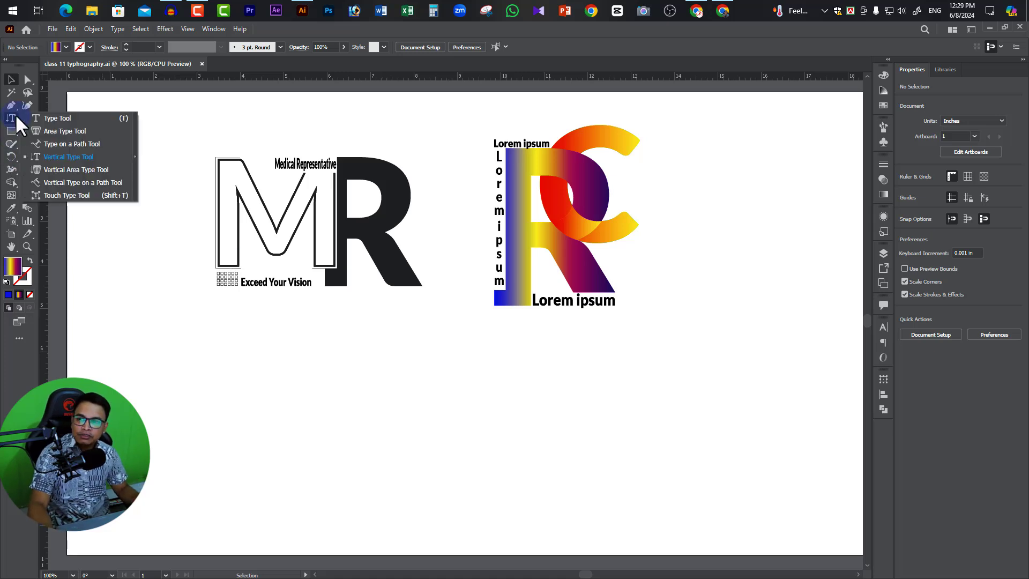
click(66, 116)
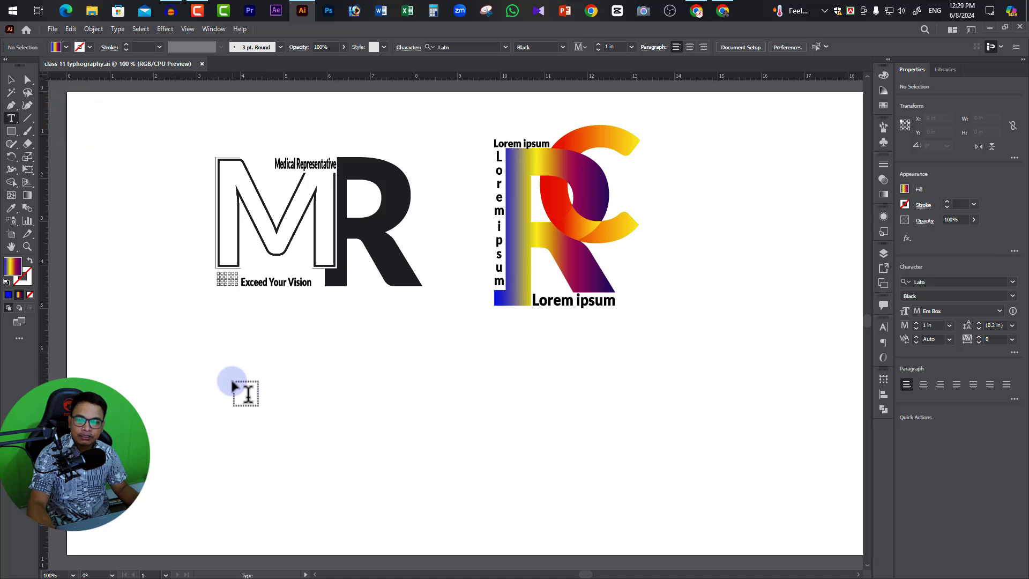
click(214, 375)
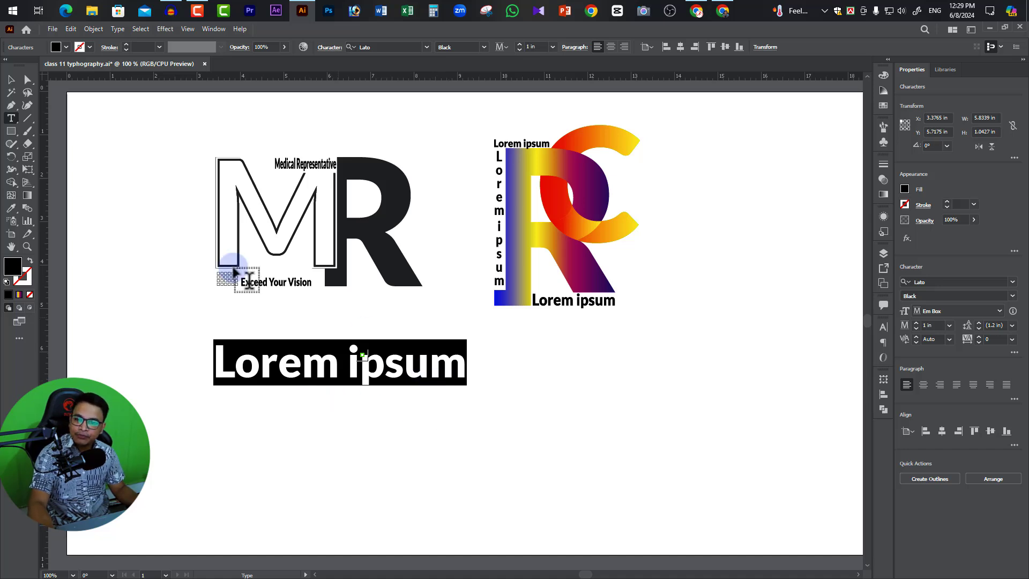
click(11, 79)
drag(409, 366, 526, 381)
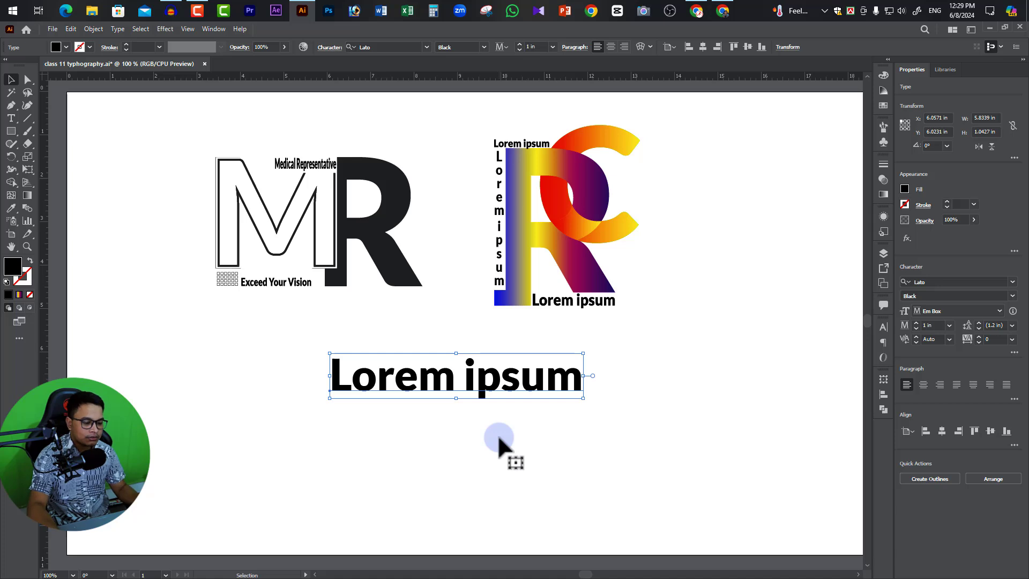
Replace the placeholder text with the word 'Typhography'.
double_click(507, 382)
triple_click(508, 382)
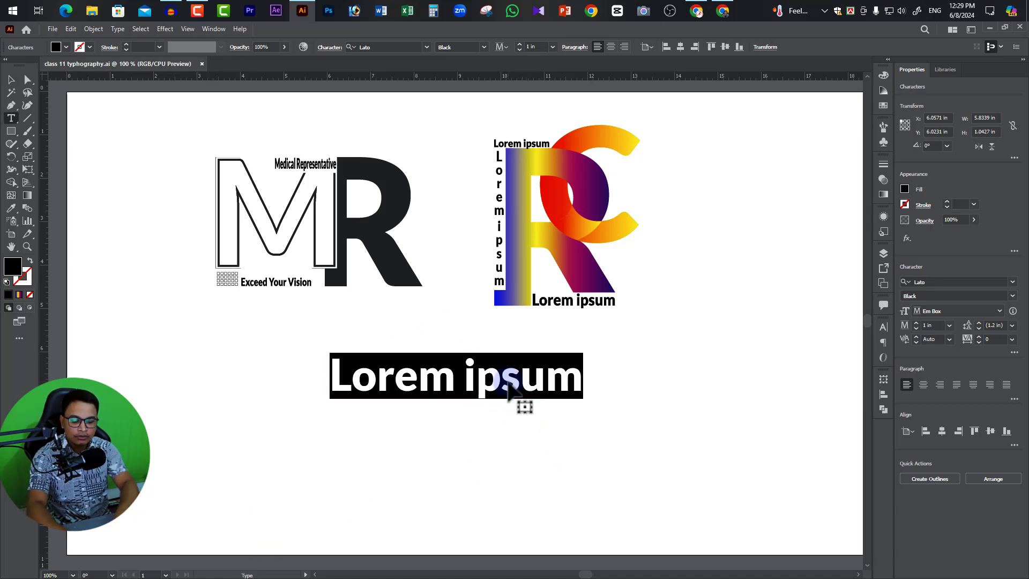
text(Typhography)
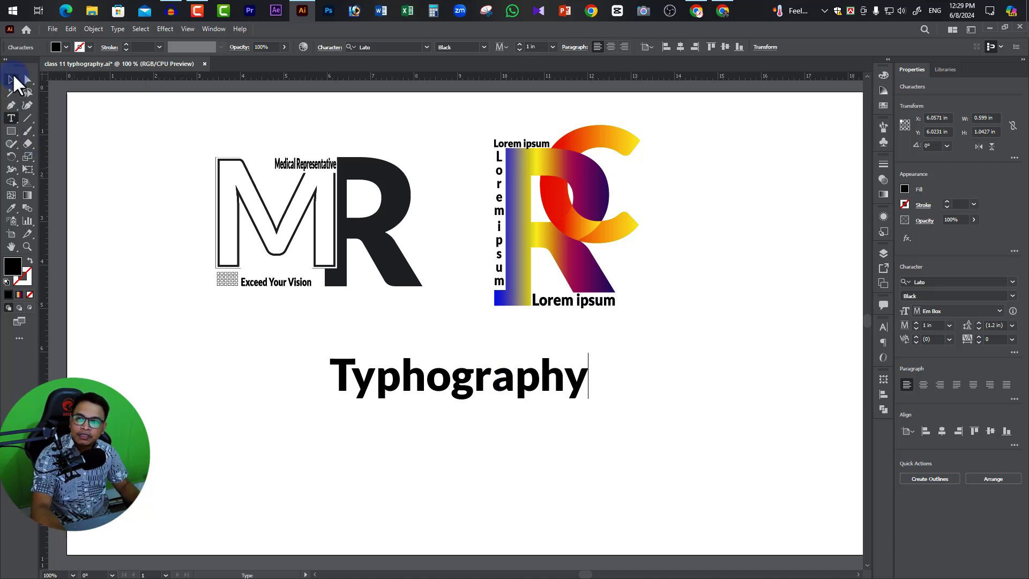
click(12, 80)
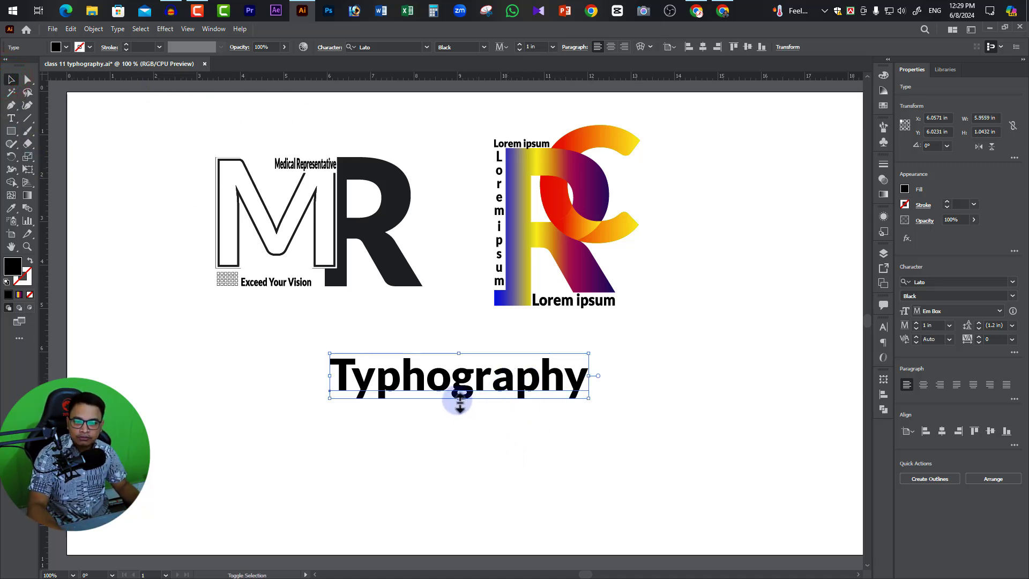
Enlarge Typhography to about 1.95 in and nudge it slightly left below the logos.
drag(458, 397, 459, 441)
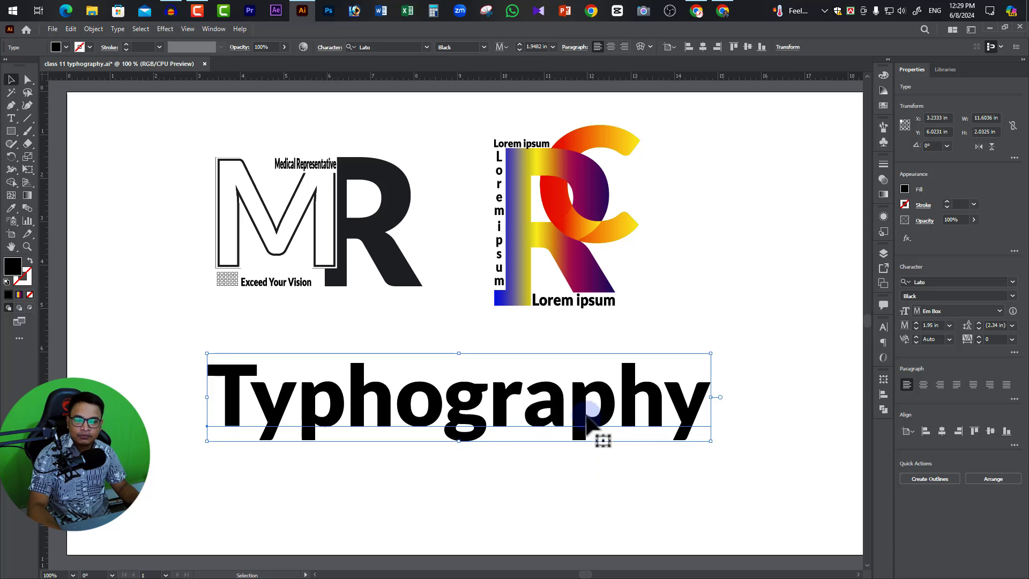
double_click(587, 423)
mouse_move(599, 445)
mouse_down()
mouse_move(593, 399)
mouse_move(602, 448)
mouse_move(597, 427)
mouse_move(611, 427)
mouse_move(588, 429)
mouse_up()
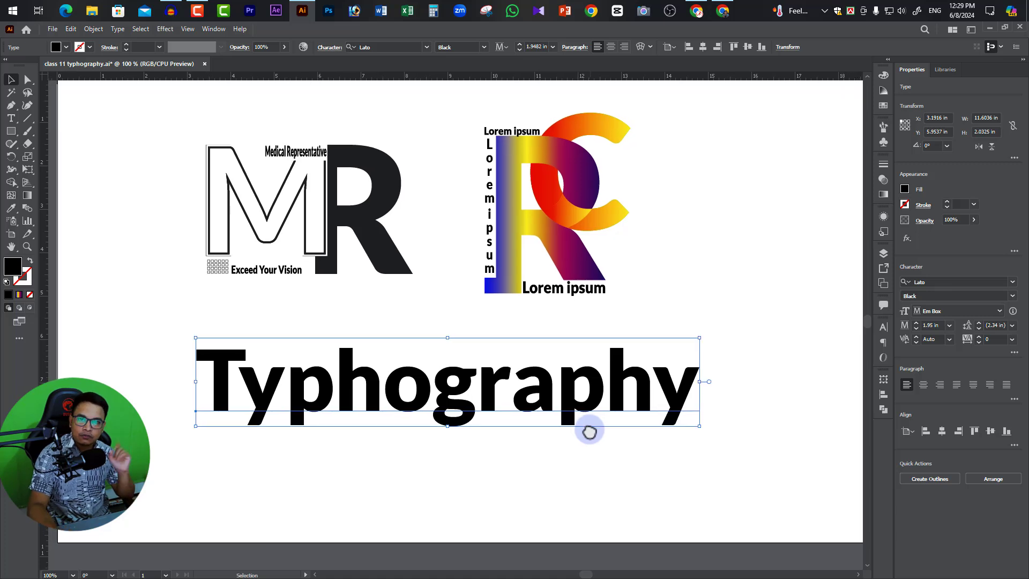
drag(545, 397, 516, 394)
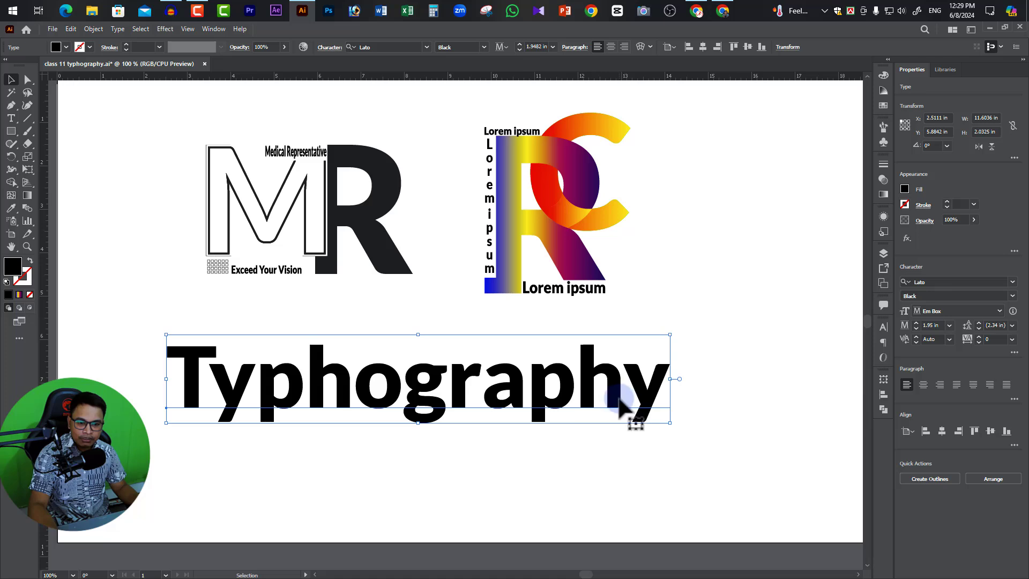
right_click(589, 387)
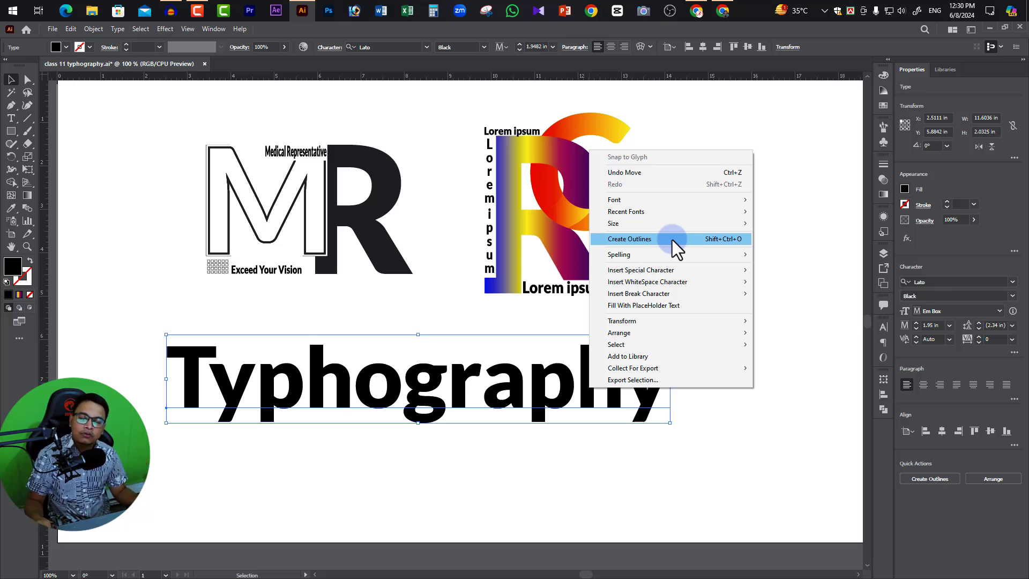
Try converting Typhography to outlines, undo it, and toggle Outline view to inspect.
click(672, 240)
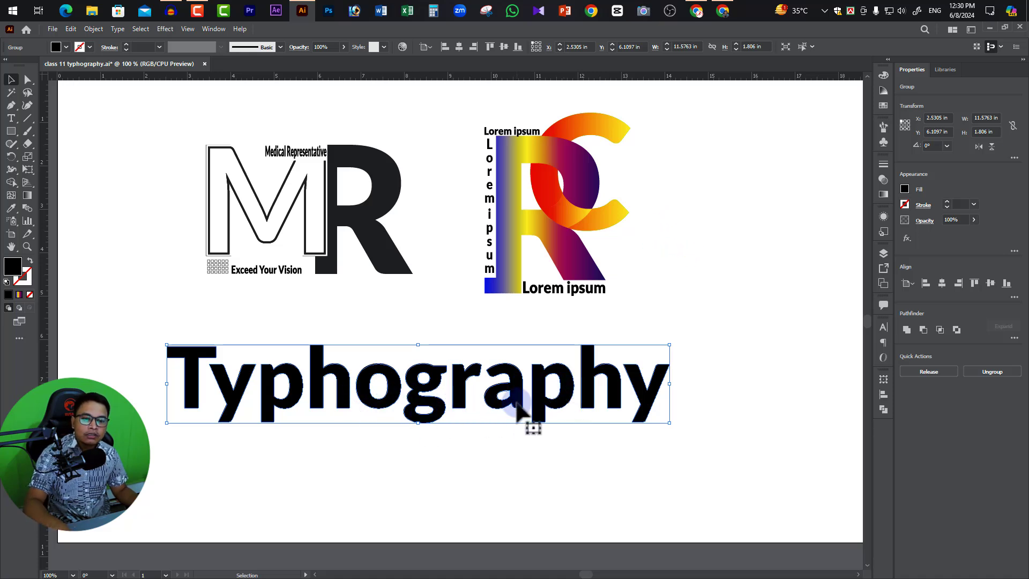
key(ctrl+z)
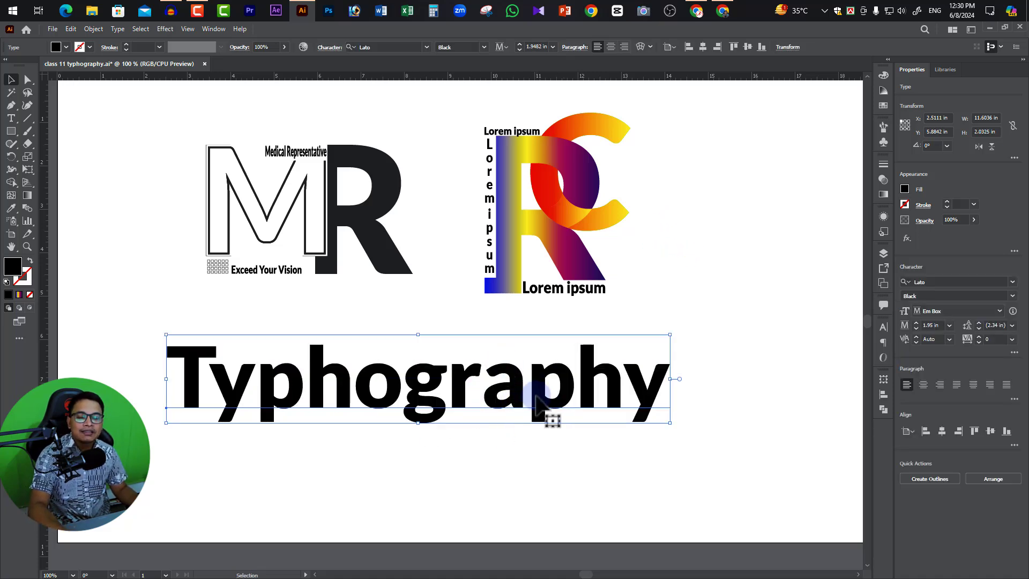
key(a)
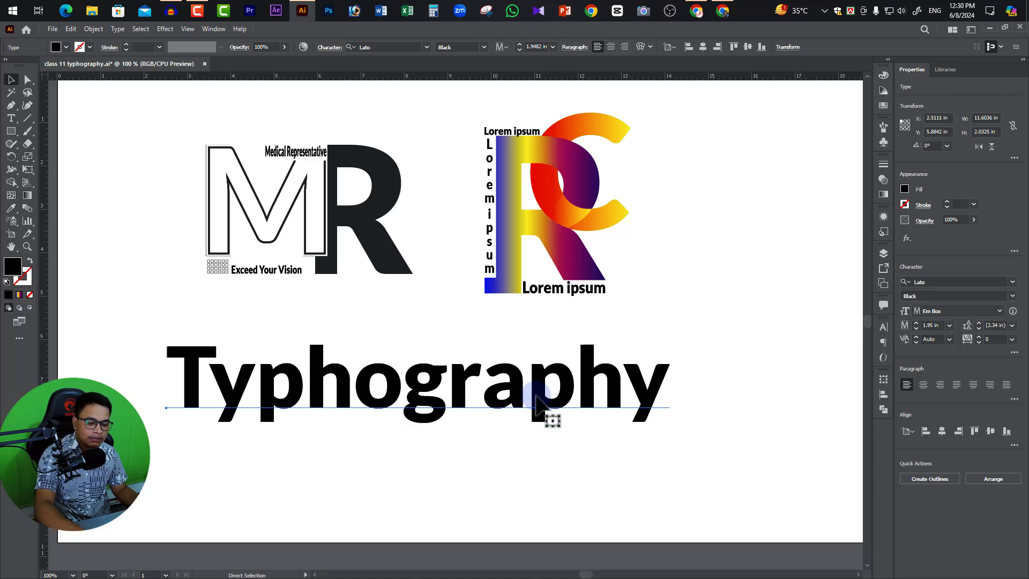
key(ctrl+y)
key(v)
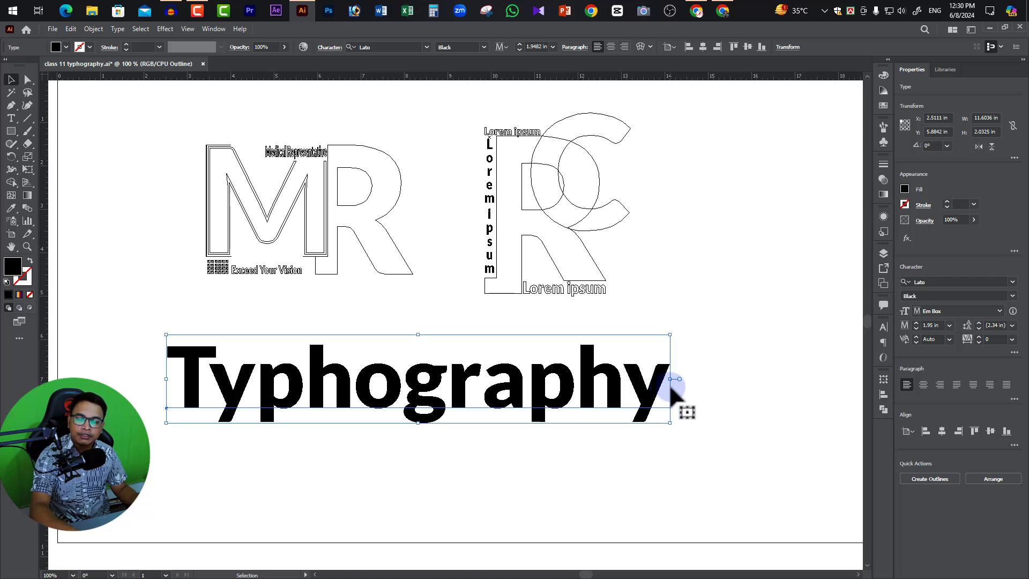
key(a)
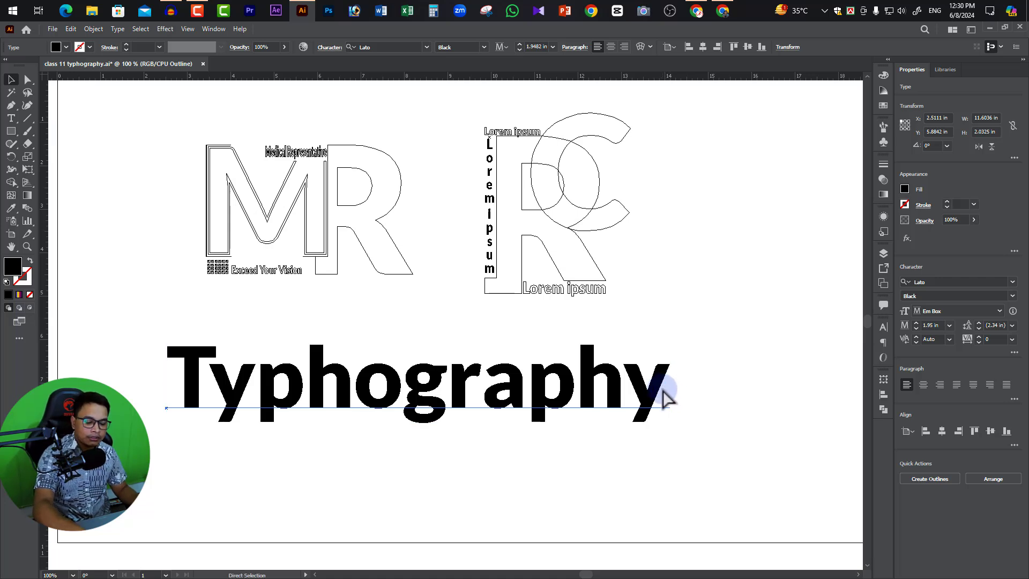
key(ctrl+y)
key(v)
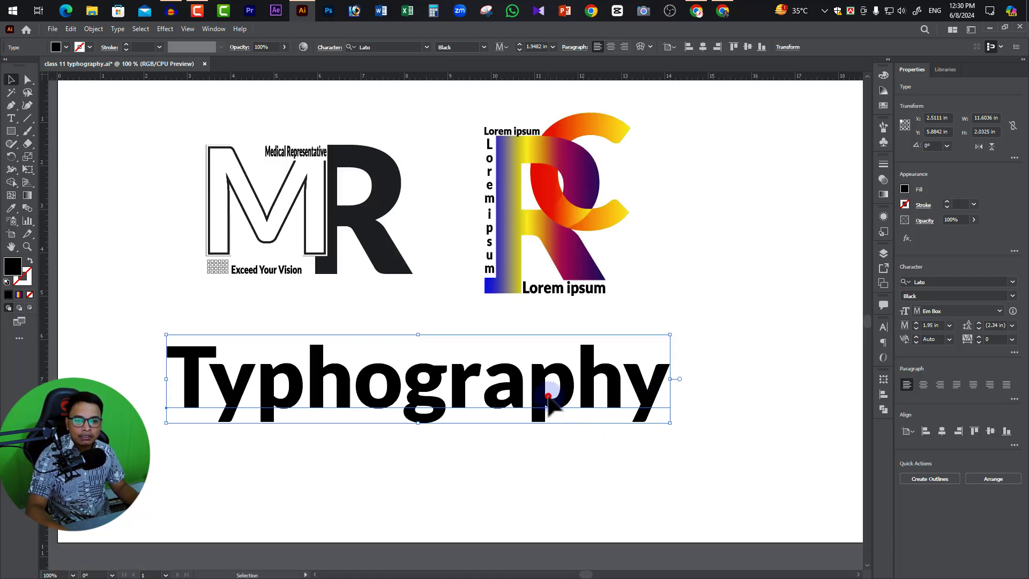
Convert the Typhography text to outlines and check the letter shapes in Outline view.
right_click(551, 413)
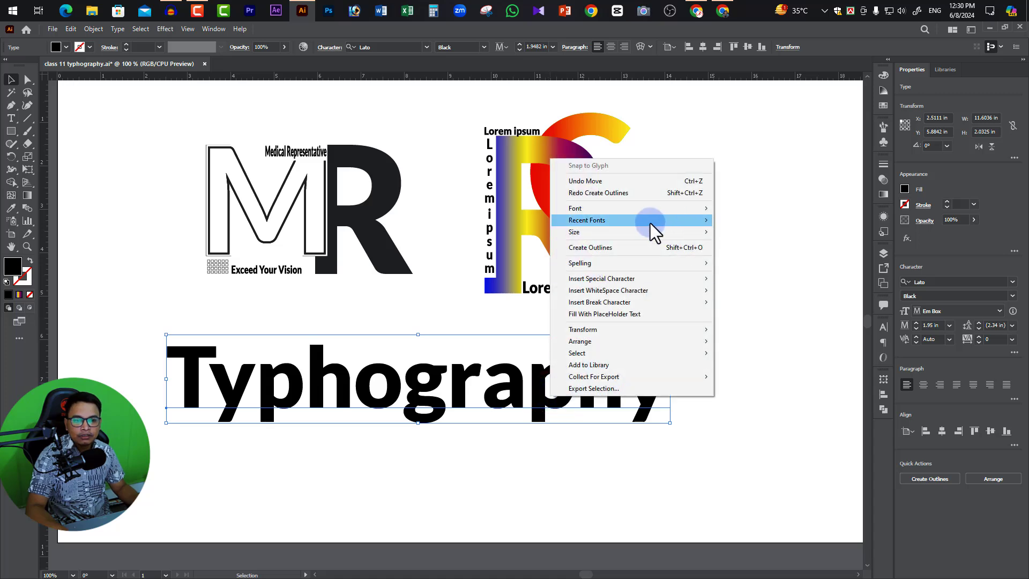
click(606, 250)
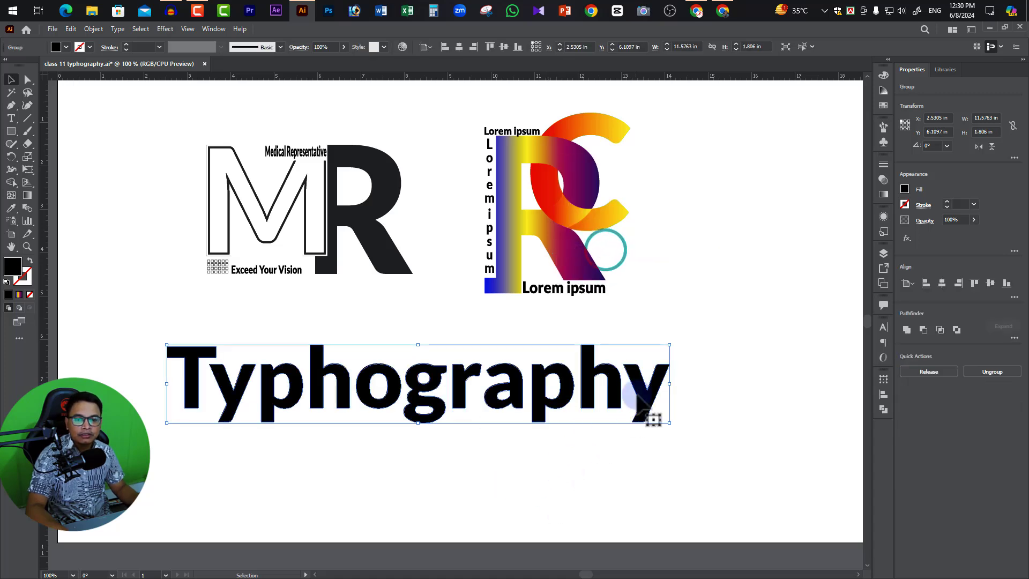
key(a)
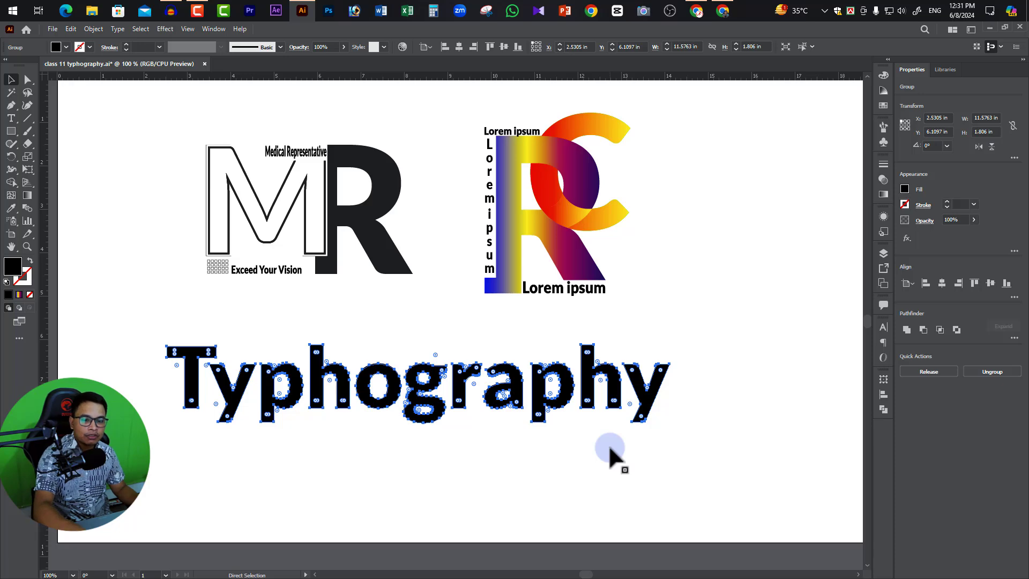
key(ctrl+y)
click(567, 457)
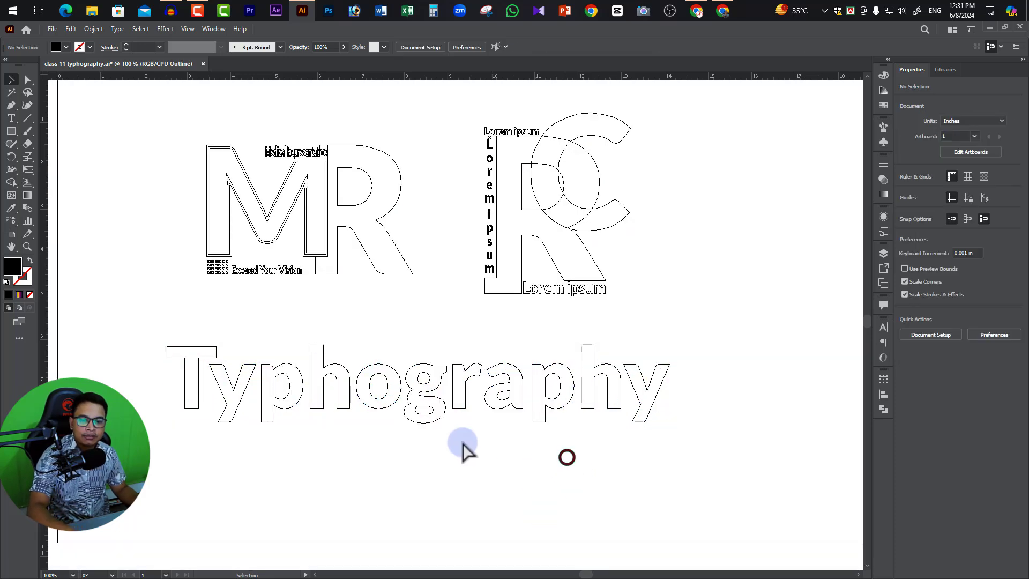
key(a)
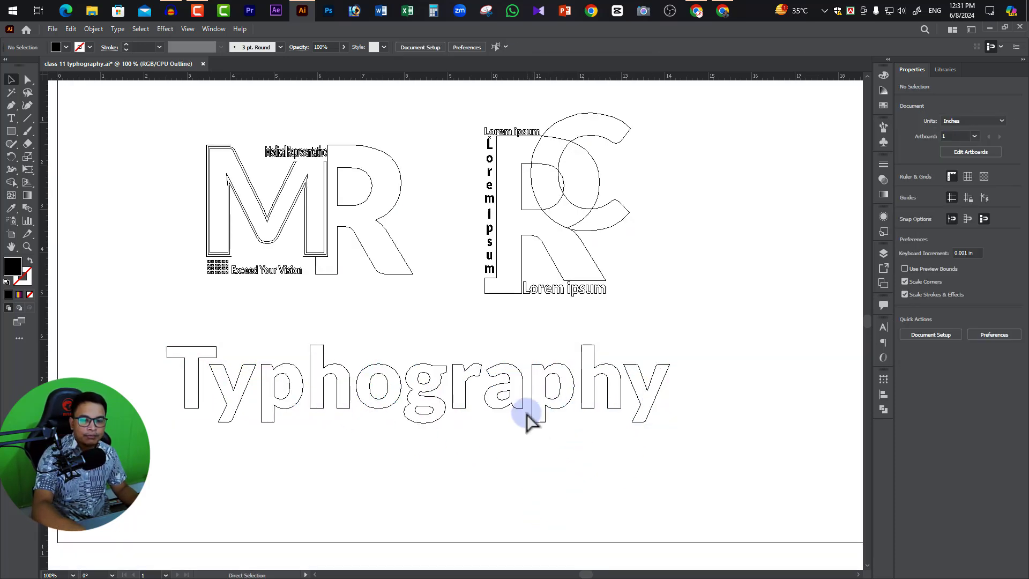
key(ctrl+y)
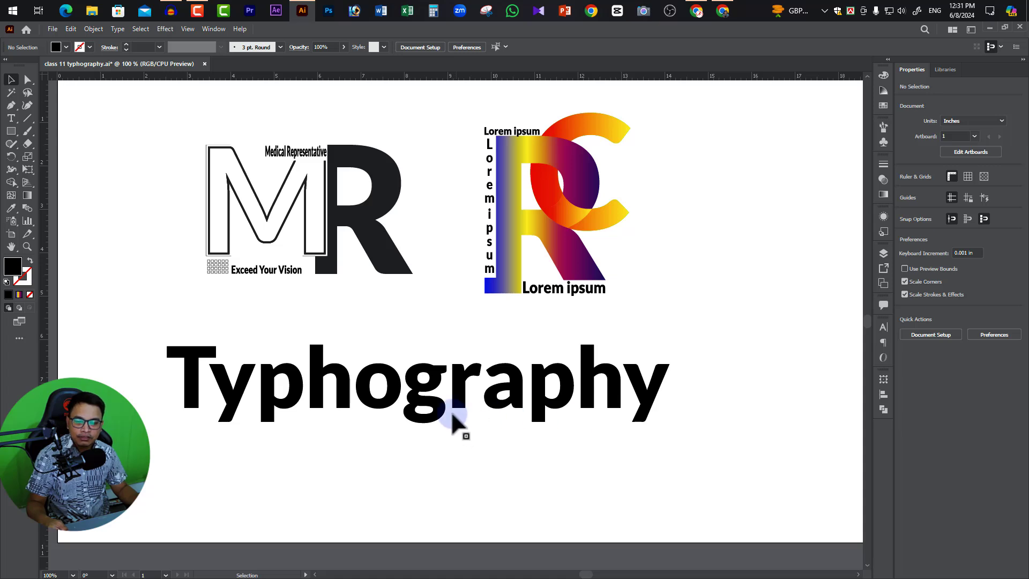
Ungroup the outlined Typhography group into separate letters.
click(237, 379)
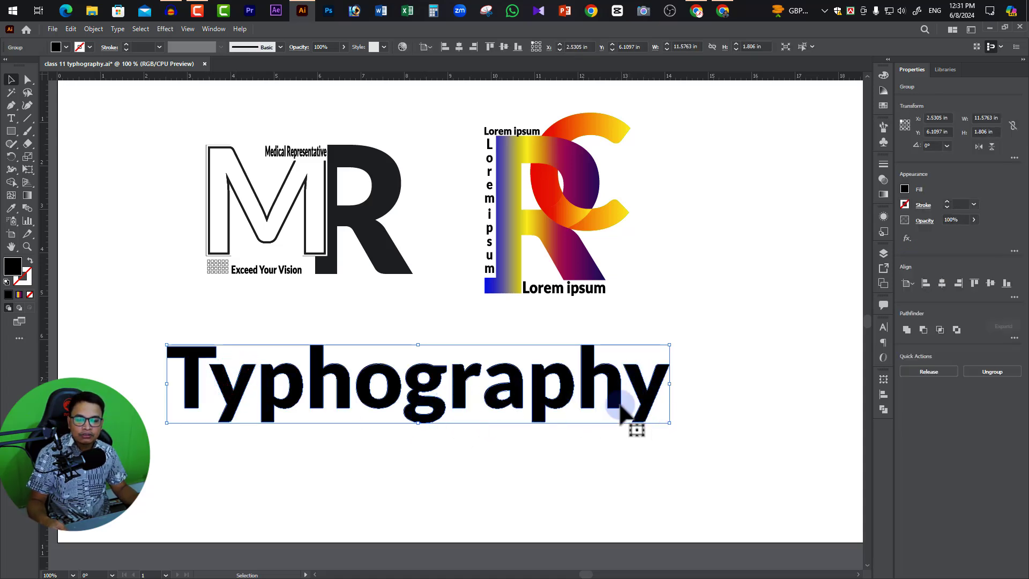
right_click(545, 389)
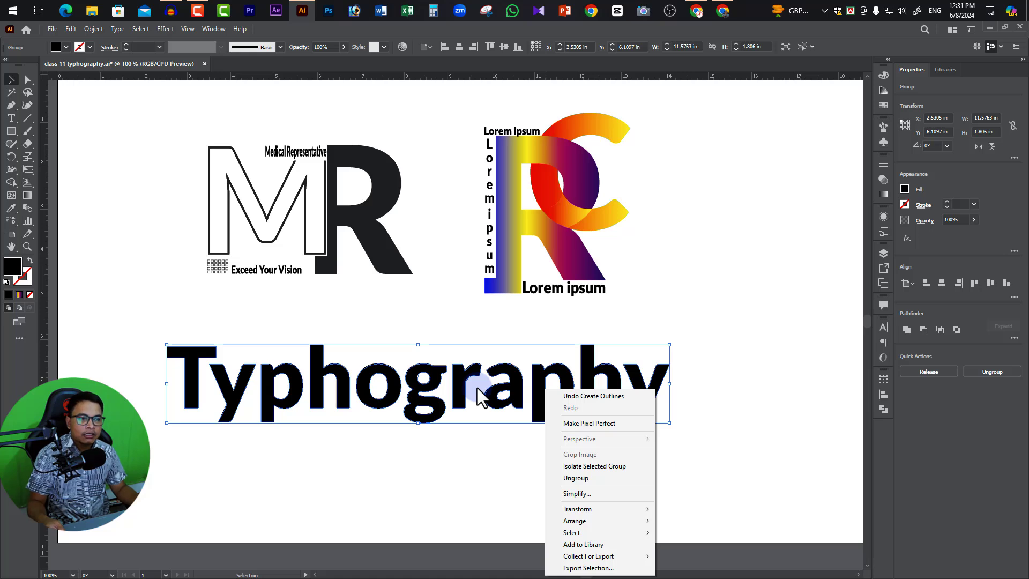
click(587, 478)
Check the separate y, a, g, h letters, then select the final y with Direct Selection.
click(523, 448)
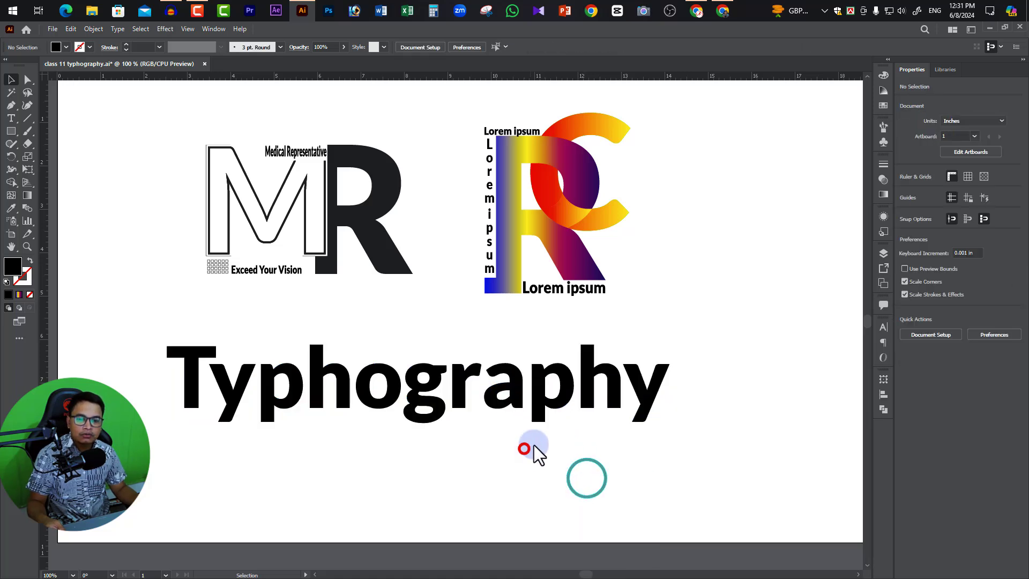
click(646, 382)
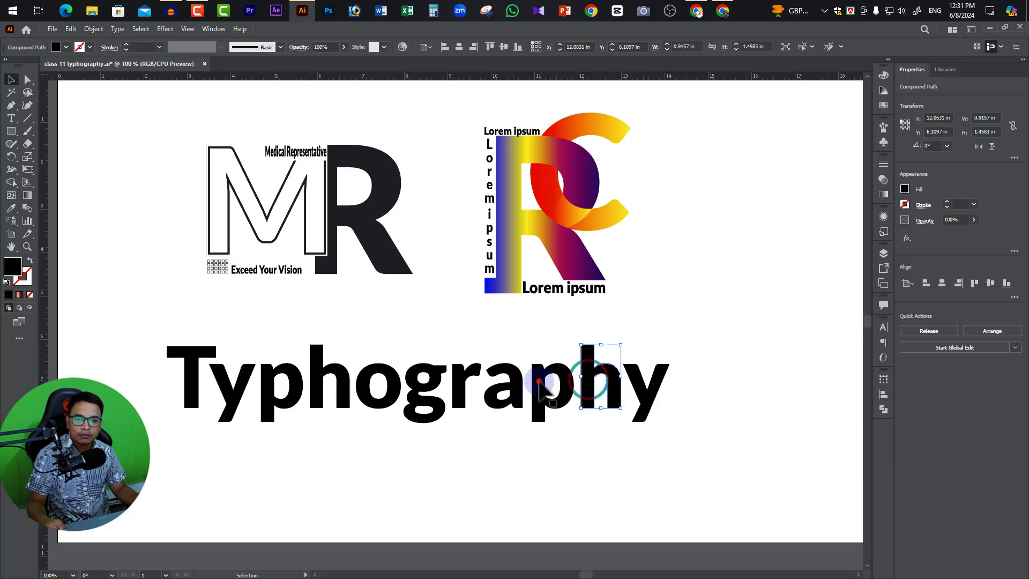
click(511, 383)
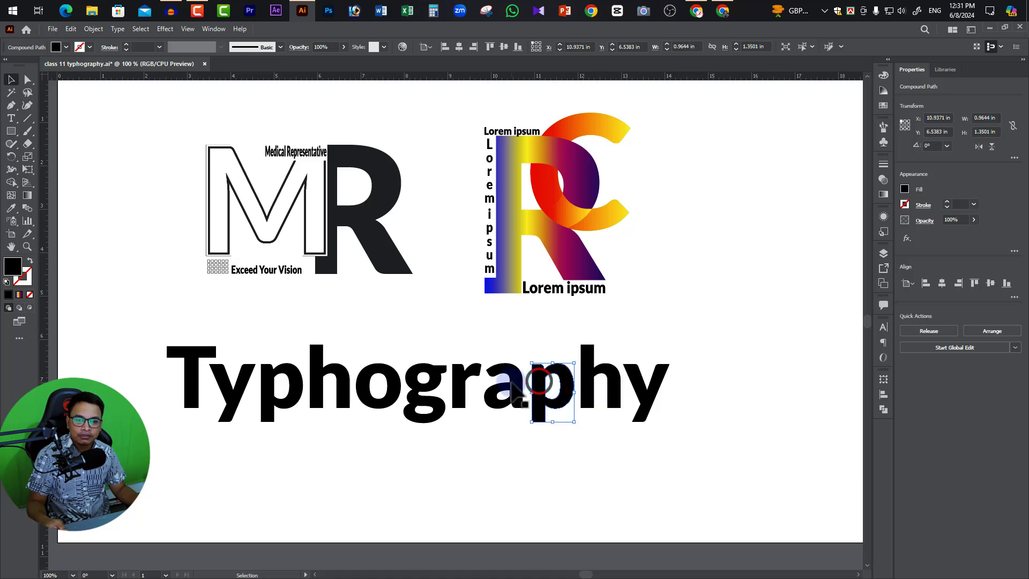
click(423, 383)
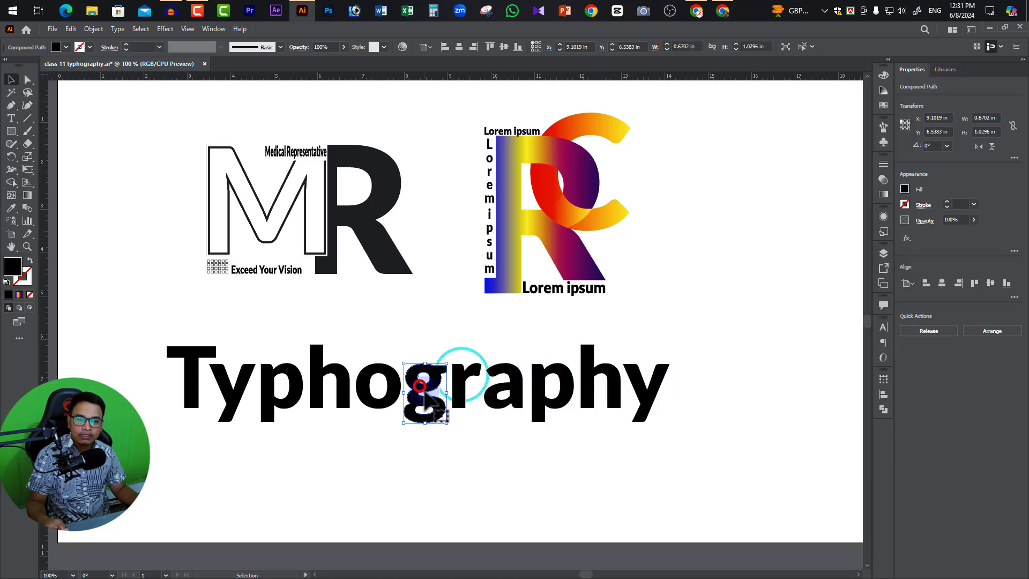
click(336, 375)
click(233, 388)
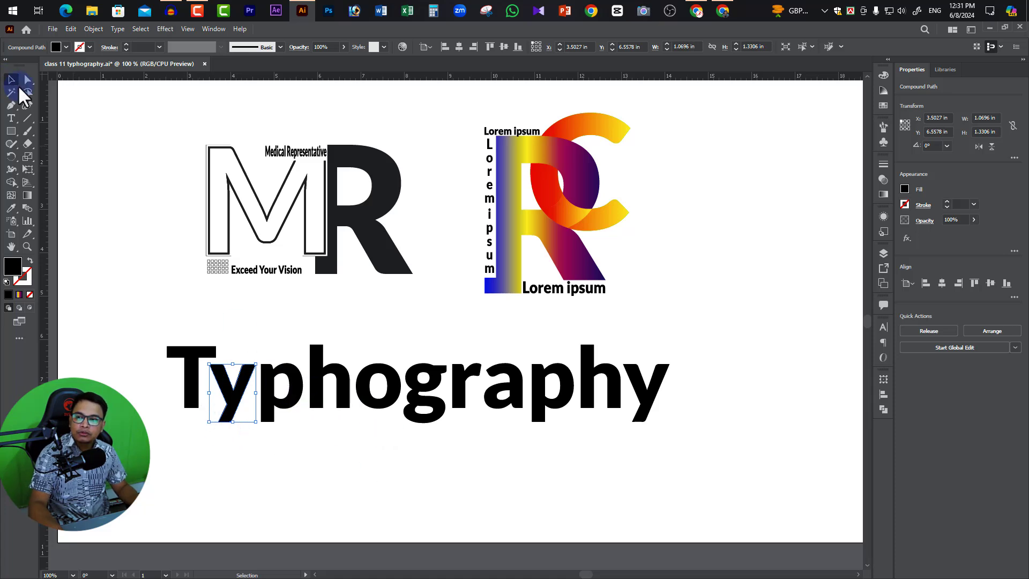
click(28, 80)
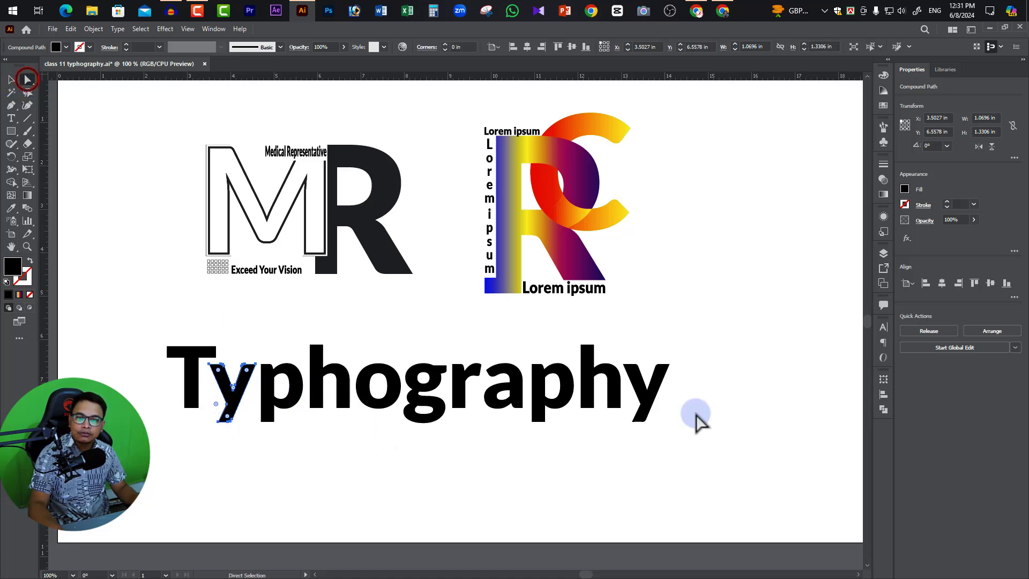
click(649, 409)
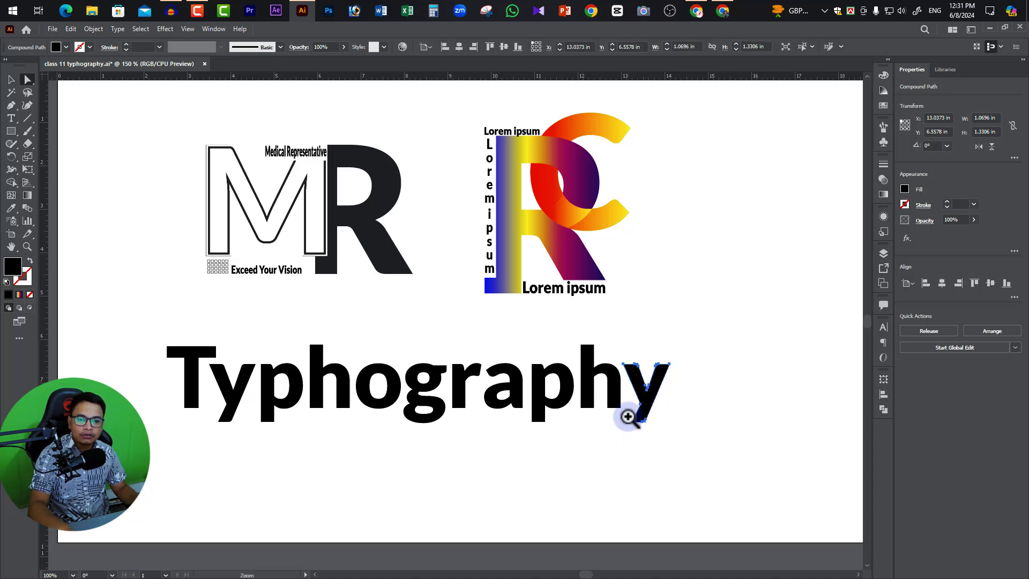
Drag the final y's bottom tail anchor left into a long wedge under the h.
click(628, 417)
drag(443, 316, 714, 365)
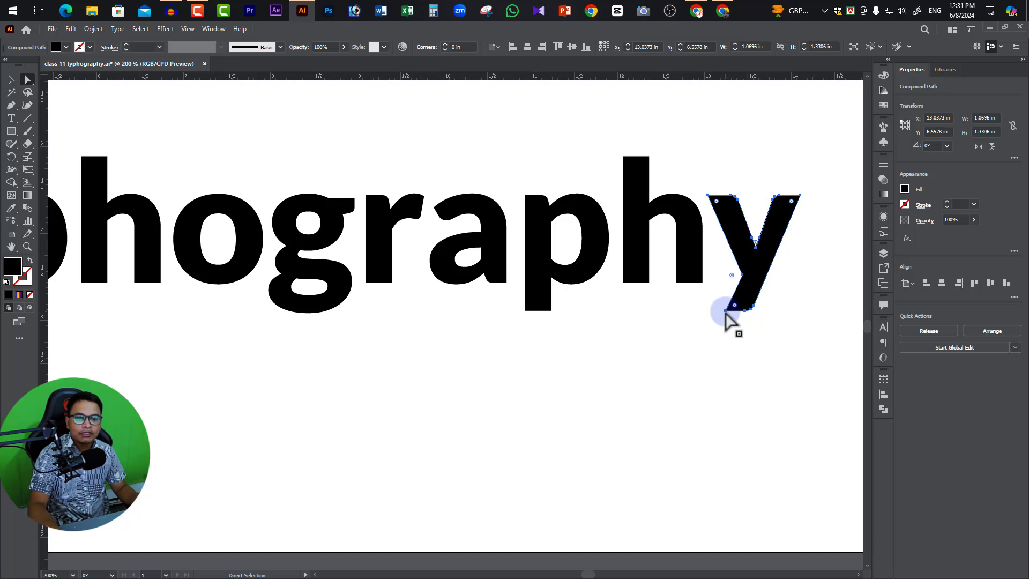
click(726, 313)
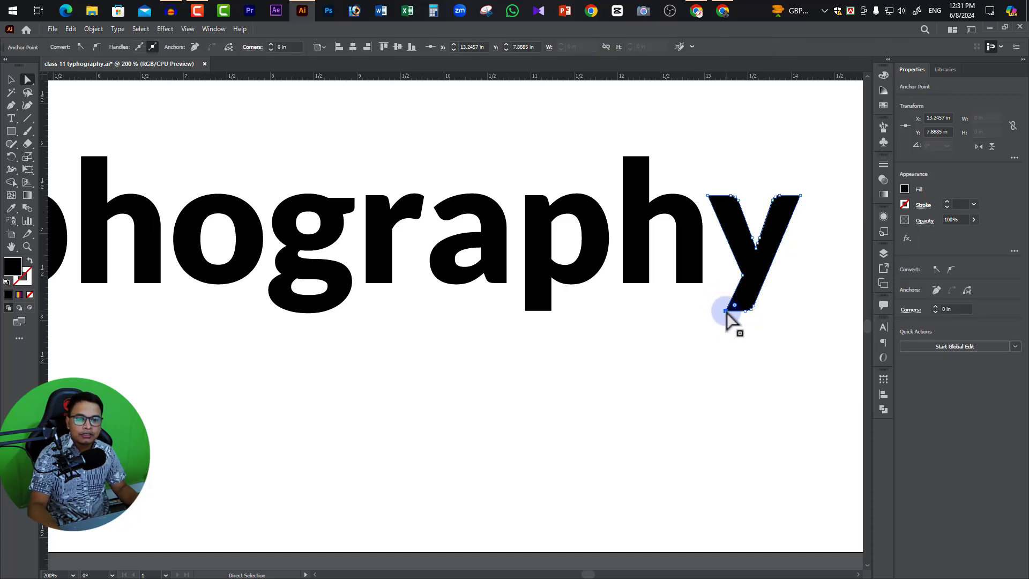
mouse_move(725, 311)
mouse_down()
mouse_move(597, 311)
mouse_move(604, 327)
mouse_up()
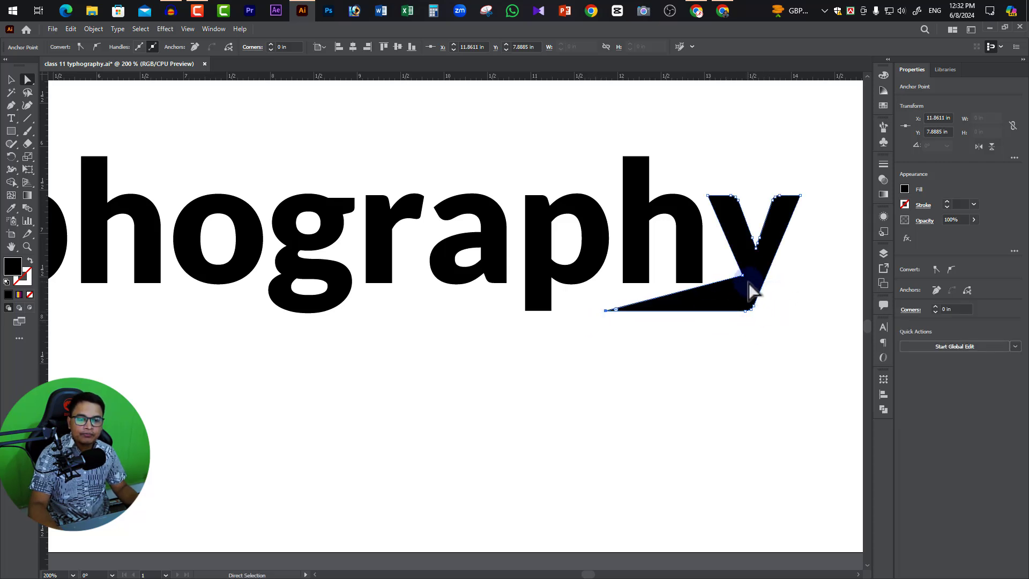
Slant the top of the h's stem rightward and pick the p's top-left anchor.
click(640, 276)
scroll(666, 201, up, 1)
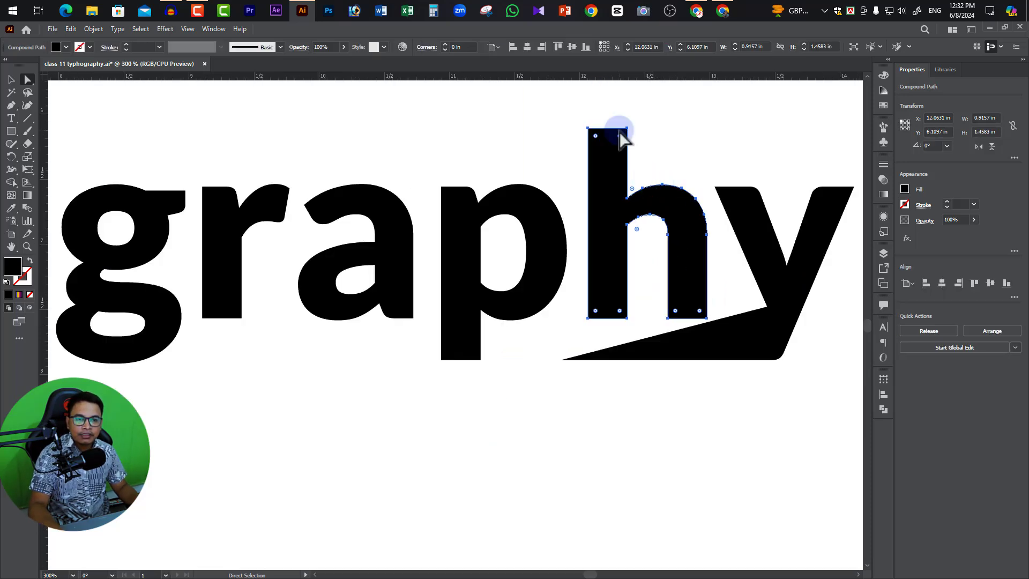
scroll(634, 170, up, 1)
click(627, 152)
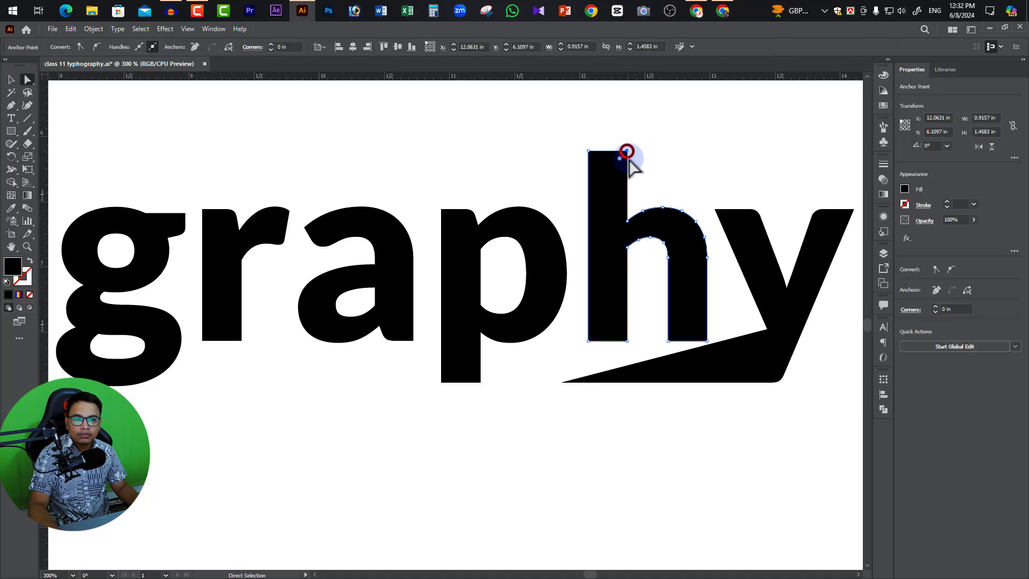
mouse_move(628, 152)
mouse_down()
mouse_move(710, 152)
mouse_move(651, 152)
mouse_up()
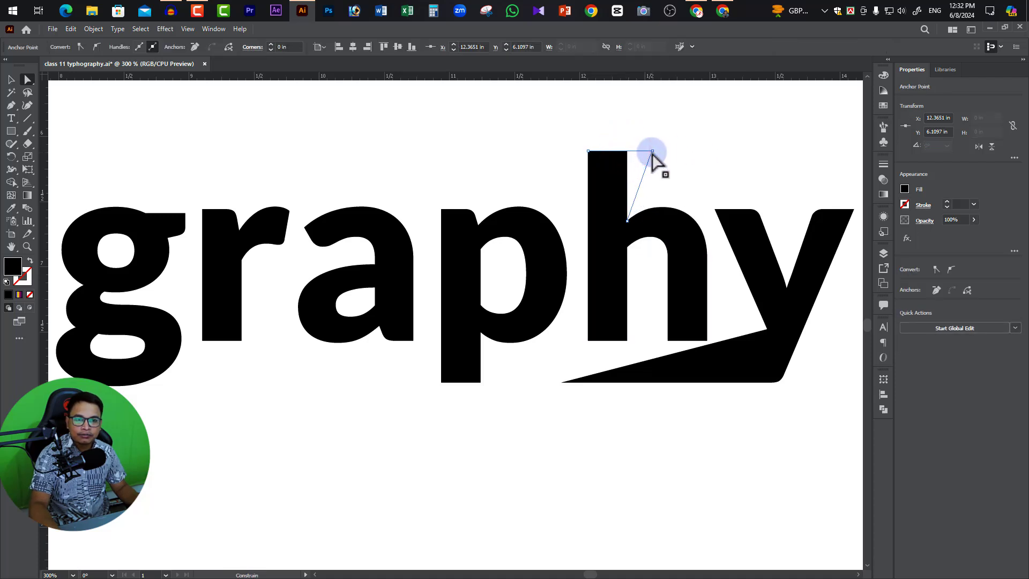
click(450, 221)
click(441, 209)
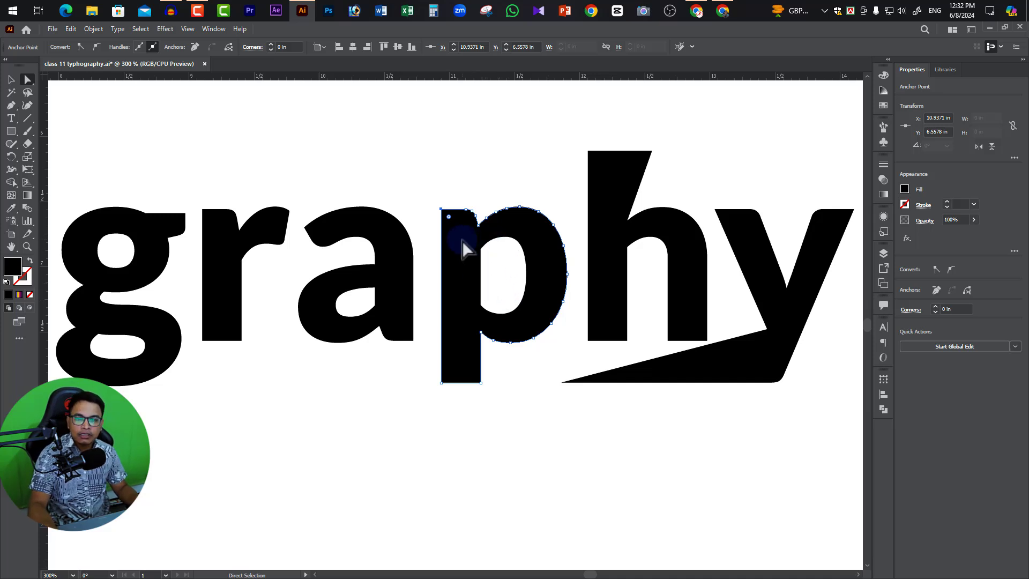
Slant the p stem's left edge and pull the a's bottom-right corner down into a point.
click(442, 211)
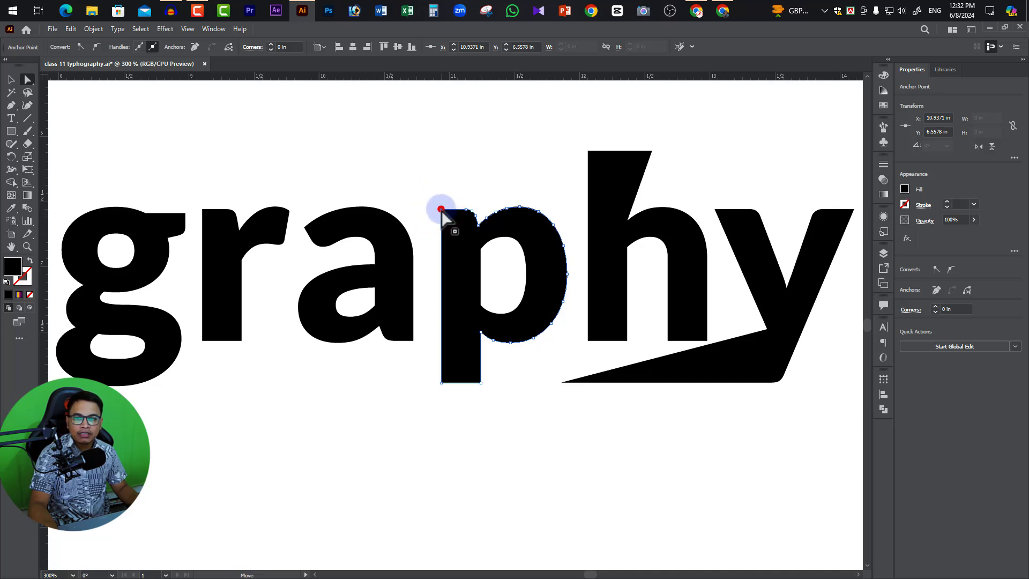
drag(441, 210, 409, 209)
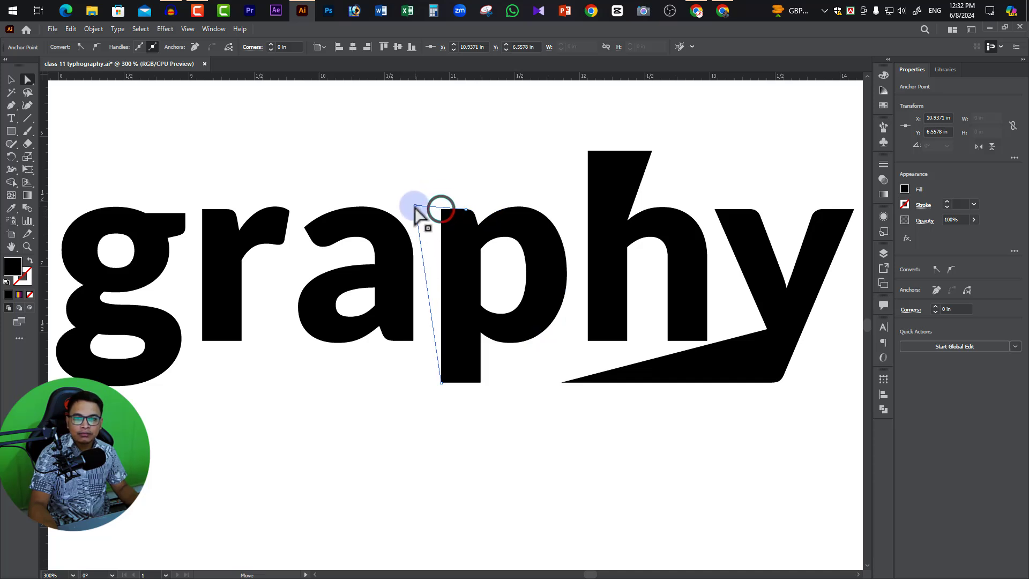
click(402, 350)
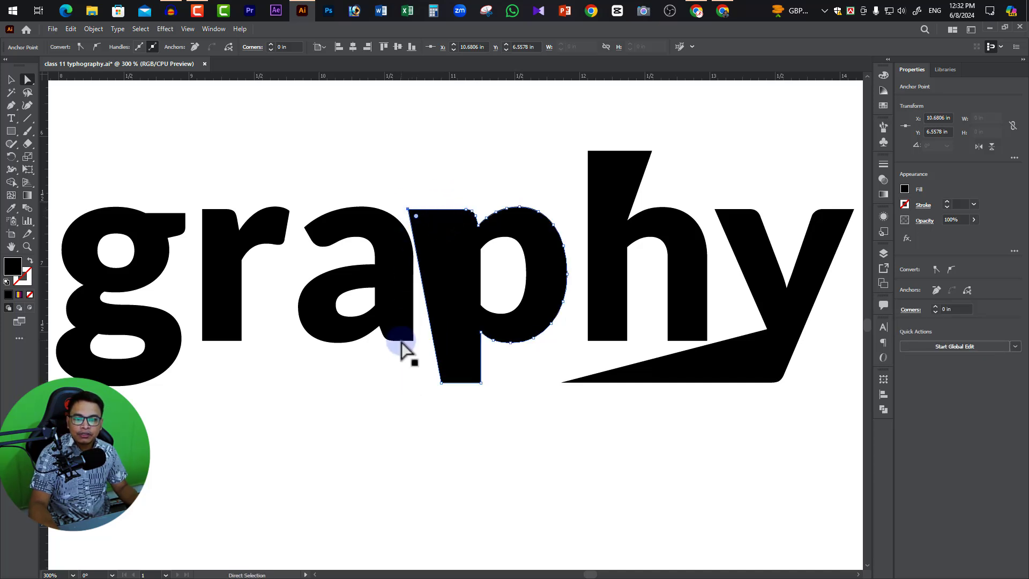
click(399, 307)
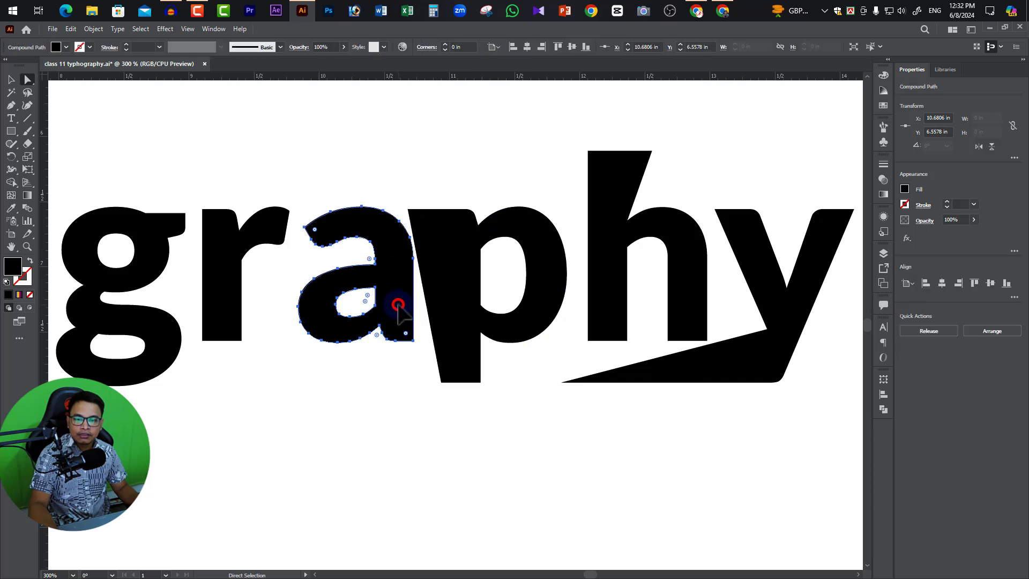
click(414, 345)
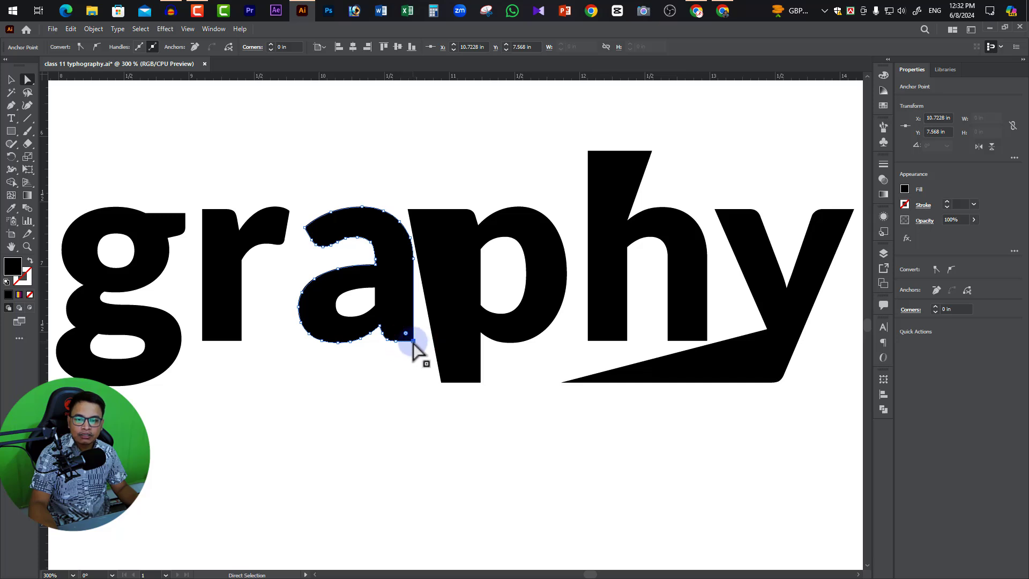
drag(414, 344, 421, 386)
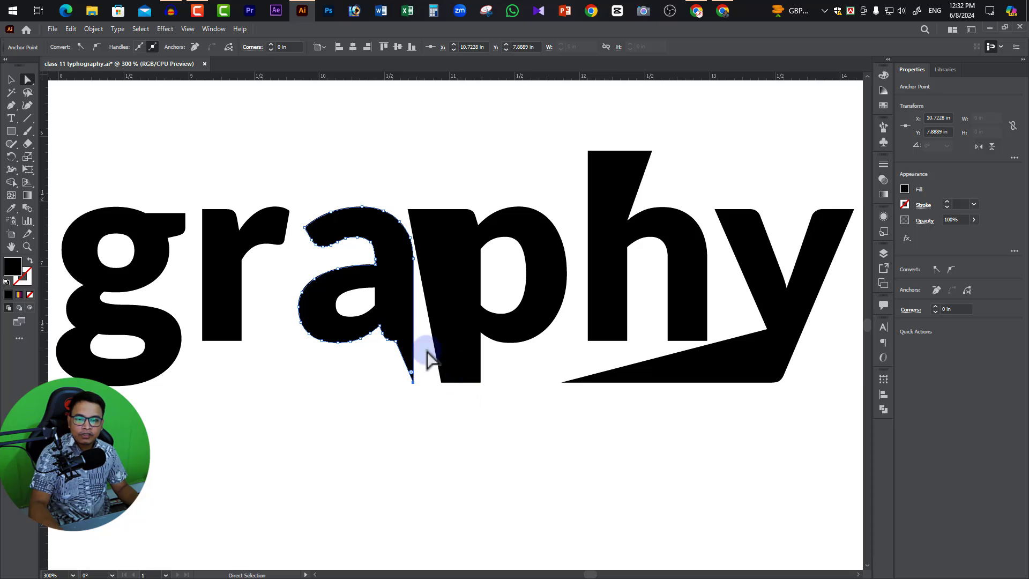
Extend the r's arm tip rightward and stretch the g's ear into a pointed spike.
drag(340, 347, 381, 209)
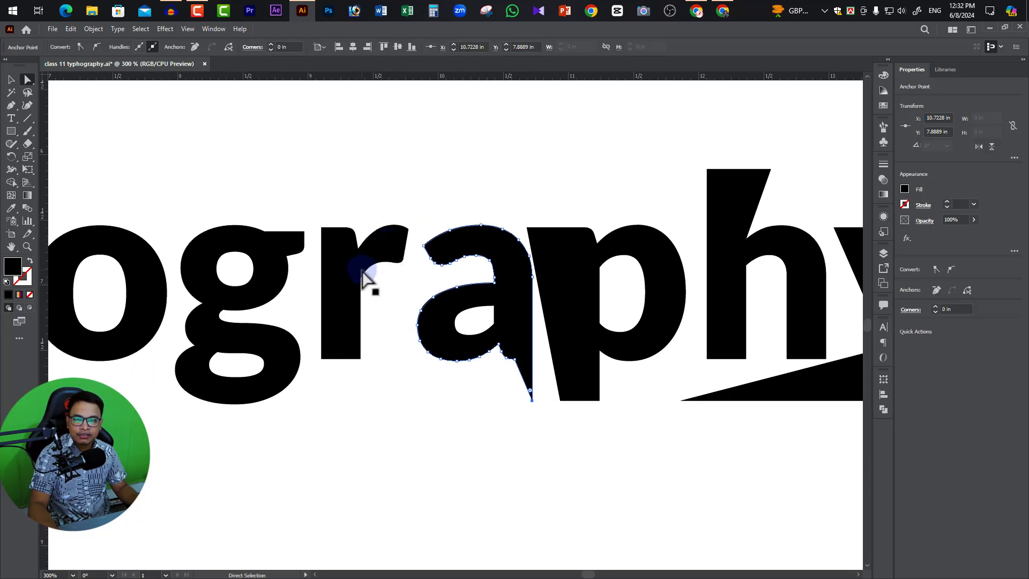
click(399, 231)
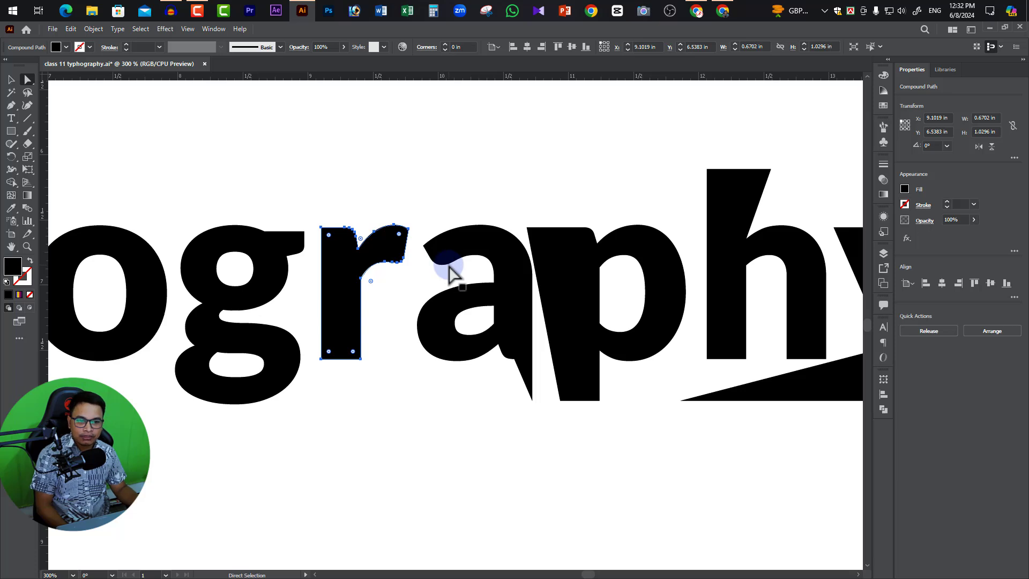
click(408, 229)
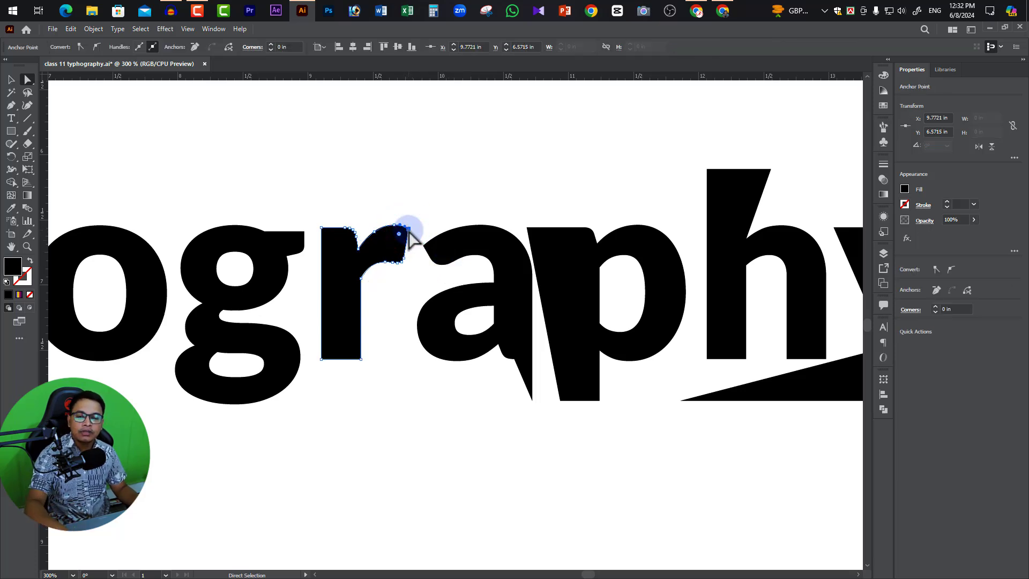
drag(408, 230, 436, 227)
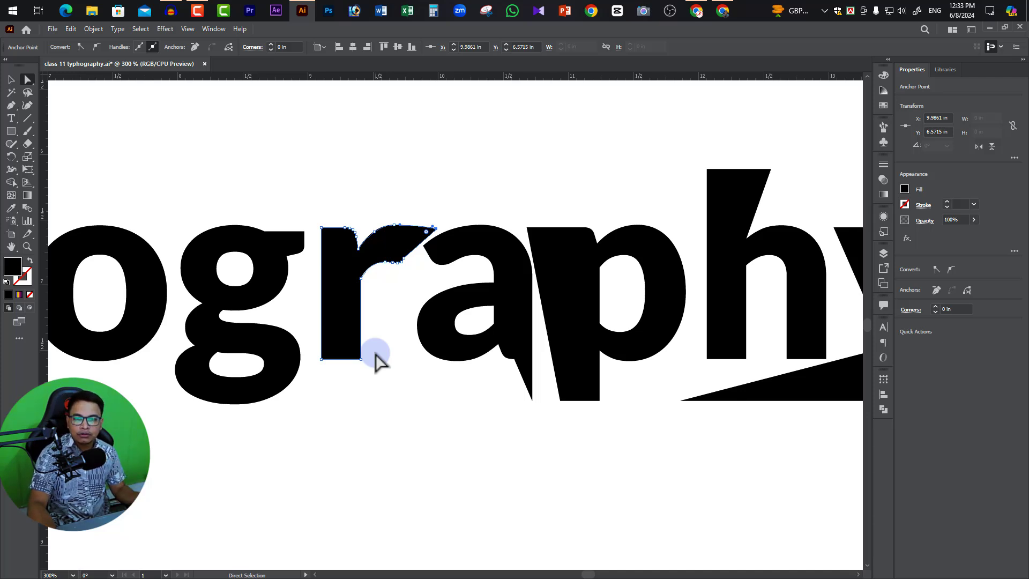
drag(296, 341, 414, 342)
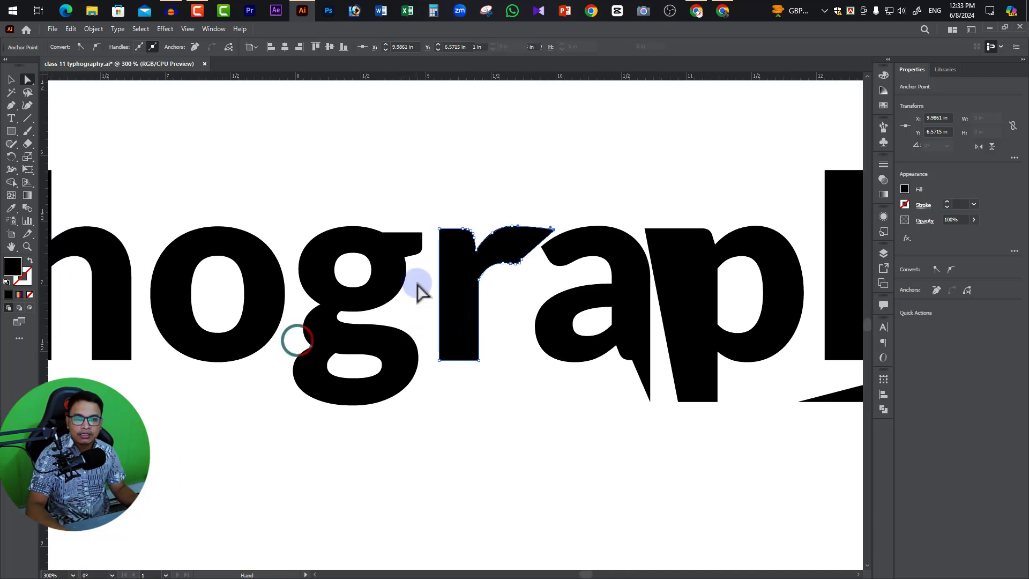
click(396, 252)
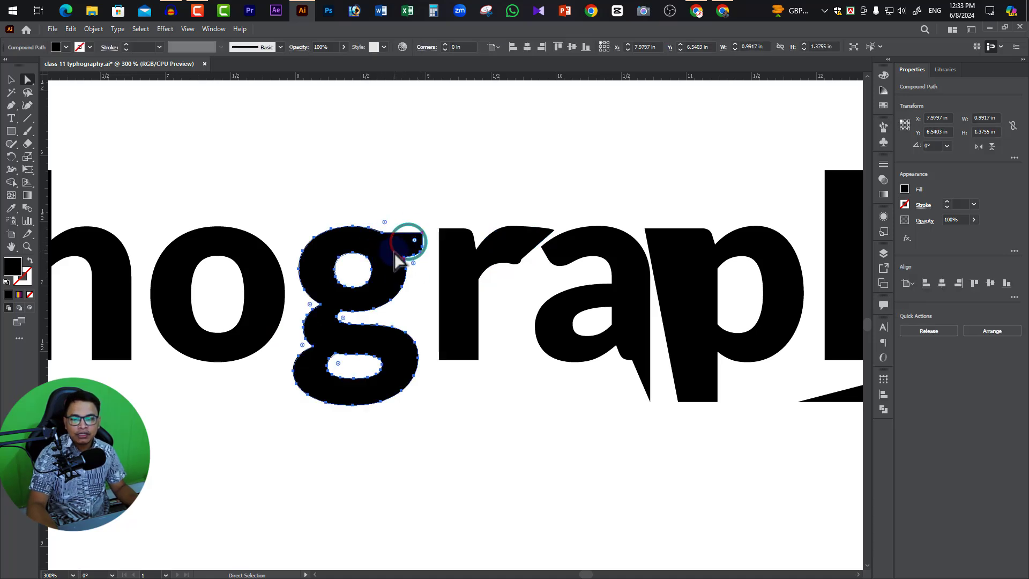
click(423, 233)
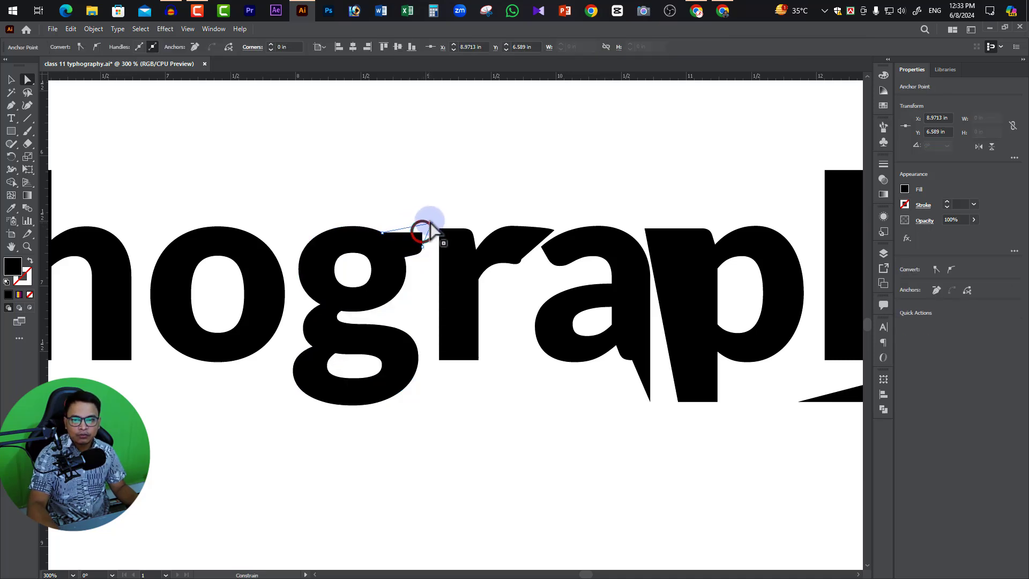
drag(422, 233, 438, 217)
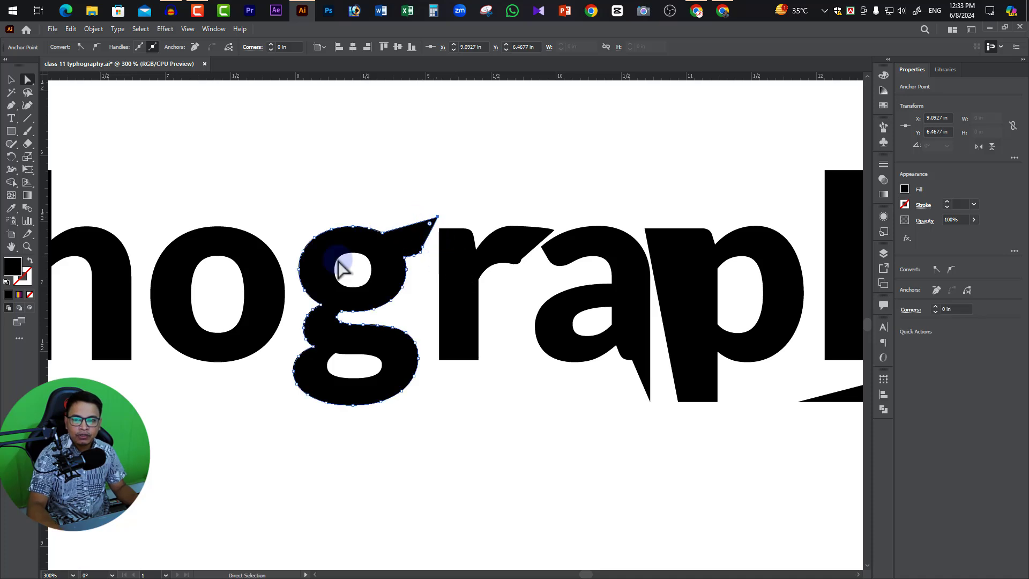
Reshape the o's inner counter by dragging one of its anchors.
drag(262, 314, 404, 315)
click(399, 311)
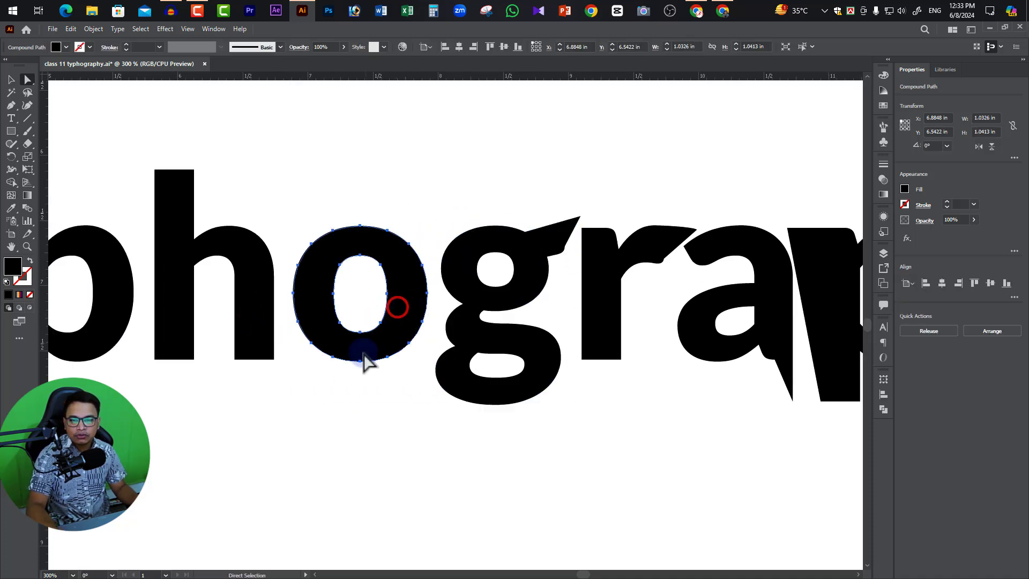
click(380, 322)
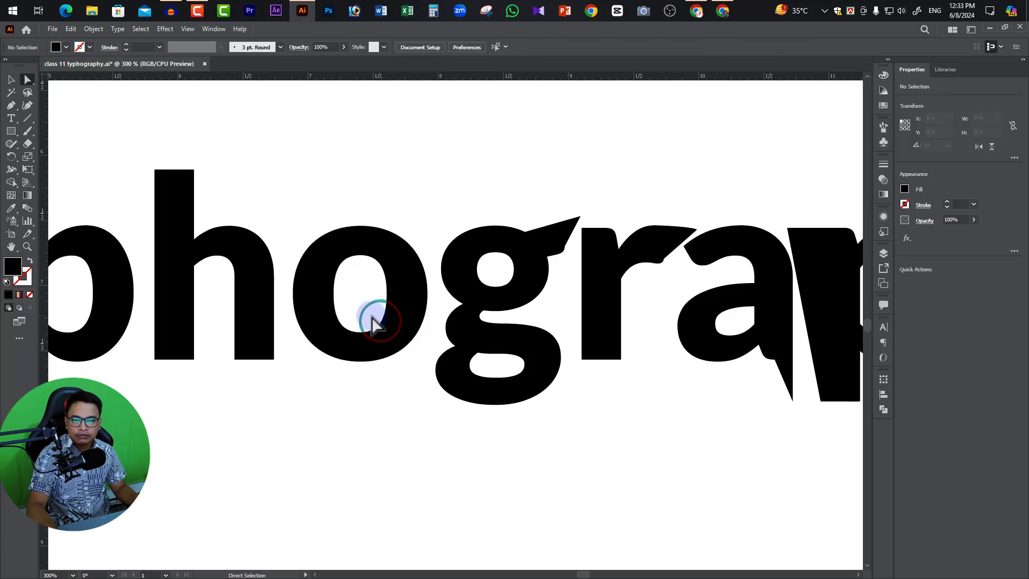
click(381, 325)
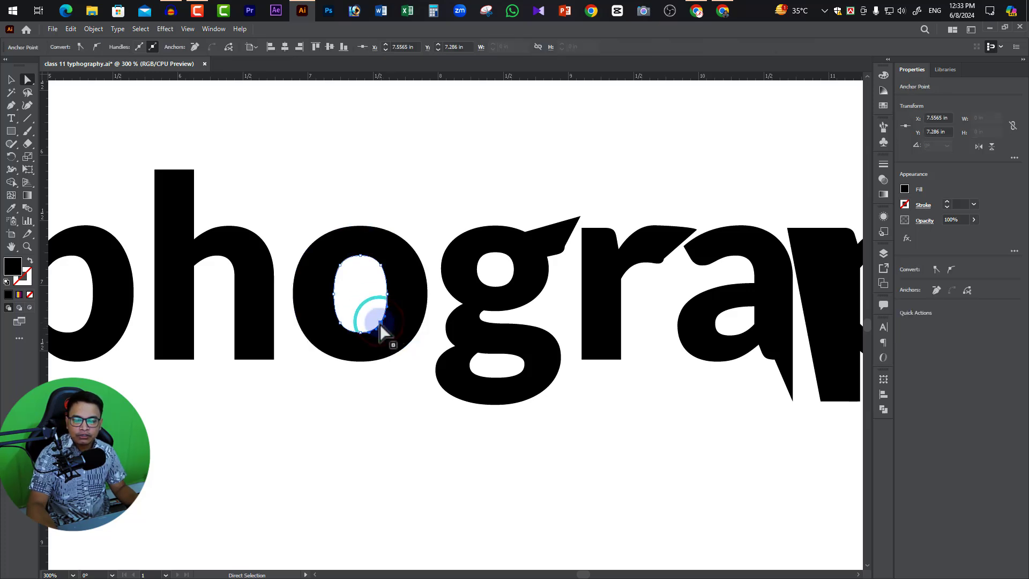
drag(380, 324, 367, 316)
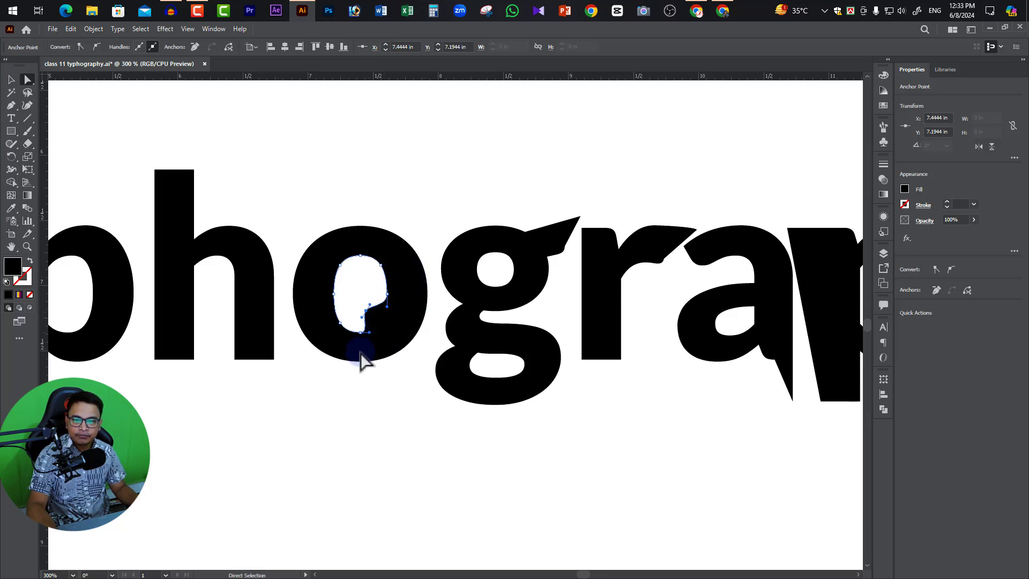
Pull the h's inner curve into a slanted leg and slant the top of its stem.
scroll(317, 328, left, 2)
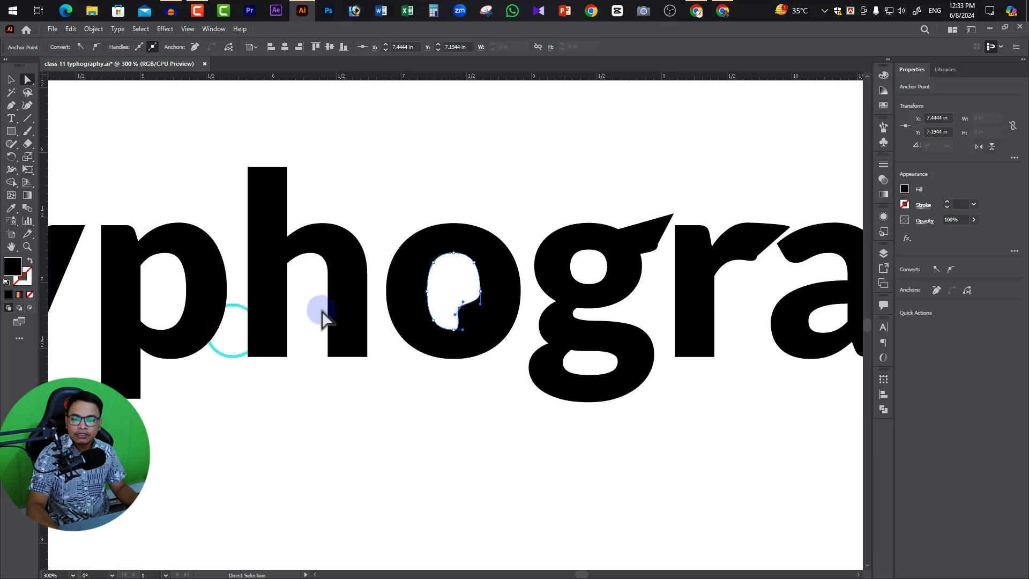
click(340, 264)
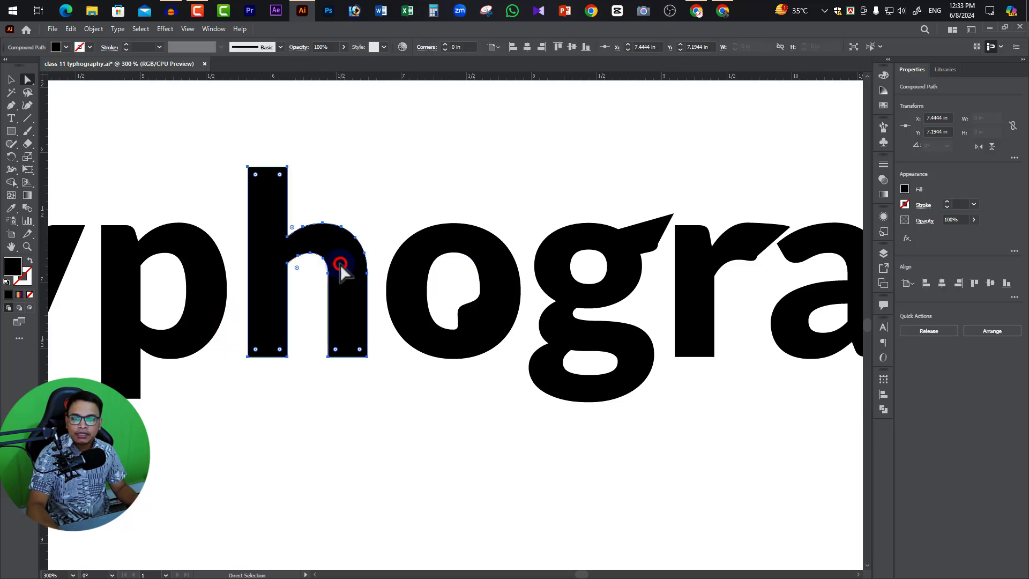
click(328, 356)
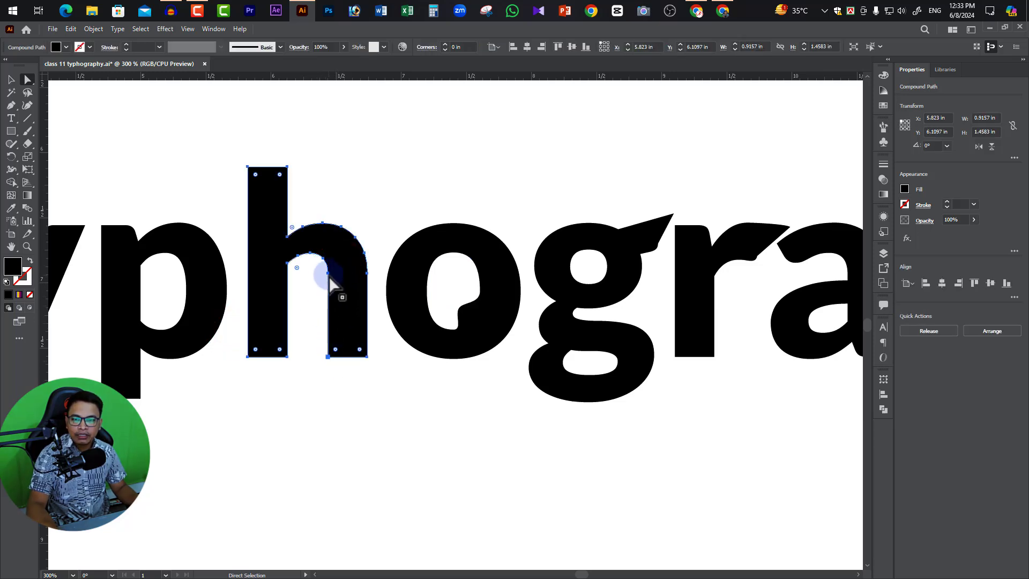
click(328, 273)
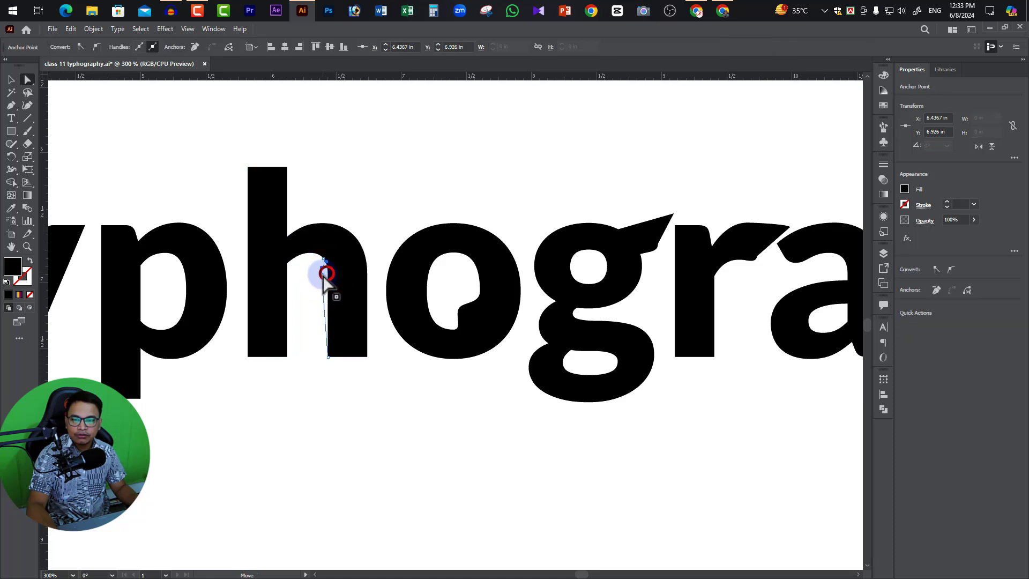
mouse_move(328, 275)
mouse_down()
mouse_move(316, 293)
mouse_move(350, 289)
mouse_up()
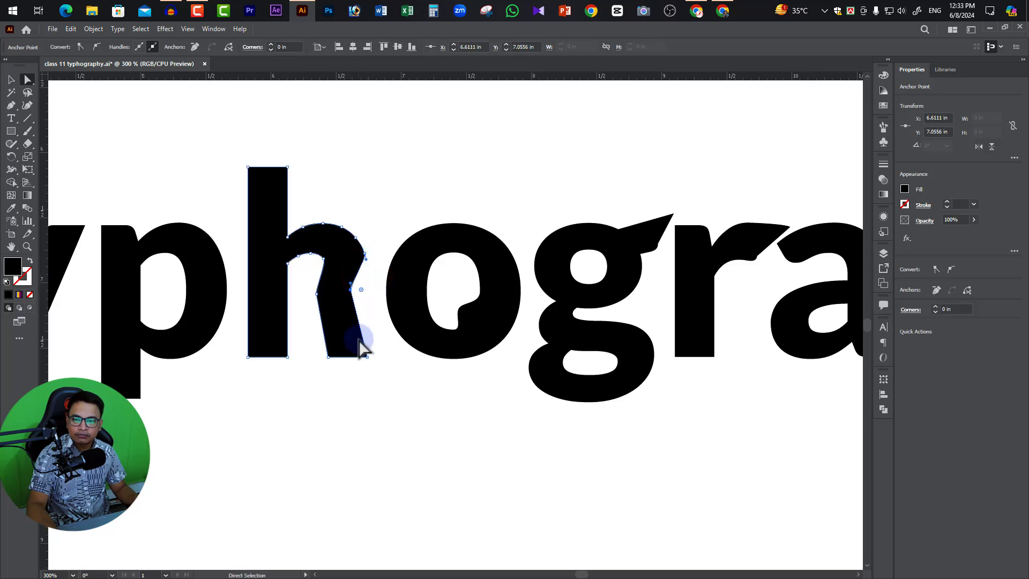
click(260, 229)
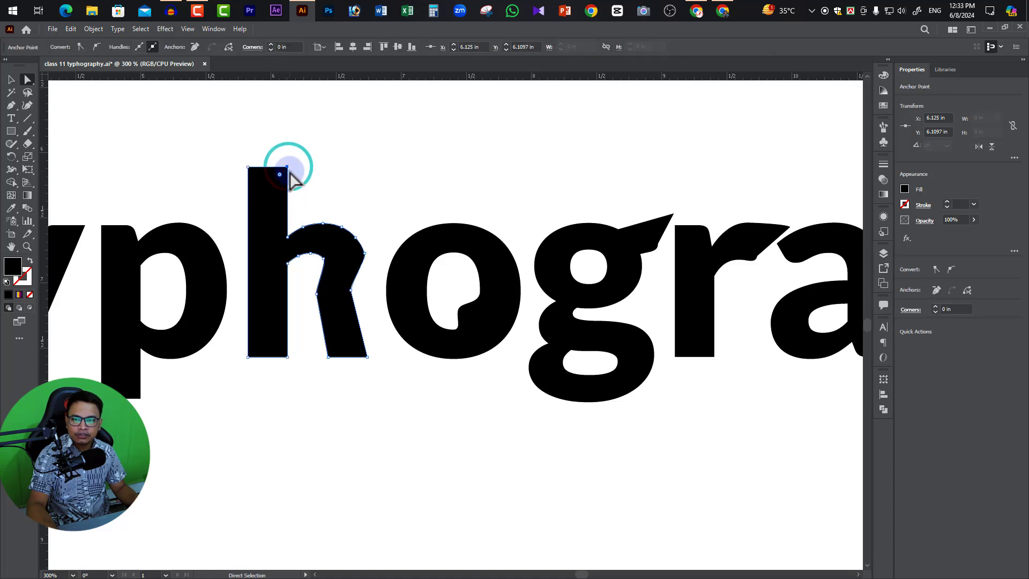
drag(288, 167, 319, 169)
Stretch the p stem's bottom-right corner into a slanted foot.
scroll(230, 328, left, 3)
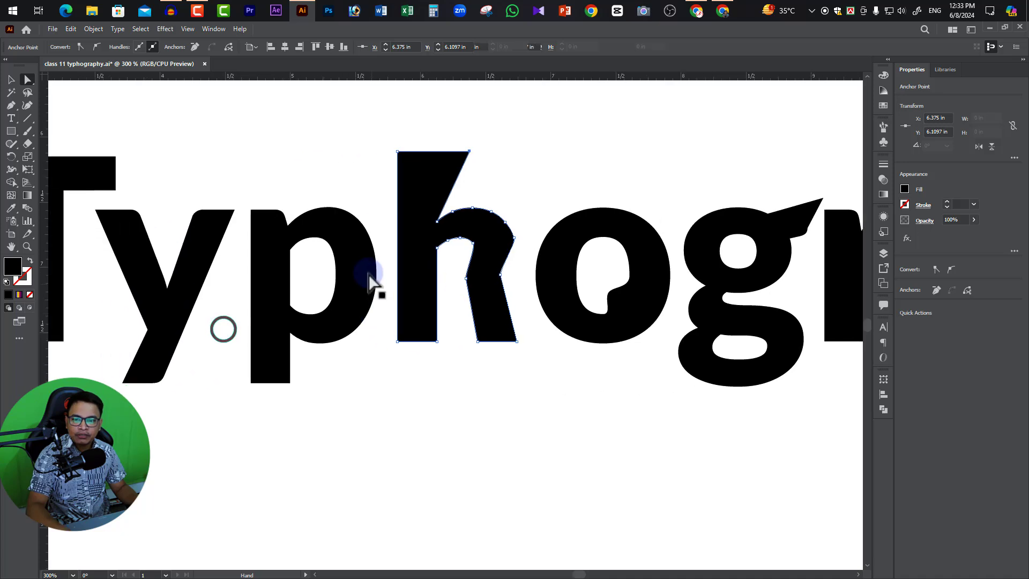
click(279, 360)
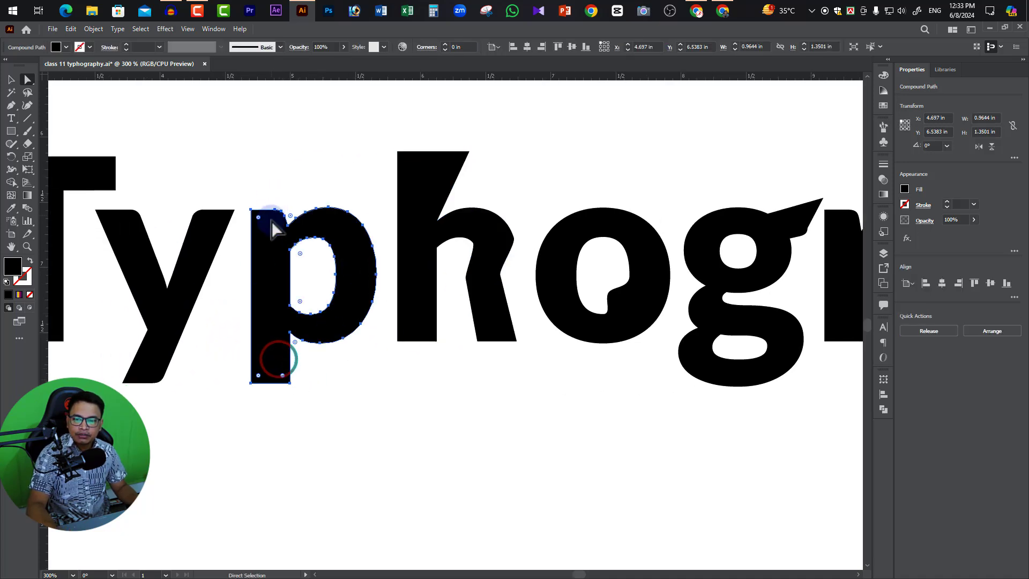
click(290, 382)
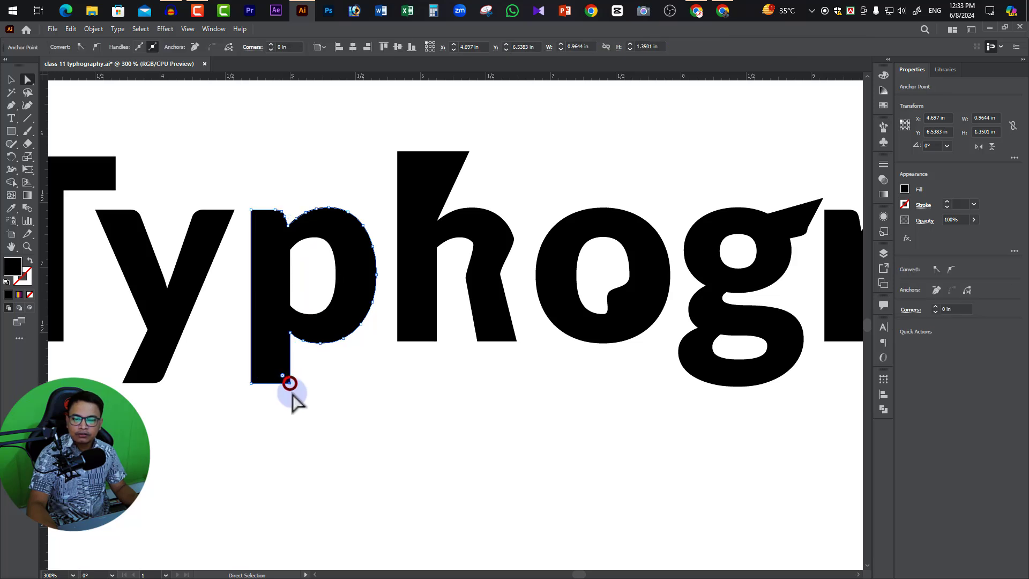
drag(290, 382, 320, 382)
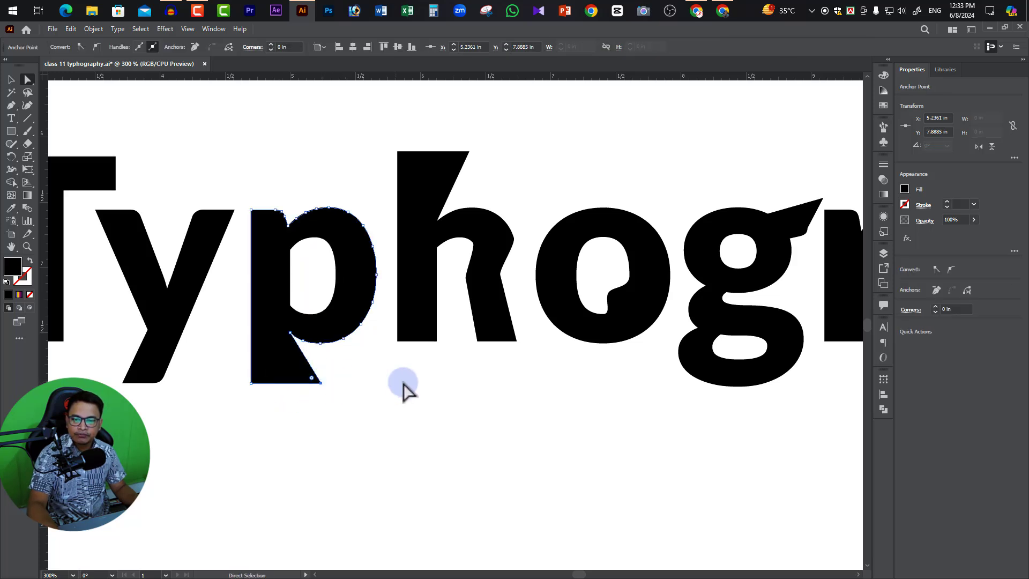
Slant the y's top-right arm upward and stretch its bottom-left foot out to the left.
drag(182, 305, 278, 309)
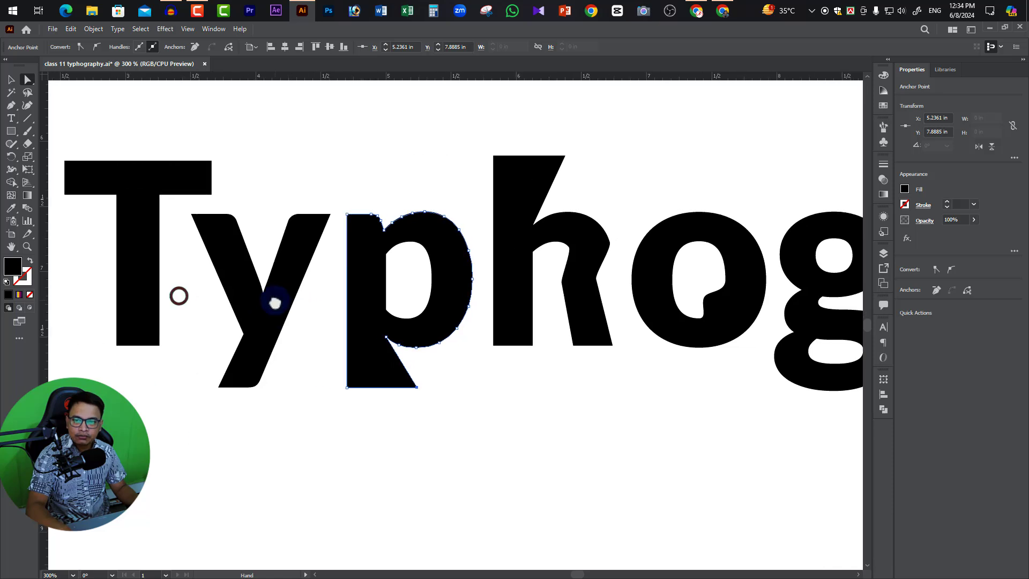
click(309, 224)
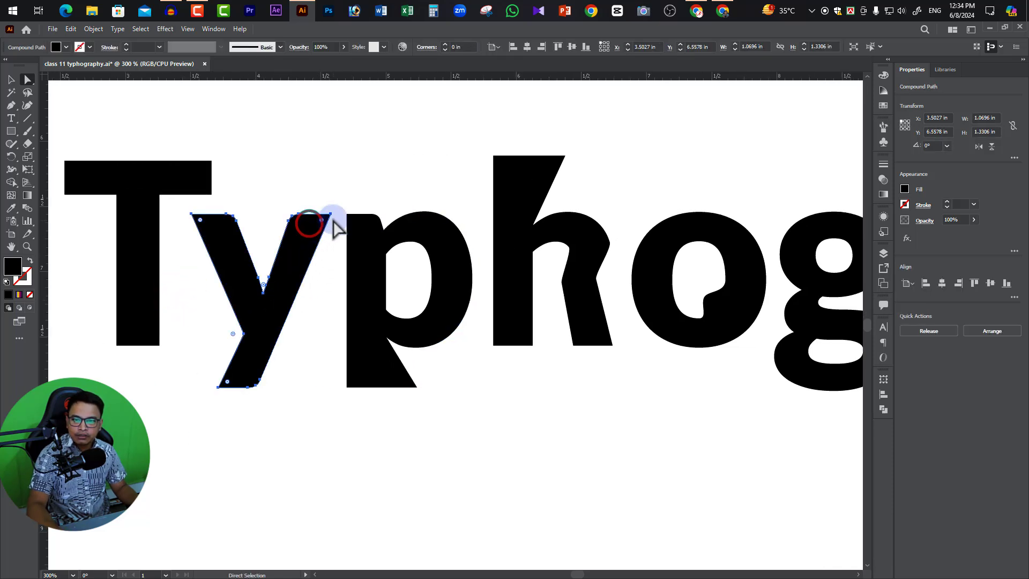
drag(330, 214, 344, 205)
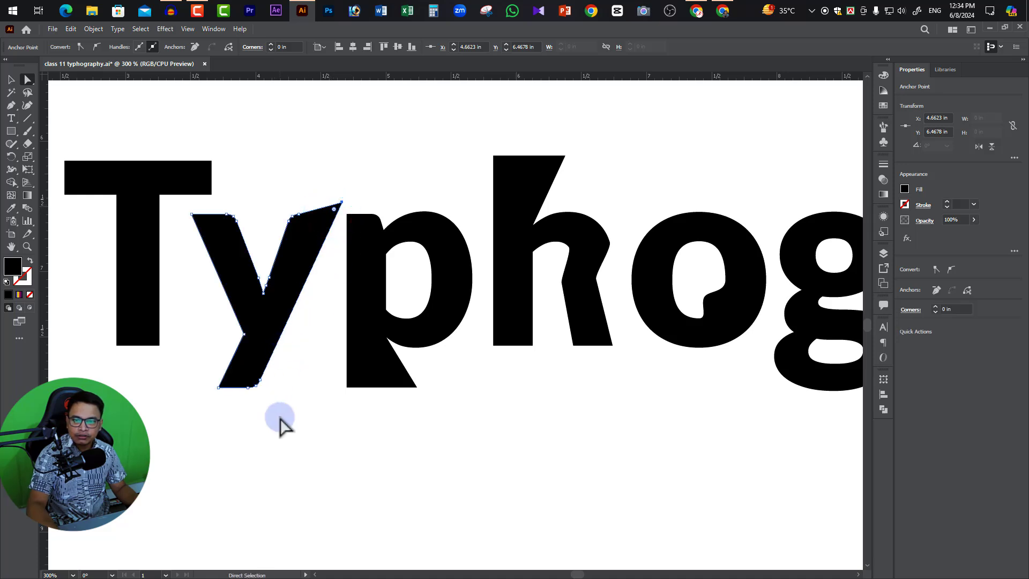
click(217, 387)
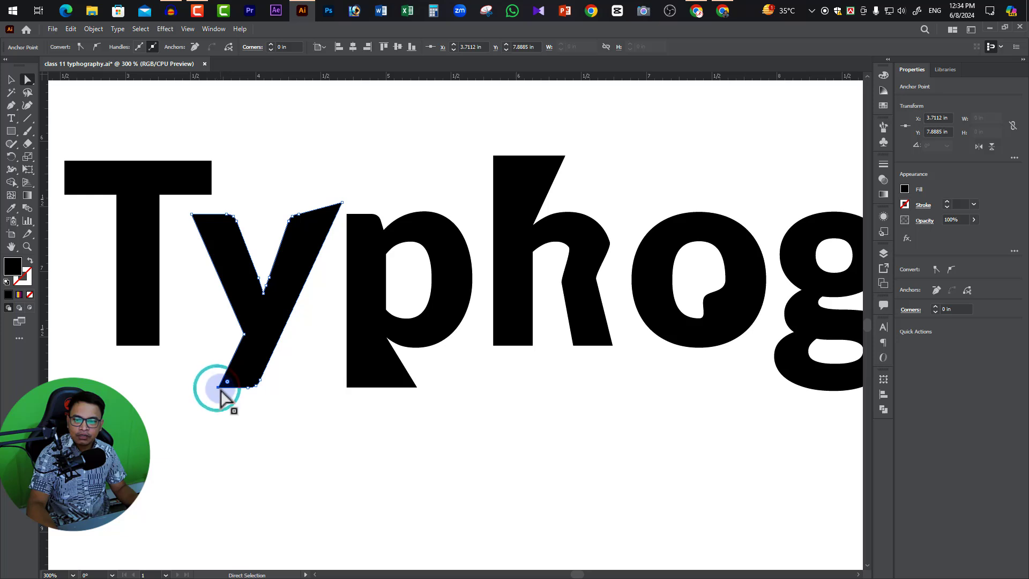
drag(217, 388, 168, 387)
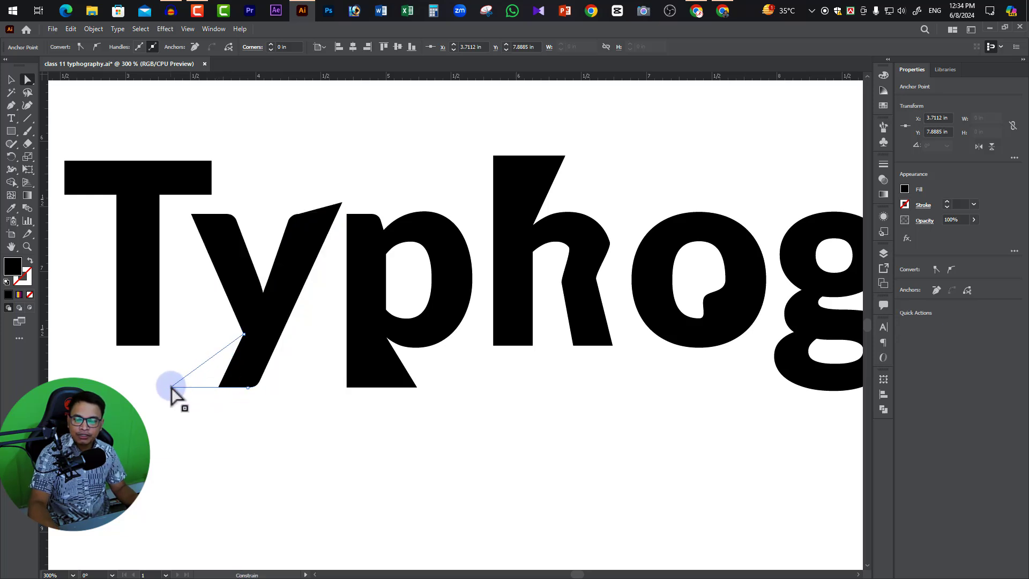
drag(171, 387, 176, 391)
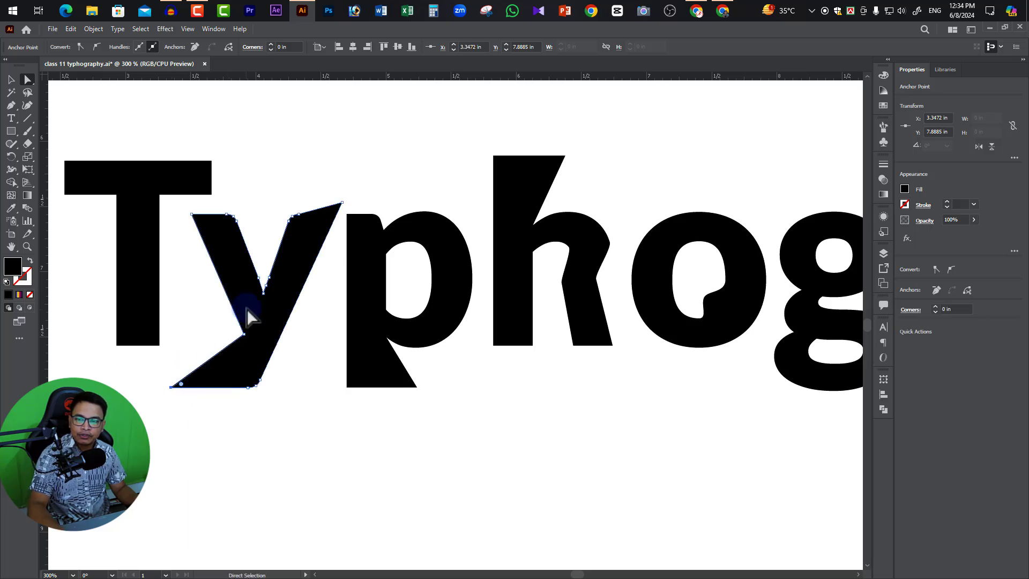
Pull the T crossbar's left end down into a slant, undoing a trial raise of its corner.
drag(136, 223, 279, 252)
click(246, 209)
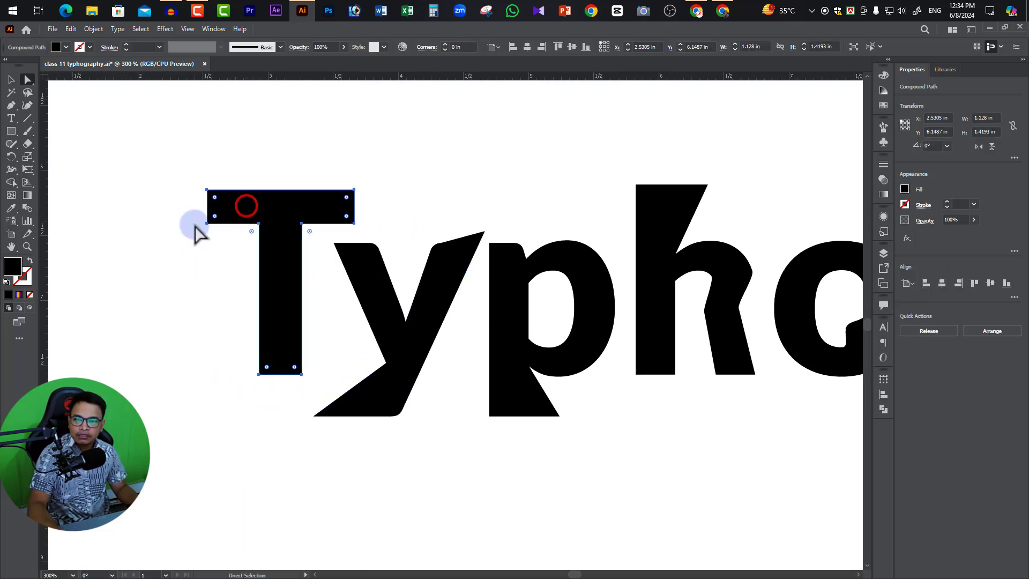
click(212, 229)
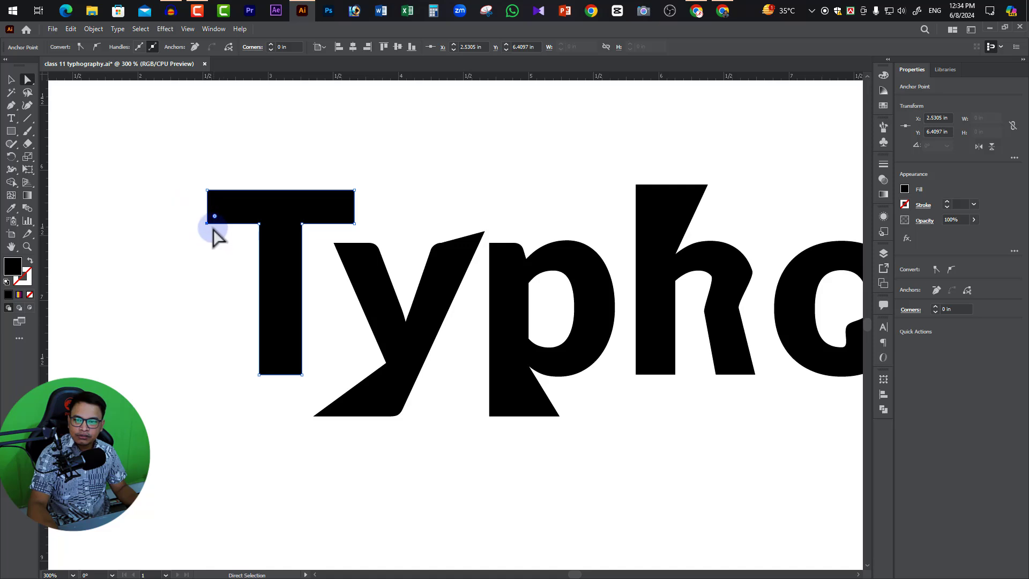
click(207, 228)
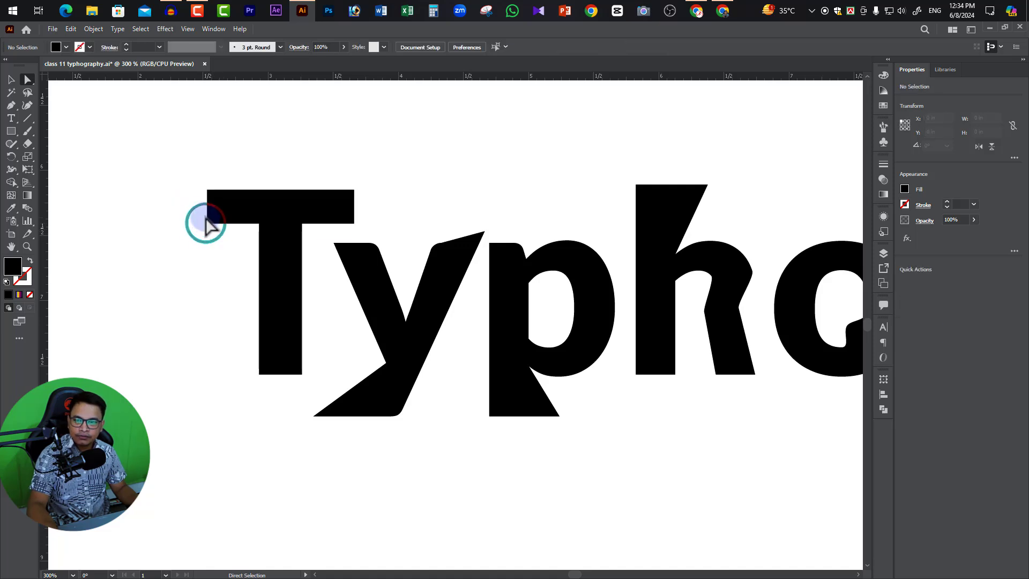
click(206, 228)
click(207, 227)
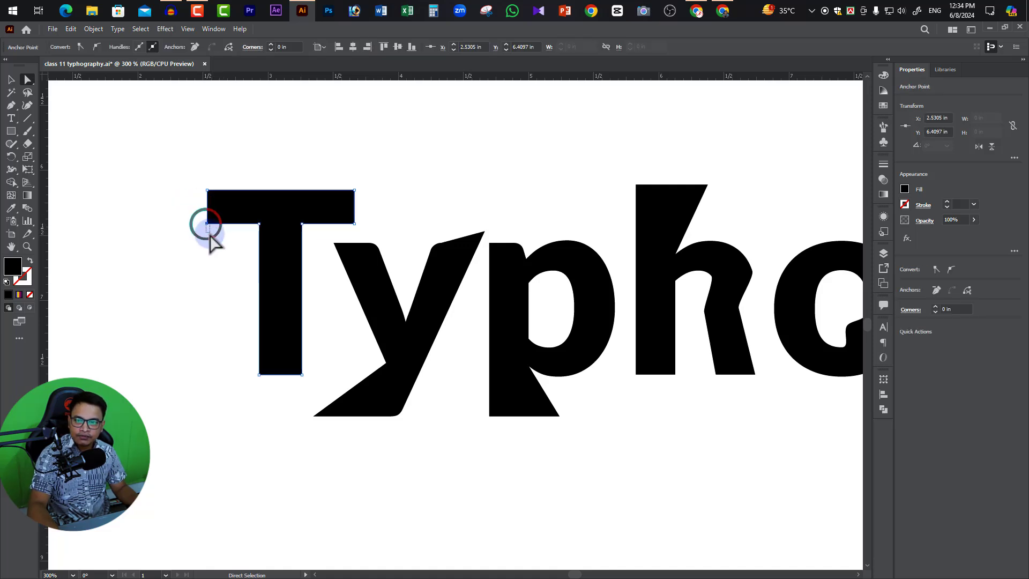
click(207, 228)
drag(207, 224, 207, 246)
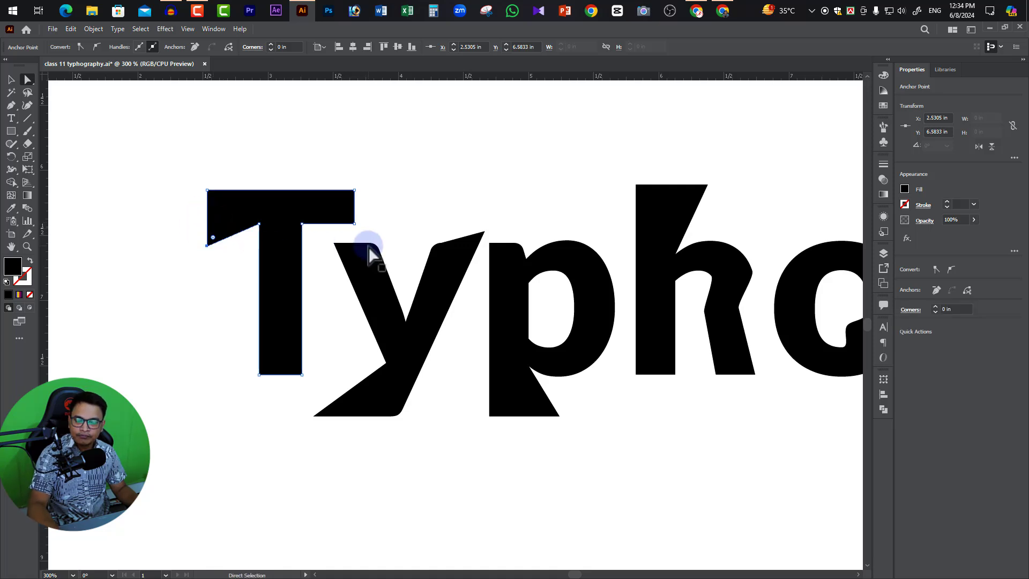
mouse_move(348, 181)
mouse_down()
mouse_move(368, 199)
mouse_move(359, 166)
mouse_up()
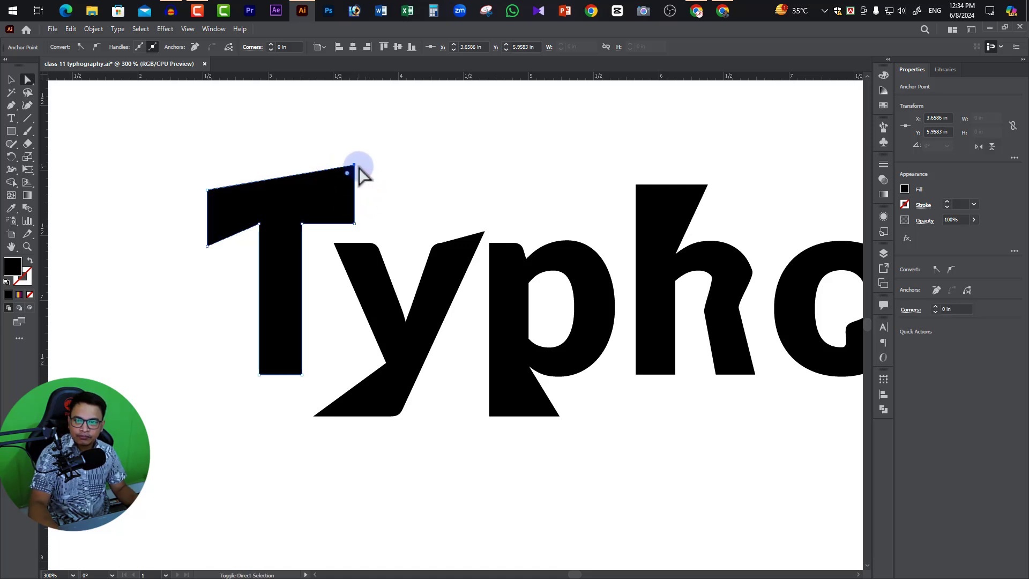
key(ctrl+z)
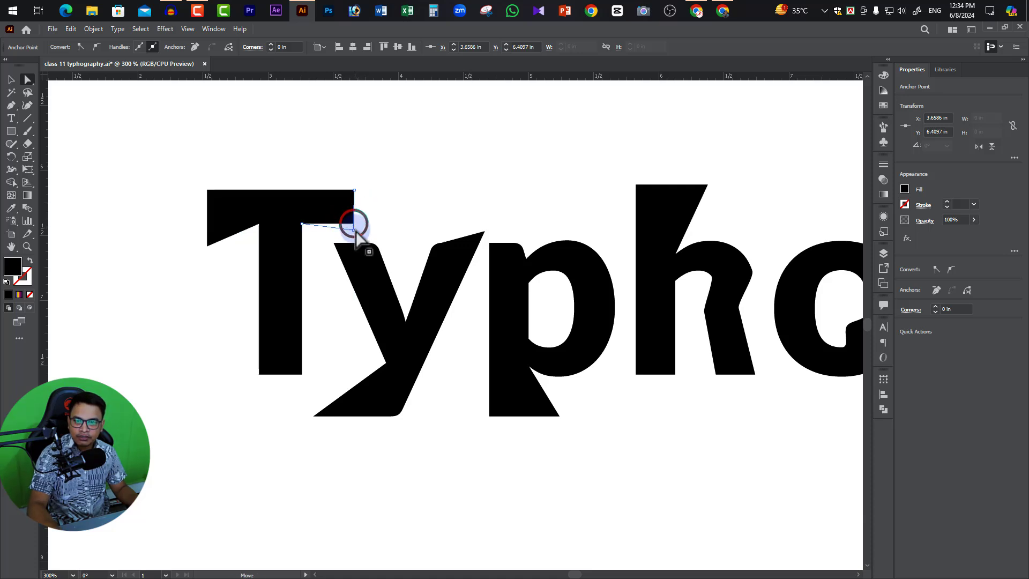
Slant the T crossbar's underside, pull the stem into a pointed foot, and view the whole word.
drag(353, 223, 354, 239)
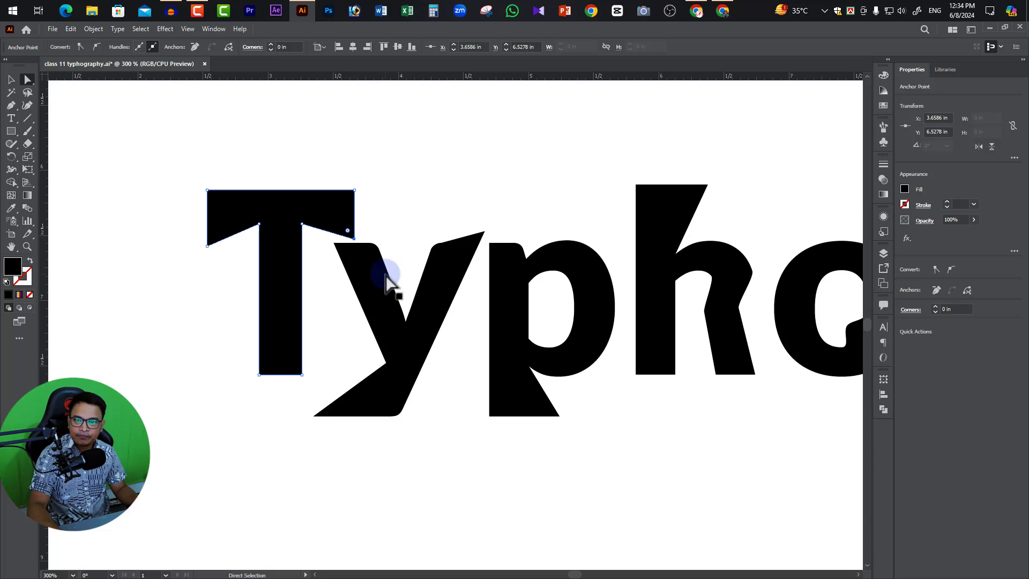
click(303, 374)
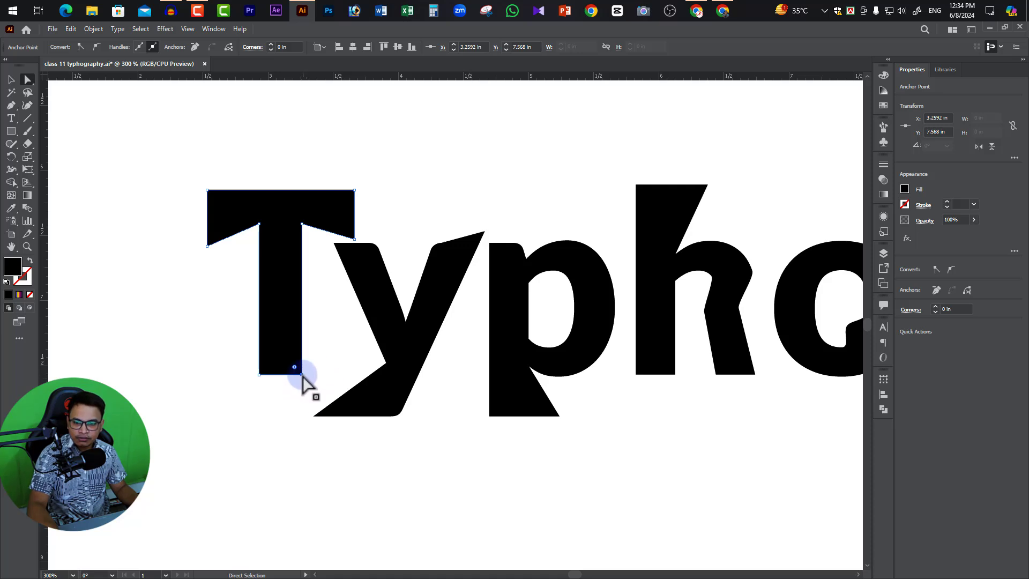
drag(301, 374, 302, 416)
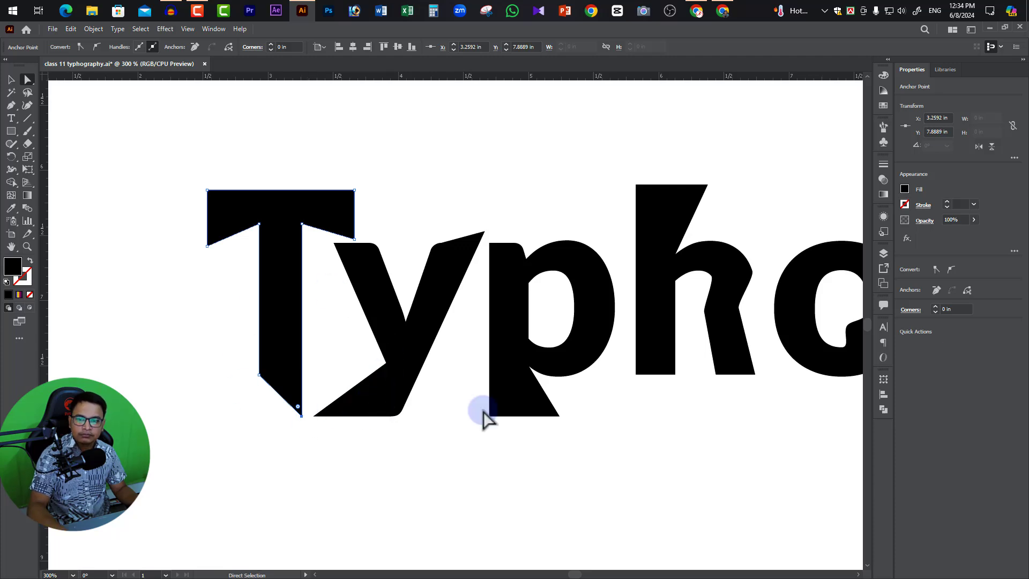
alt+click(450, 277)
drag(561, 430, 340, 341)
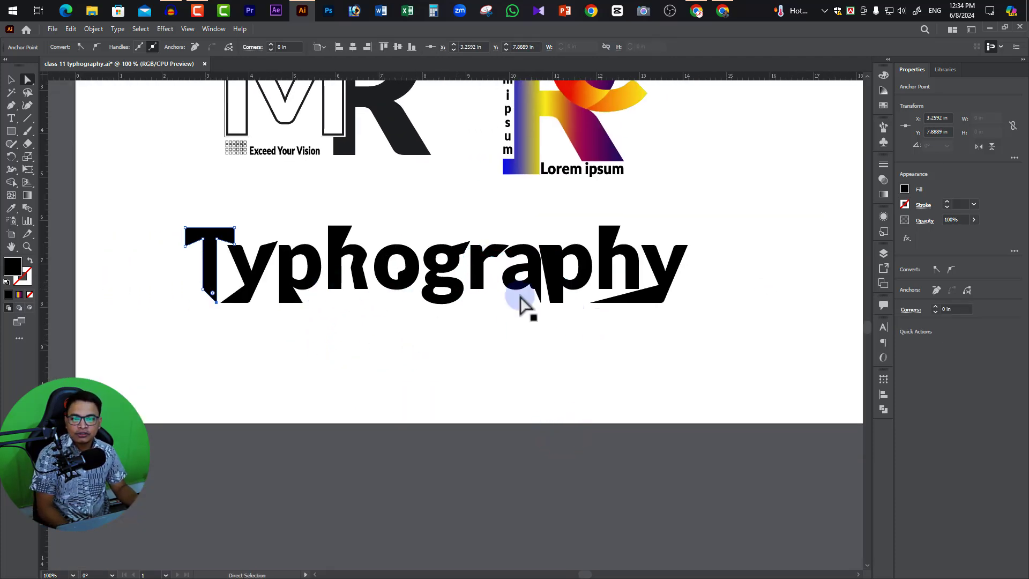
Select the T and replace its black fill with a linear gradient running blue through yellow to red.
click(11, 79)
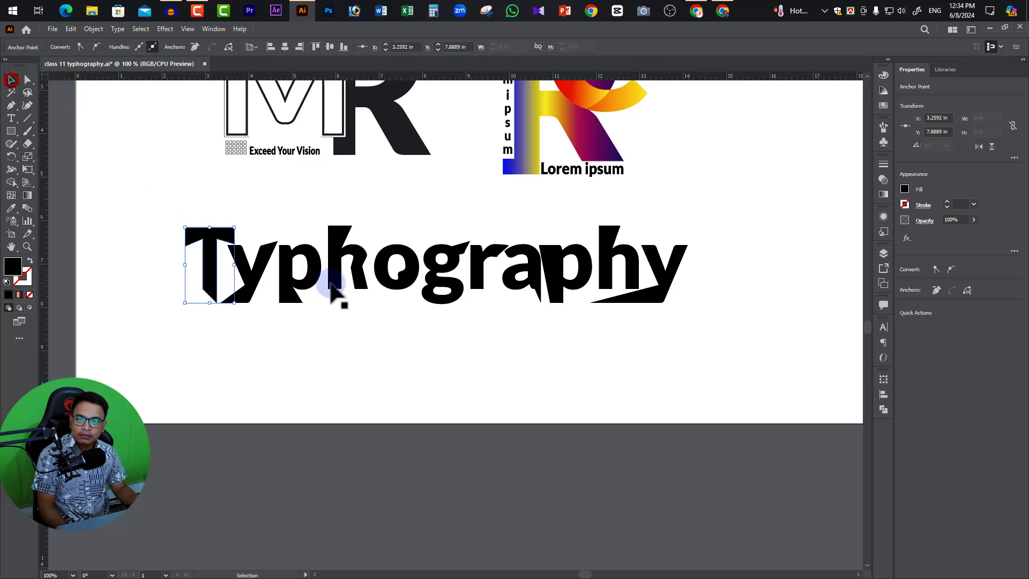
click(368, 369)
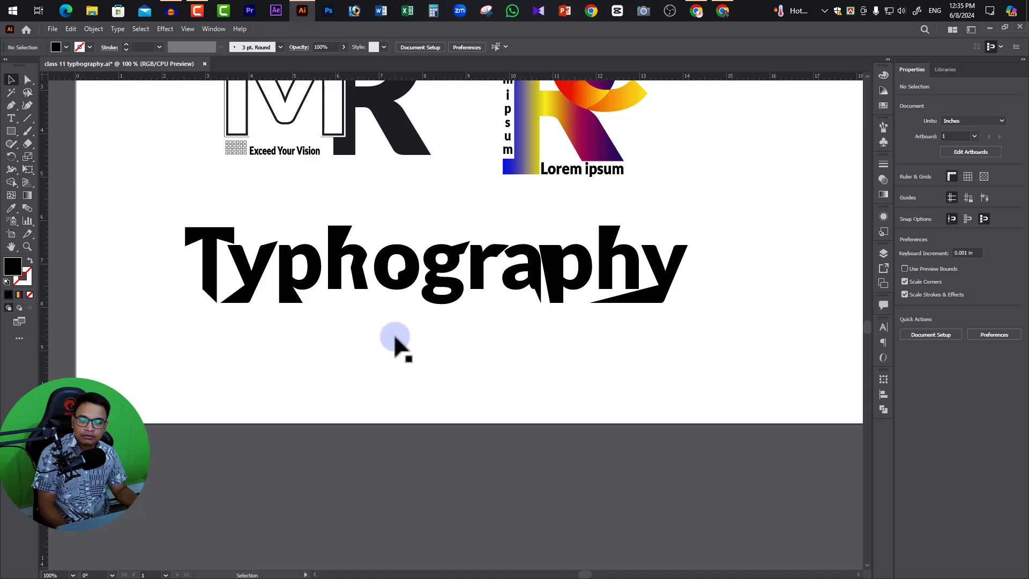
click(212, 230)
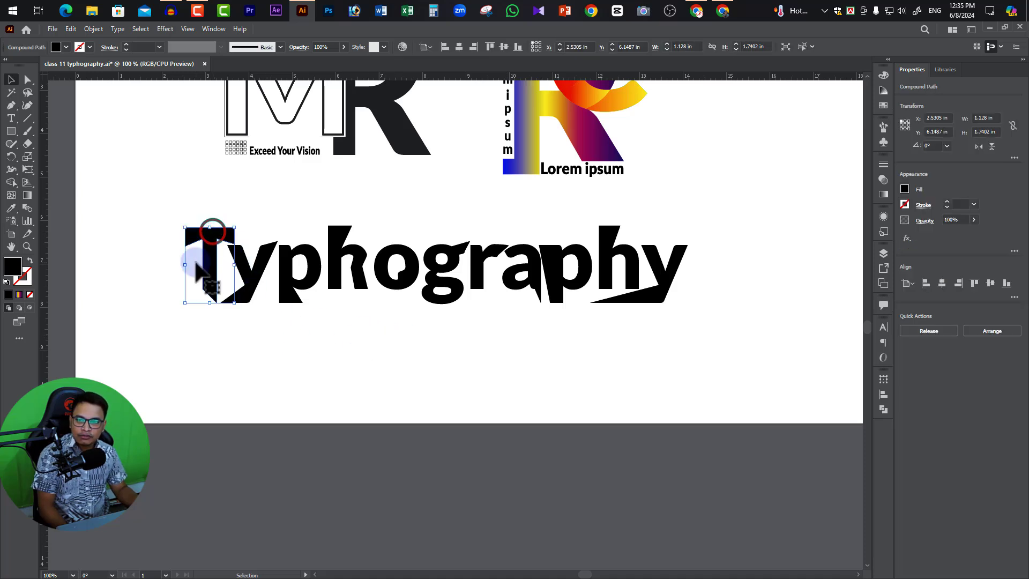
click(27, 194)
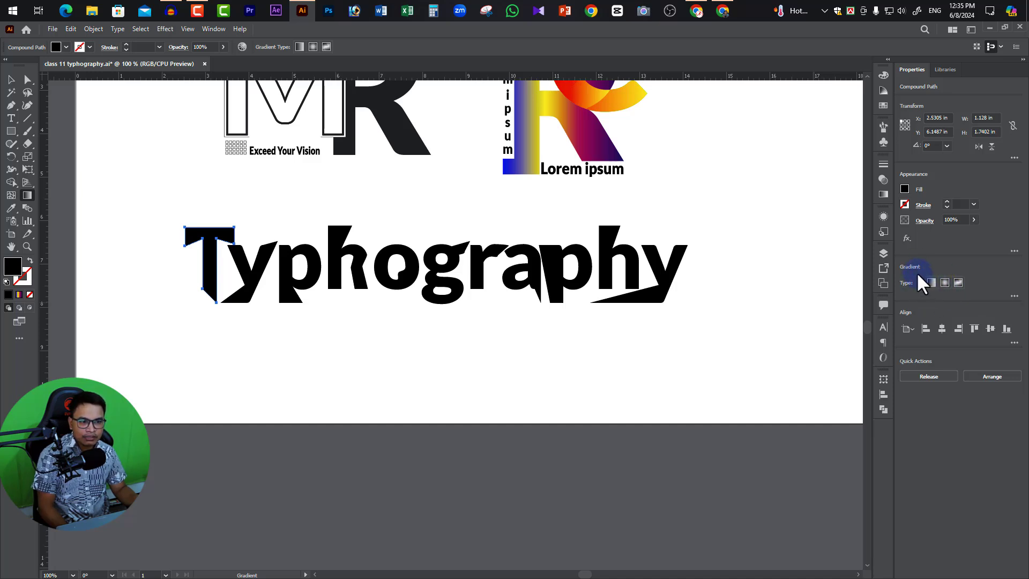
click(212, 29)
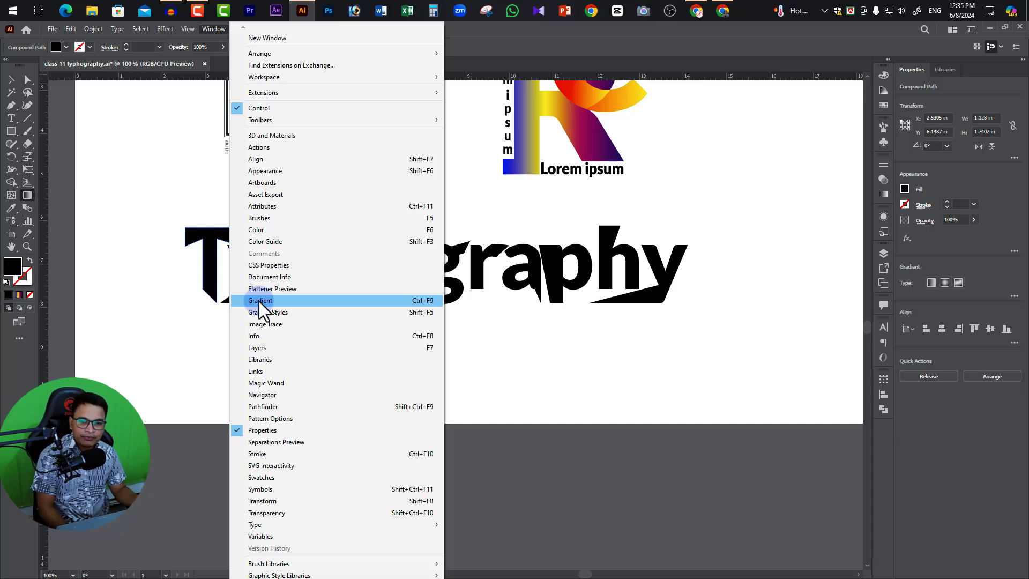
click(971, 264)
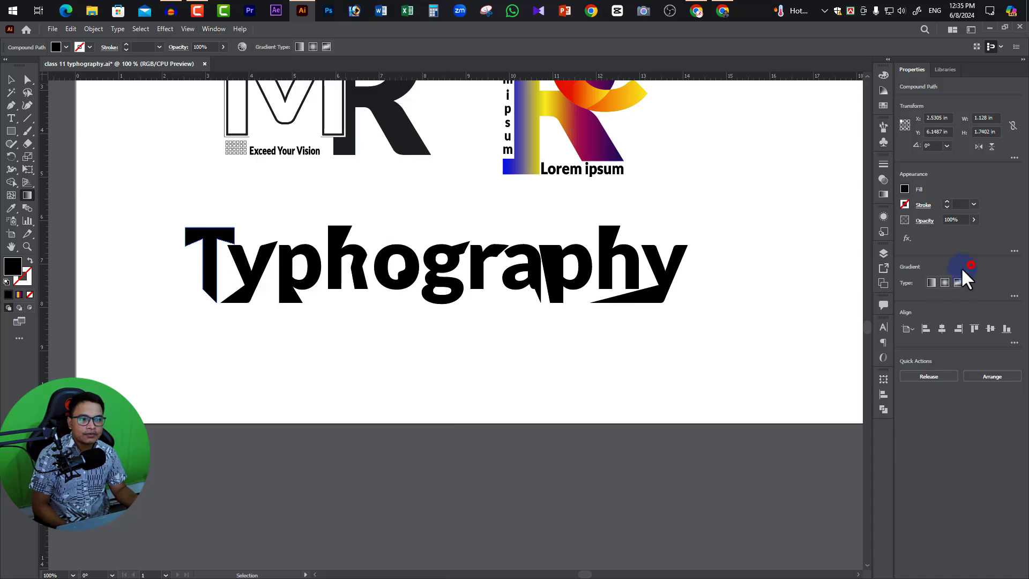
click(931, 282)
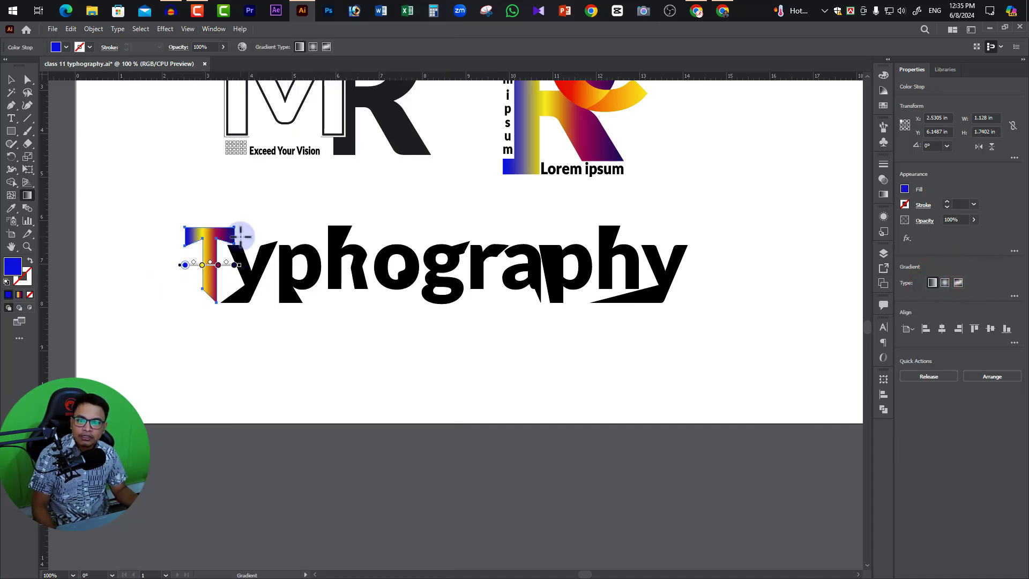
click(214, 222)
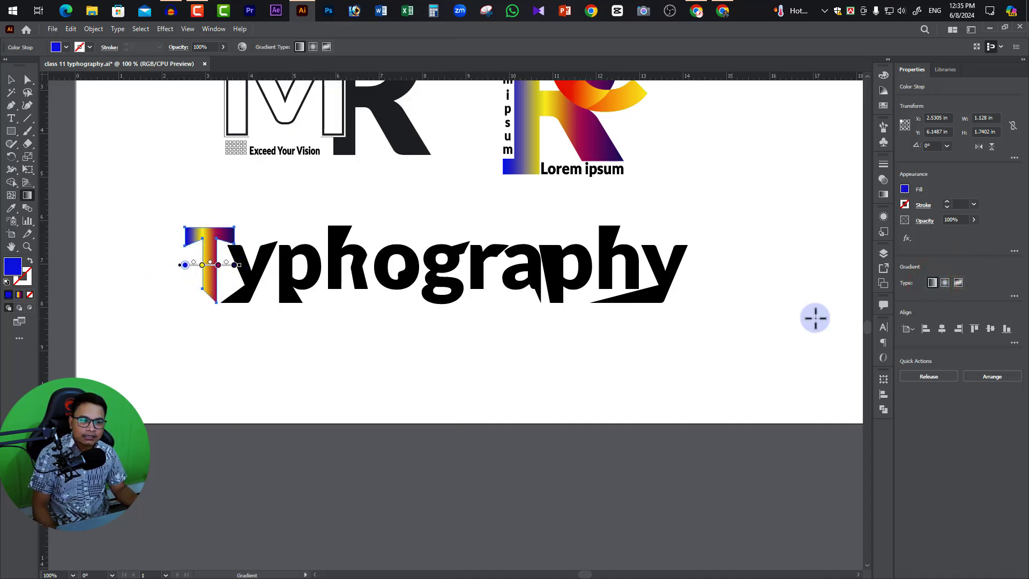
click(1014, 296)
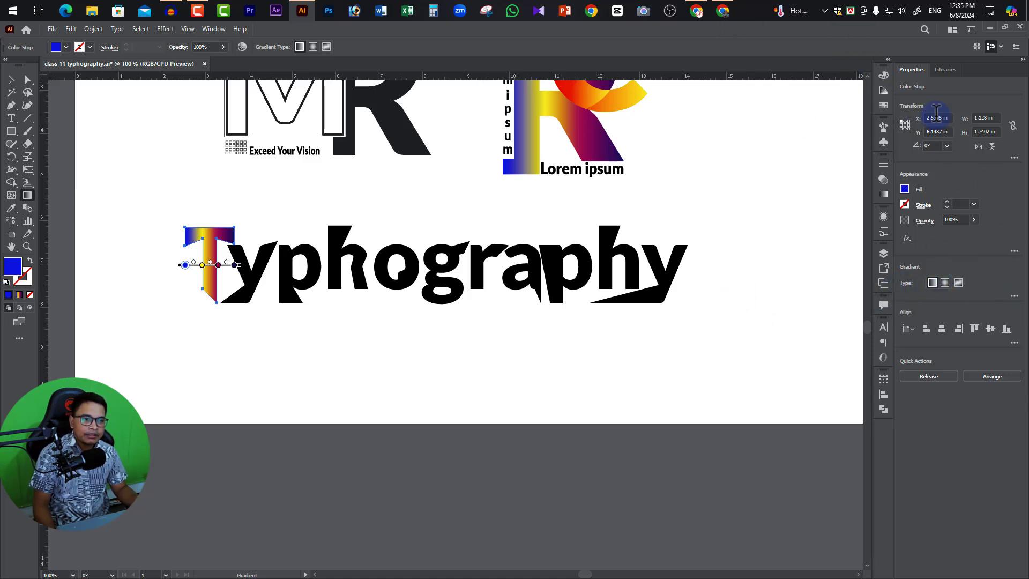
Switch the T's gradient from linear to radial.
click(886, 59)
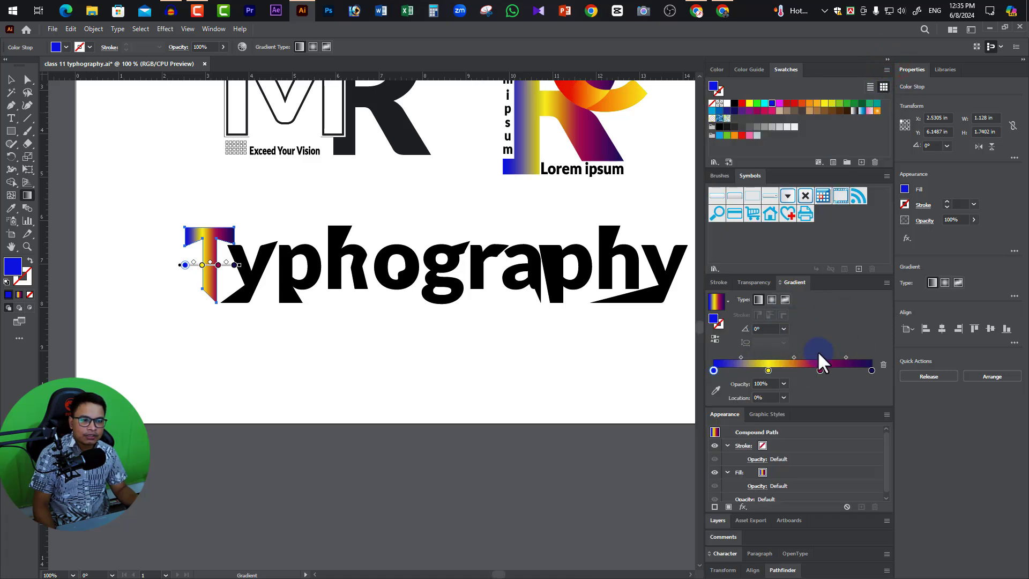
click(1012, 297)
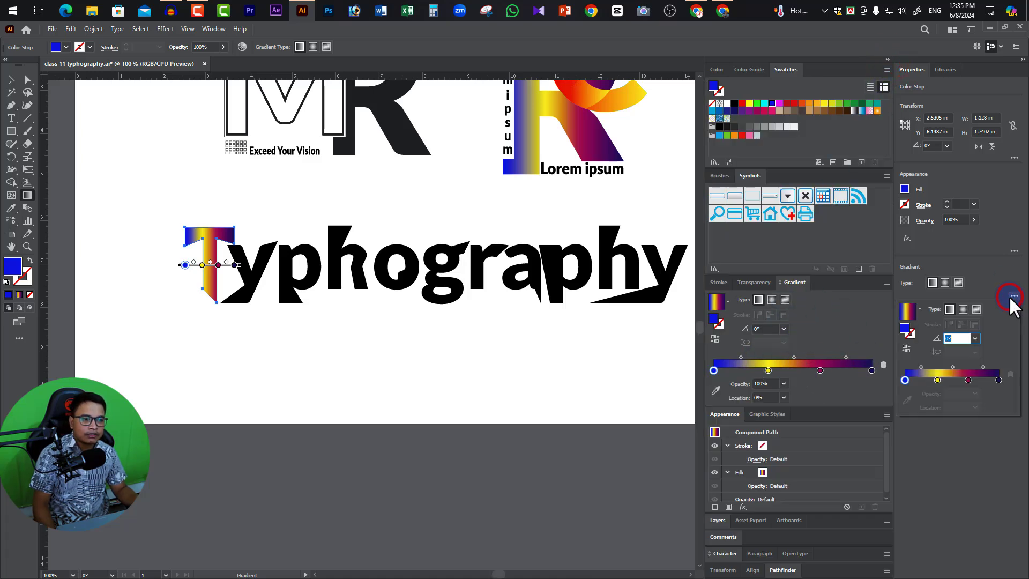
click(994, 271)
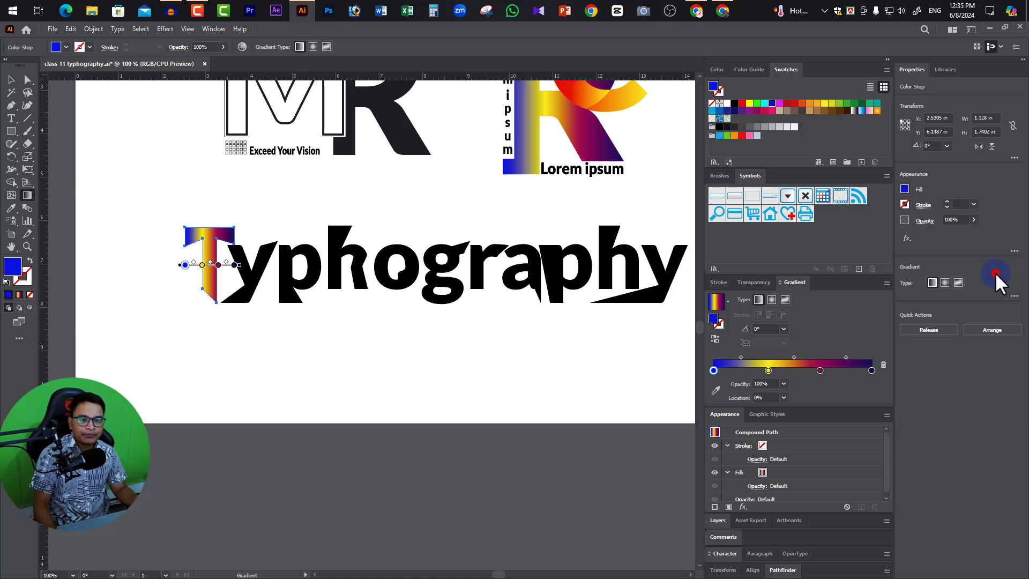
click(770, 299)
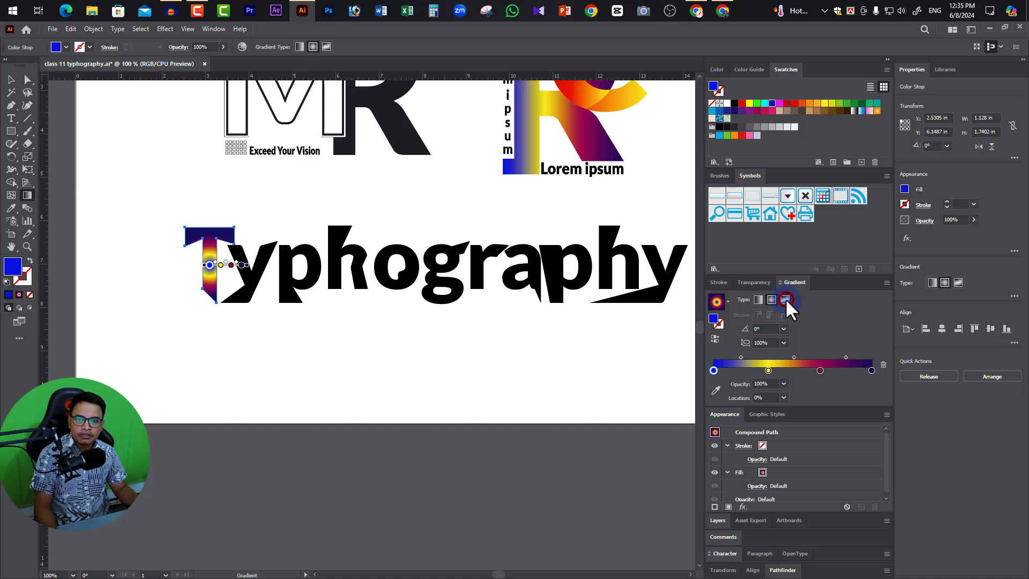
click(771, 300)
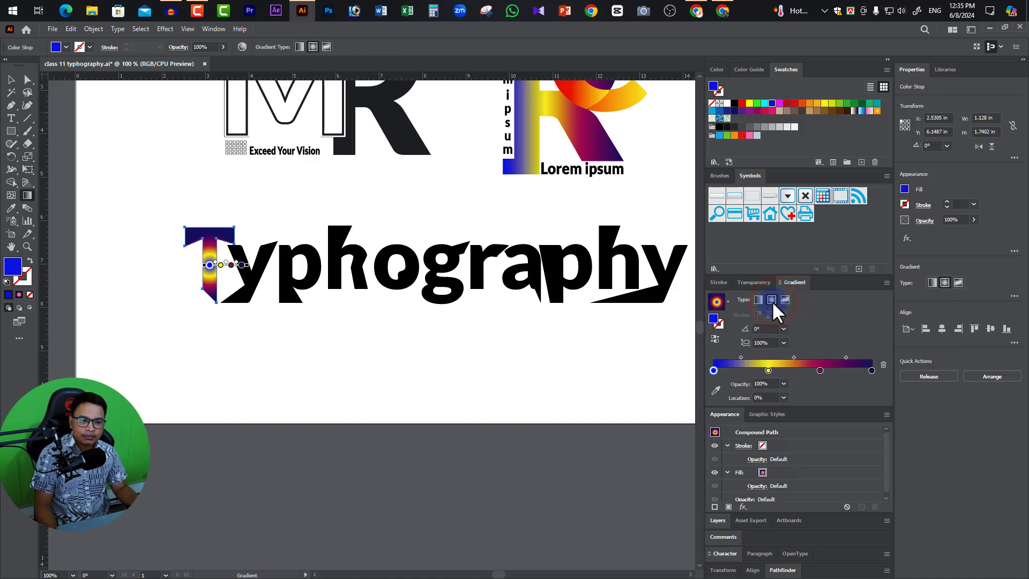
click(757, 298)
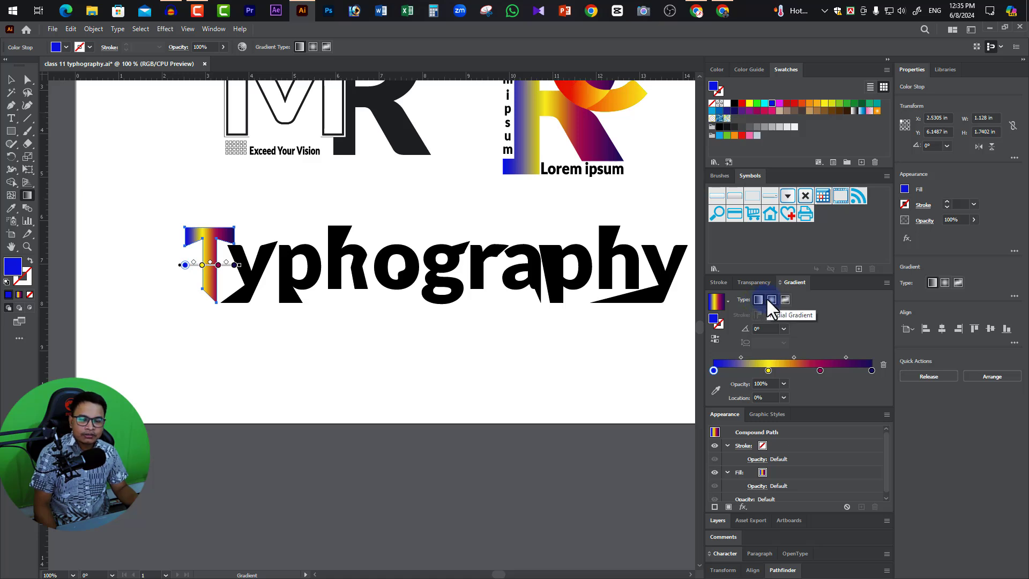
click(771, 300)
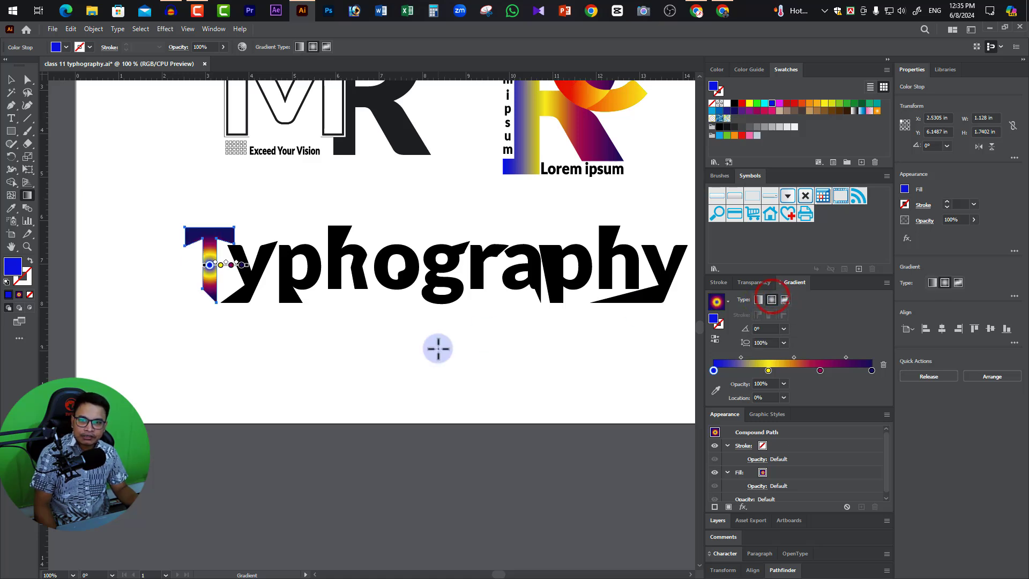
click(11, 79)
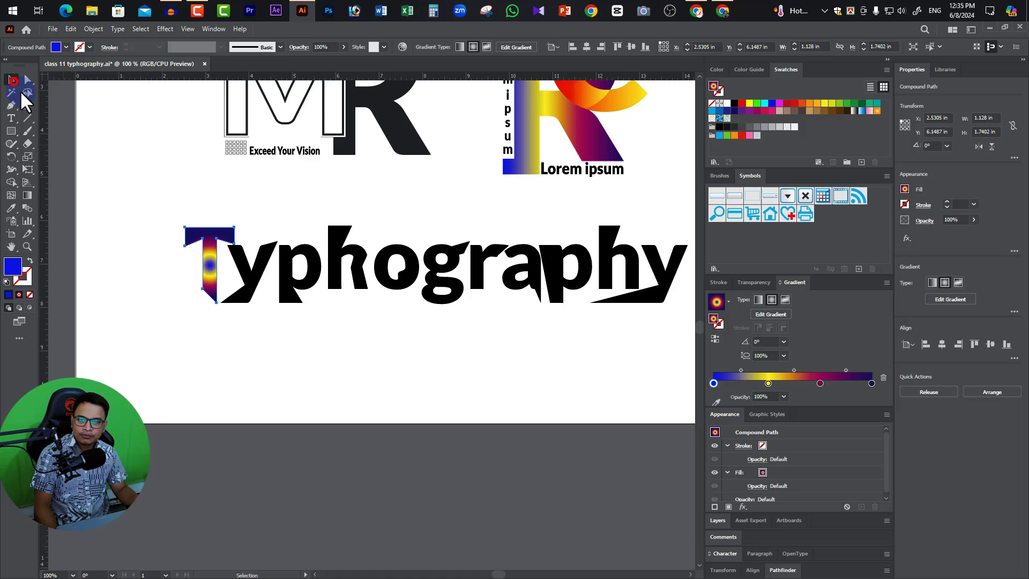
Give the y a linear gradient, and the p a magenta, dark green and yellow-green gradient.
click(247, 282)
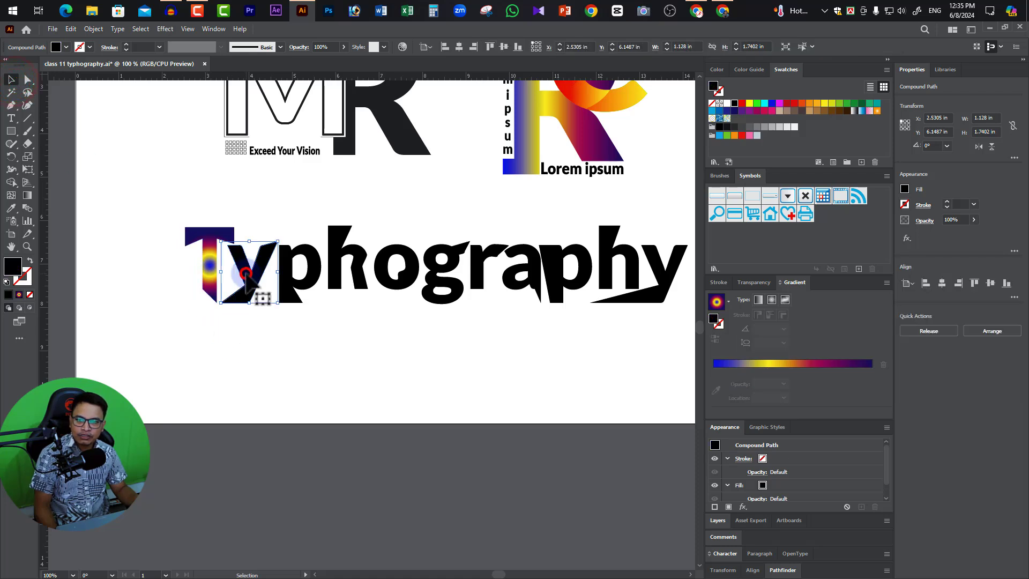
click(758, 299)
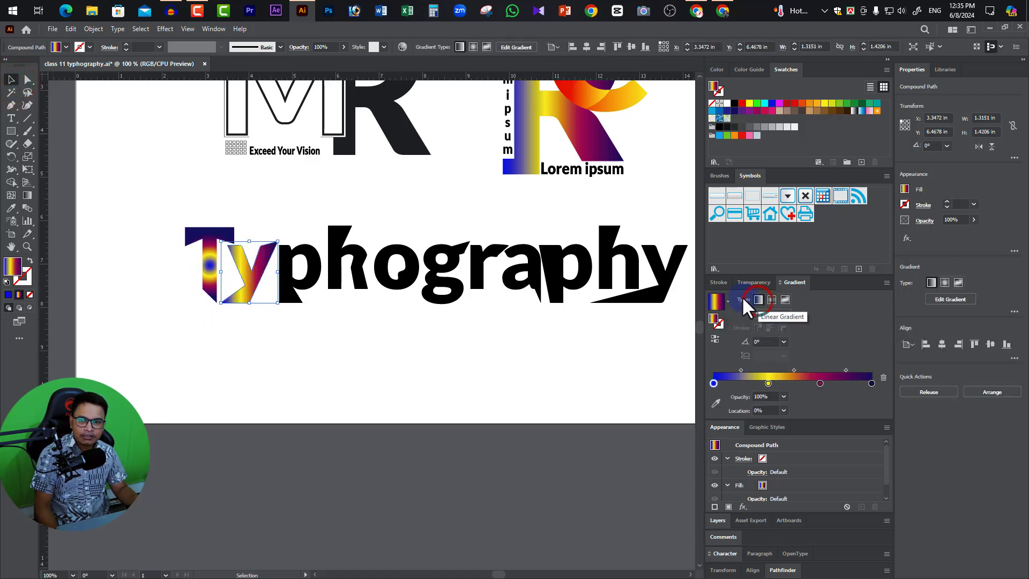
click(308, 282)
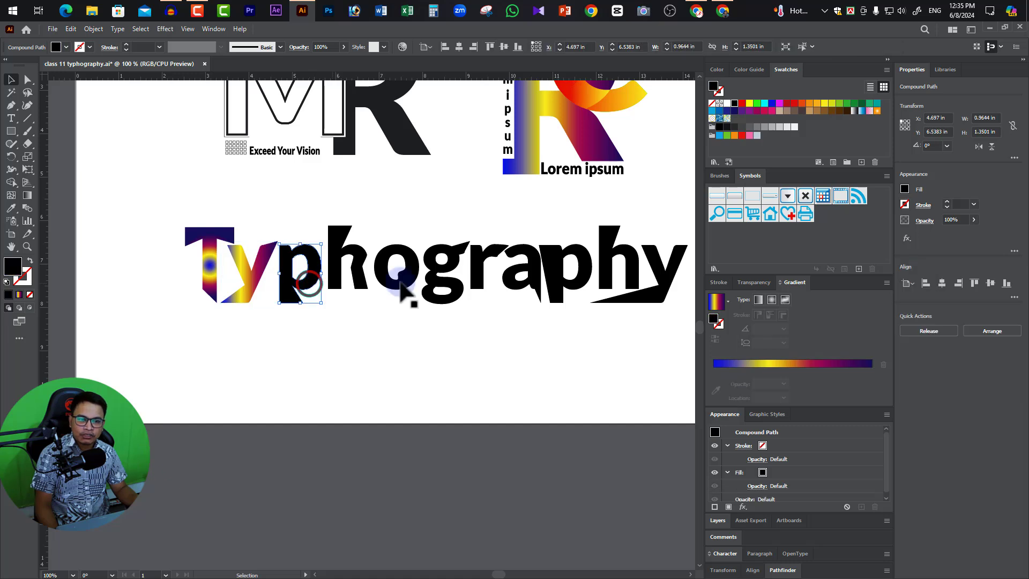
click(758, 299)
double_click(713, 382)
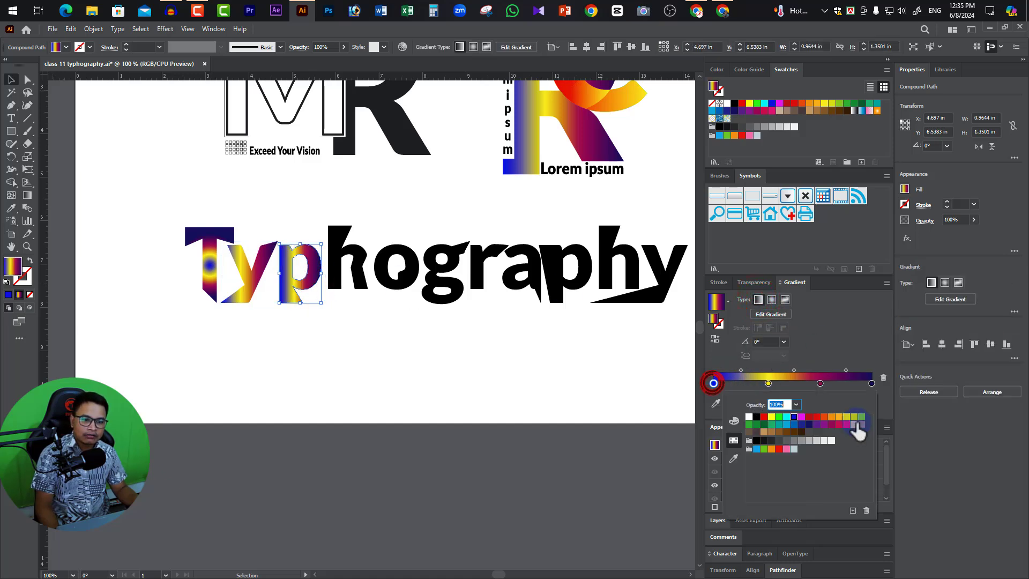
click(846, 424)
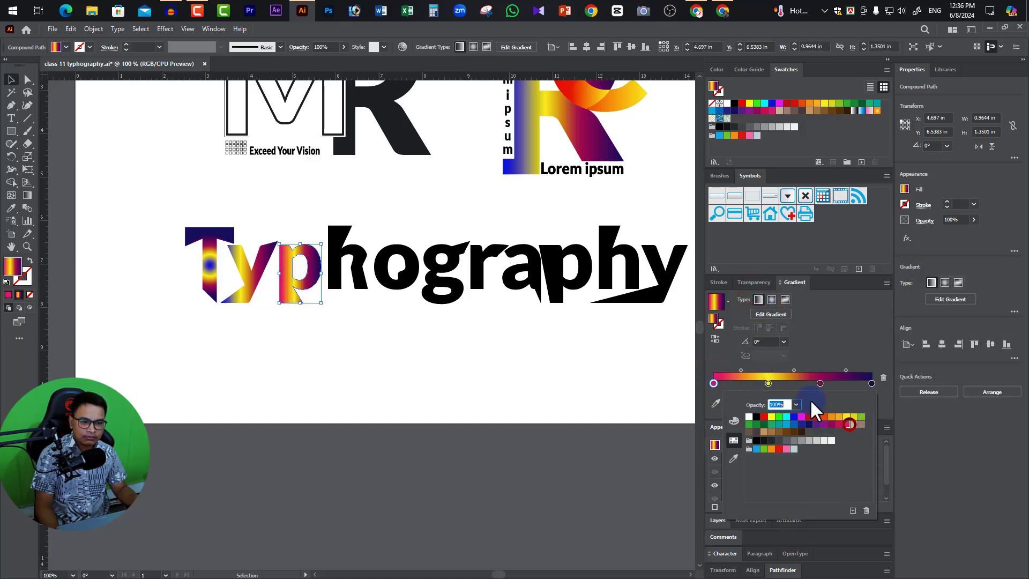
double_click(768, 383)
click(763, 423)
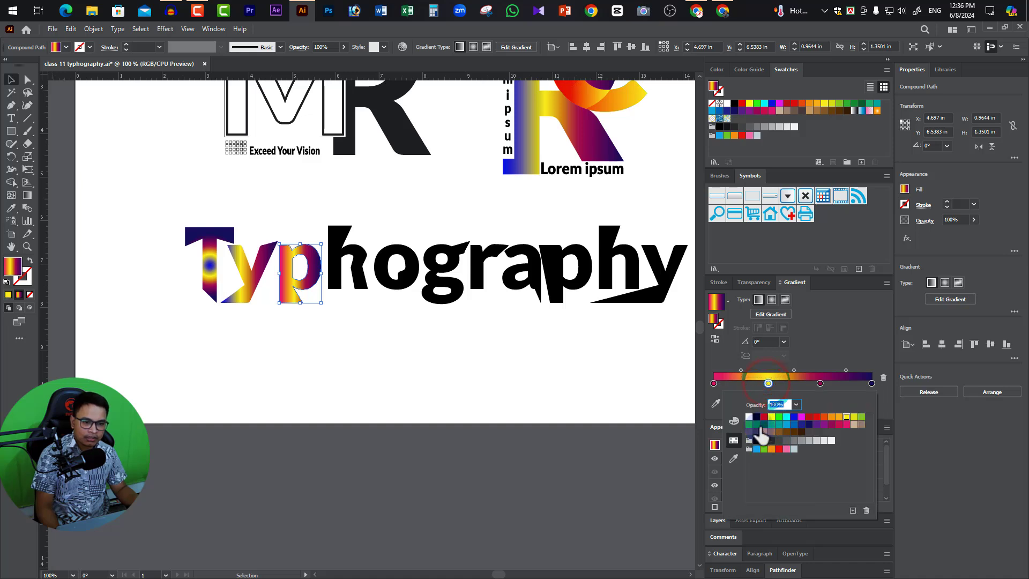
double_click(819, 383)
click(861, 417)
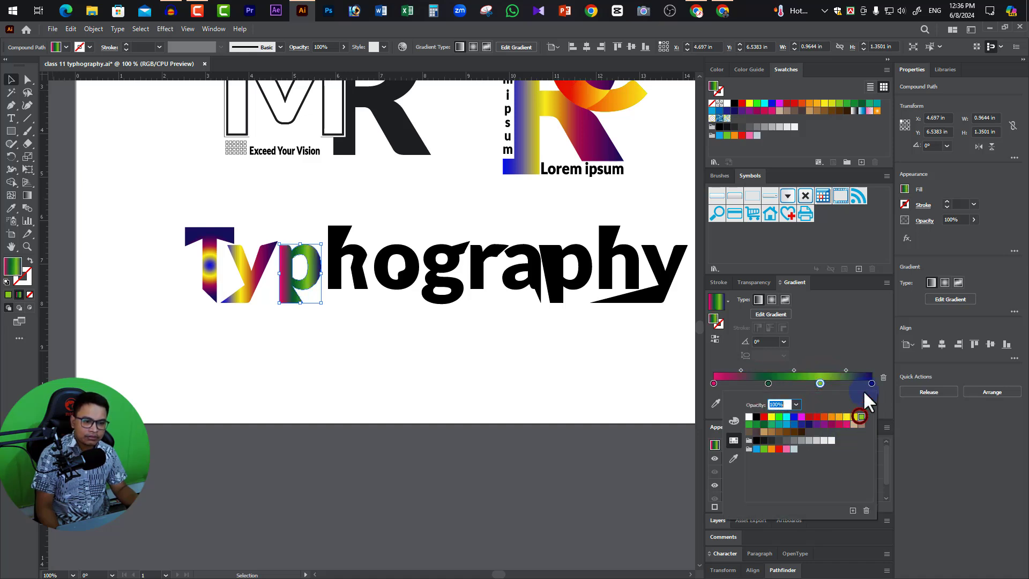
click(357, 253)
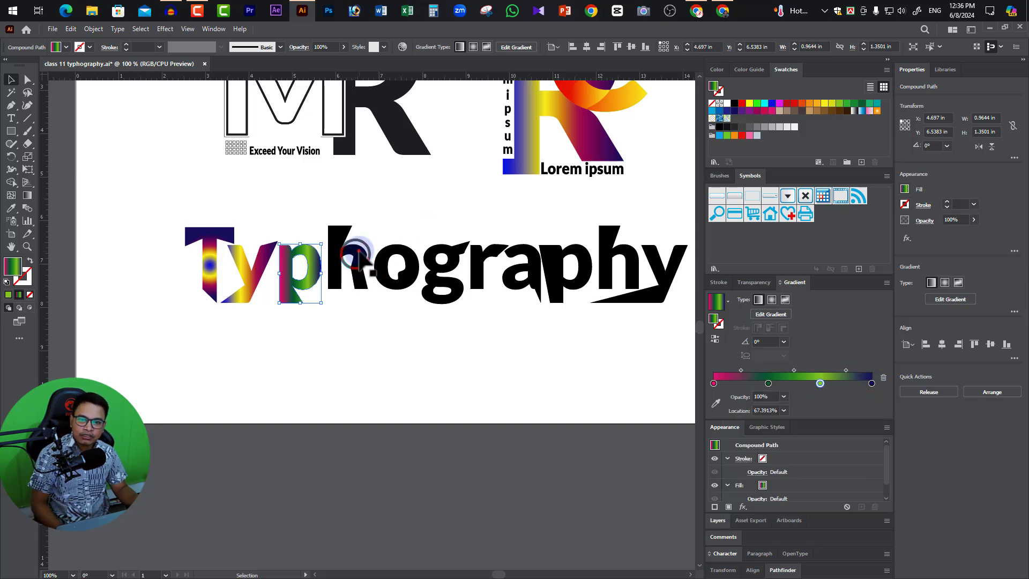
Give the h a gradient and remove its two middle stops, leaving pink-to-navy.
click(358, 249)
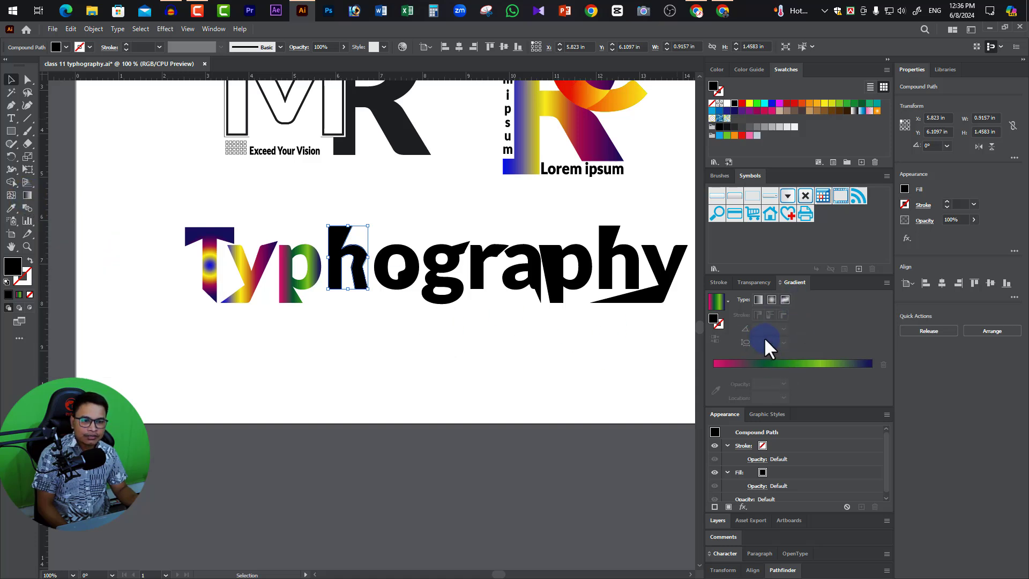
click(758, 300)
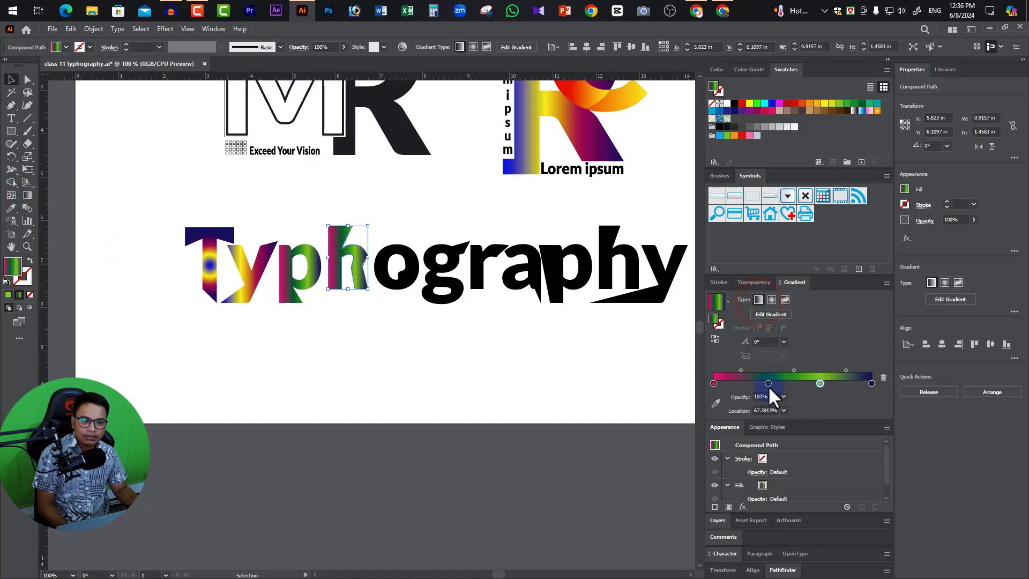
click(767, 383)
drag(767, 383, 767, 410)
drag(820, 383, 818, 407)
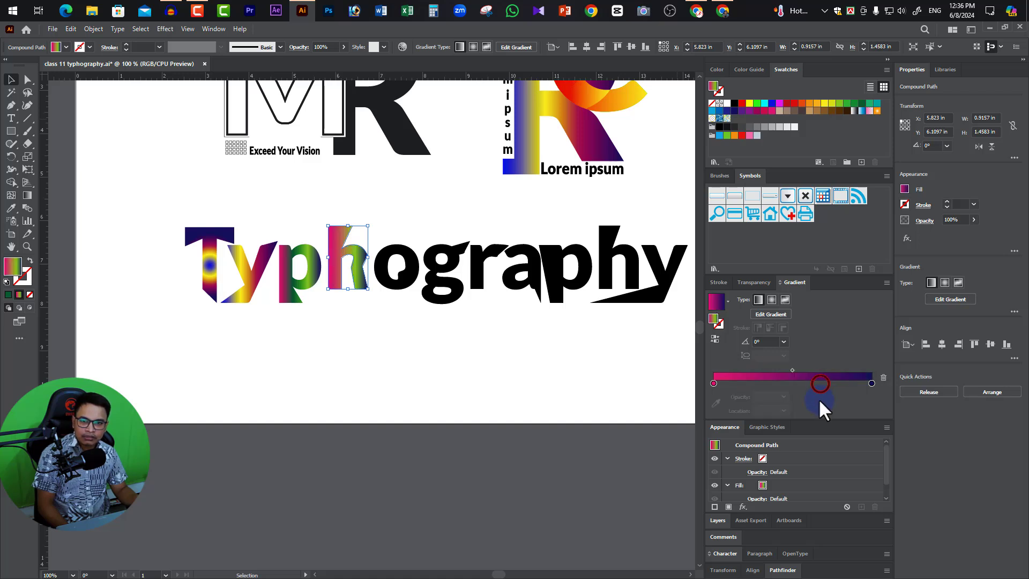
Give the o a linear gradient whose right stop is yellow, running pink to yellow.
click(410, 268)
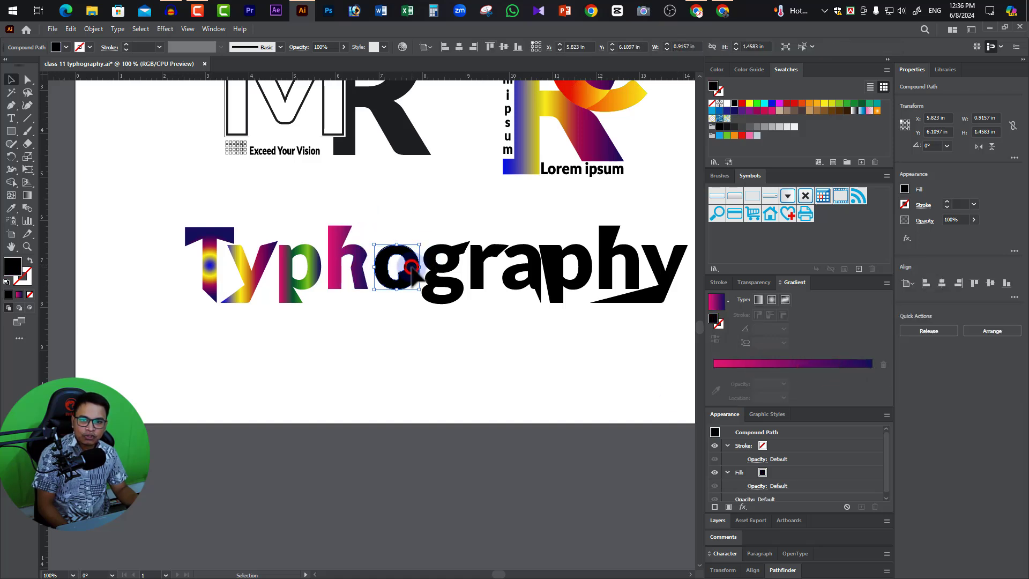
click(757, 299)
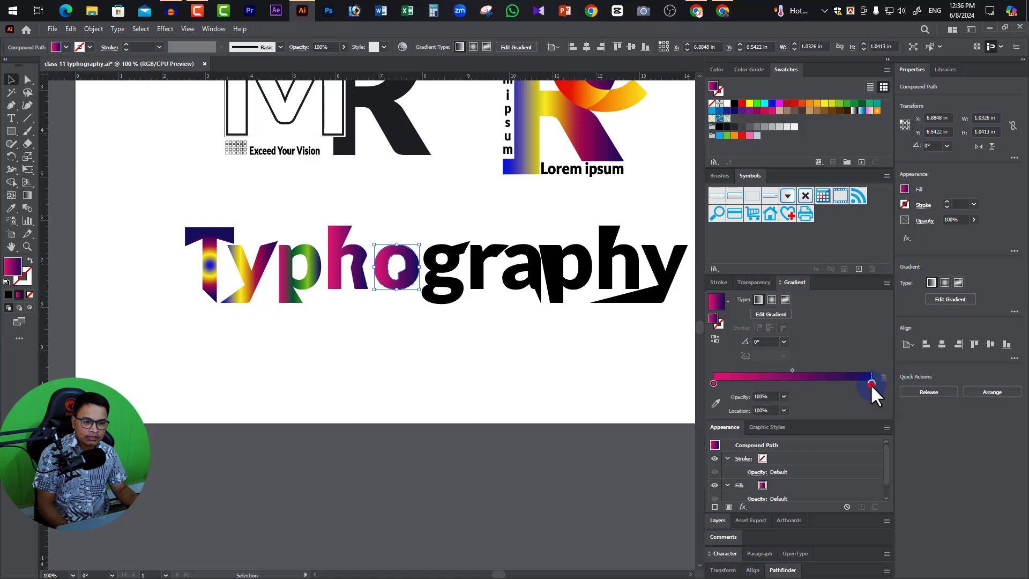
double_click(871, 383)
click(846, 417)
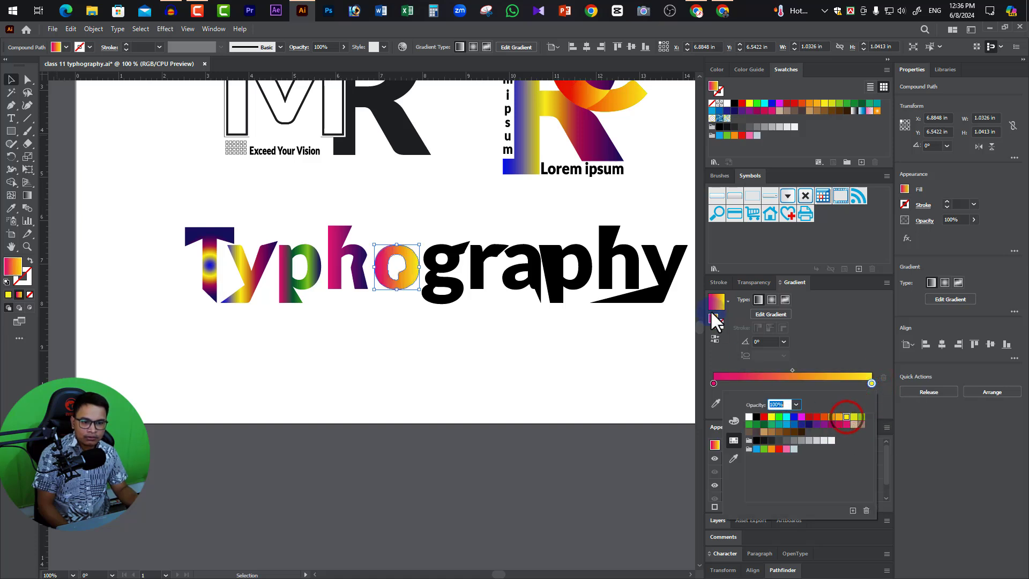
click(479, 352)
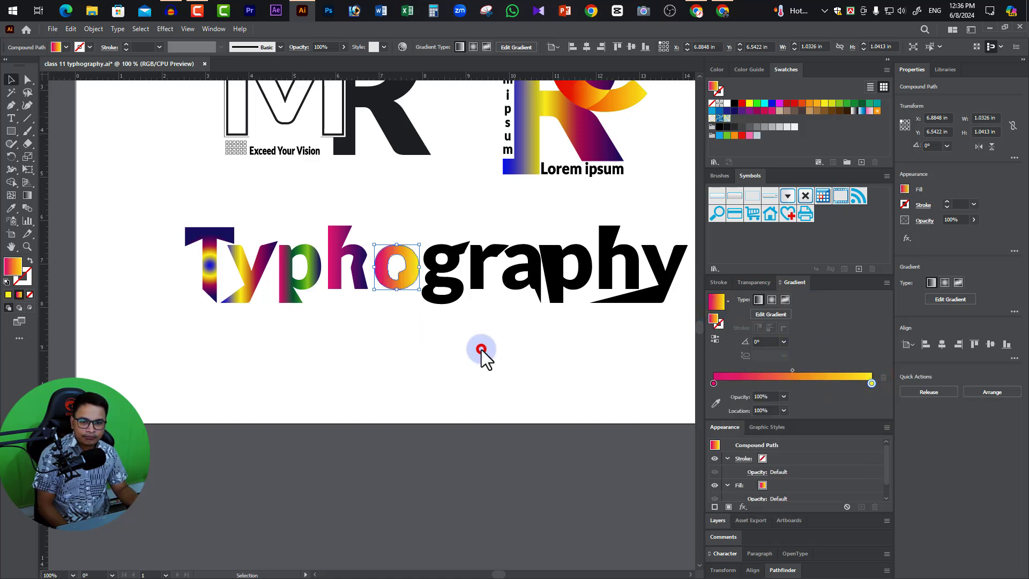
Give the g a gradient running from green to blue.
click(450, 261)
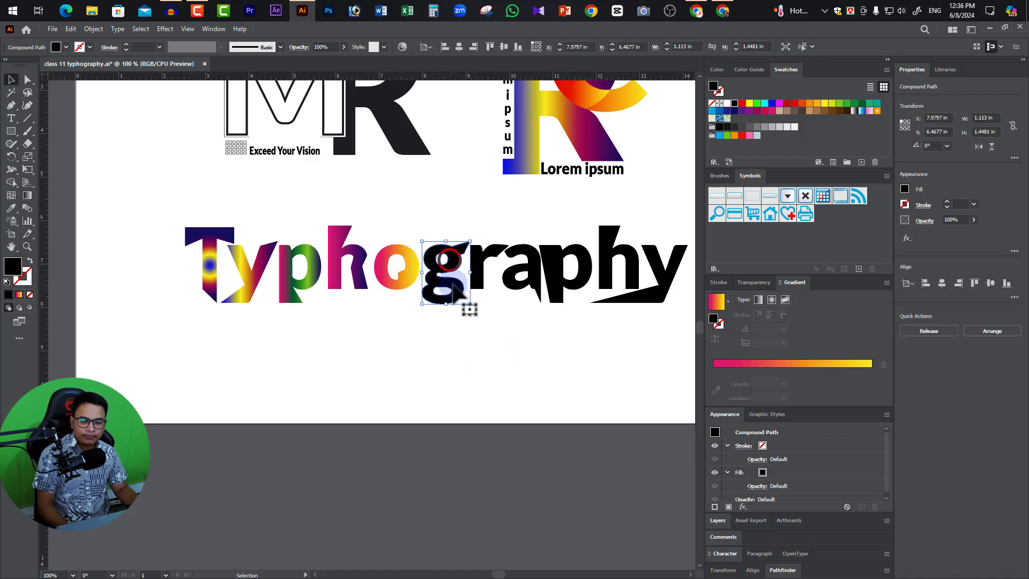
click(757, 298)
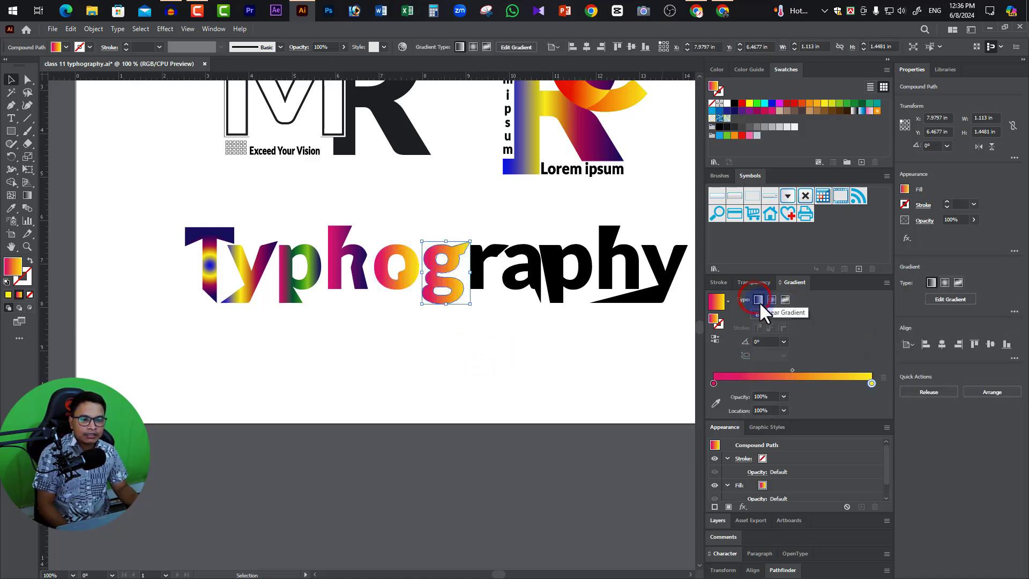
double_click(713, 383)
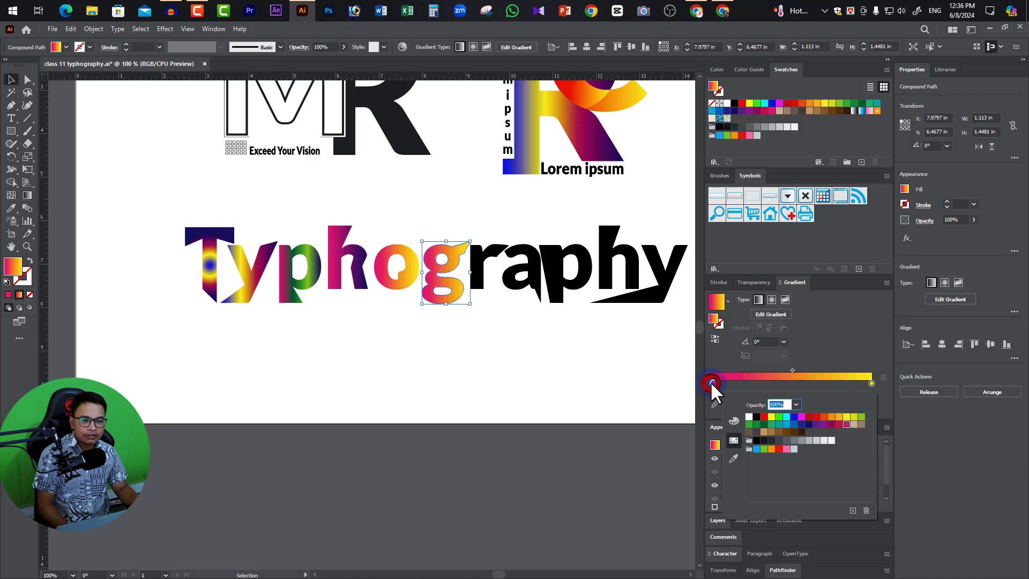
click(749, 424)
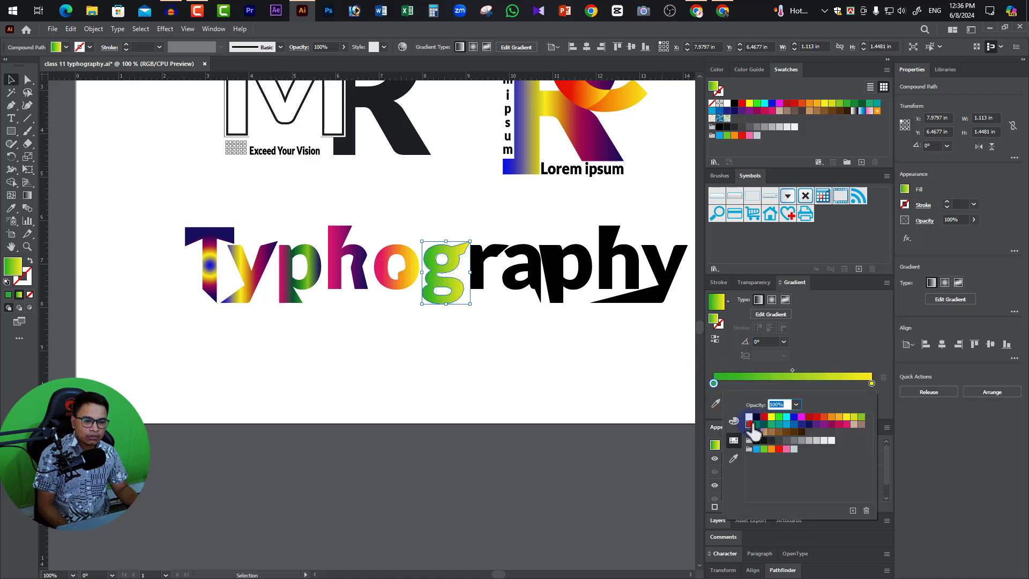
double_click(871, 383)
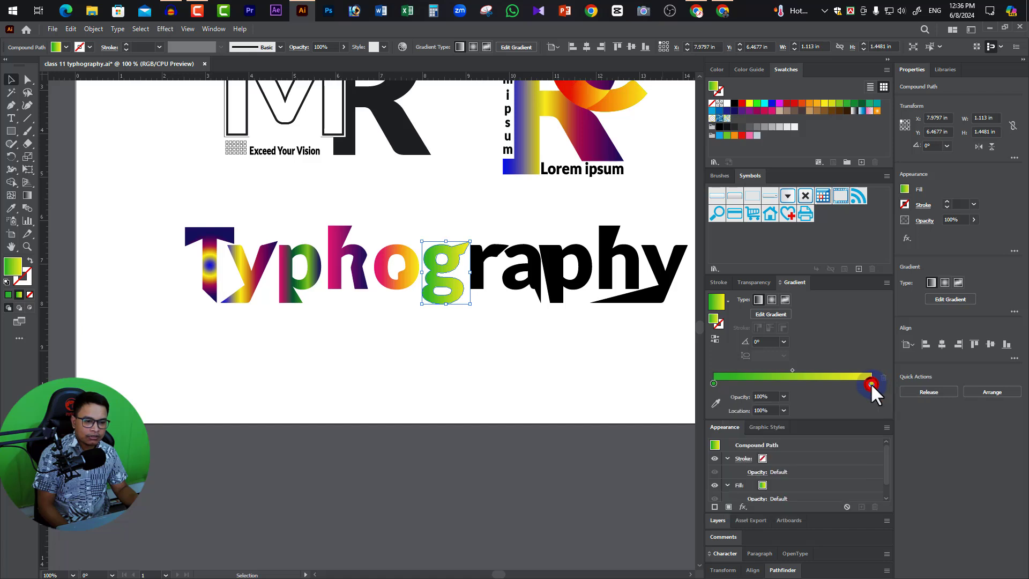
click(793, 416)
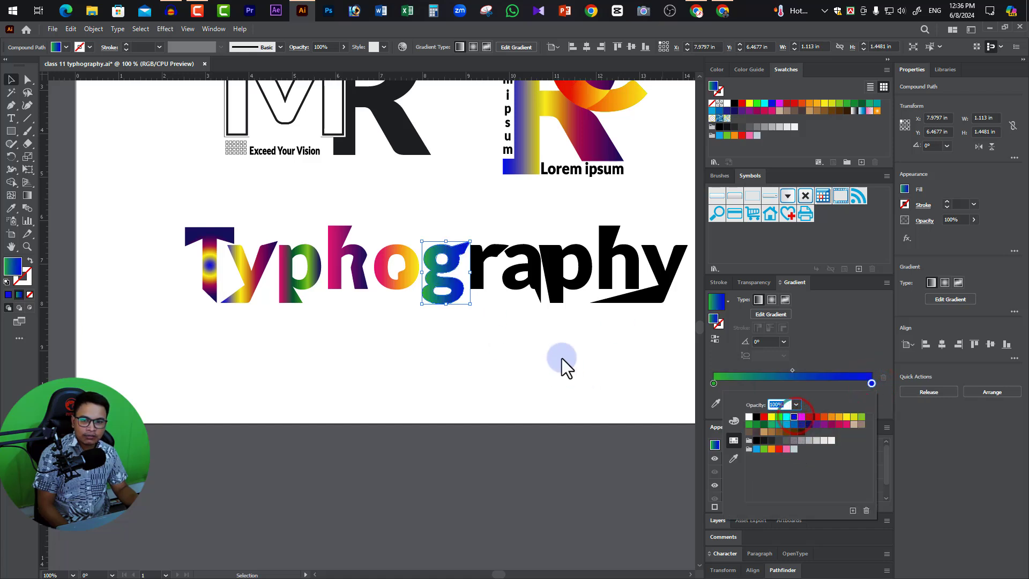
Give the r a green-to-blue gradient and set both of the a's gradient stops to red.
click(520, 341)
click(486, 261)
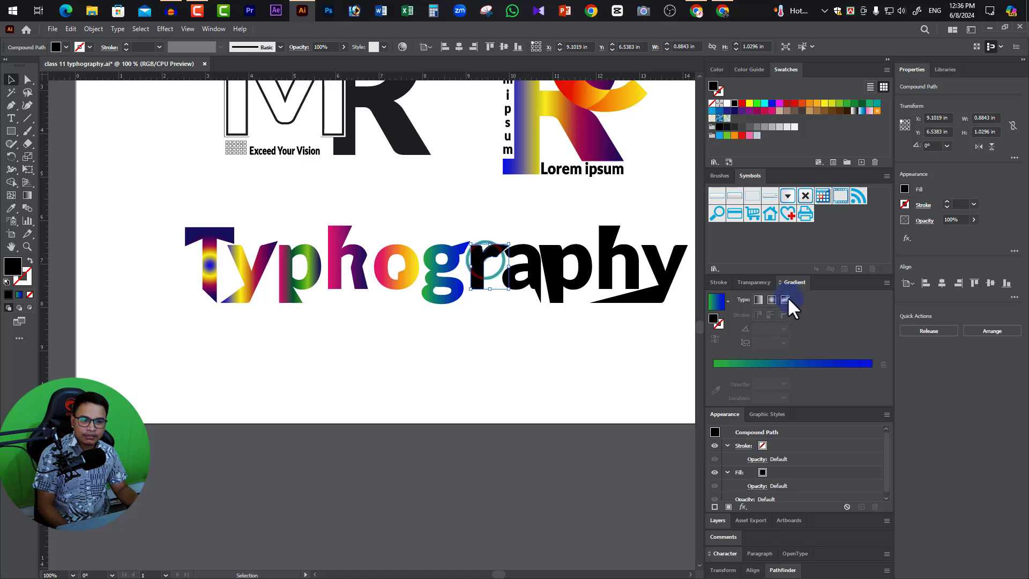
click(757, 299)
click(528, 260)
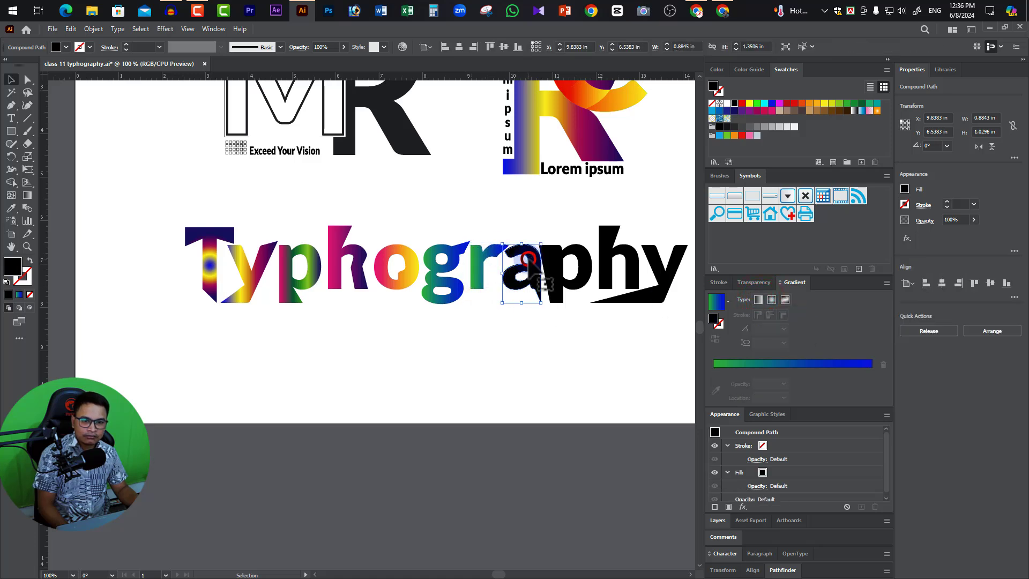
click(757, 299)
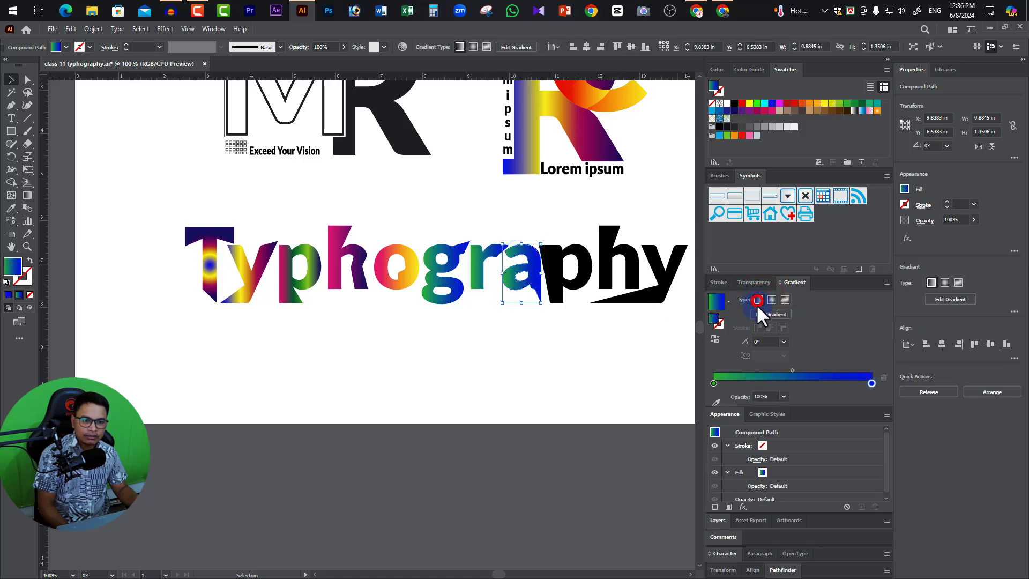
double_click(870, 381)
click(809, 417)
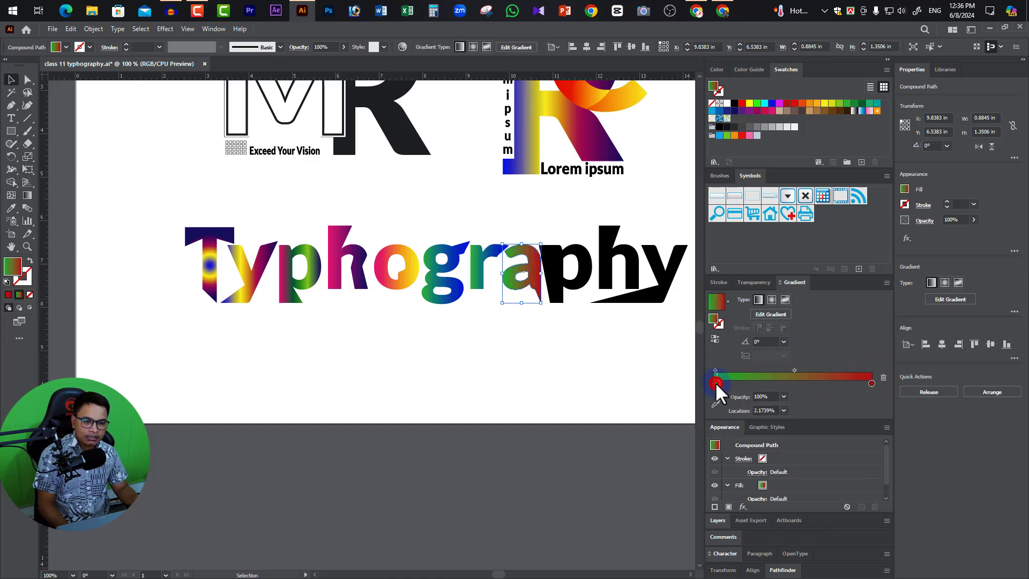
double_click(715, 383)
click(778, 449)
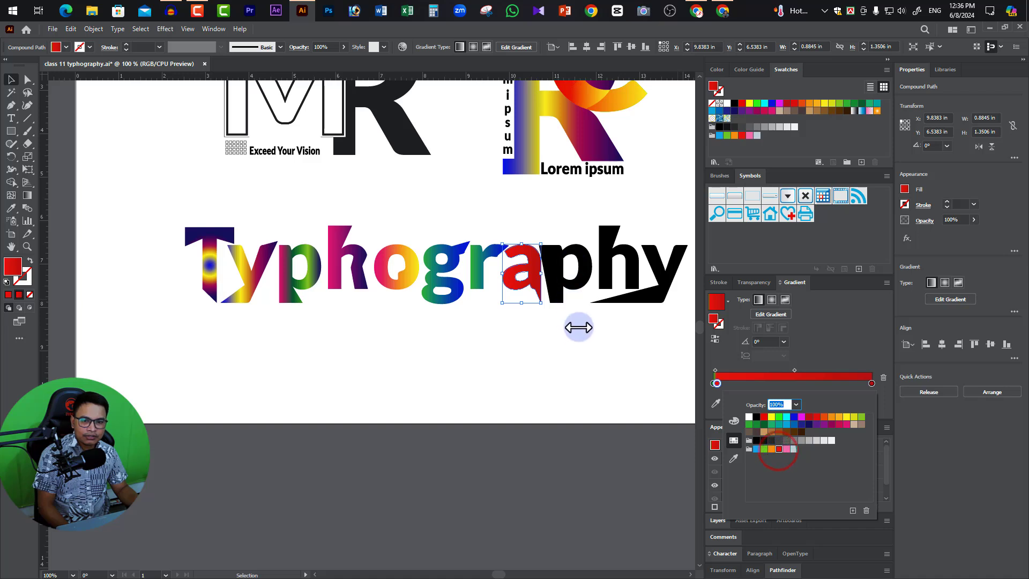
click(582, 336)
Apply a gradient to the final p with a green left stop.
click(573, 279)
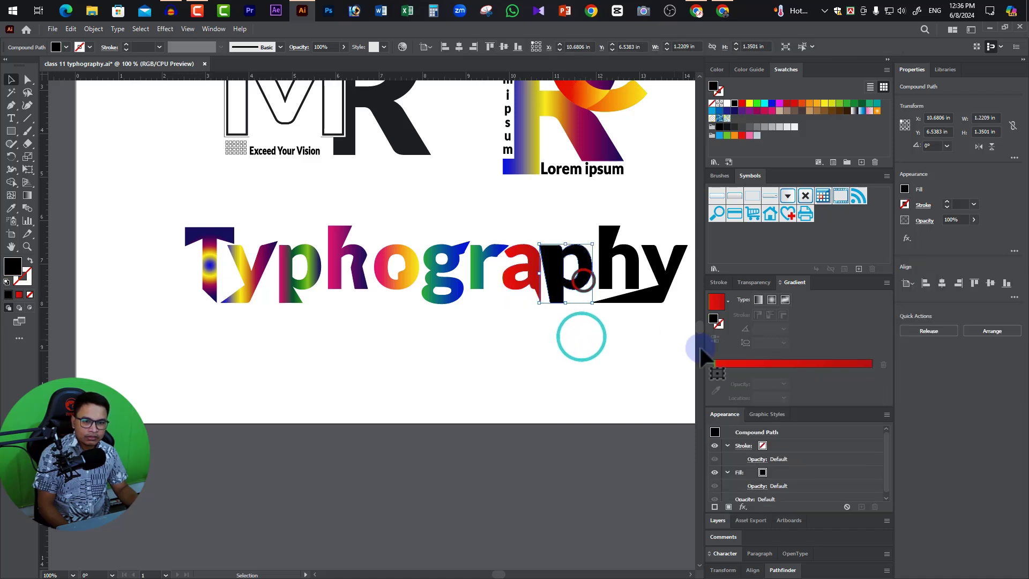
click(757, 299)
click(717, 383)
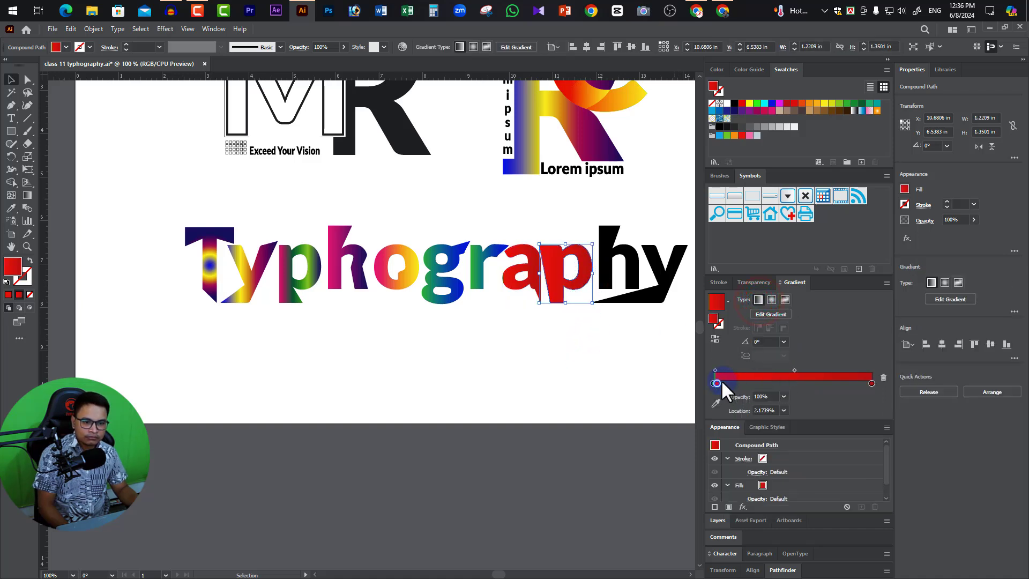
click(740, 381)
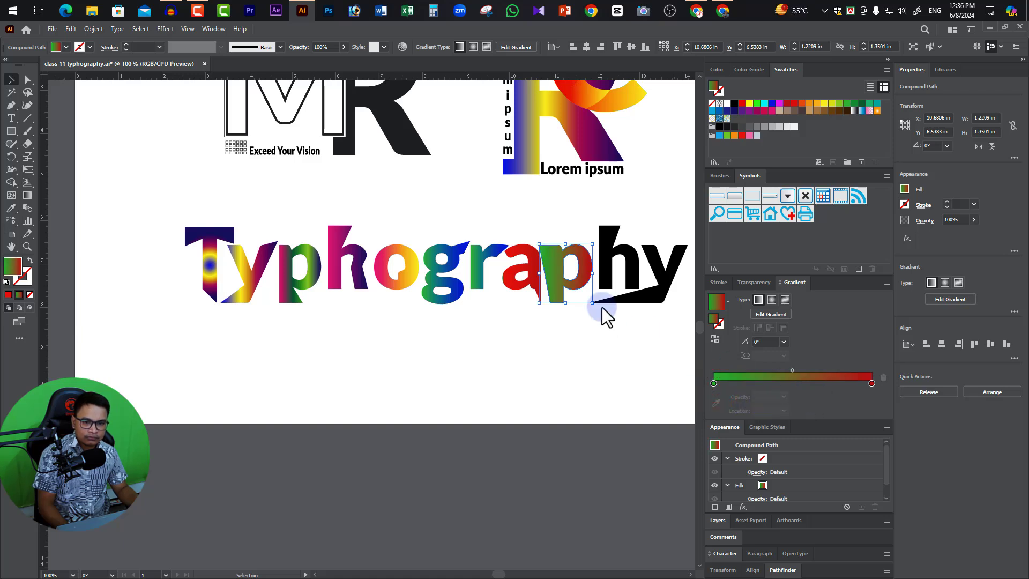
Give the h a green-to-red gradient with a teal middle stop, then zoom out to the artboard.
click(628, 274)
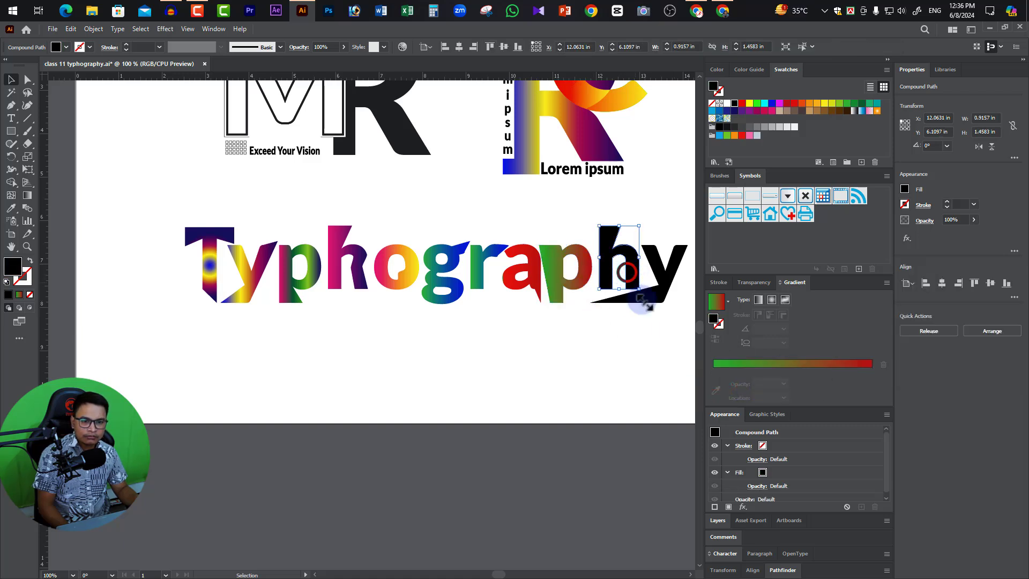
click(758, 298)
click(795, 381)
click(639, 341)
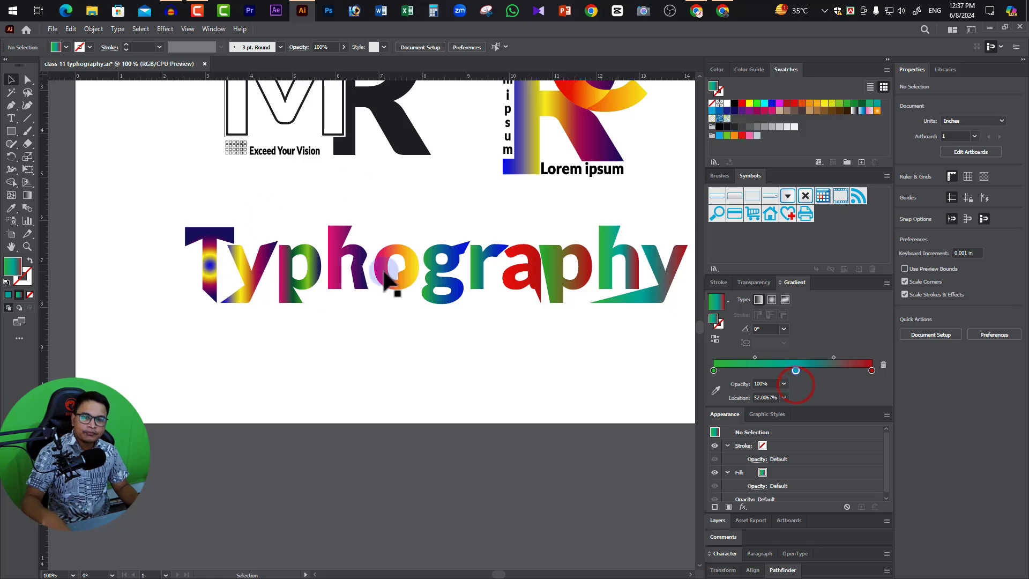
ctrl+alt+click(384, 300)
drag(485, 385, 563, 349)
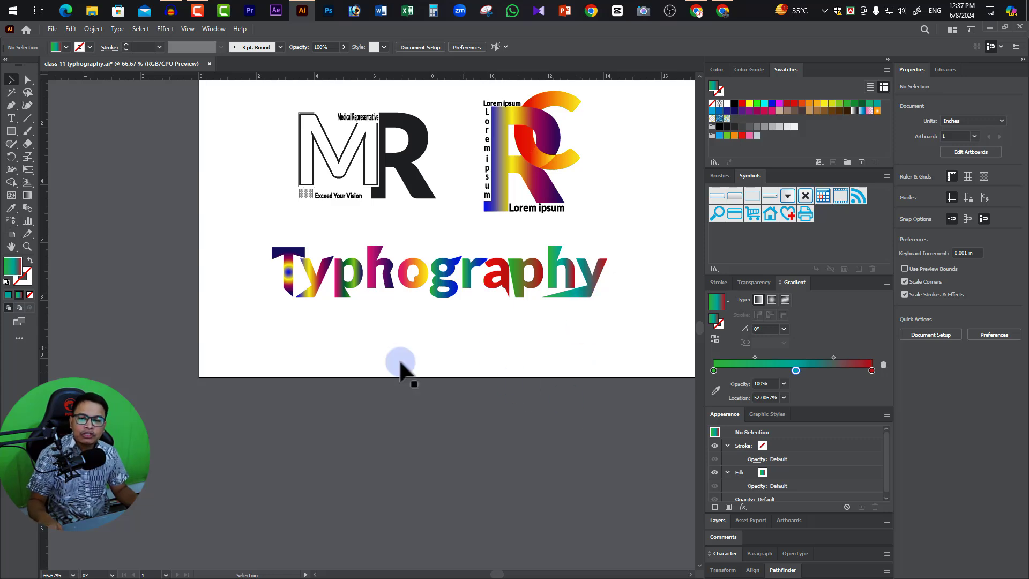
From the GraphicRiver results, open the $8 Qsans Layered Font page and copy its preview image.
click(721, 16)
scroll(760, 429, up, 4)
scroll(743, 391, up, 1)
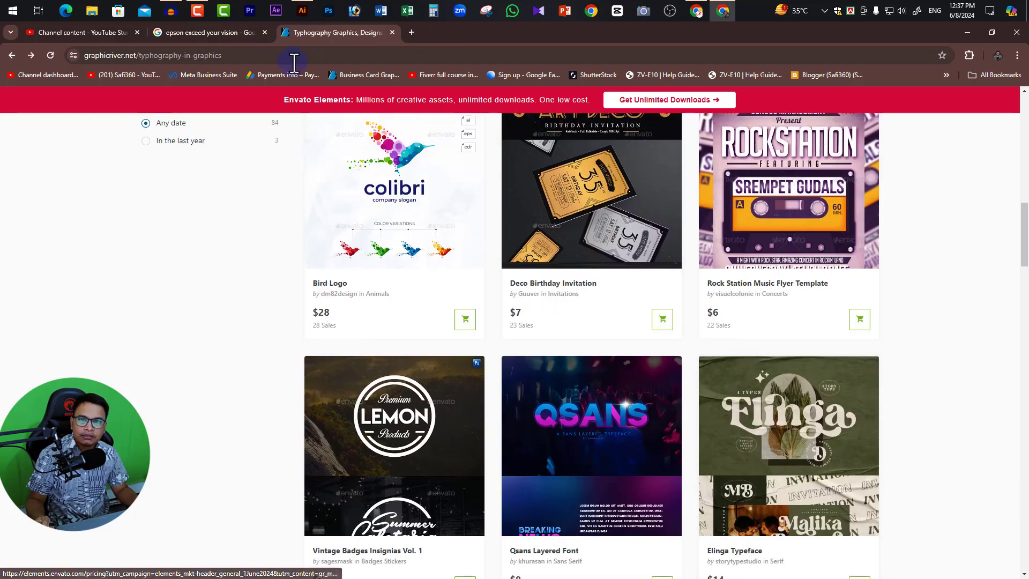
scroll(597, 333, down, 3)
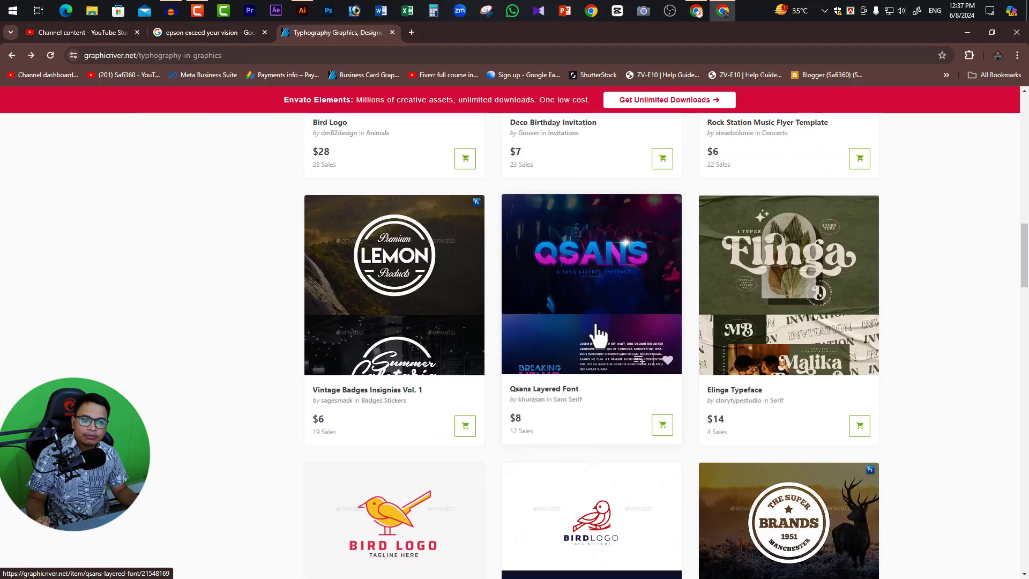
click(616, 261)
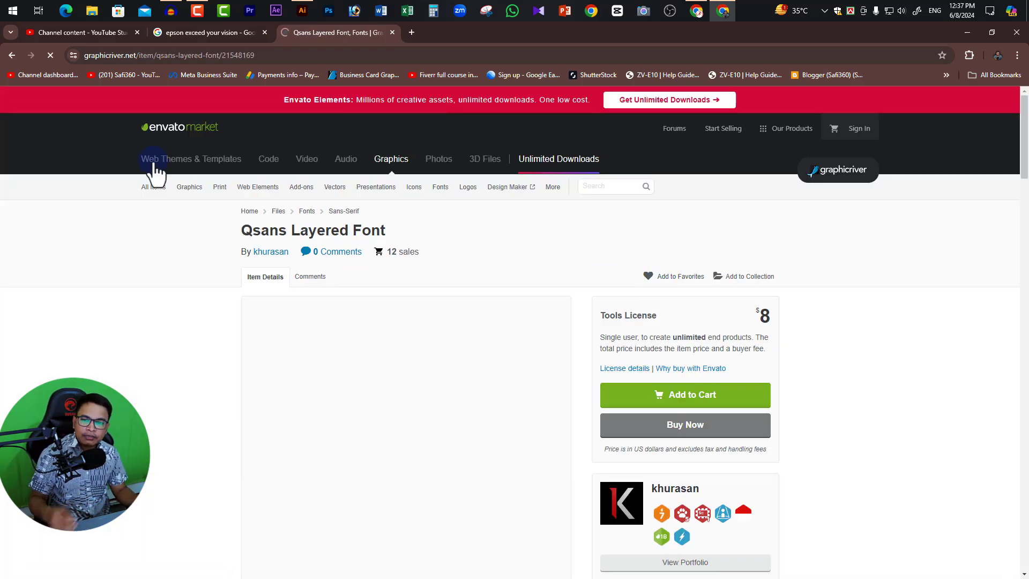
right_click(403, 426)
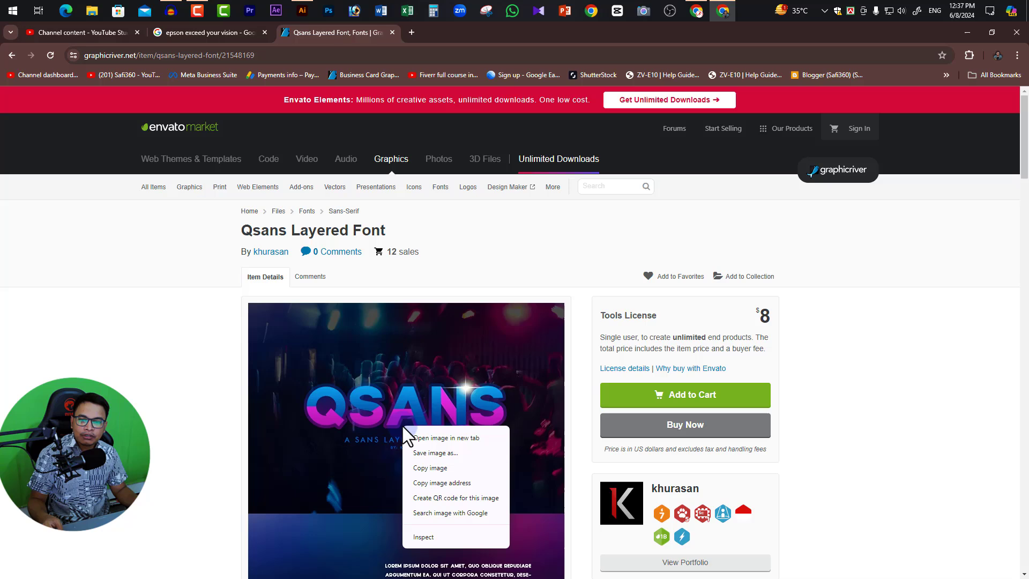
click(436, 468)
click(302, 10)
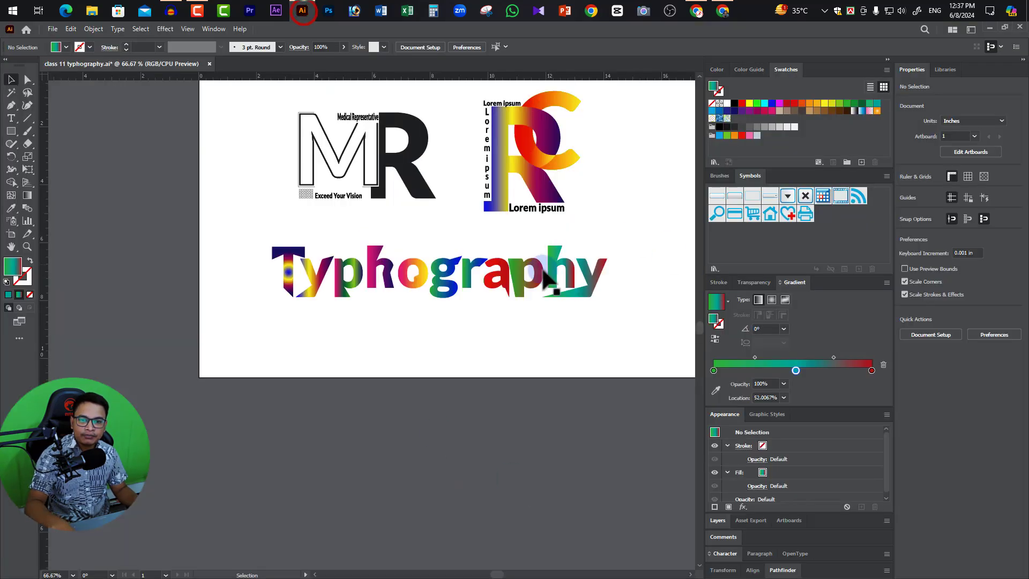
Paste the copied Qsans preview image onto the artboard's upper right and zoom in on it.
drag(441, 364, 458, 356)
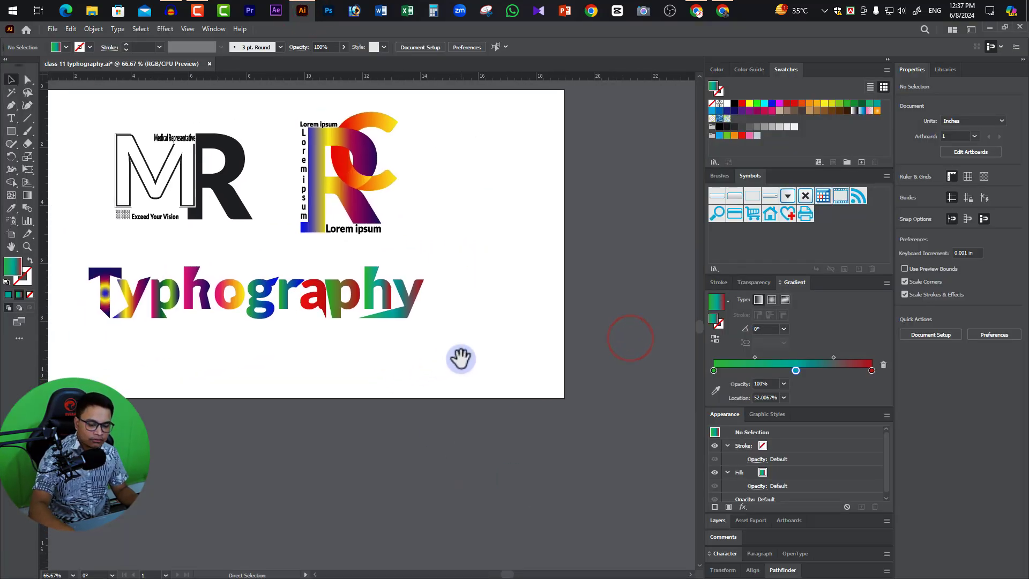
key(ctrl+v)
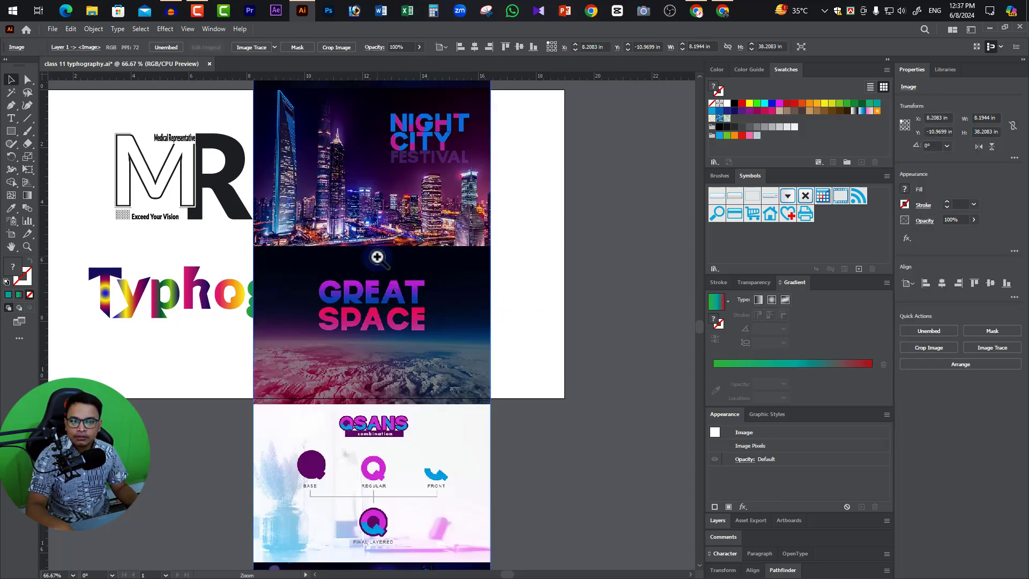
scroll(377, 256, up, 1)
drag(431, 249, 413, 411)
mouse_move(428, 285)
mouse_down()
mouse_move(509, 457)
mouse_move(569, 477)
mouse_up()
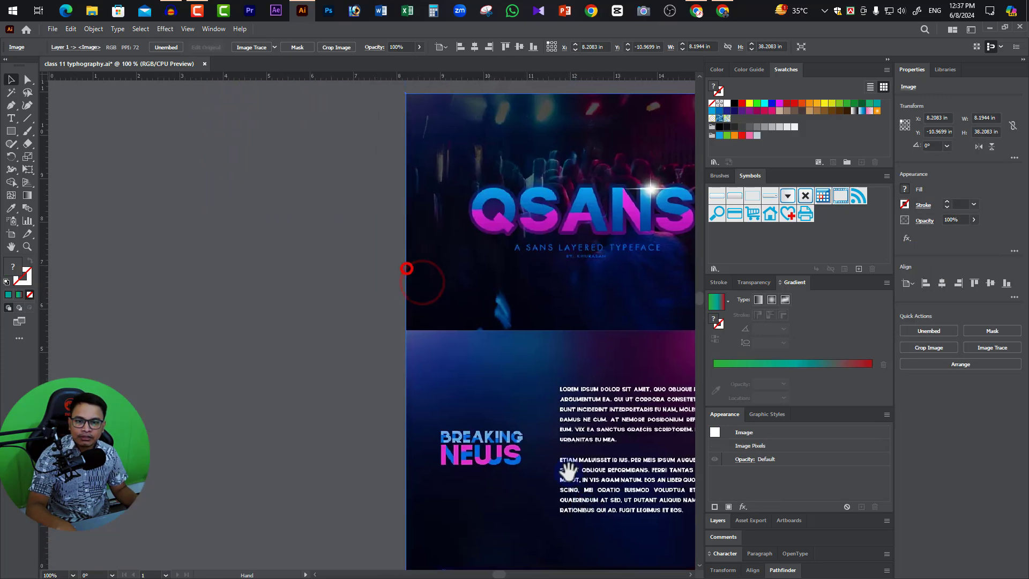
mouse_move(524, 302)
mouse_down()
mouse_move(520, 462)
mouse_move(381, 383)
mouse_up()
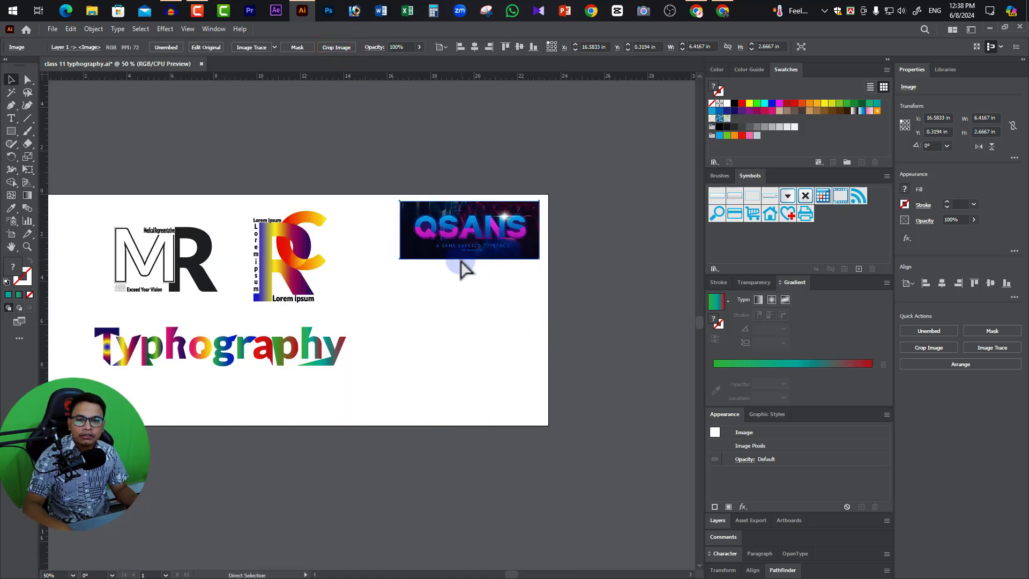
click(482, 248)
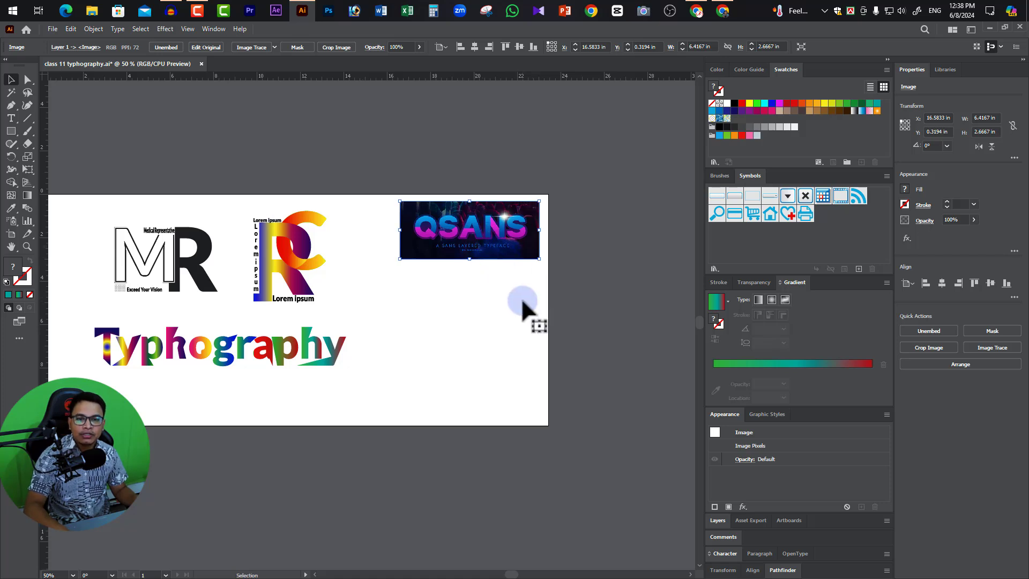
click(468, 246)
click(367, 332)
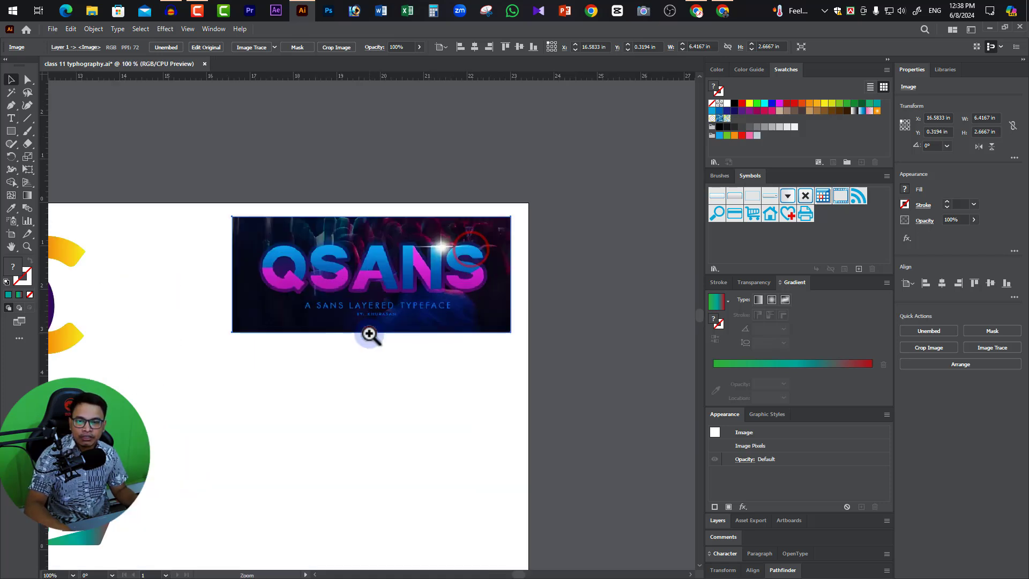
drag(392, 331, 427, 333)
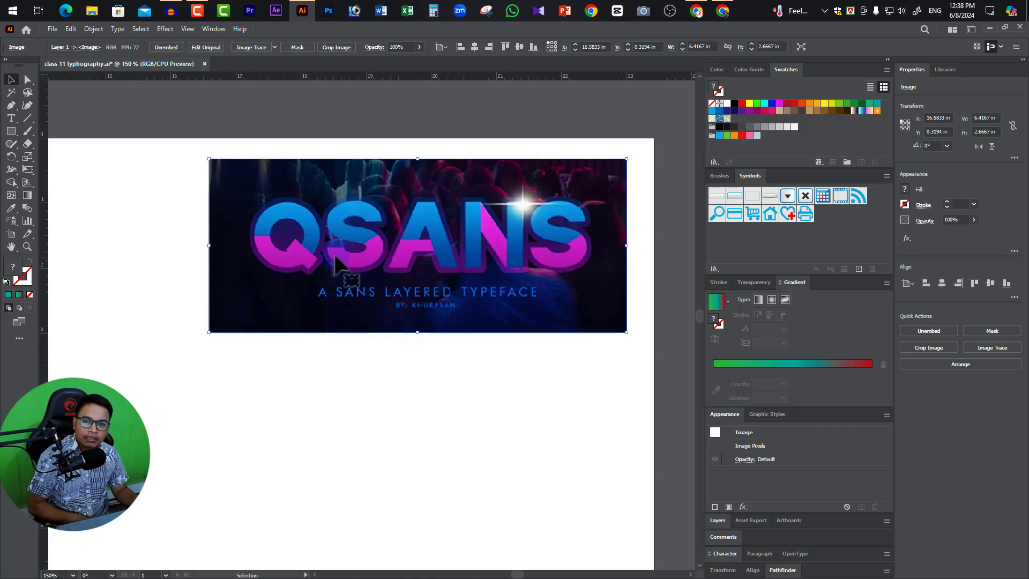
Type QSANS, scale it to about 1.52 in to match the reference lettering, and place it below.
click(11, 118)
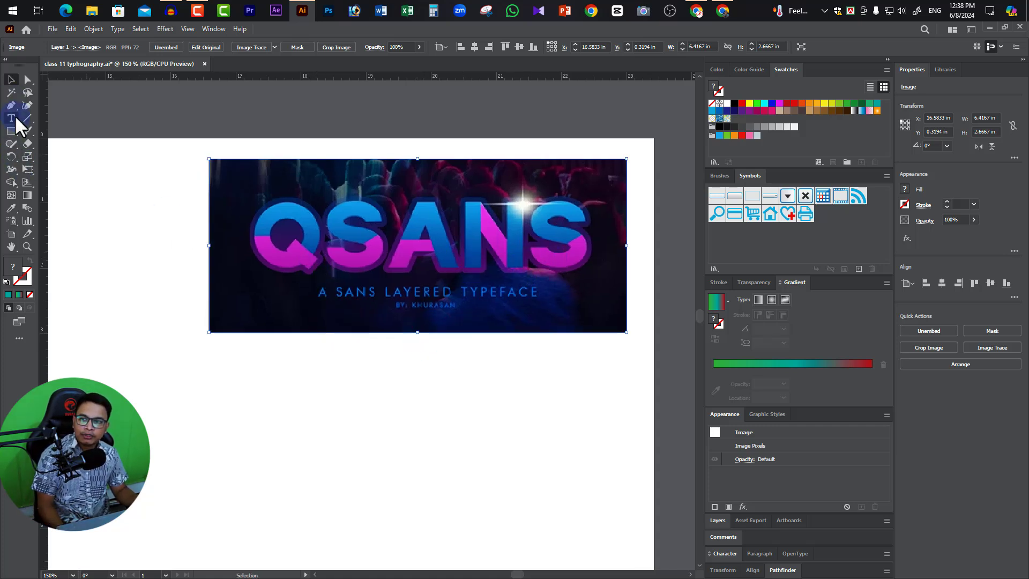
click(264, 407)
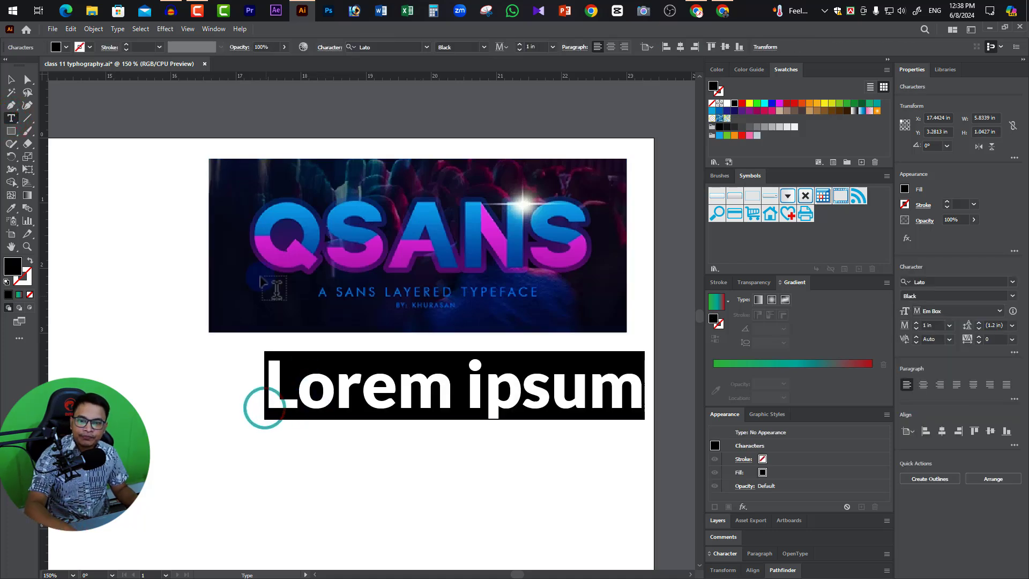
text(Q)
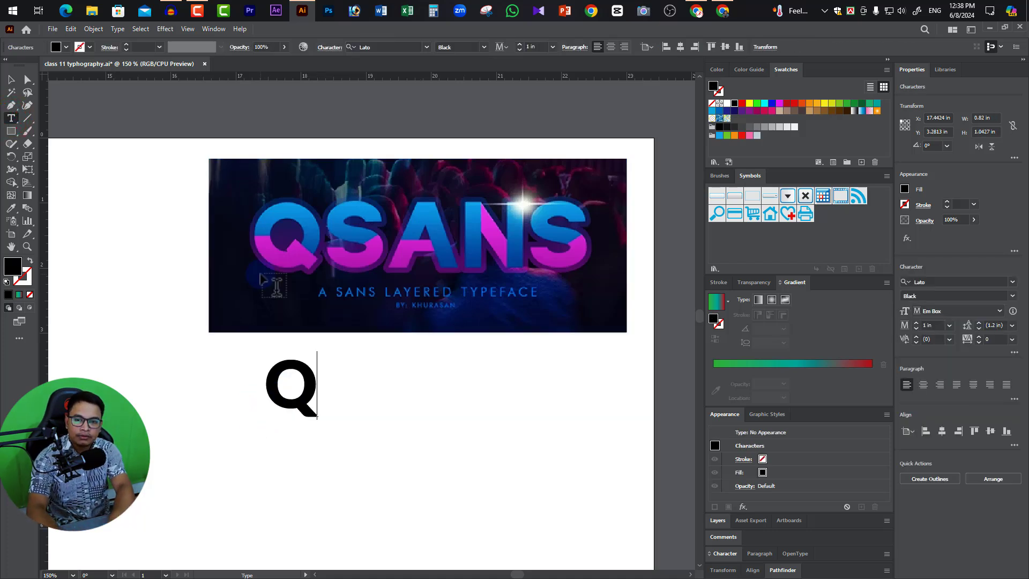
text(SAN)
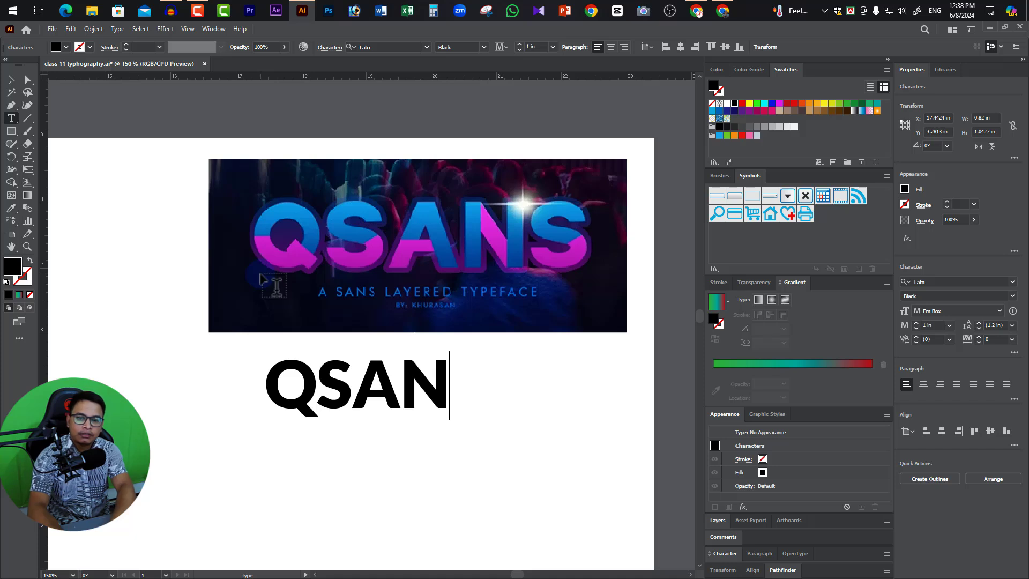
text(S)
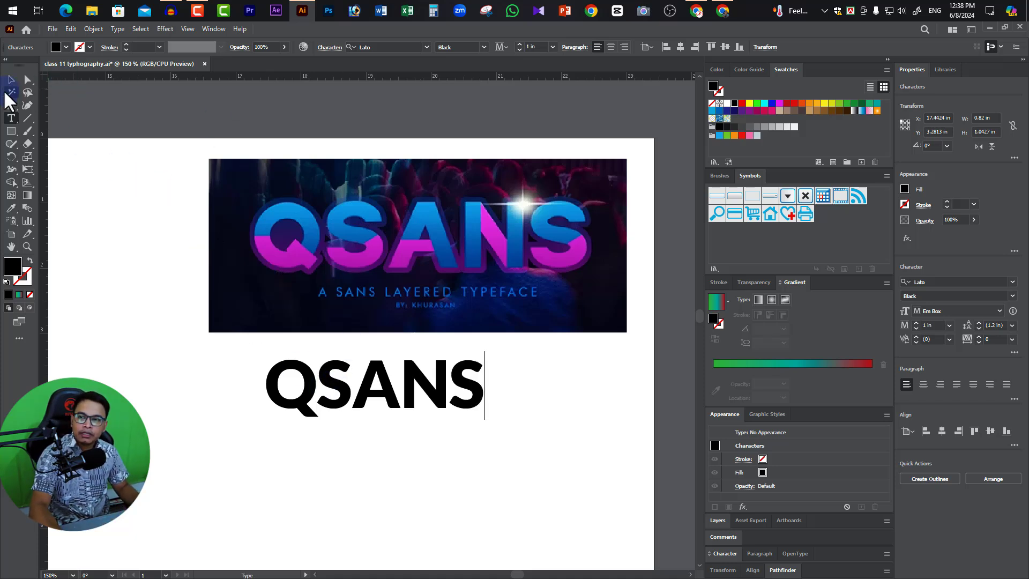
click(11, 79)
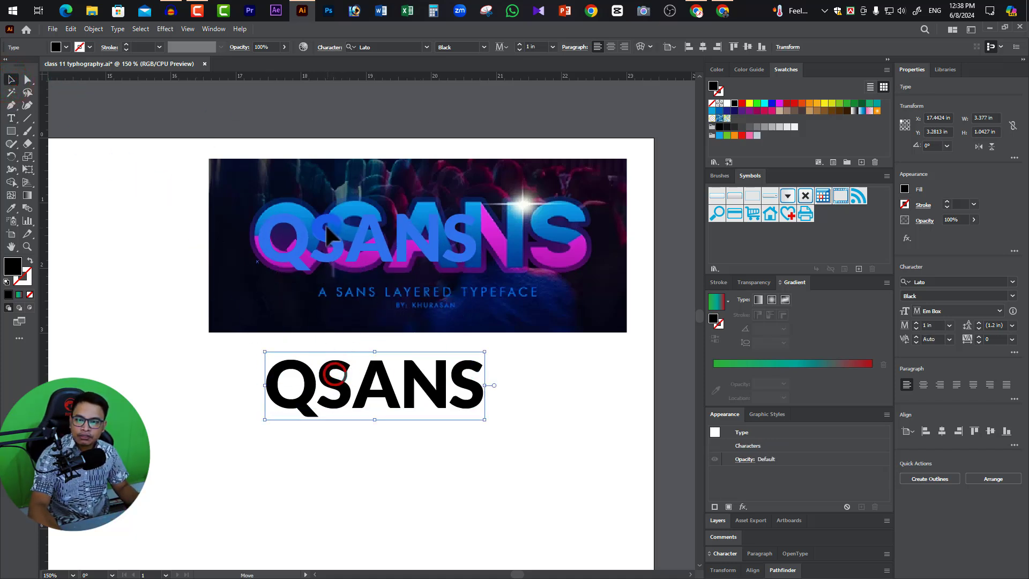
drag(335, 375, 325, 223)
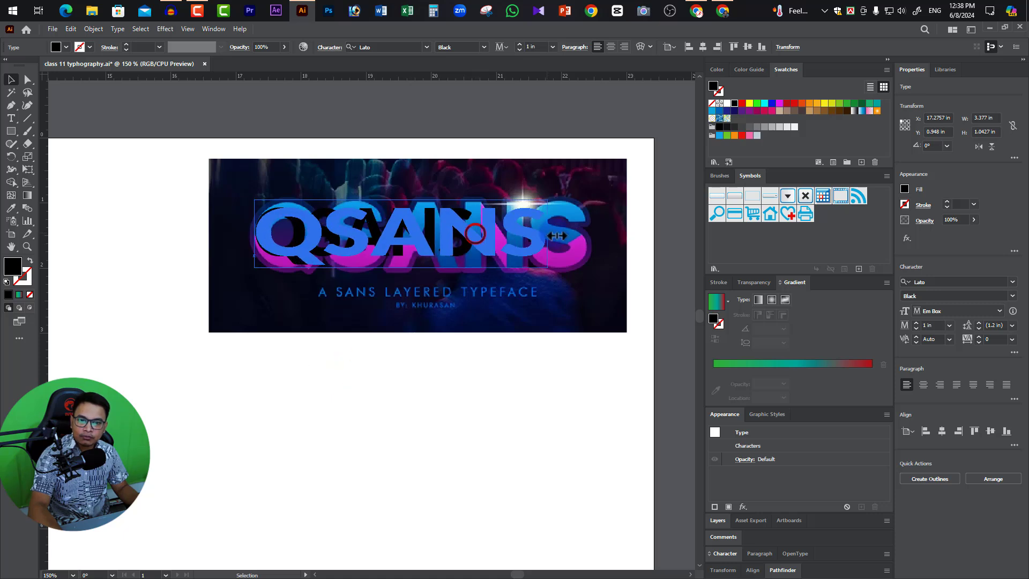
drag(474, 234, 588, 233)
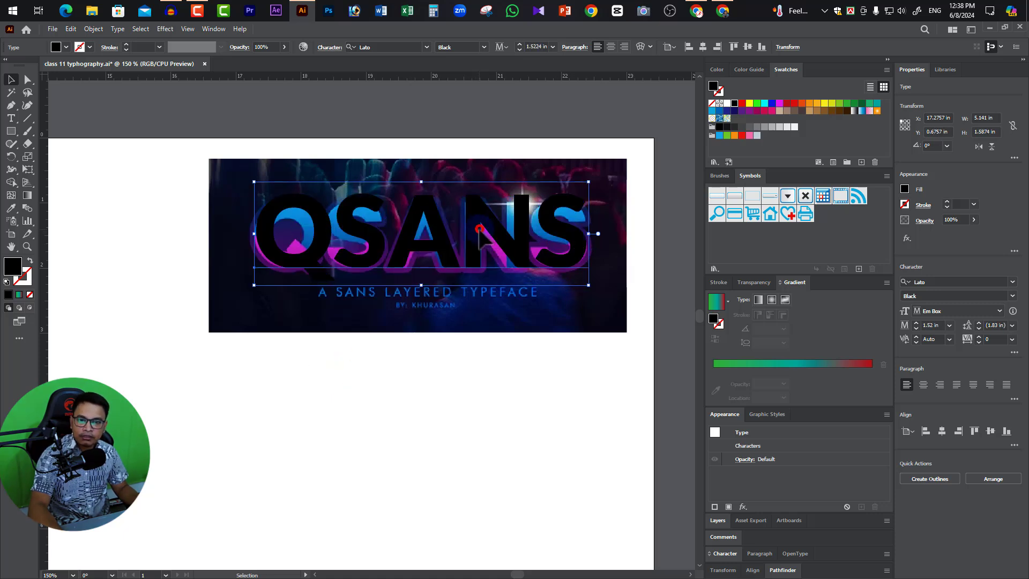
drag(479, 241, 479, 421)
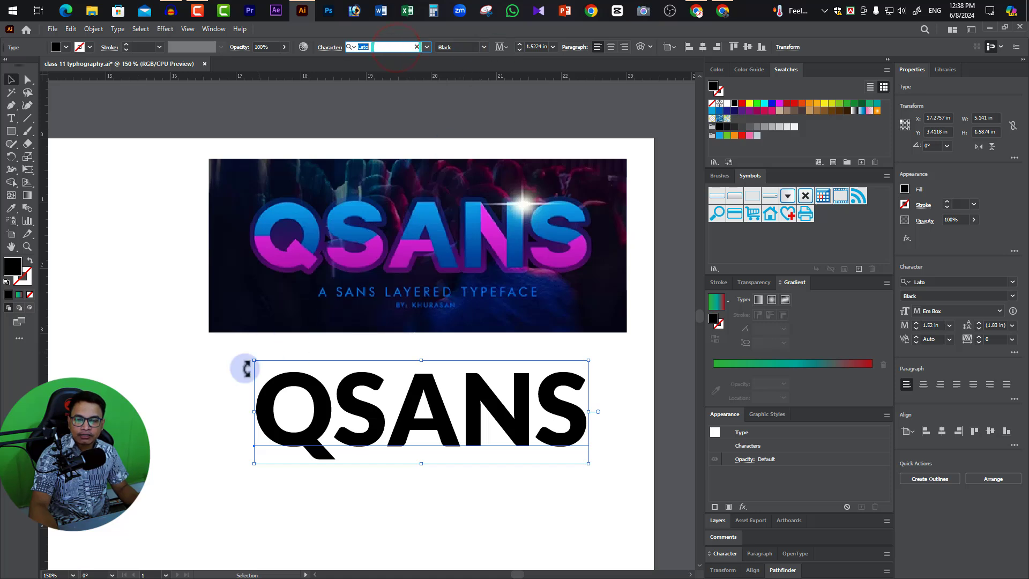
click(368, 478)
click(433, 418)
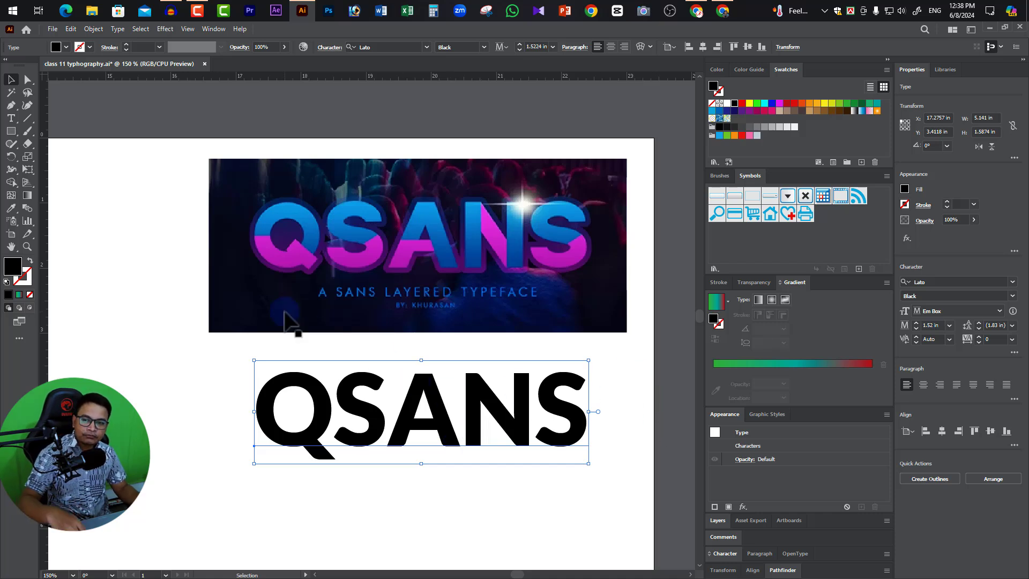
Convert the QSANS text to outlines and inspect the grouped letters' anchor points.
right_click(437, 425)
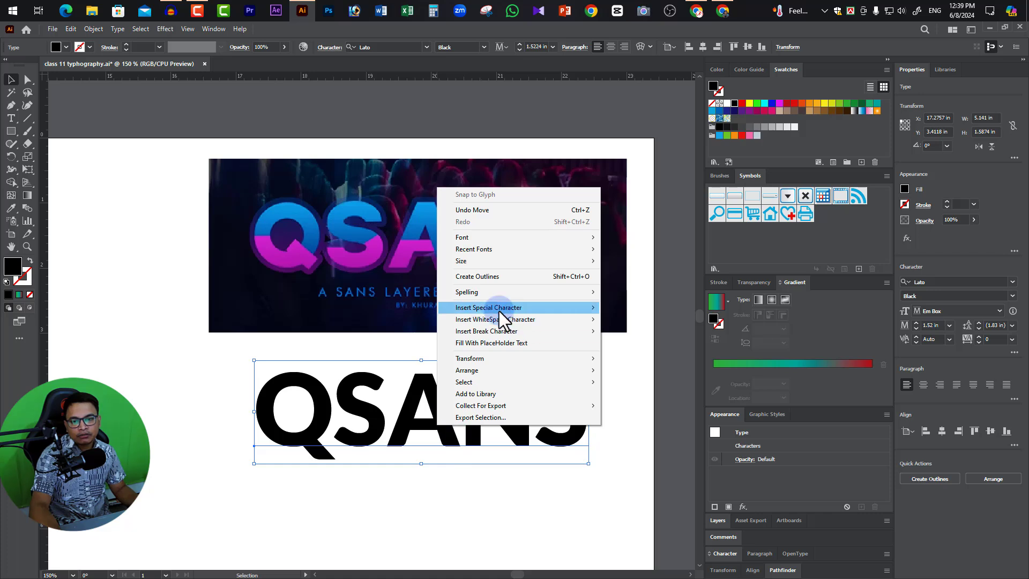
click(491, 276)
click(464, 494)
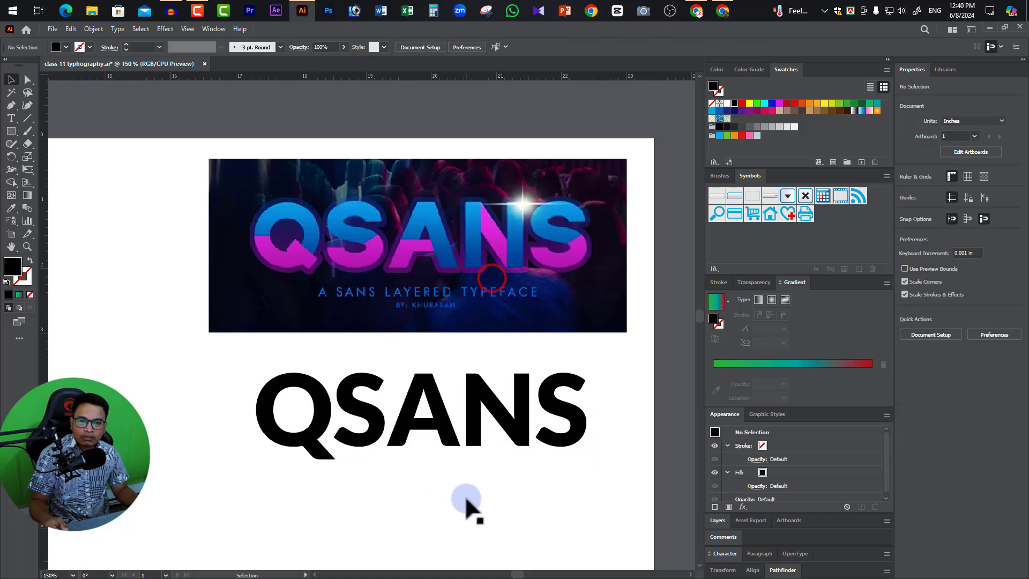
click(578, 417)
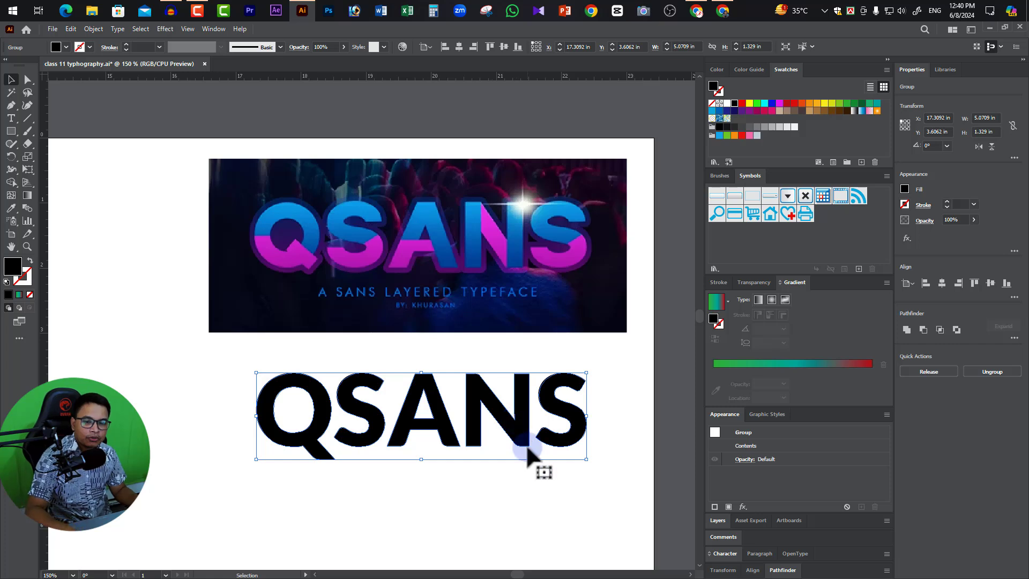
key(a)
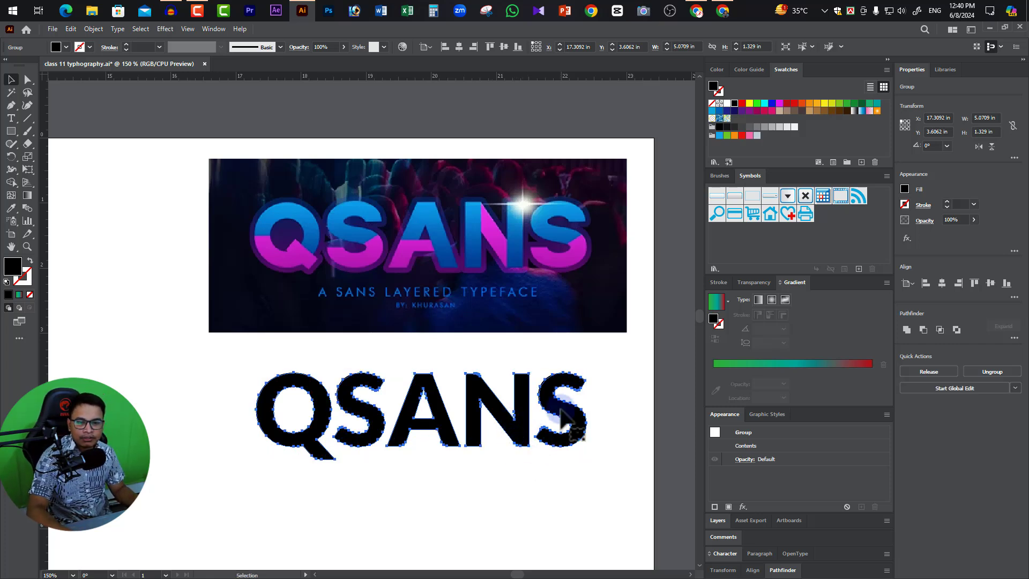
key(v)
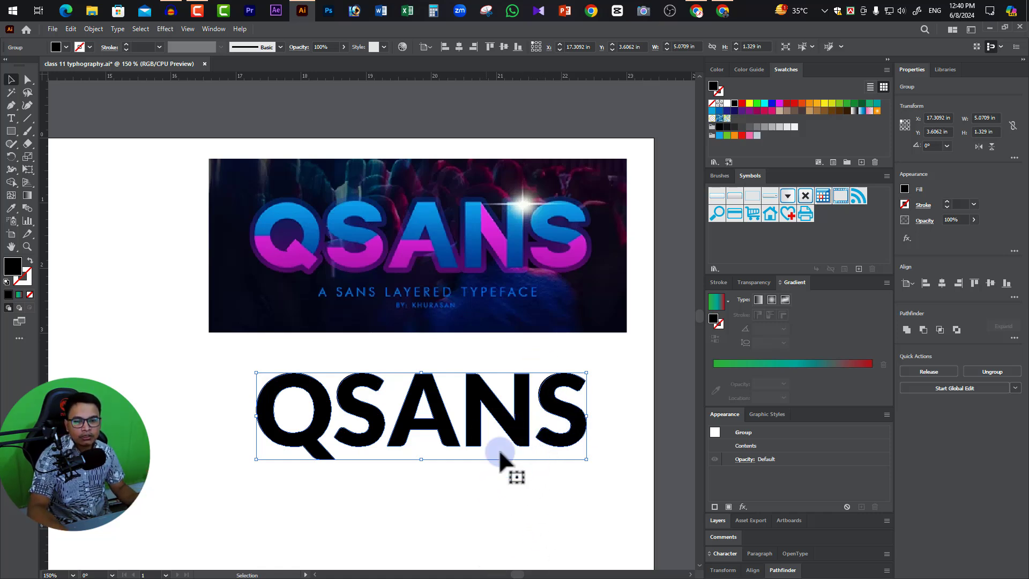
Drag a test duplicate of the outlined QSANS downward, then undo it.
drag(522, 423, 524, 517)
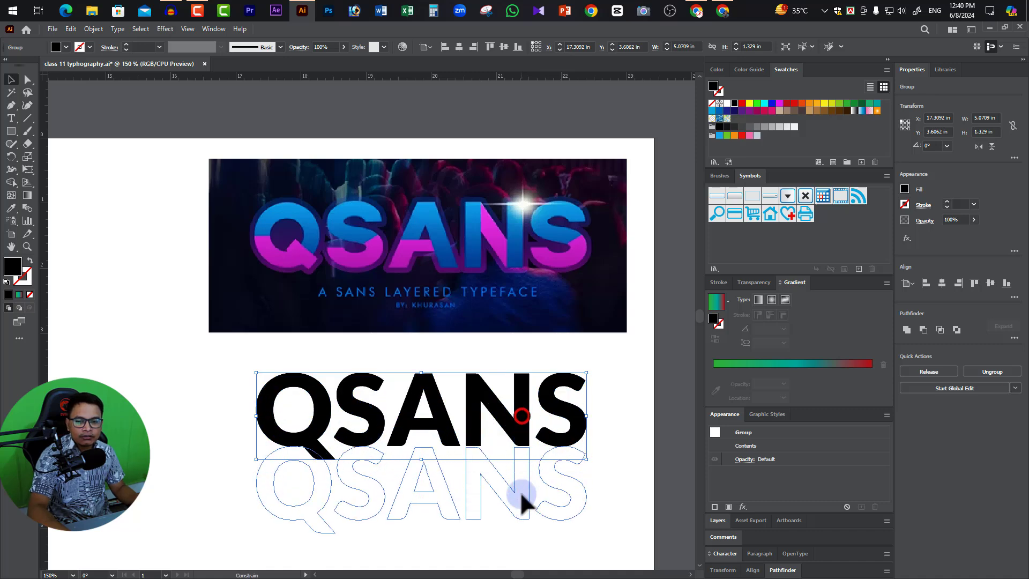
key(a)
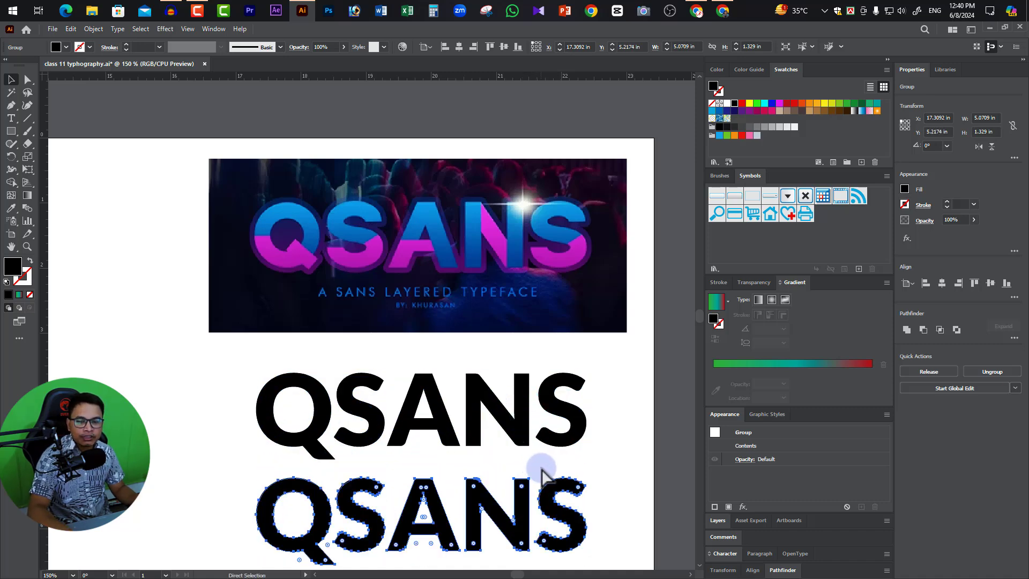
key(ctrl+z)
key(v)
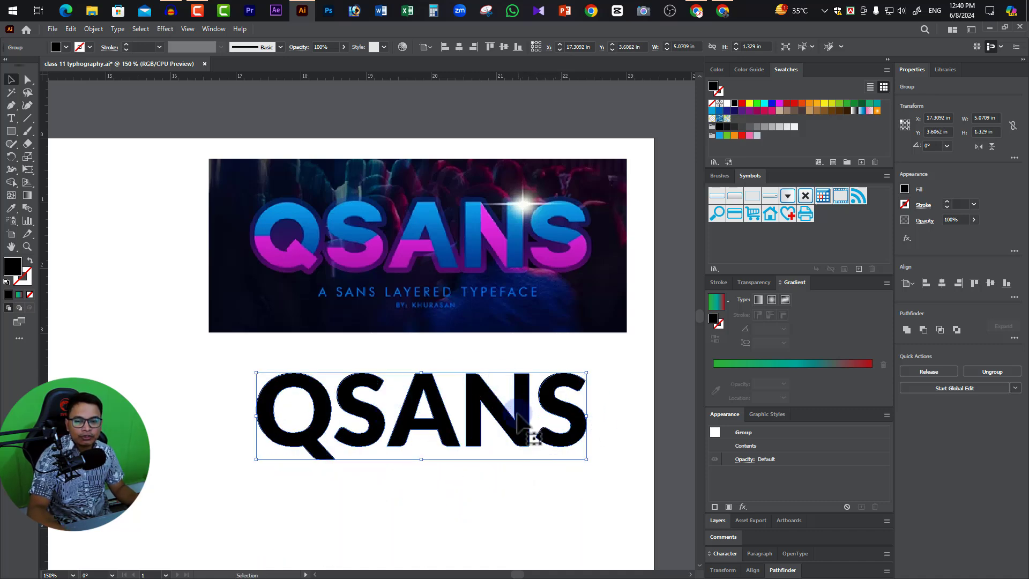
click(590, 420)
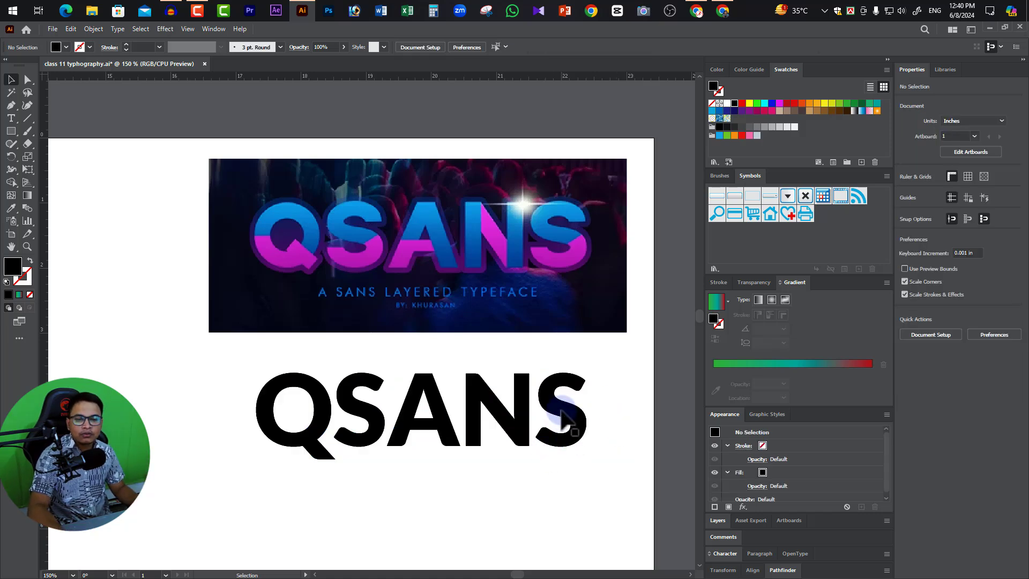
click(562, 415)
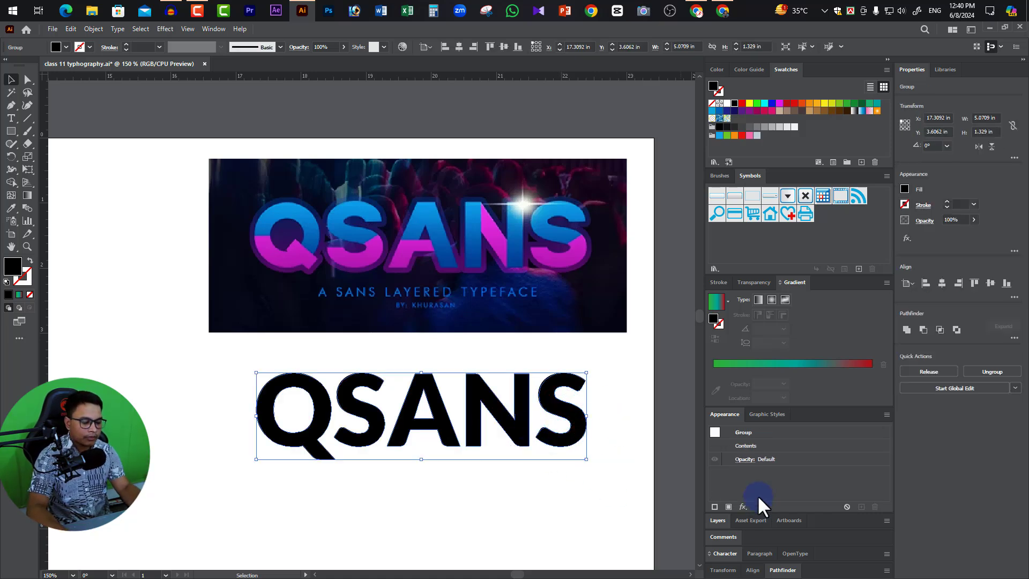
key(ctrl+shift+a)
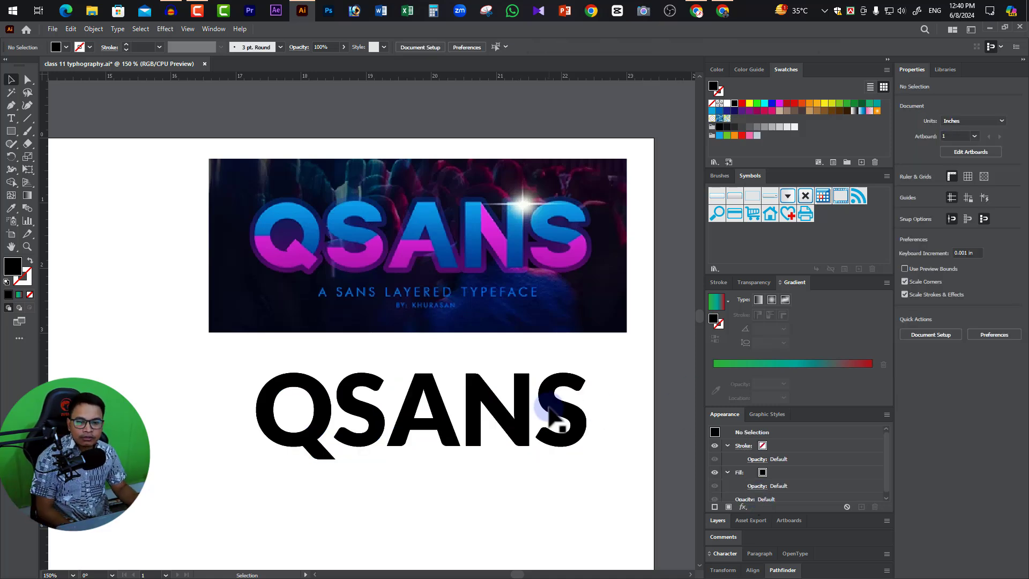
click(548, 408)
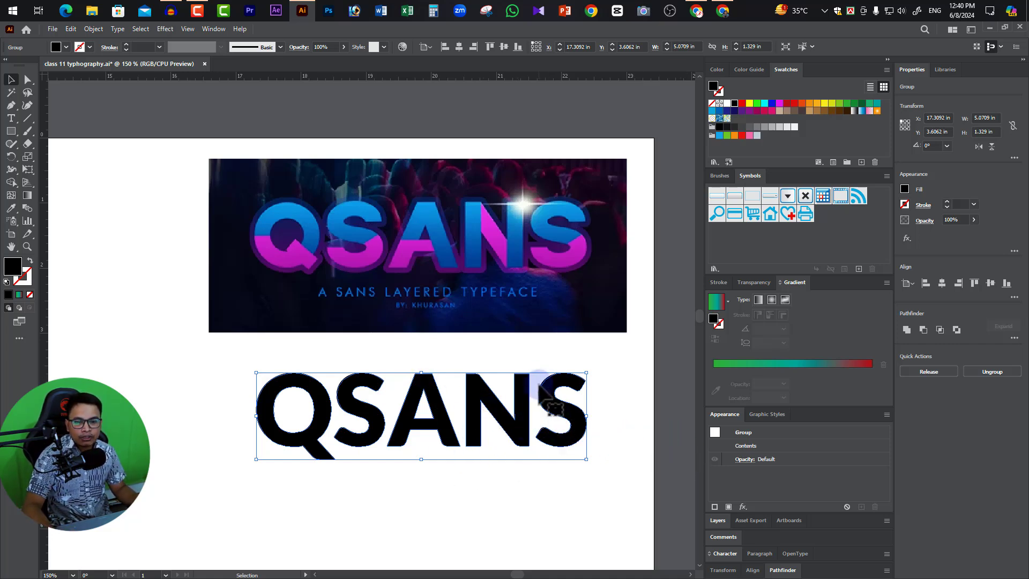
right_click(539, 183)
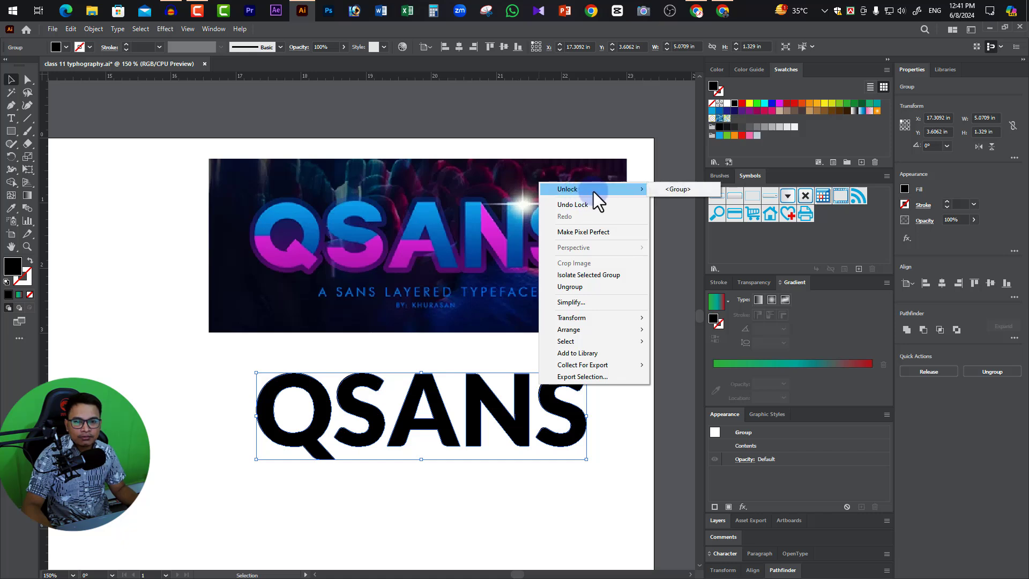
mouse_move(595, 188)
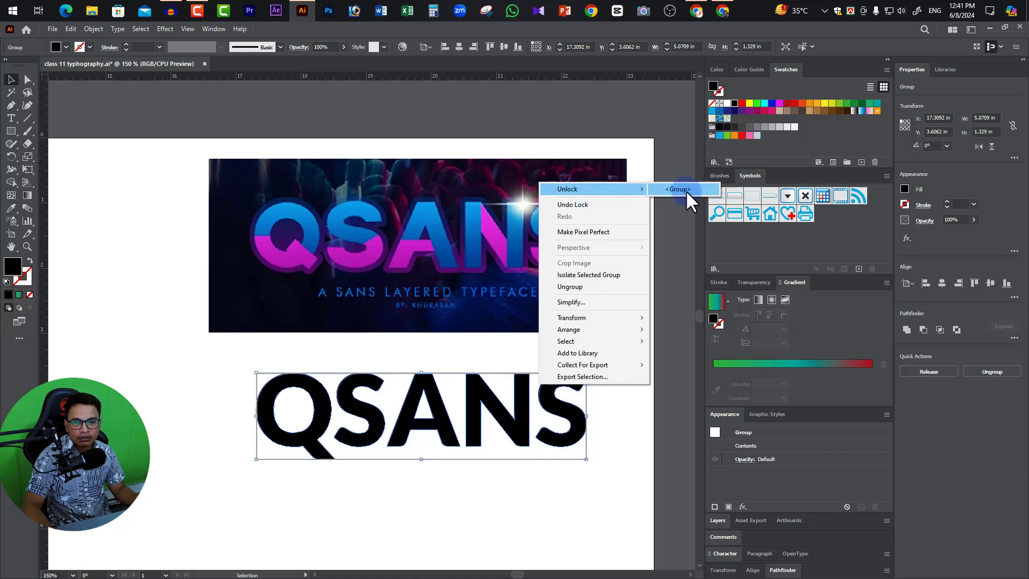
click(606, 458)
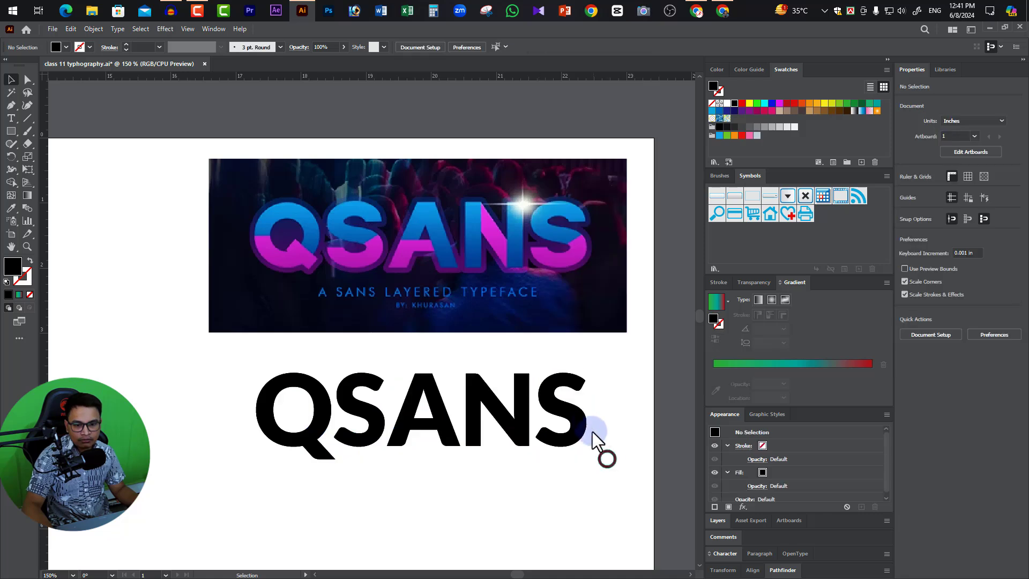
click(577, 419)
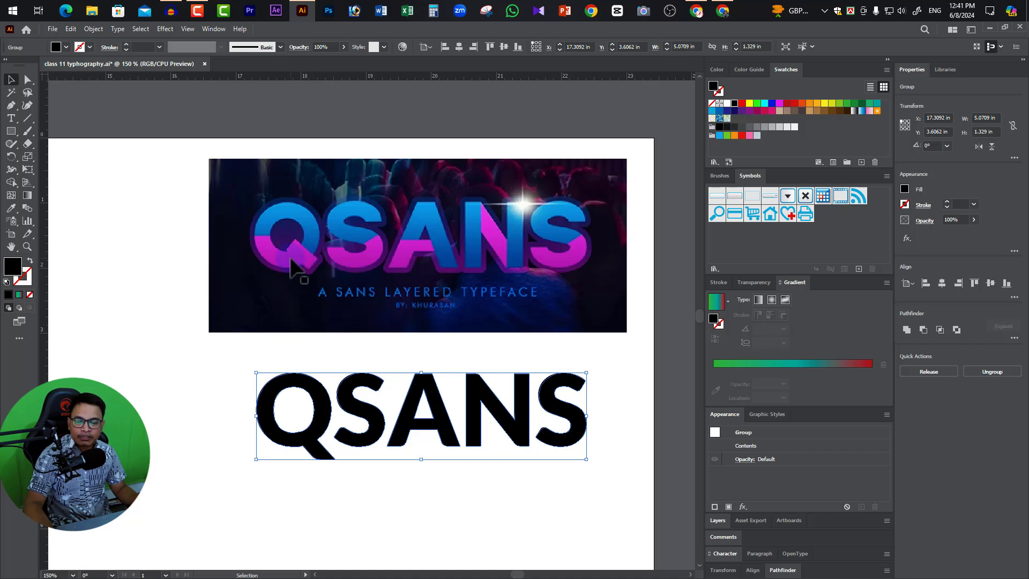
Zoom the lettering to 200% and centre it with anchor points shown.
key(a)
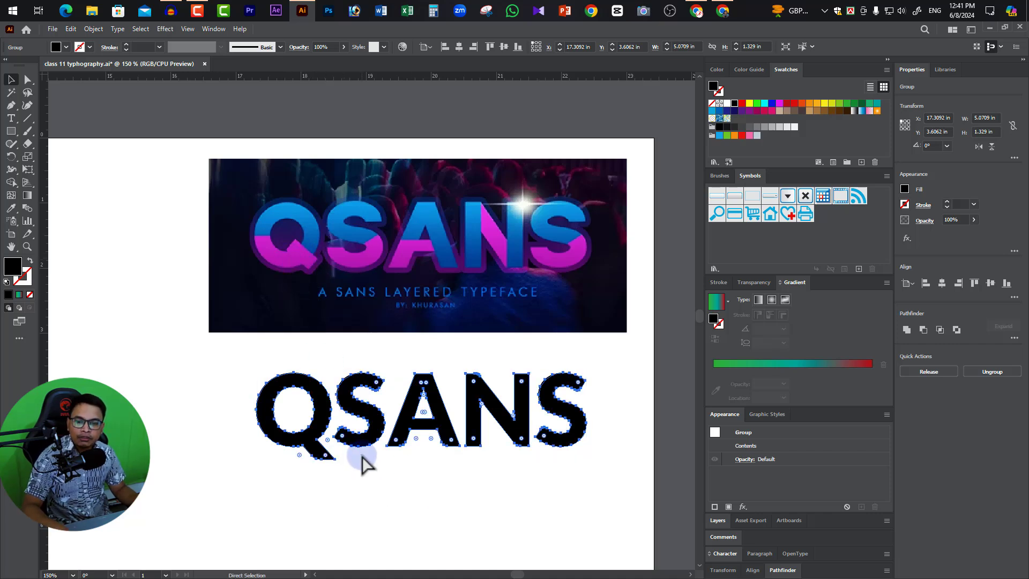
ctrl+click(361, 453)
scroll(375, 348, up, 3)
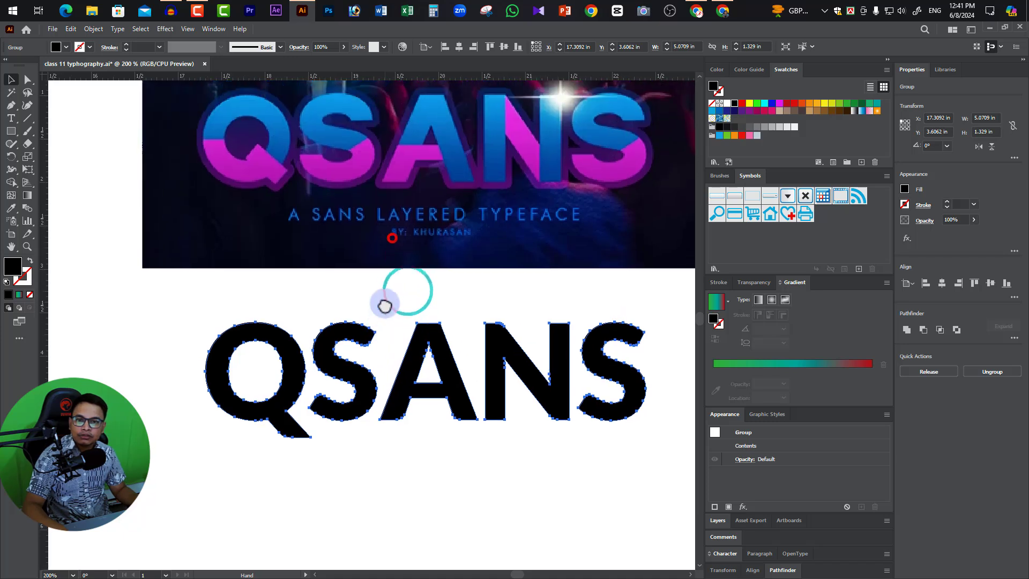
drag(384, 306, 390, 309)
key(v)
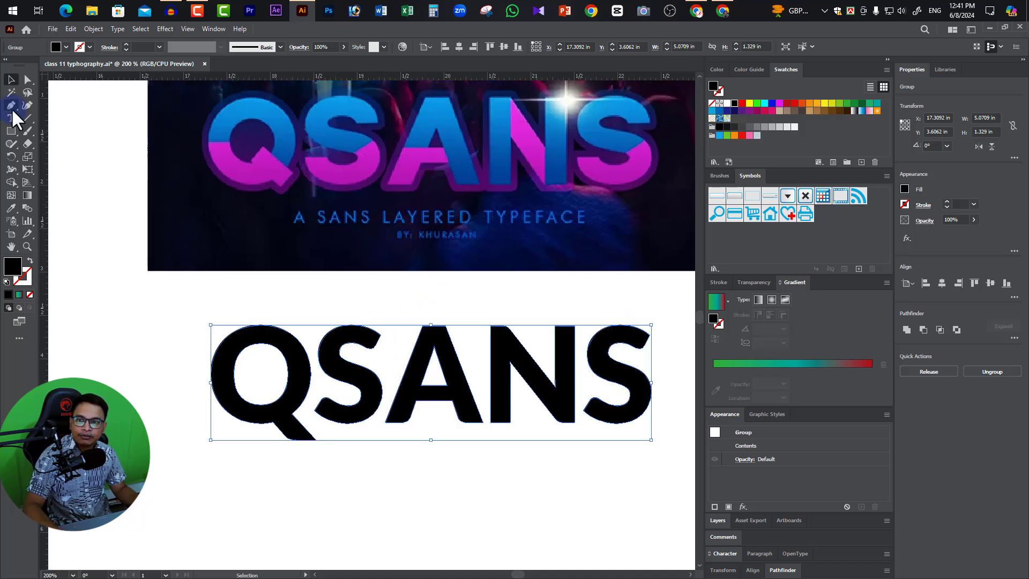
Draw a closed quadrilateral slicing shape over the Q's tail with the Pen tool.
click(10, 105)
ctrl+click(270, 394)
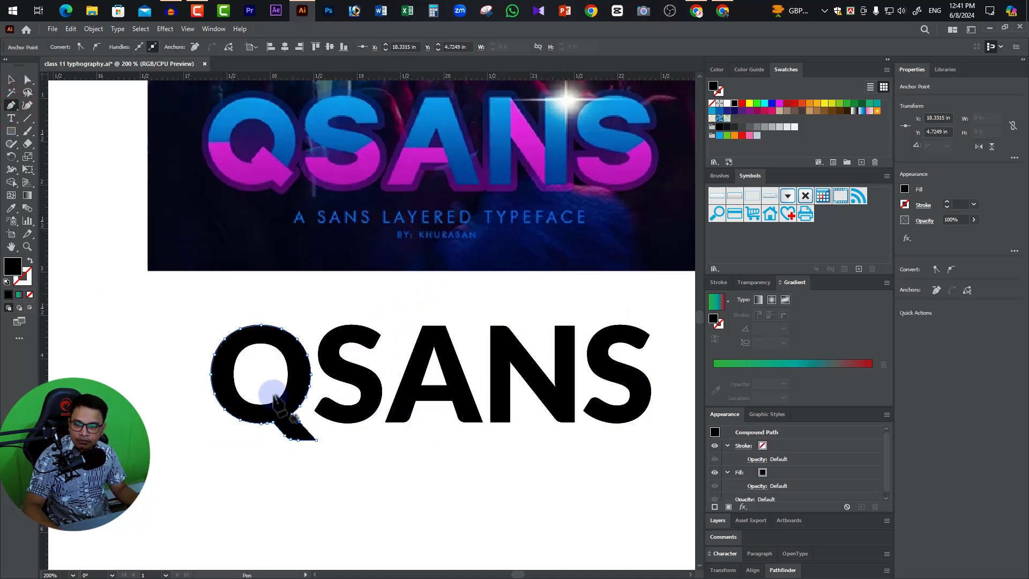
click(272, 394)
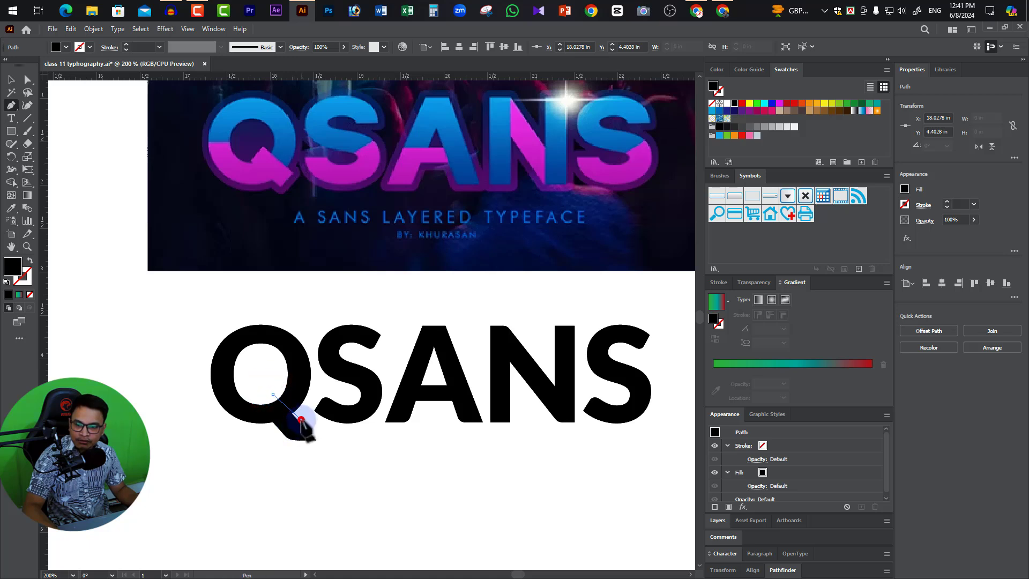
click(302, 419)
click(324, 445)
click(257, 476)
click(193, 415)
click(256, 380)
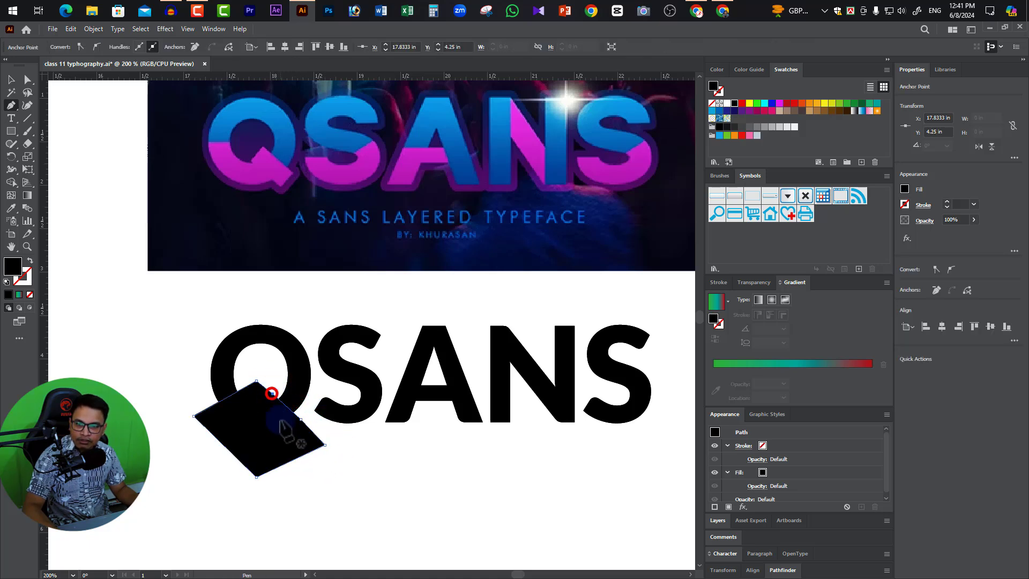
click(11, 80)
Draw a closed polygon with one curved corner below the first S.
click(11, 106)
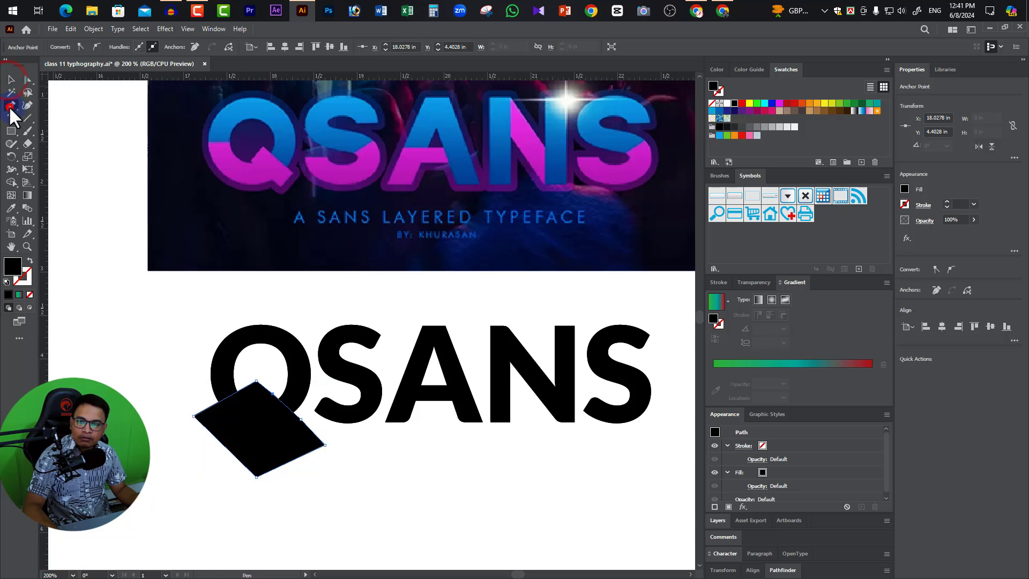
click(347, 393)
click(393, 370)
drag(381, 405, 373, 435)
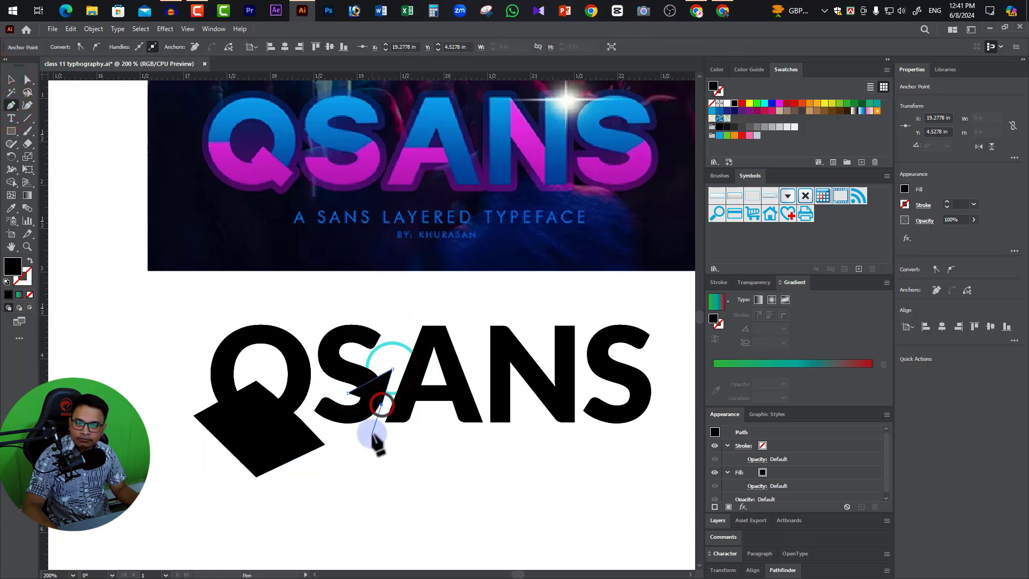
click(372, 433)
click(325, 427)
click(308, 408)
click(321, 381)
click(348, 393)
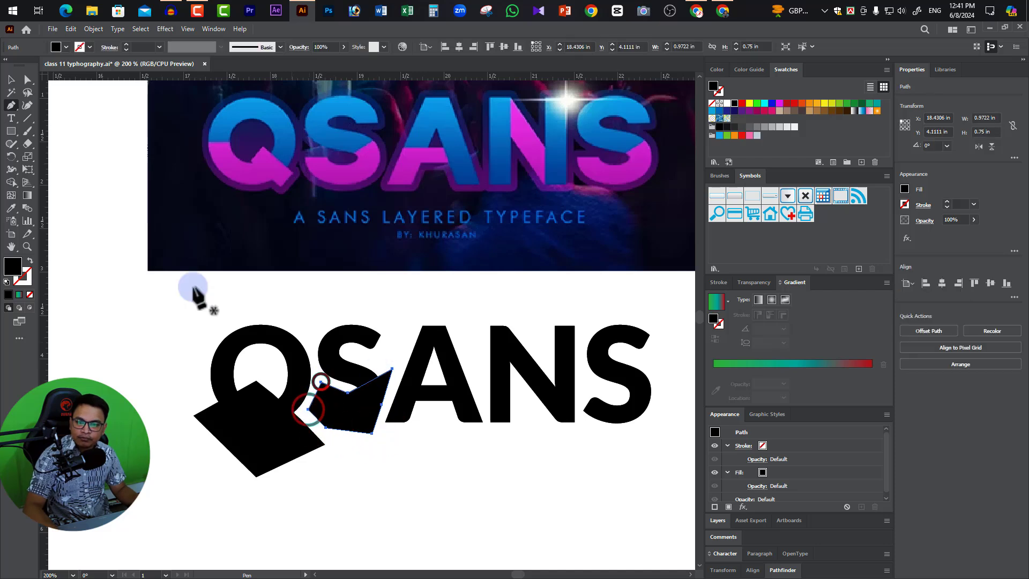
click(11, 79)
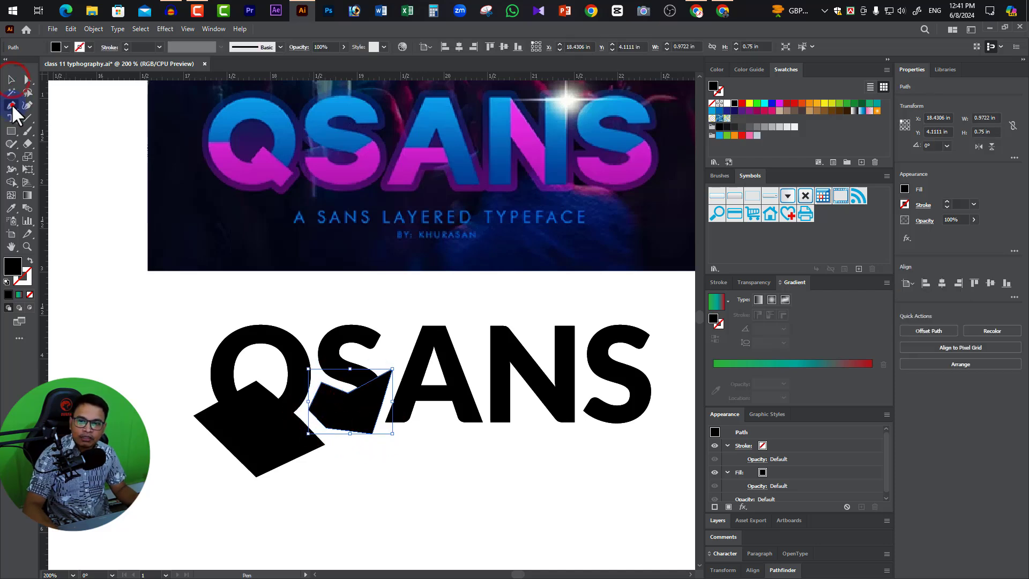
Draw a pentagon slicing shape between the S and the A.
click(12, 106)
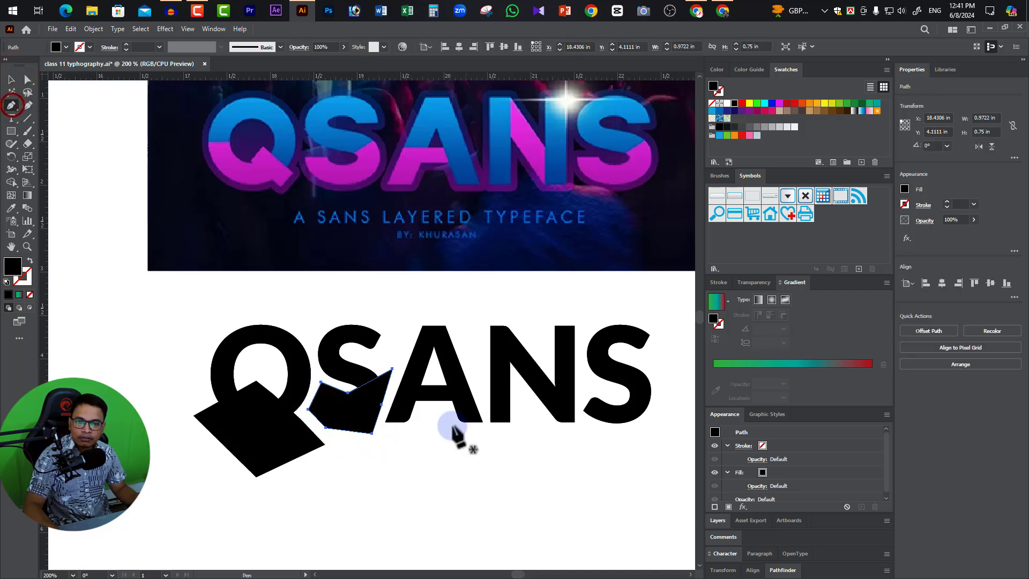
click(393, 383)
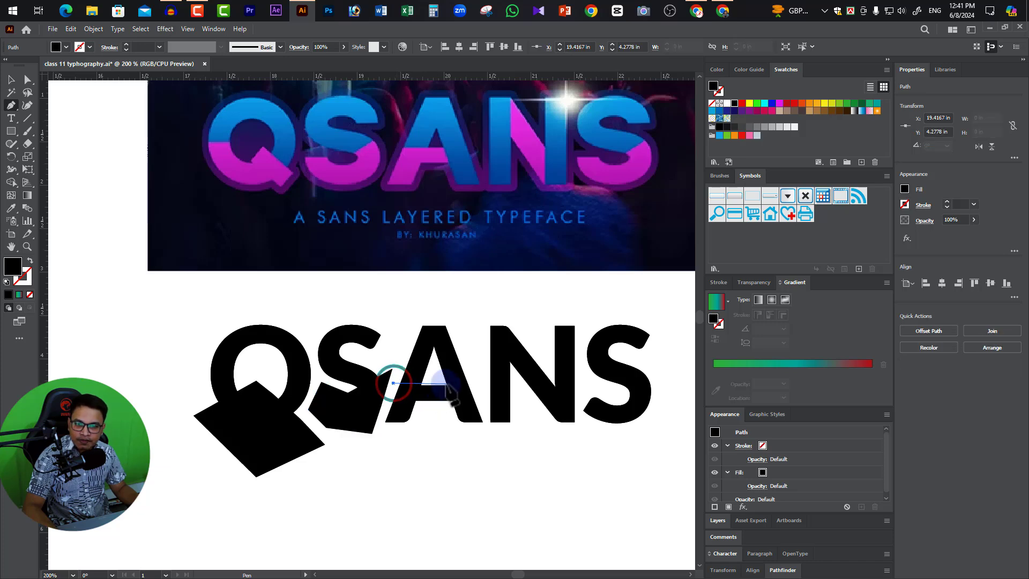
scroll(420, 390, up, 1)
scroll(356, 269, up, 1)
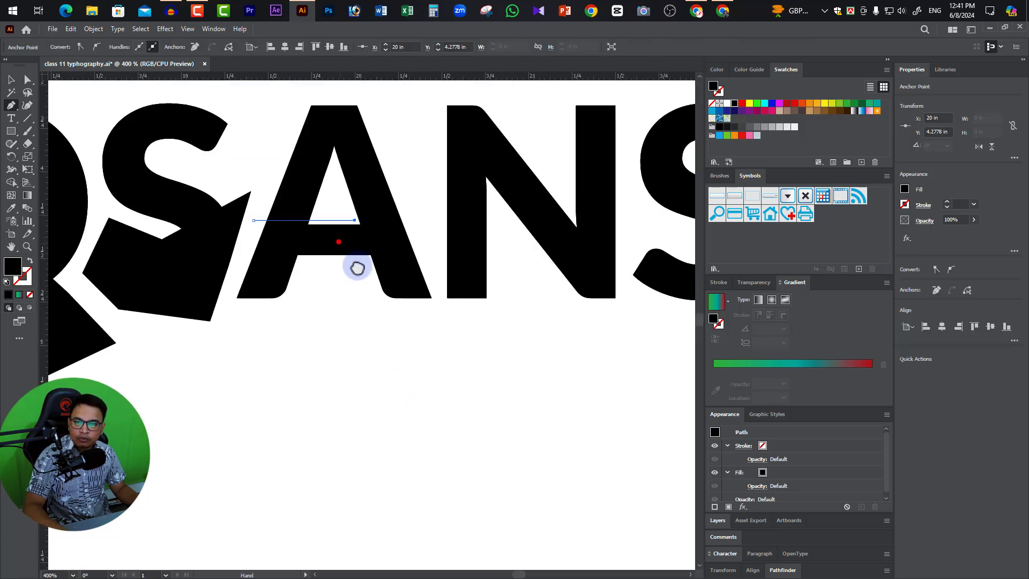
click(310, 278)
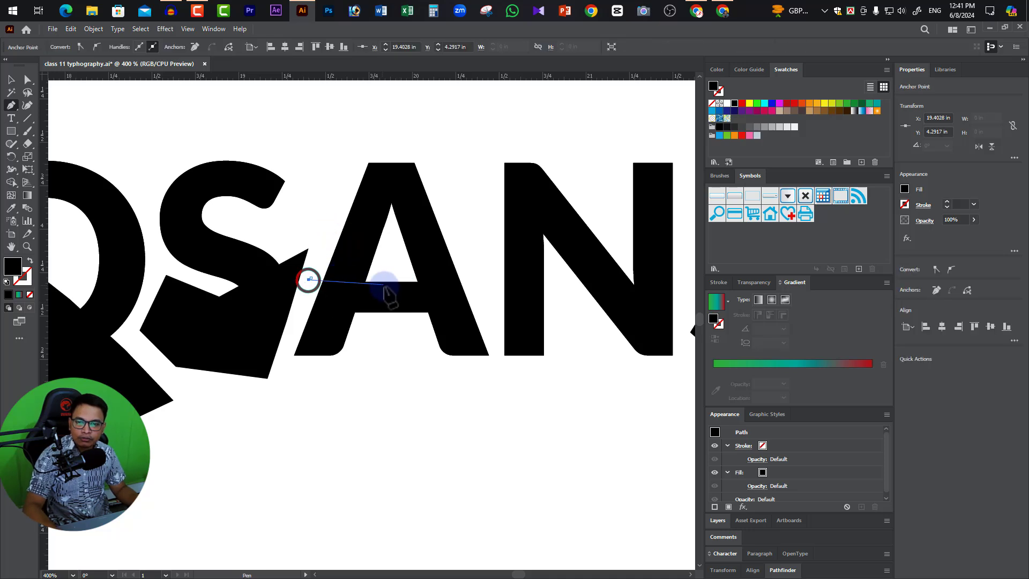
scroll(435, 302, down, 1)
scroll(428, 311, down, 1)
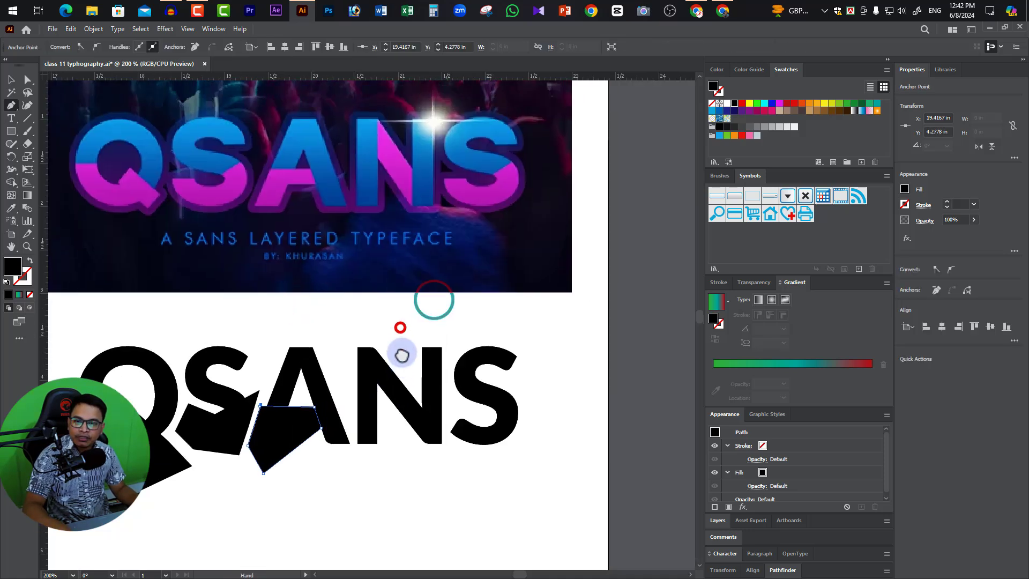
Draw a closed shape across the N's diagonal, extending below the letter.
click(377, 395)
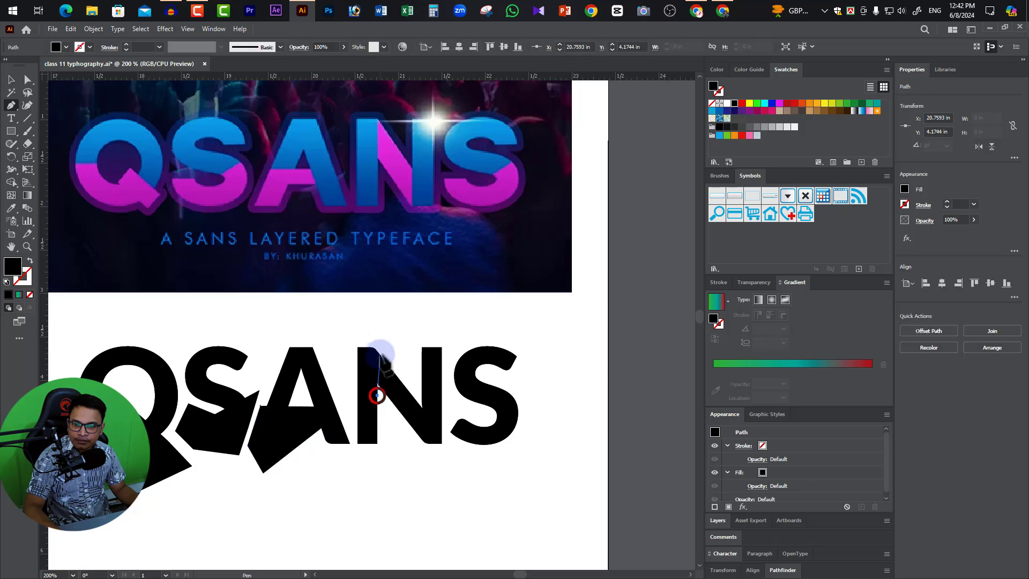
click(377, 325)
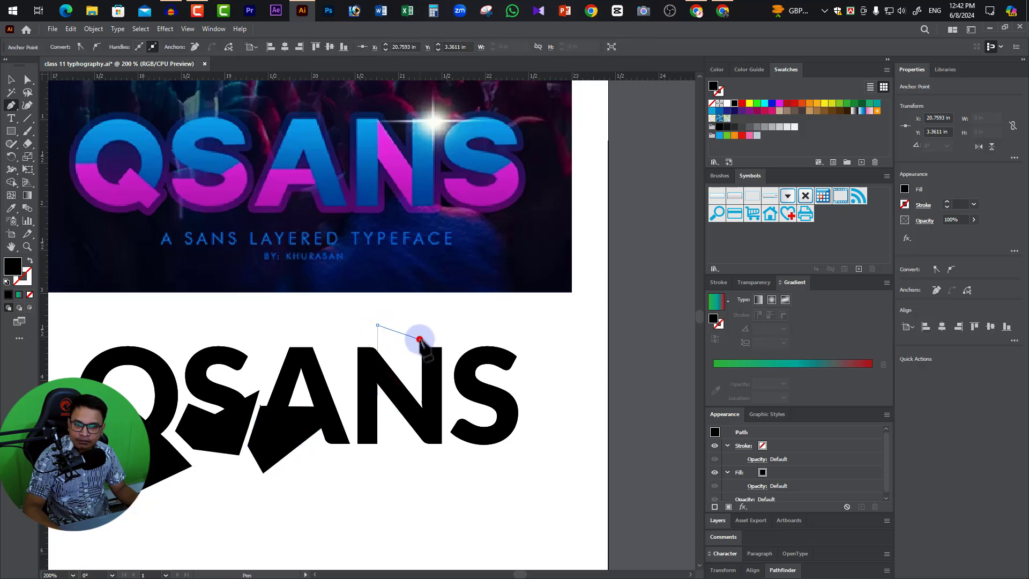
click(420, 339)
click(421, 453)
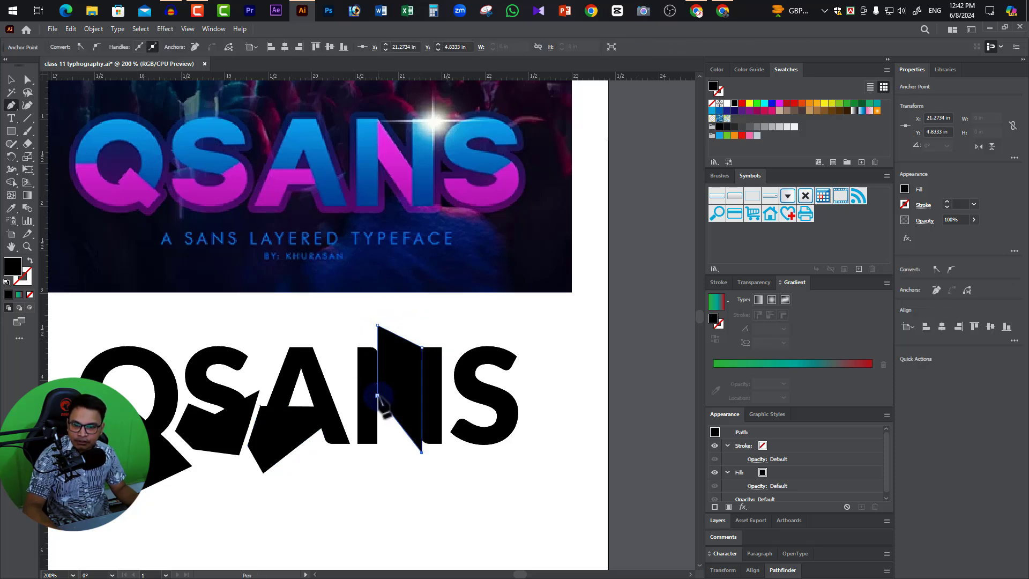
click(377, 396)
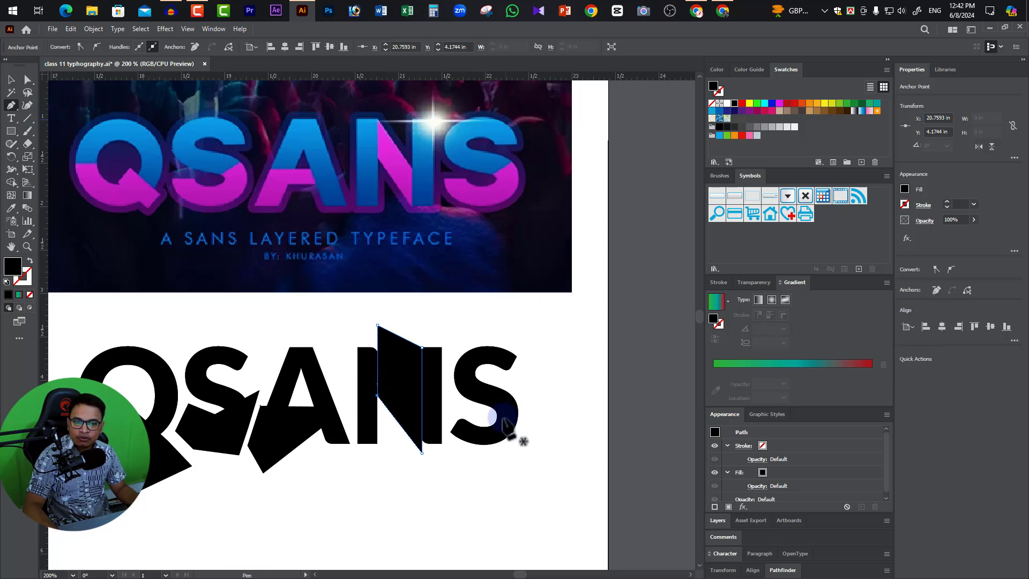
Draw a wedge over the final S's lower curve and recentre the lettering.
click(487, 417)
click(528, 386)
click(524, 474)
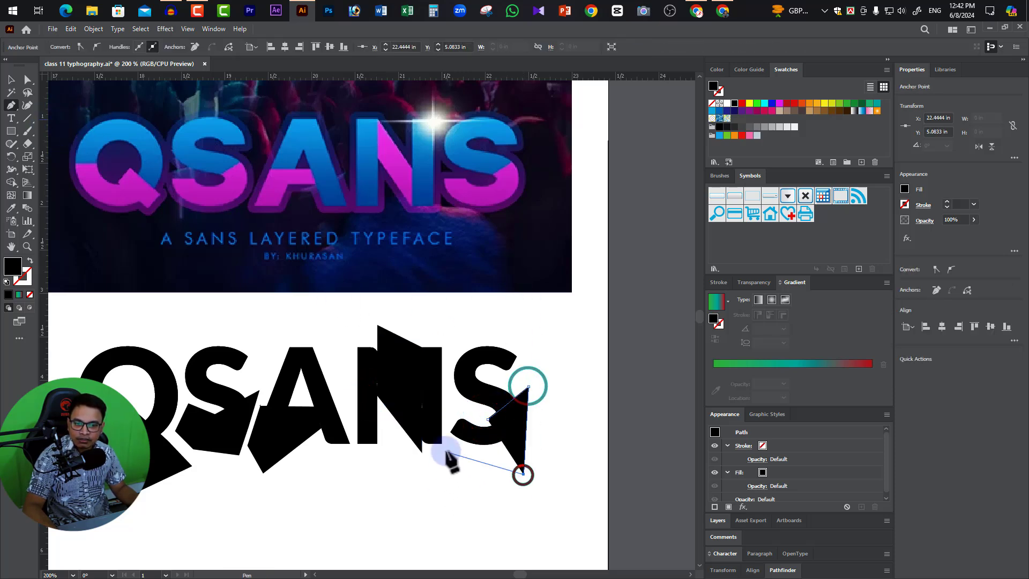
click(451, 443)
click(444, 422)
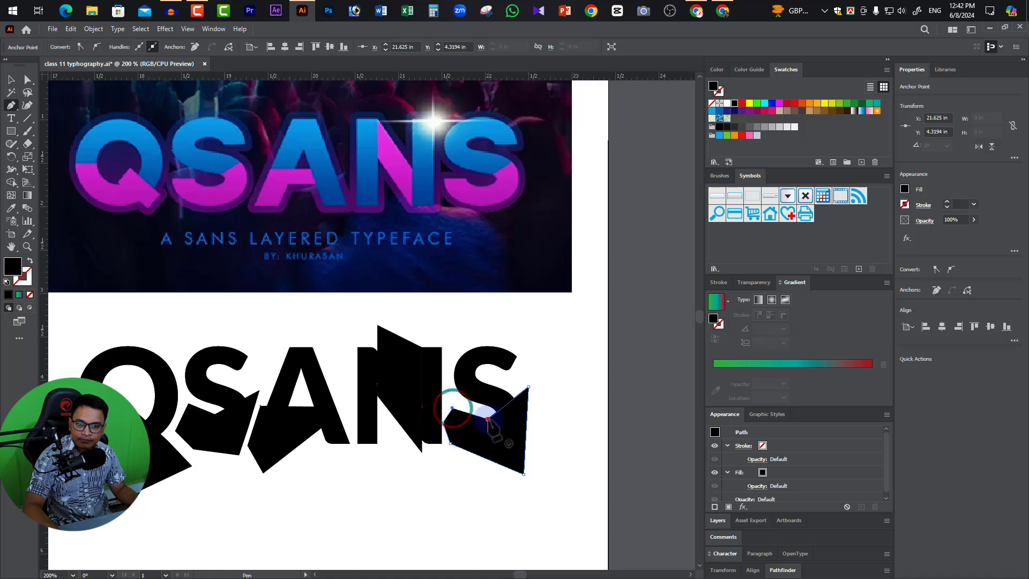
click(487, 418)
click(11, 80)
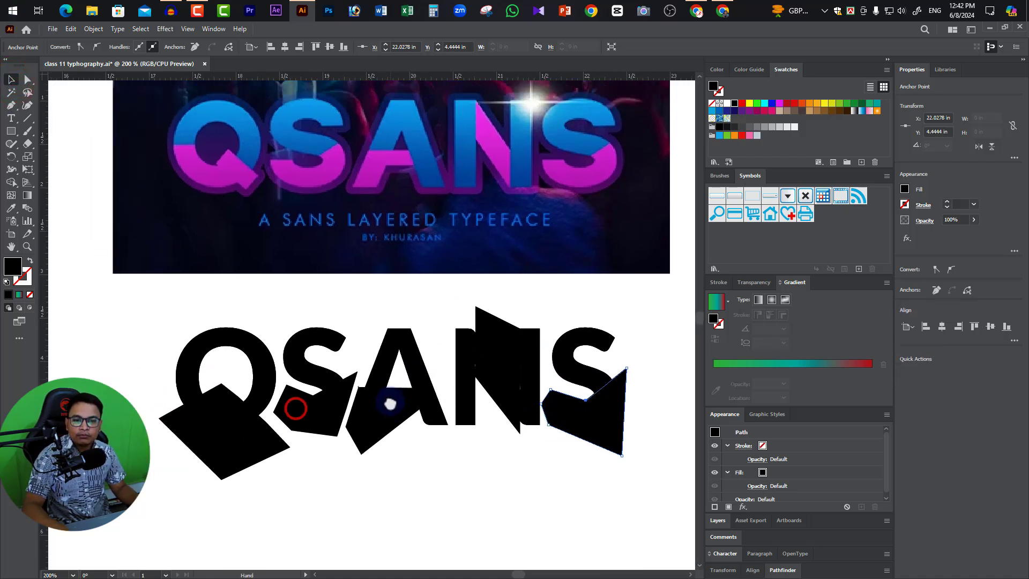
drag(292, 407, 401, 447)
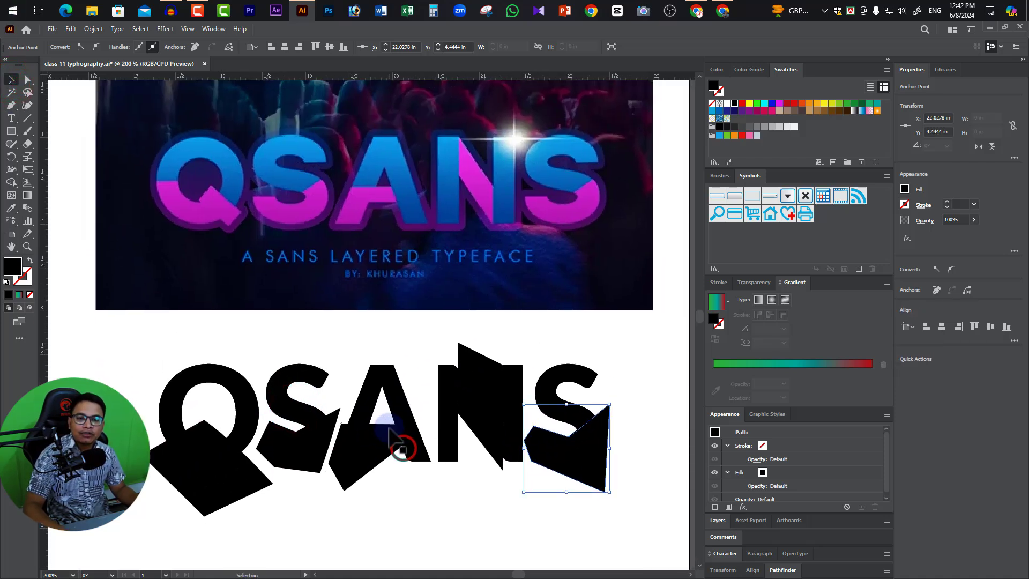
Select all letters and slicing shapes, then delete the overhang below the Q with Shape Builder.
click(11, 80)
drag(158, 338, 630, 483)
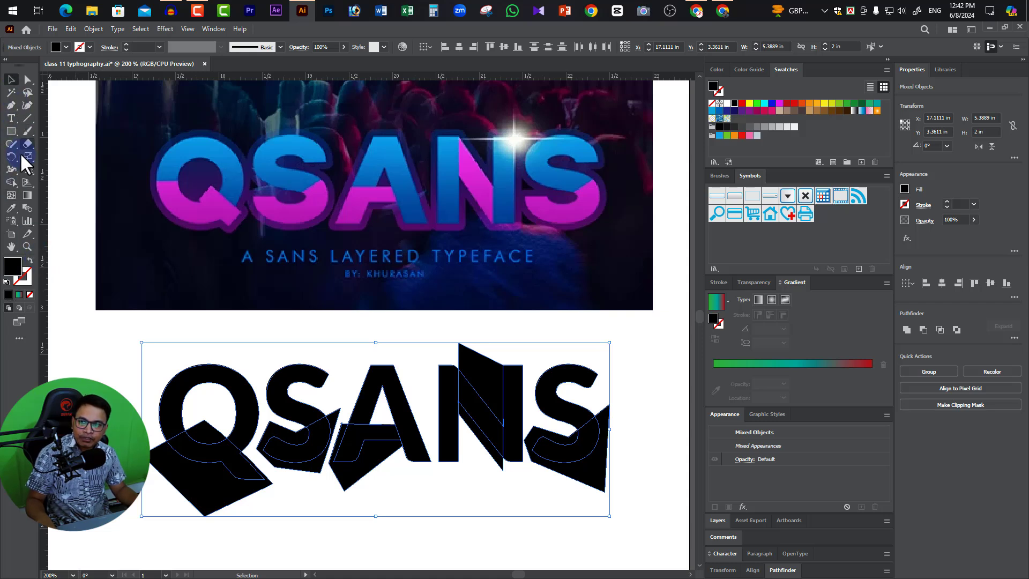
click(11, 183)
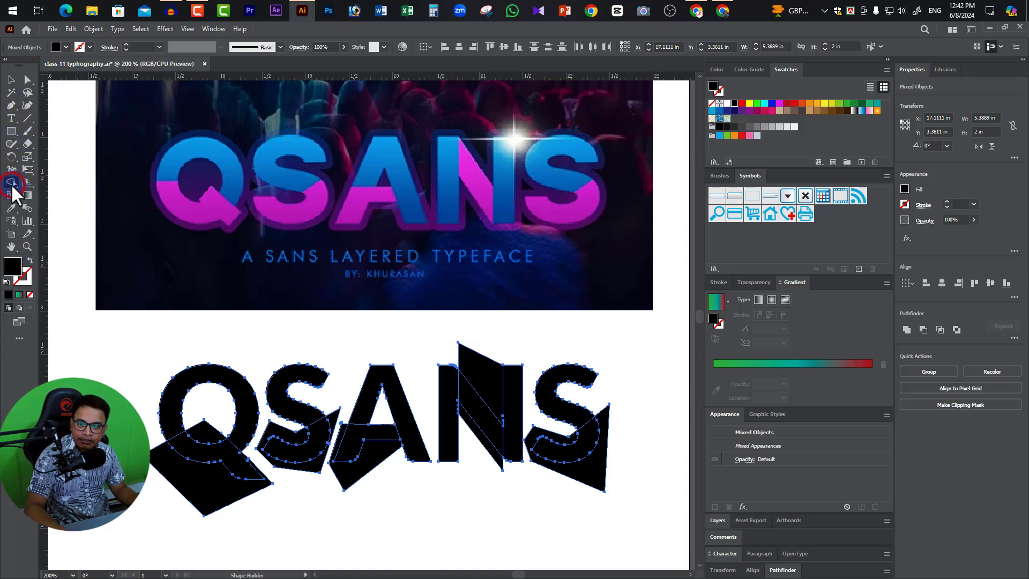
click(222, 506)
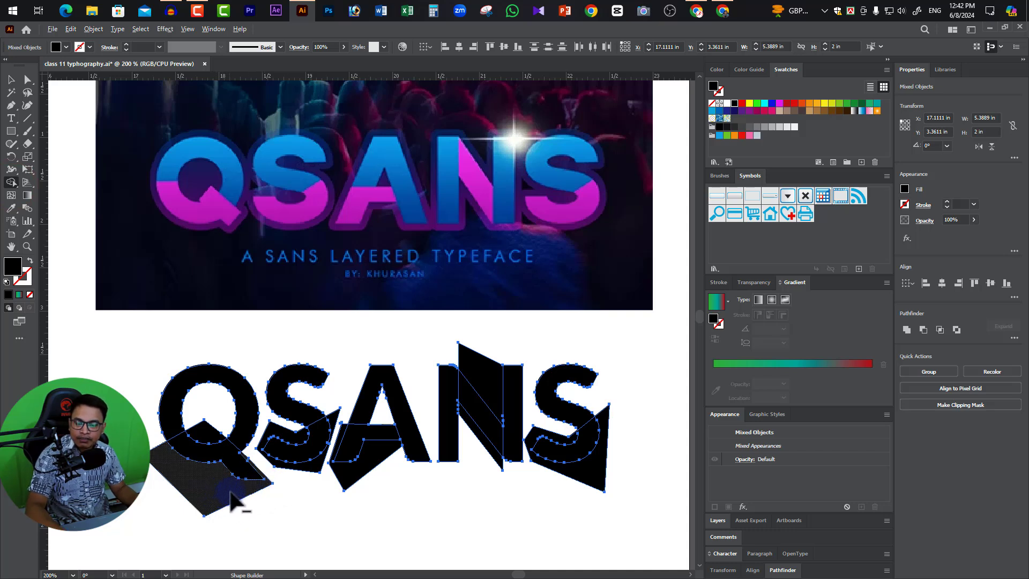
mouse_move(230, 491)
mouse_down()
mouse_move(236, 467)
mouse_move(214, 452)
mouse_up()
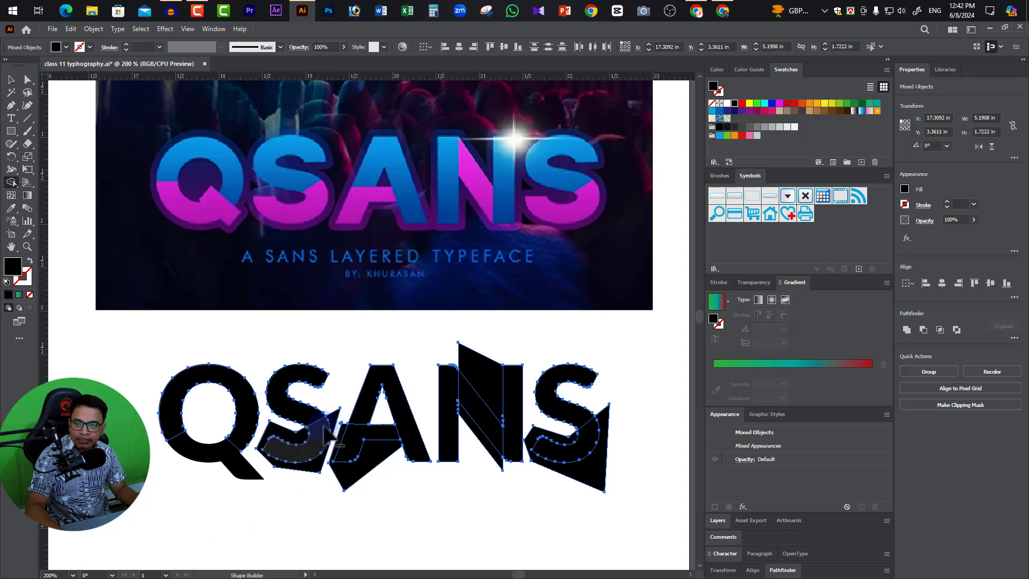
Delete overhangs below the S and A, off the N diagonal, and at the final S.
mouse_move(332, 417)
mouse_down()
mouse_move(322, 445)
mouse_move(293, 465)
mouse_move(310, 480)
mouse_up()
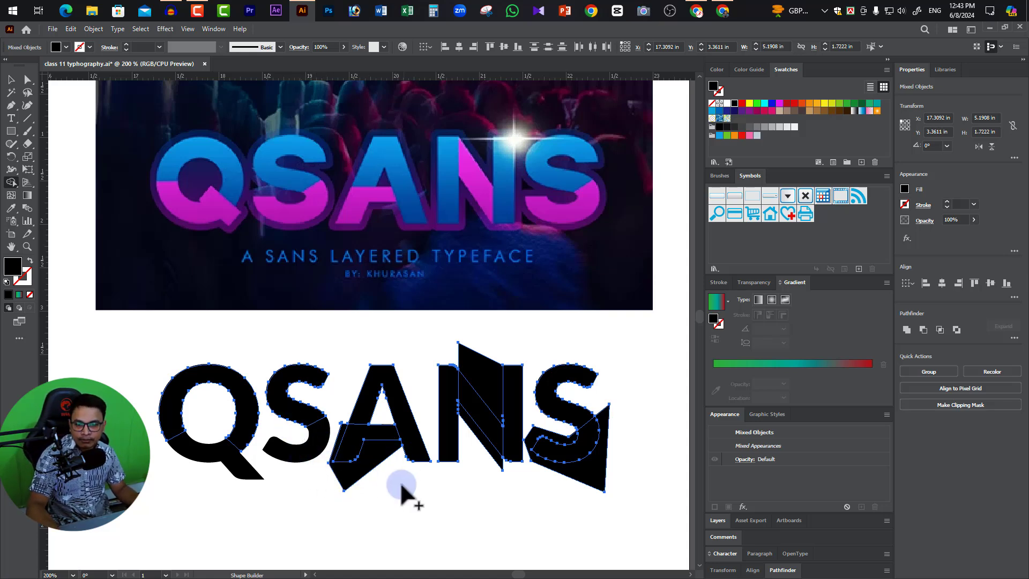
alt+click(368, 460)
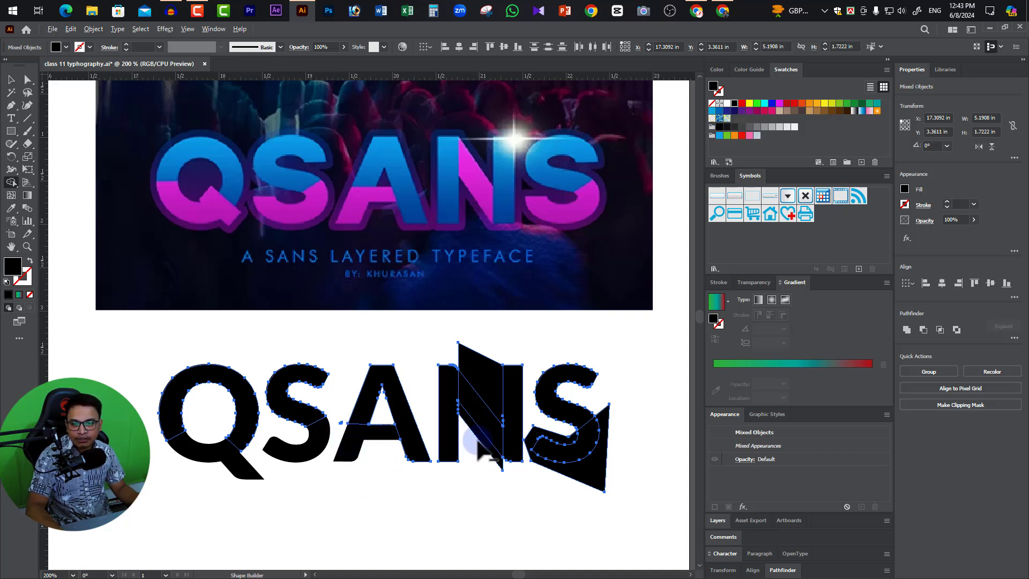
mouse_move(474, 430)
mouse_down()
mouse_move(476, 373)
mouse_move(479, 384)
mouse_up()
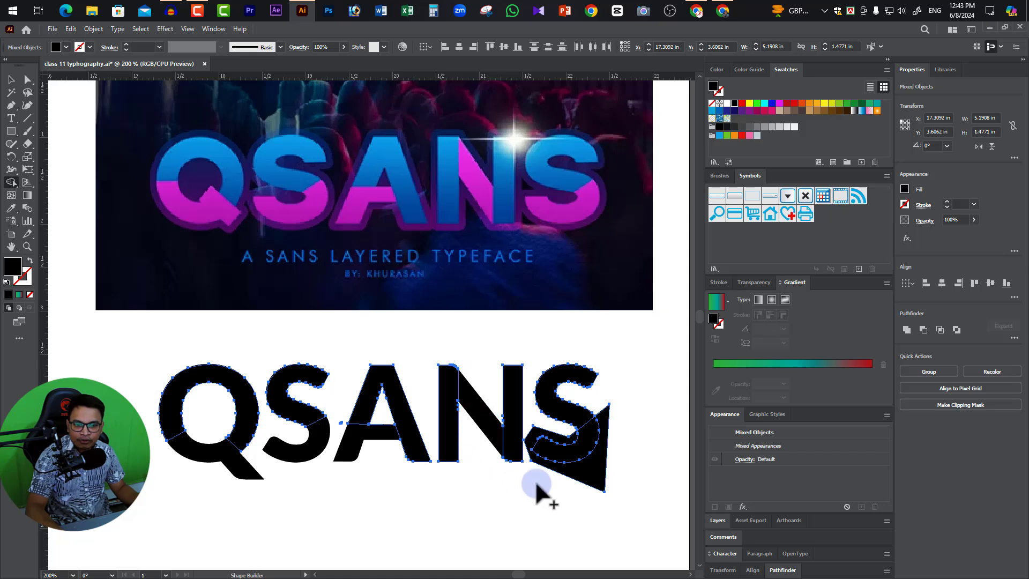
alt+click(586, 466)
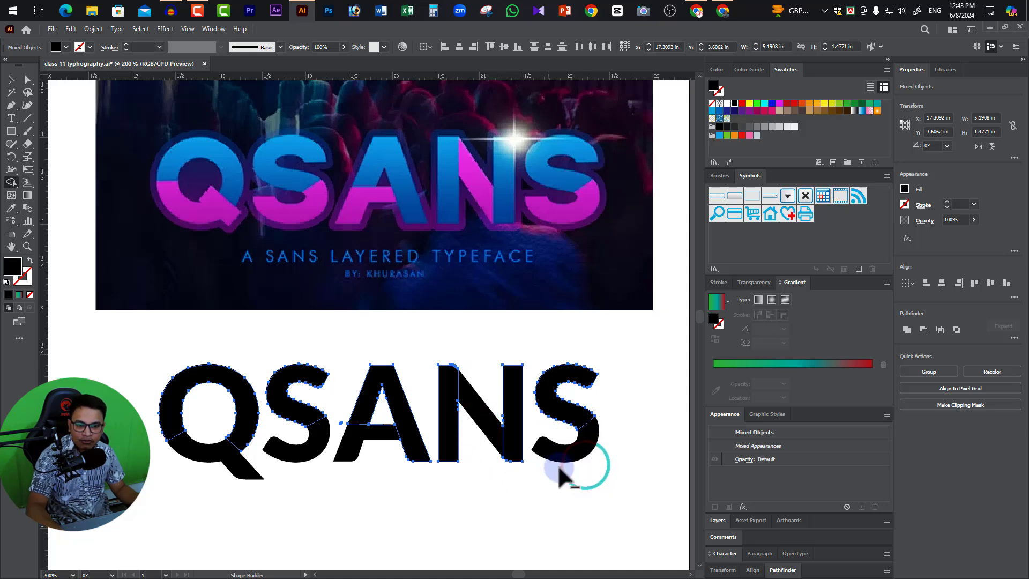
key(v)
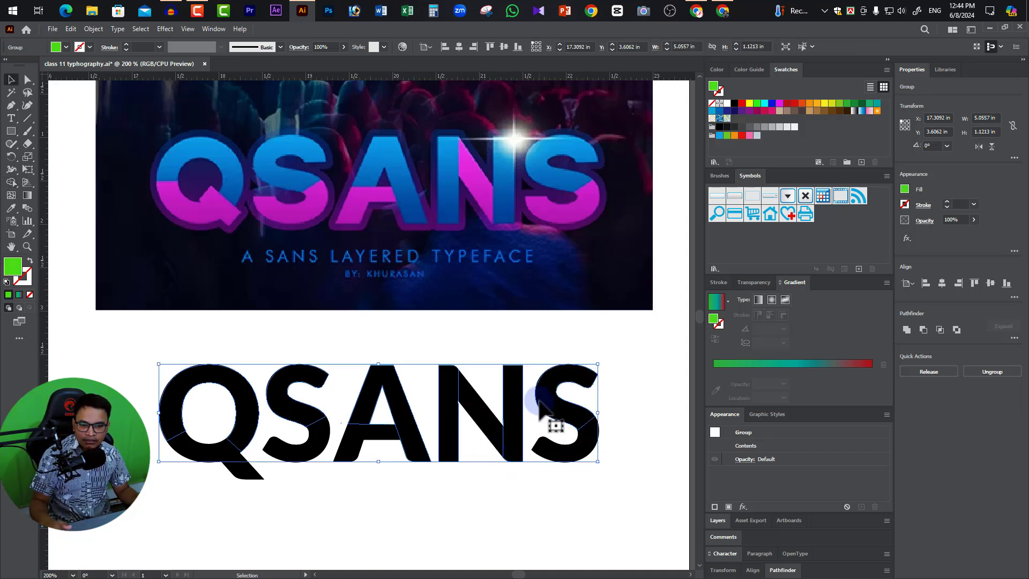
drag(175, 350, 613, 447)
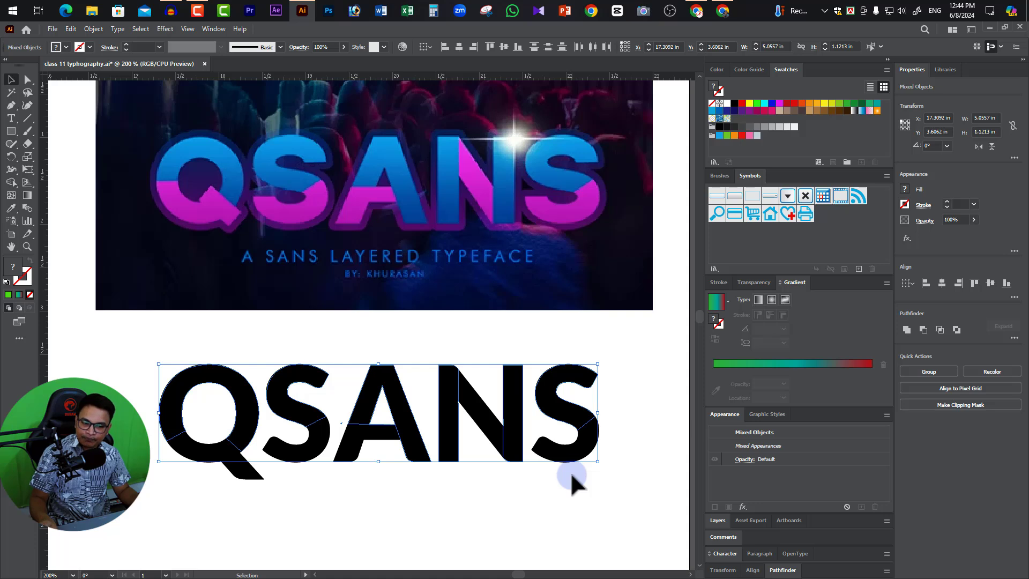
Bring the upper letter pieces to the front and fill them with blue sampled from the reference.
right_click(548, 406)
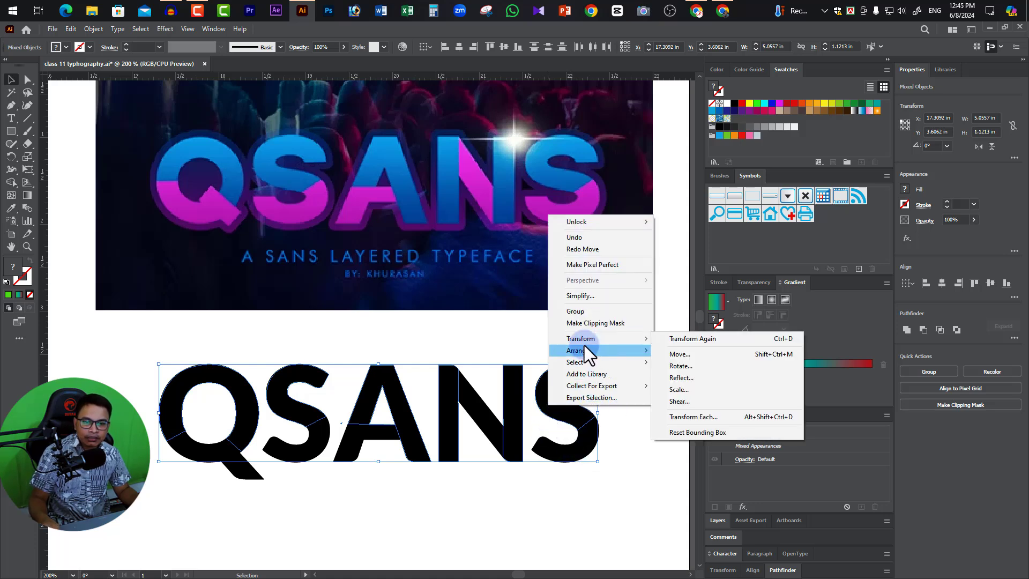
mouse_move(577, 350)
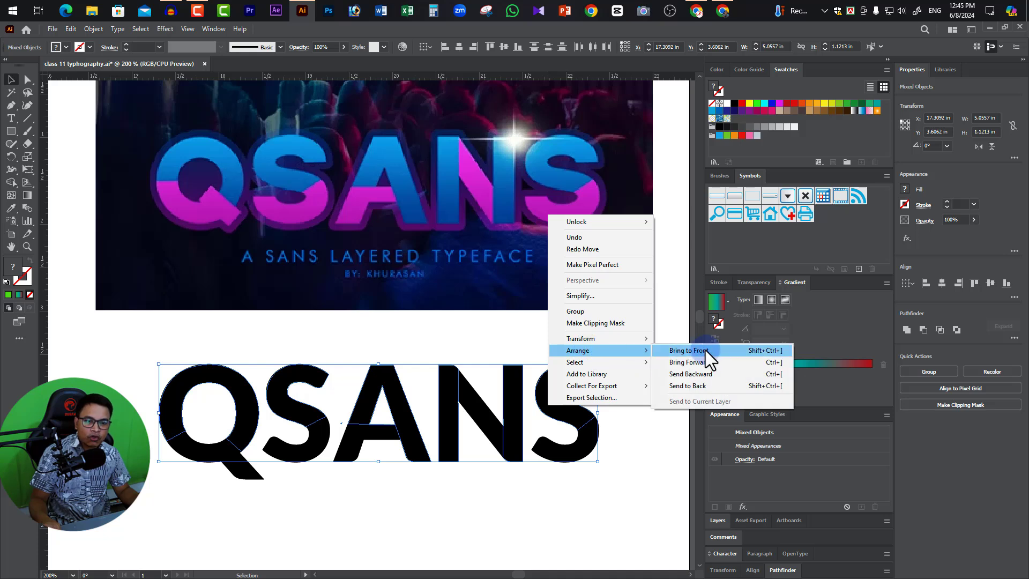
click(709, 350)
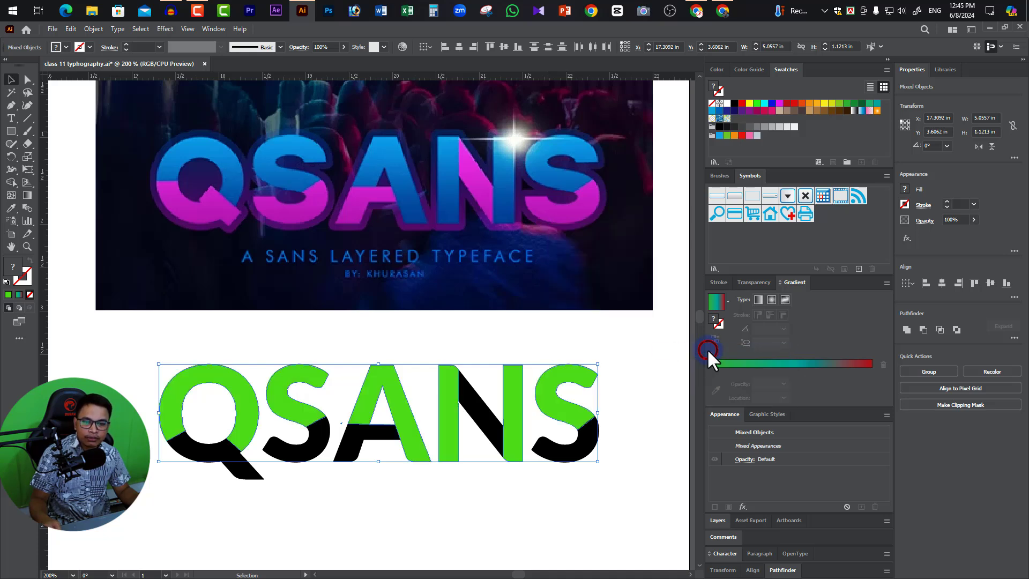
click(11, 208)
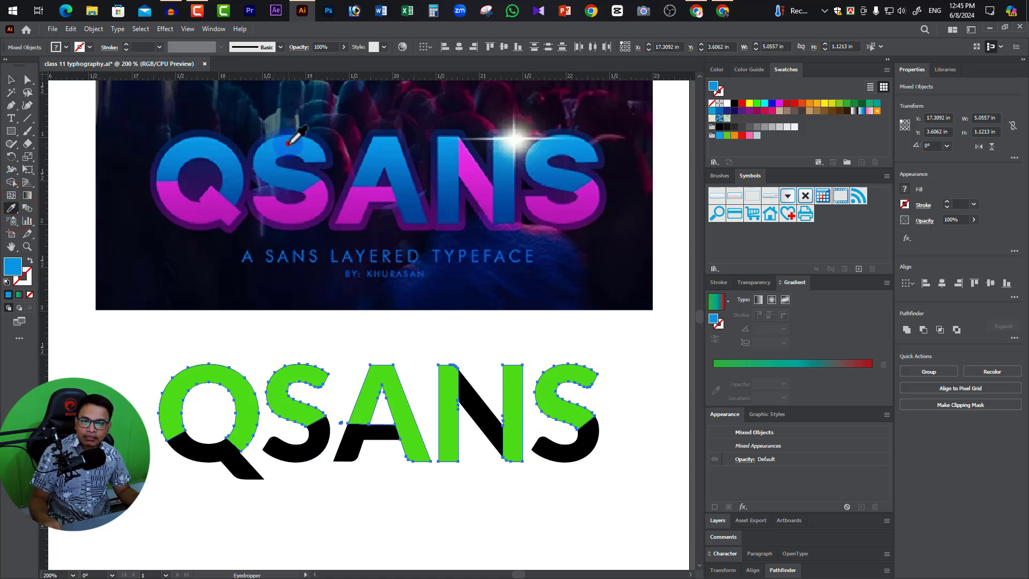
click(289, 142)
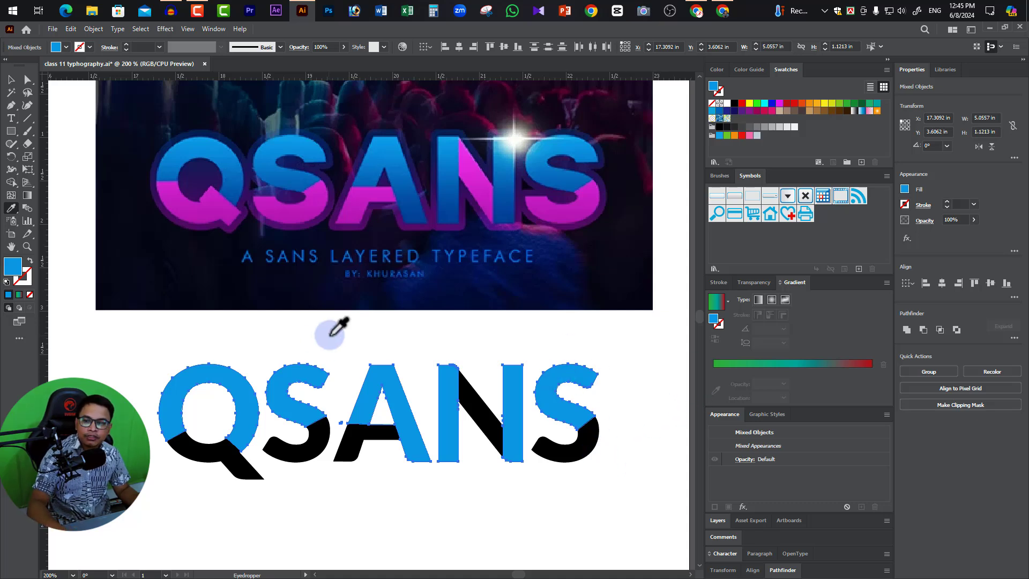
click(28, 195)
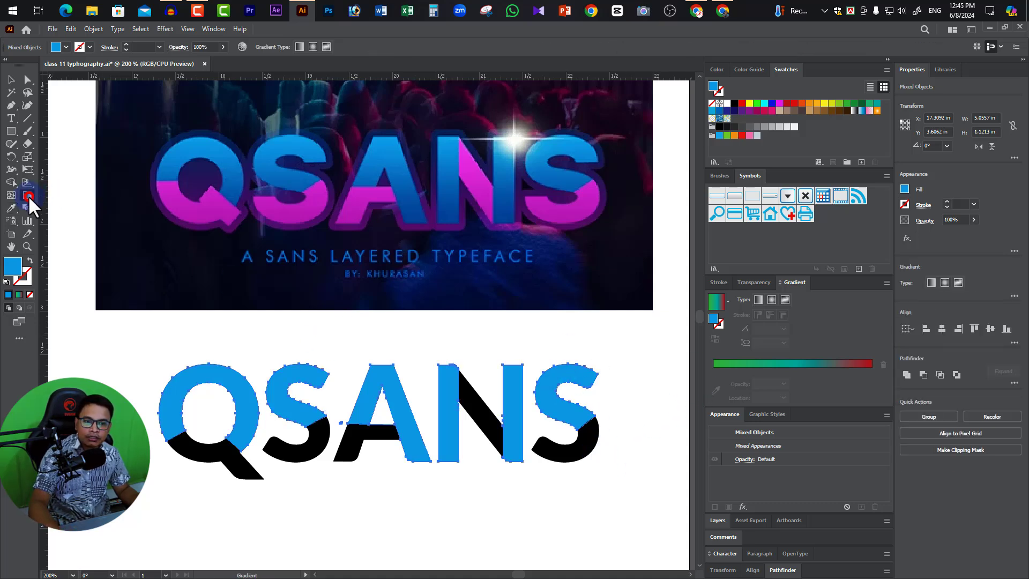
Apply a two-stop linear gradient, starting with light blue sampled from the reference A.
click(757, 299)
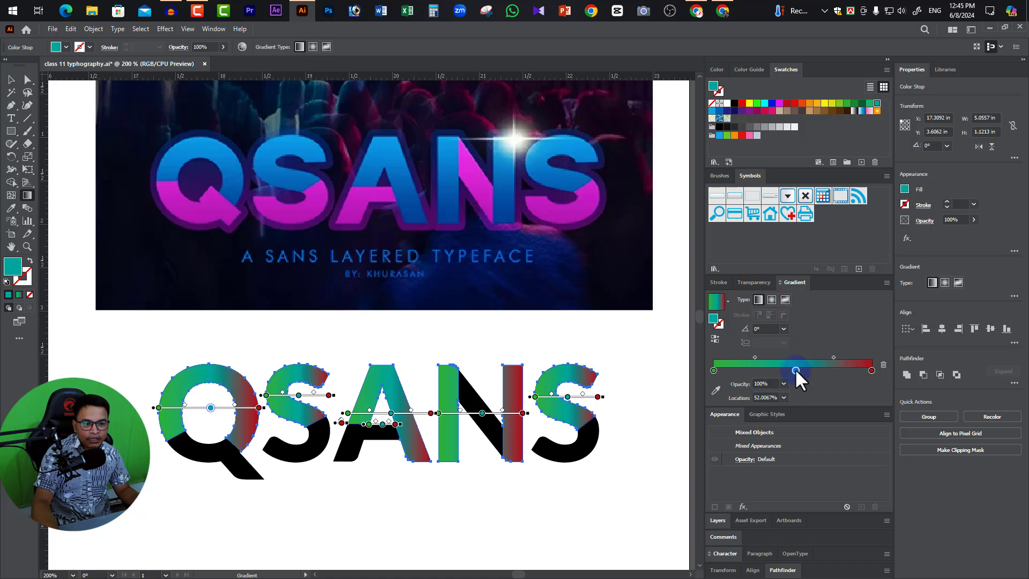
drag(795, 370, 803, 407)
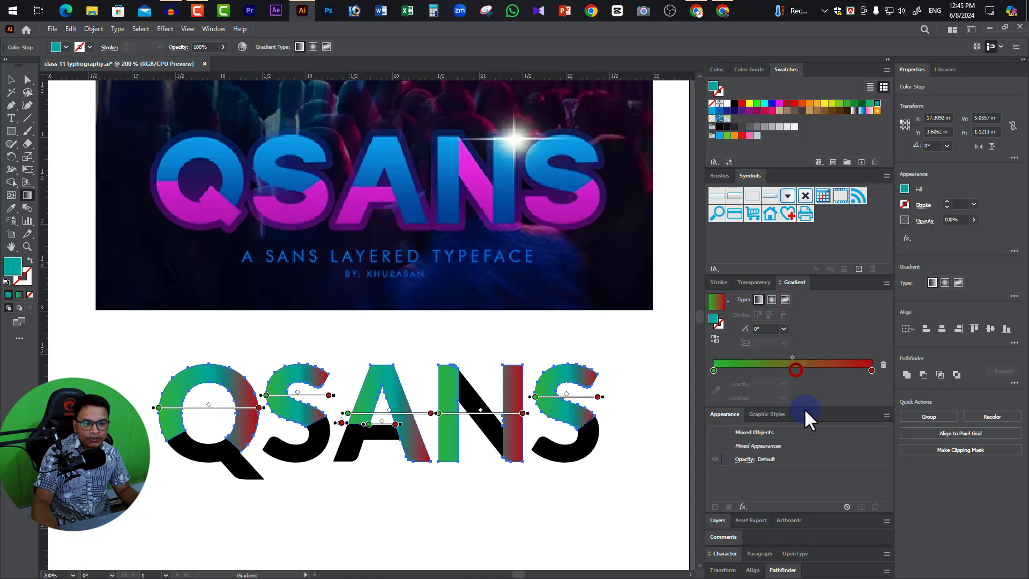
click(713, 370)
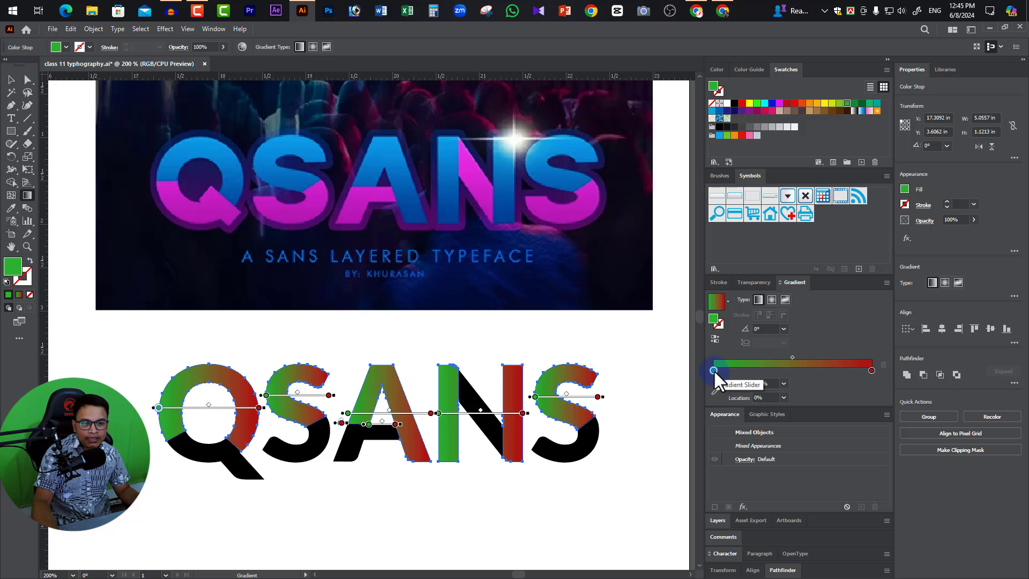
click(716, 390)
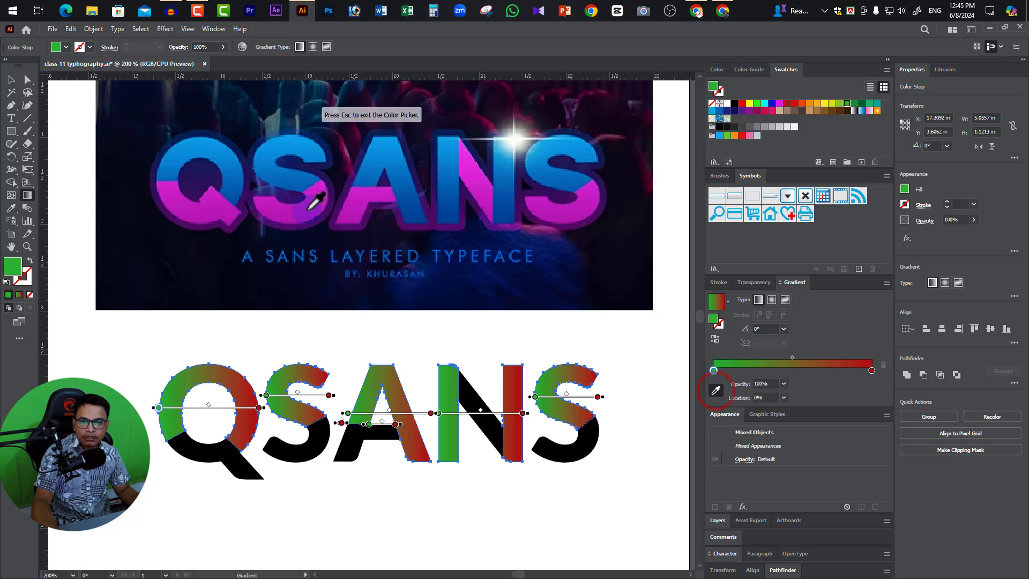
click(388, 140)
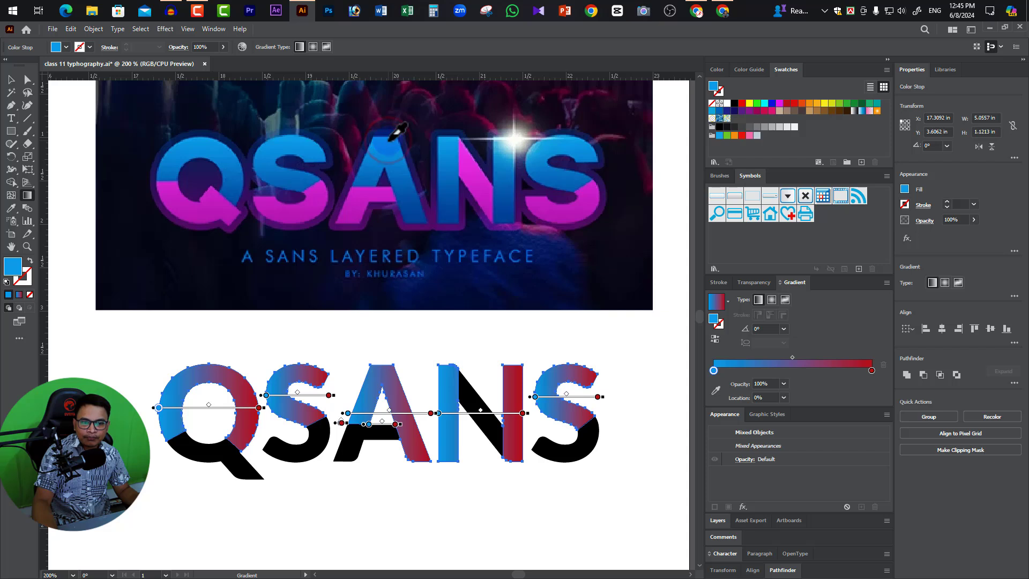
Set the gradient end to dark blue from the reference and run it vertically at -90°.
click(872, 369)
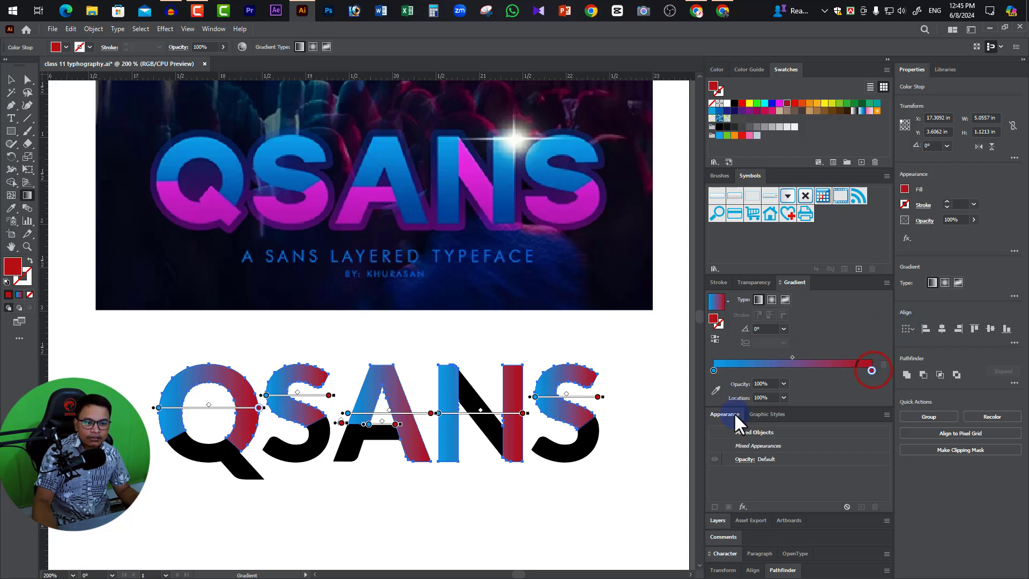
click(713, 391)
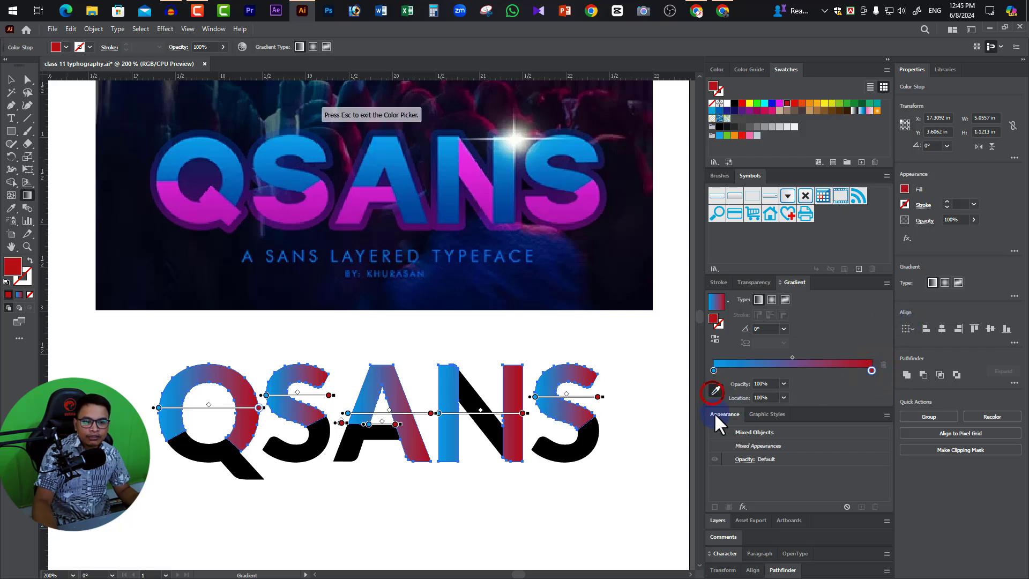
click(449, 216)
key(Escape)
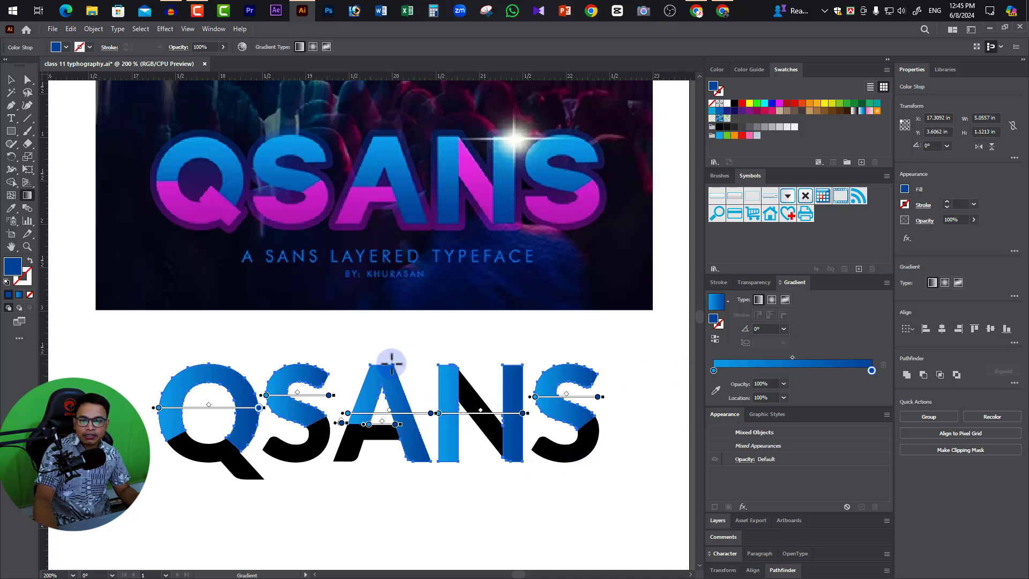
drag(389, 353, 388, 425)
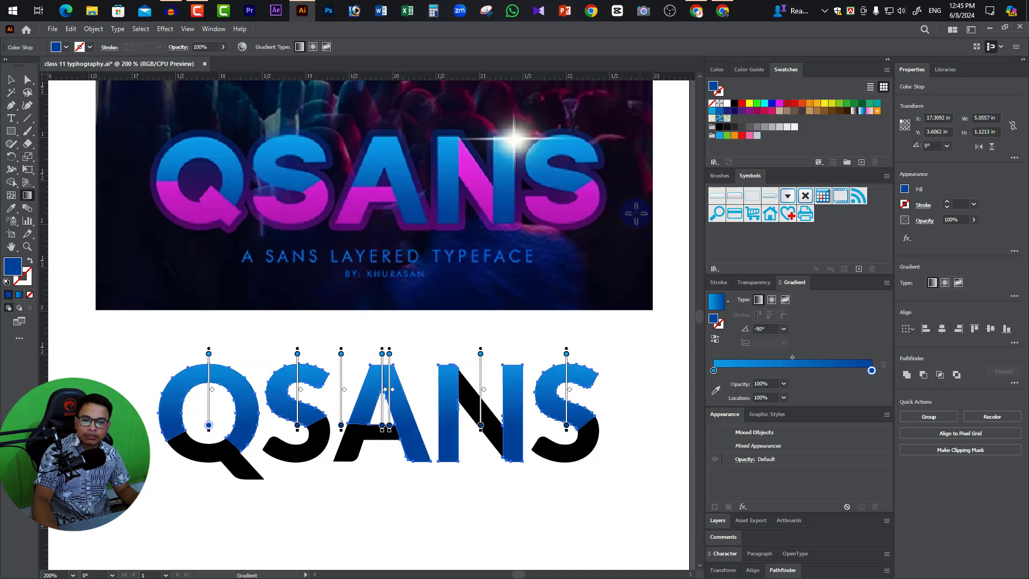
click(11, 80)
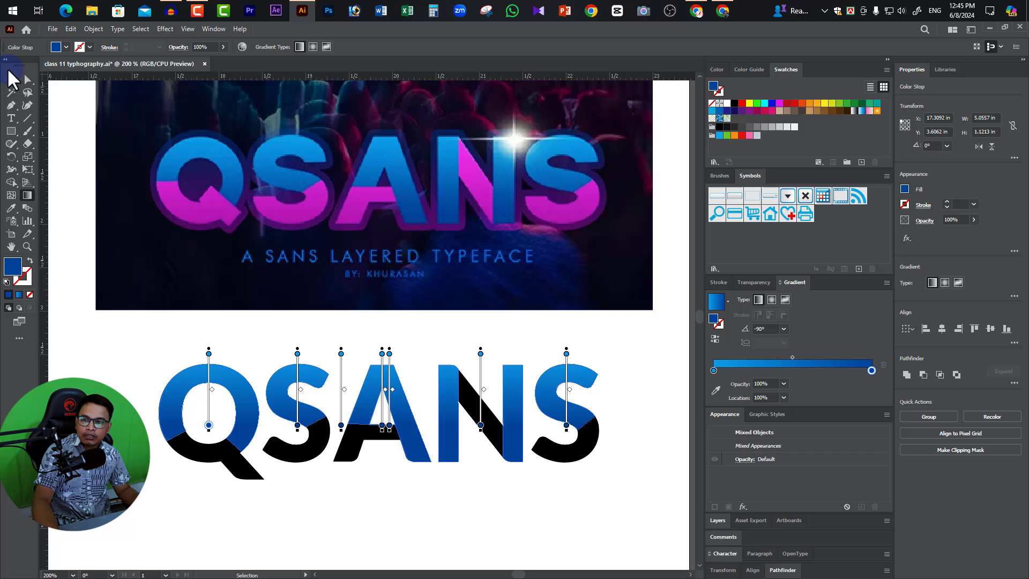
Unlock all artwork, select the QSANS group, and fill the lower pieces with sampled reference magenta.
click(549, 482)
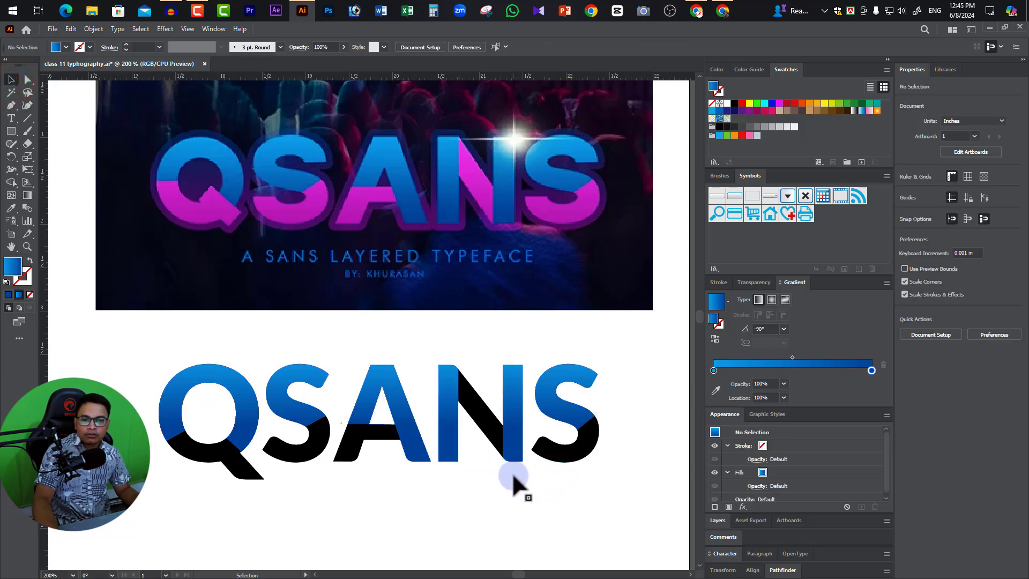
right_click(571, 453)
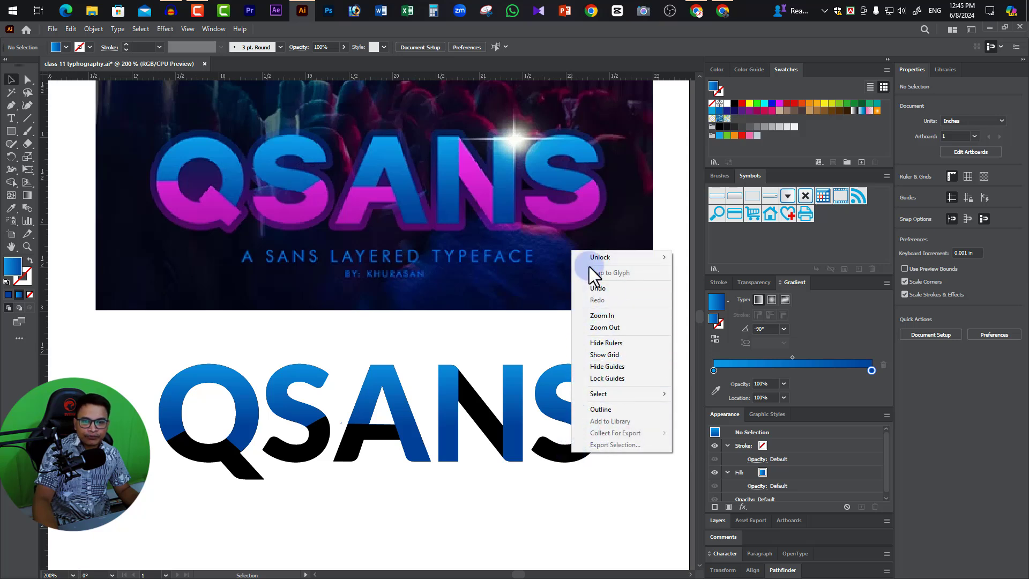
click(705, 252)
click(610, 478)
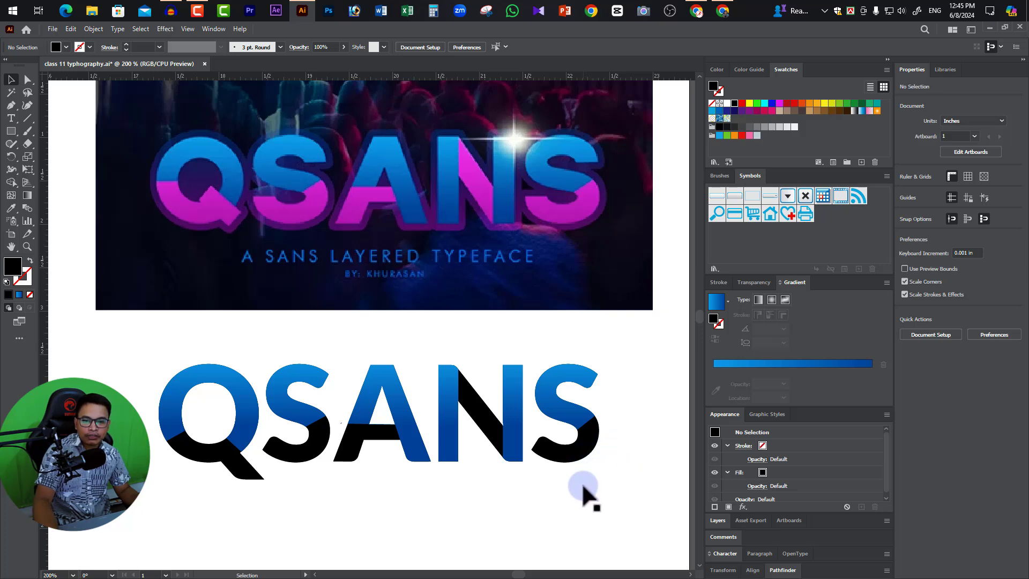
click(580, 450)
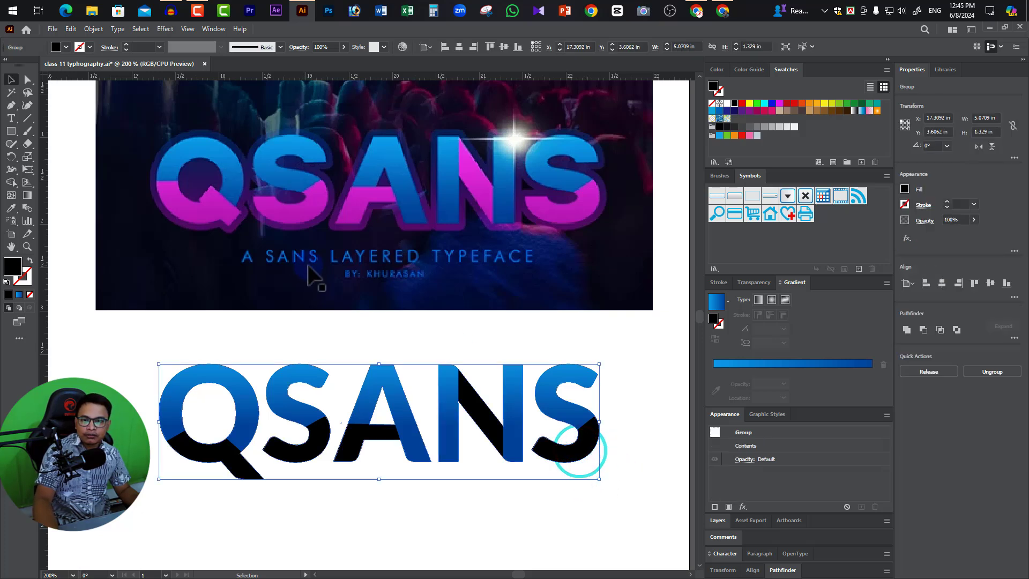
click(11, 208)
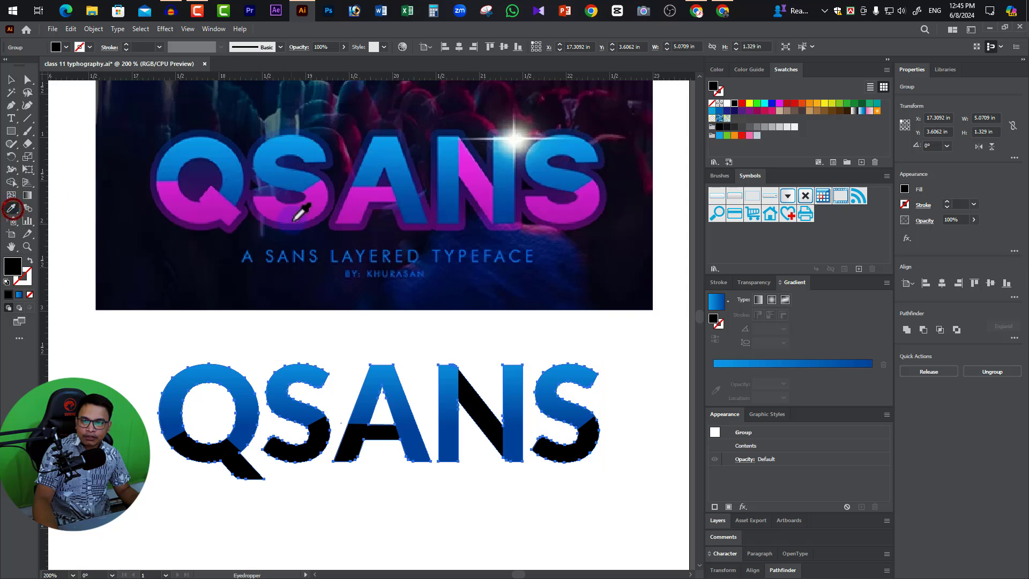
click(289, 207)
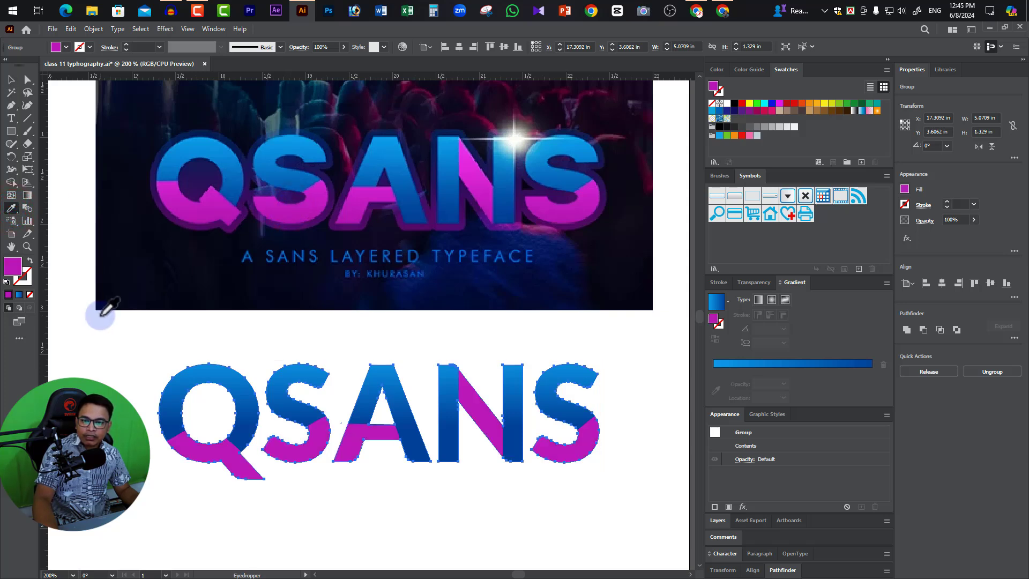
click(11, 85)
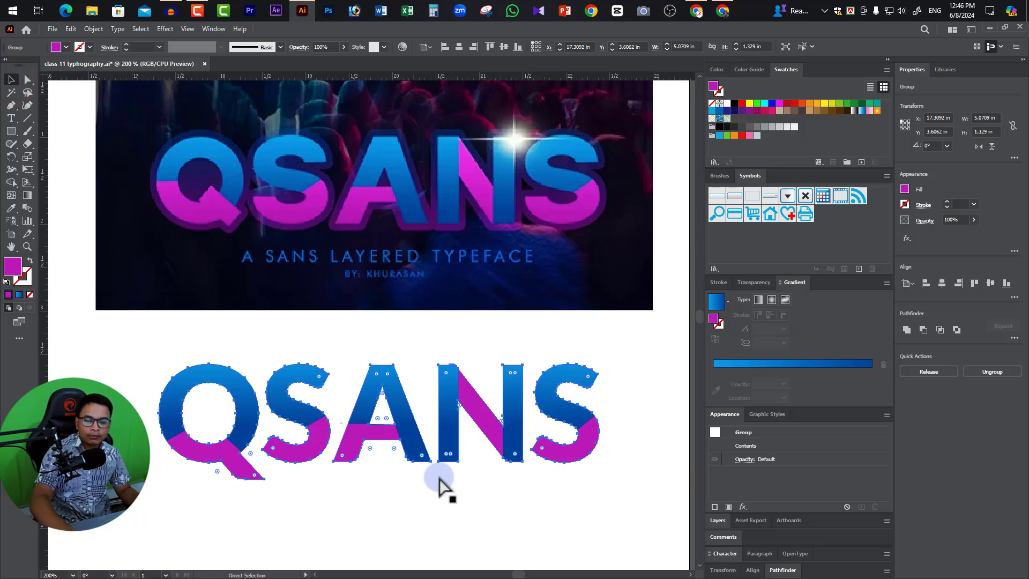
Paste a copy of the QSANS lettering and place it below the original.
key(ctrl+v)
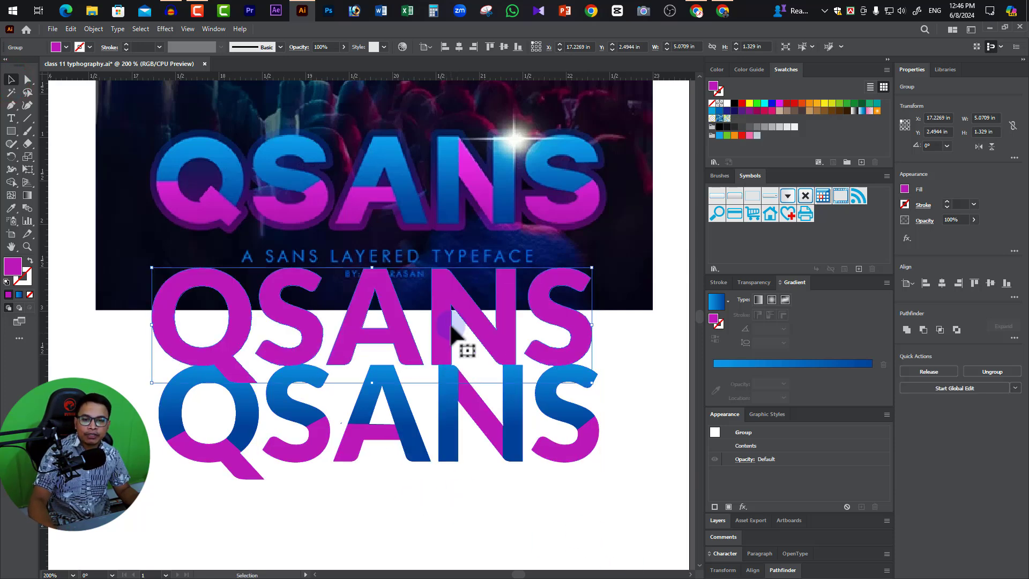
drag(444, 302, 462, 512)
key(ctrl+minus)
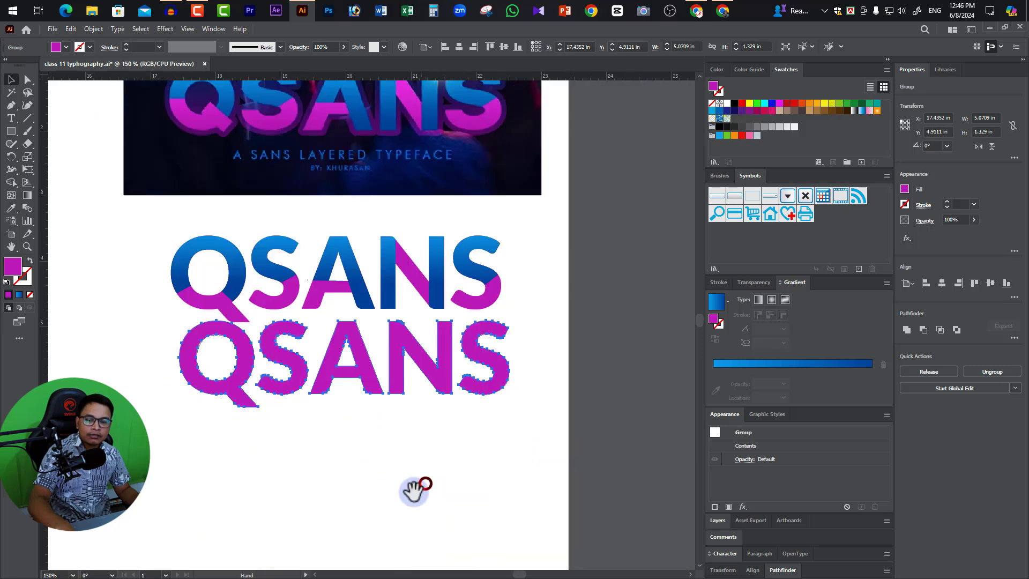
drag(413, 486, 483, 542)
key(v)
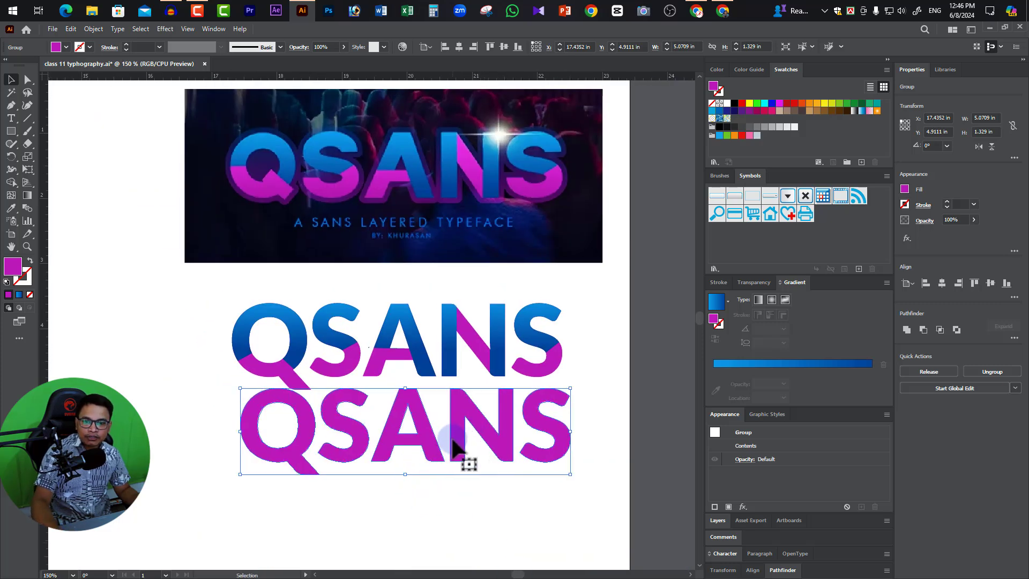
drag(464, 449, 465, 465)
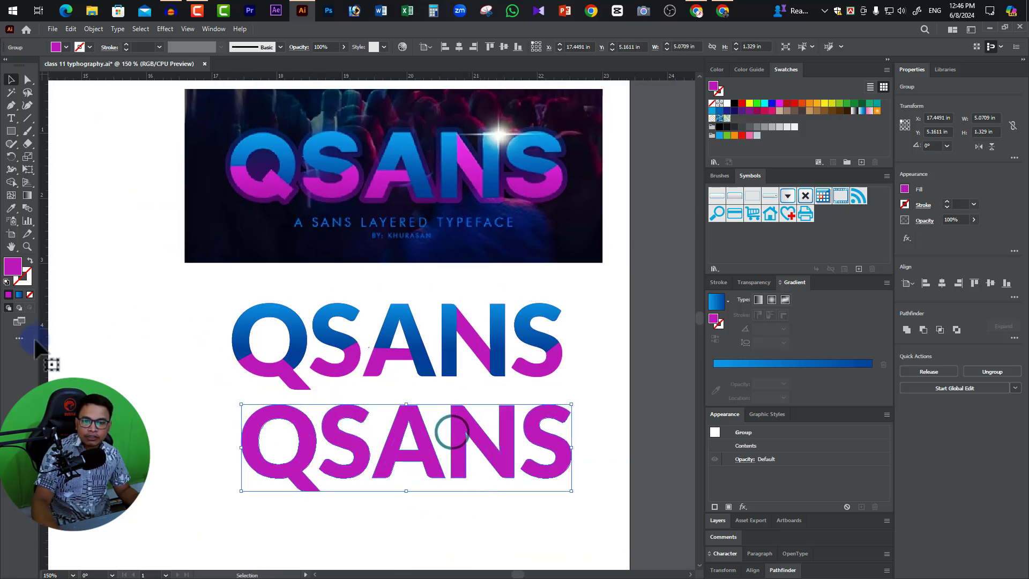
Give the copy an E50AD0 magenta stroke at 0.125 in.
double_click(28, 275)
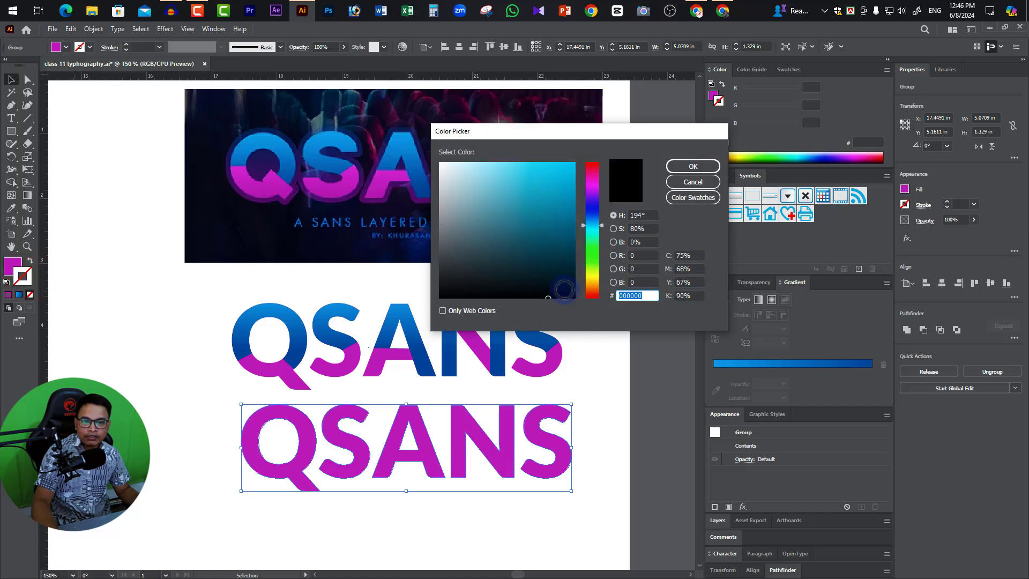
click(592, 182)
click(569, 173)
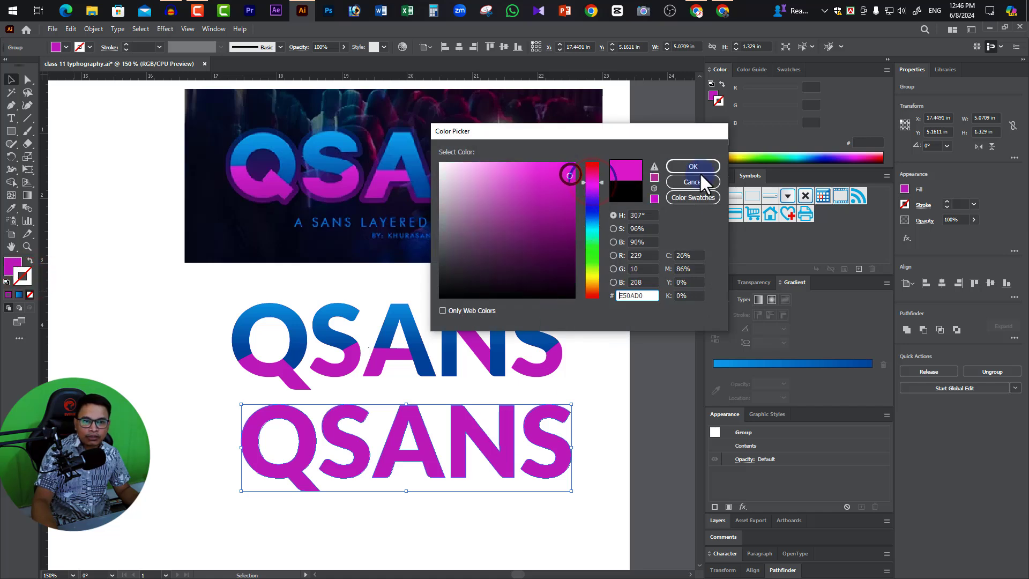
click(692, 166)
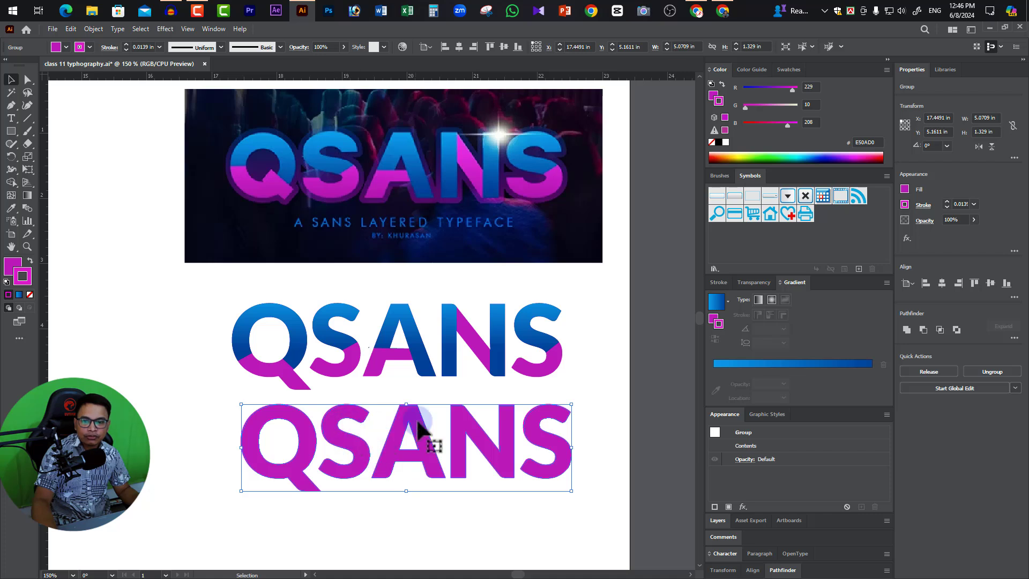
click(972, 204)
click(990, 288)
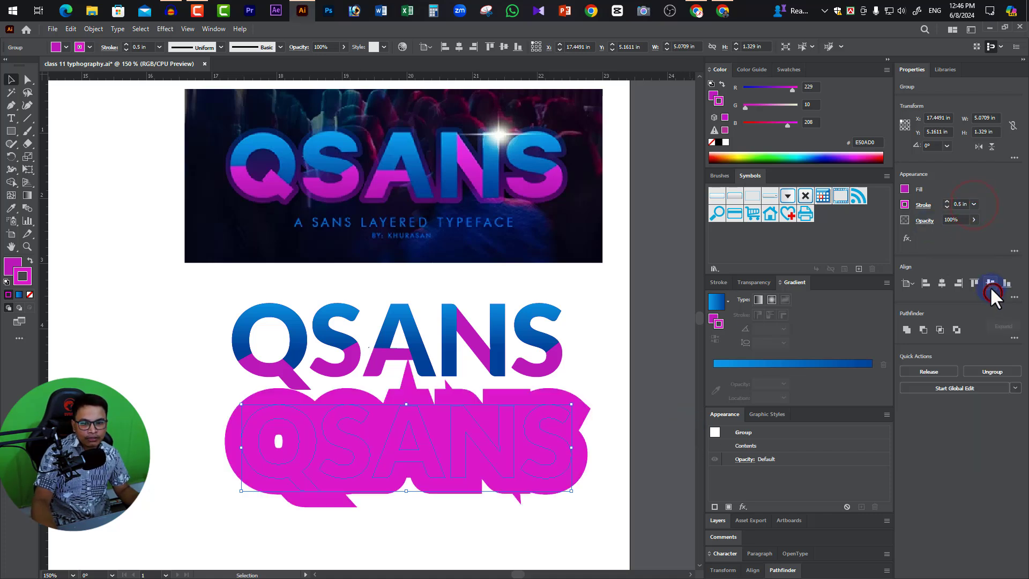
click(972, 204)
click(991, 239)
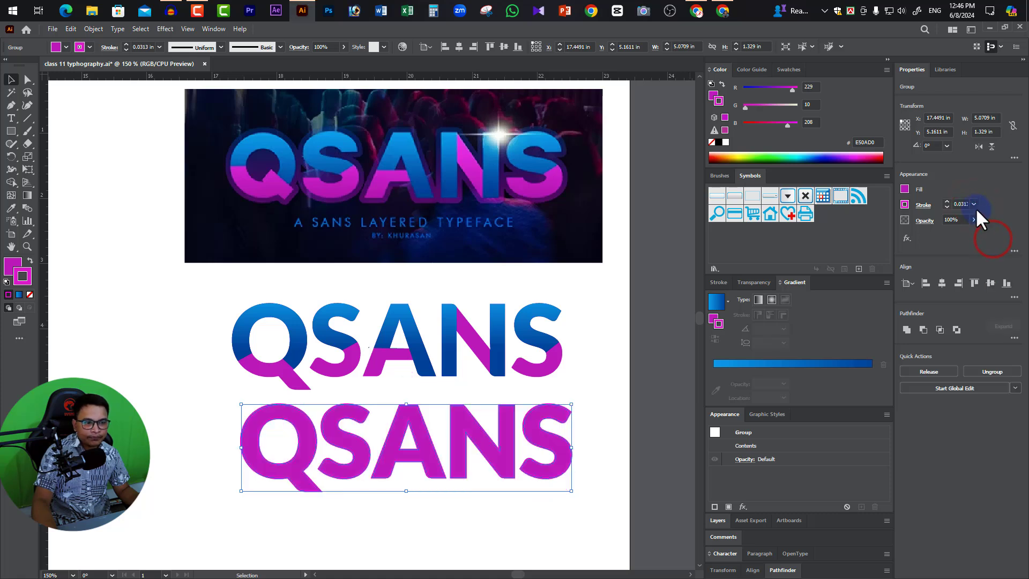
click(973, 204)
click(993, 261)
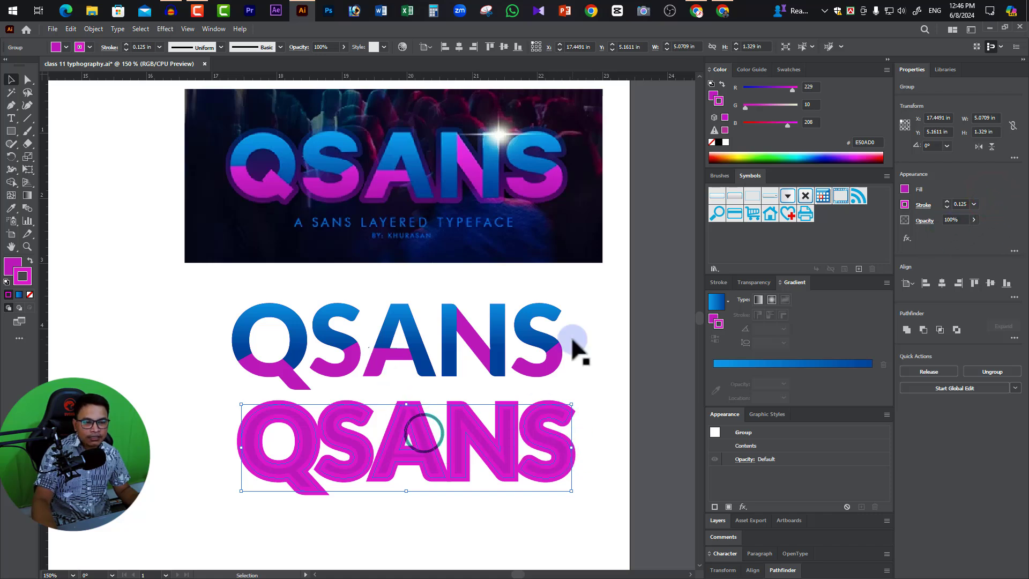
Lower the copy's opacity to 31% and align it behind the blue lettering.
click(972, 218)
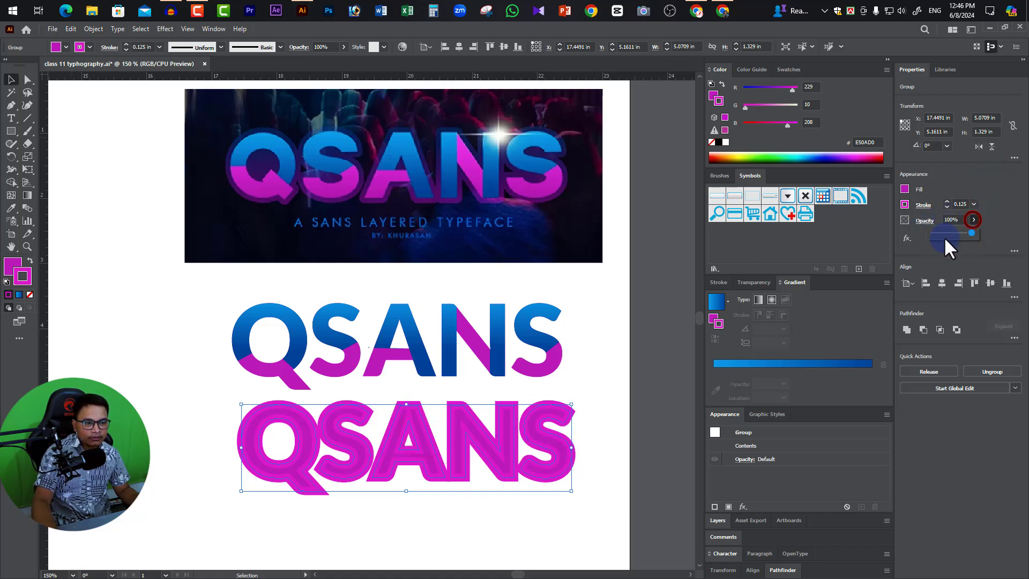
click(941, 231)
drag(941, 232, 951, 229)
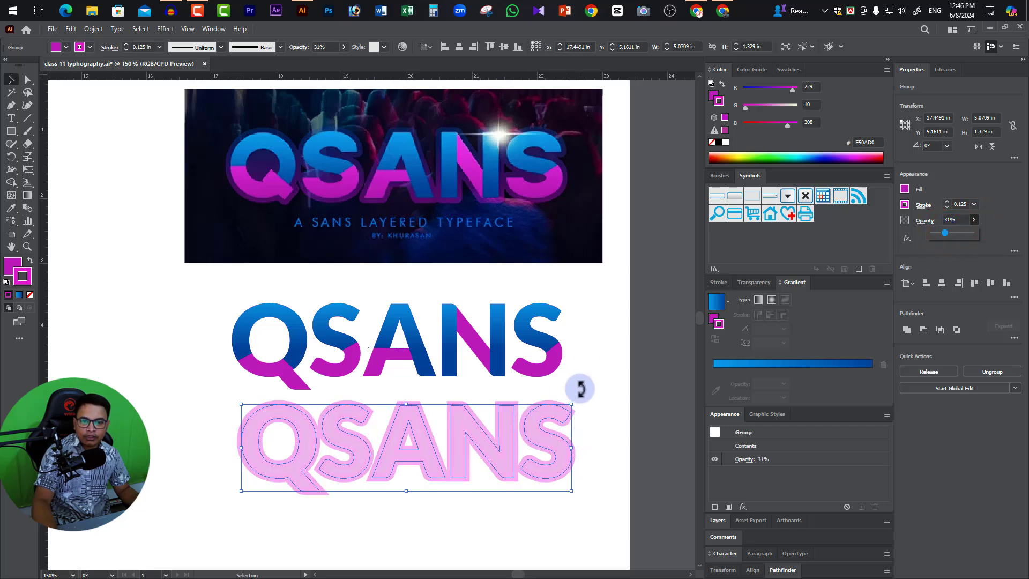
click(587, 368)
drag(540, 437, 534, 338)
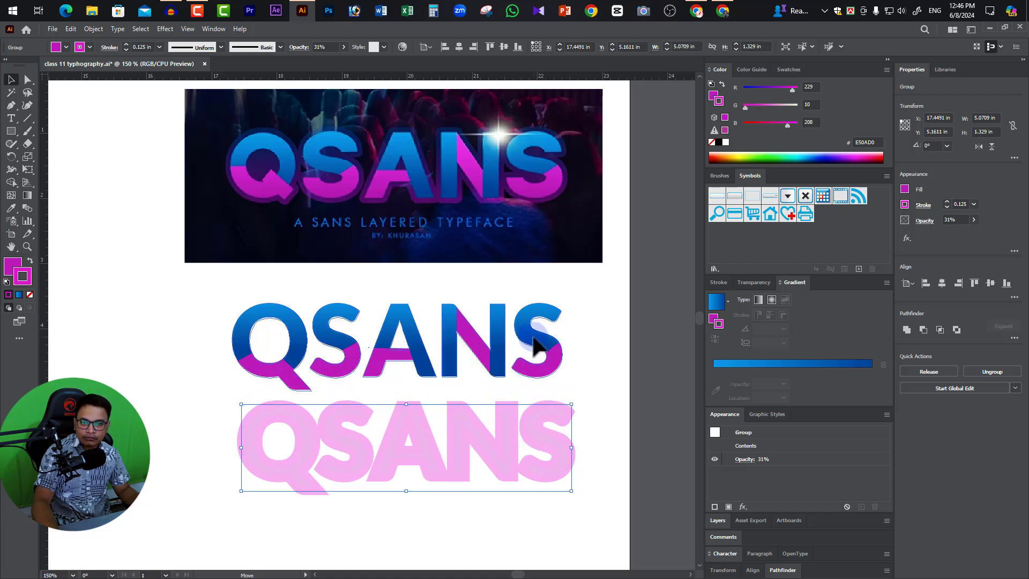
drag(533, 336, 532, 336)
click(609, 371)
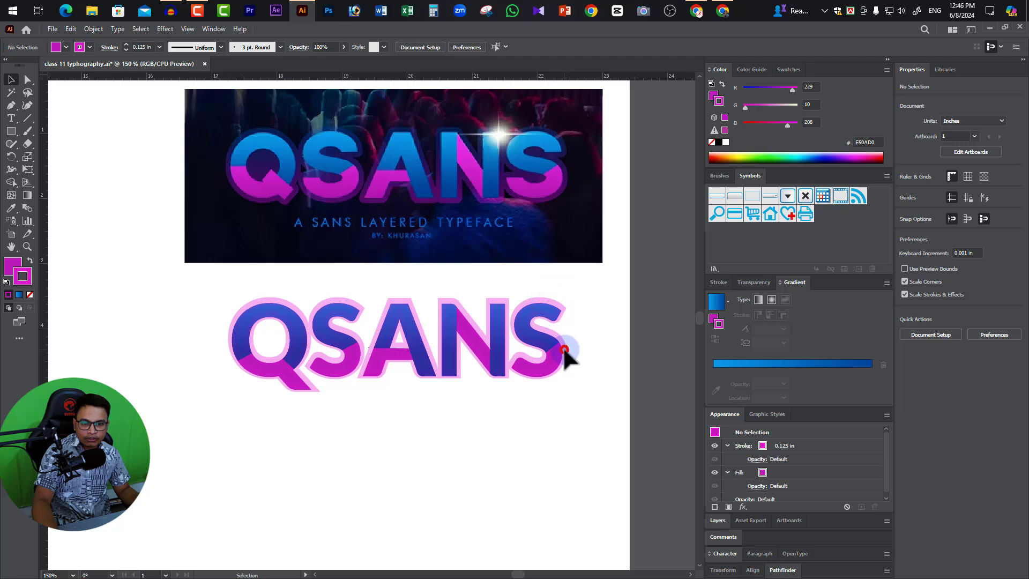
Realign the pink backing copy behind the blue QSANS lettering.
drag(533, 374, 555, 402)
key(ctrl+plus)
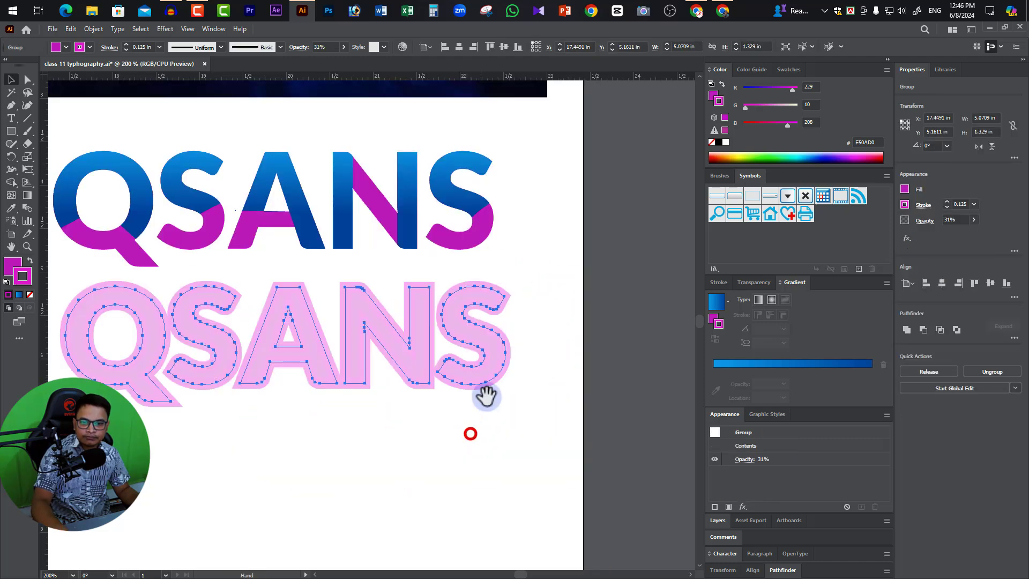
drag(486, 396, 646, 481)
drag(480, 432, 470, 304)
click(579, 469)
scroll(578, 466, down, 3)
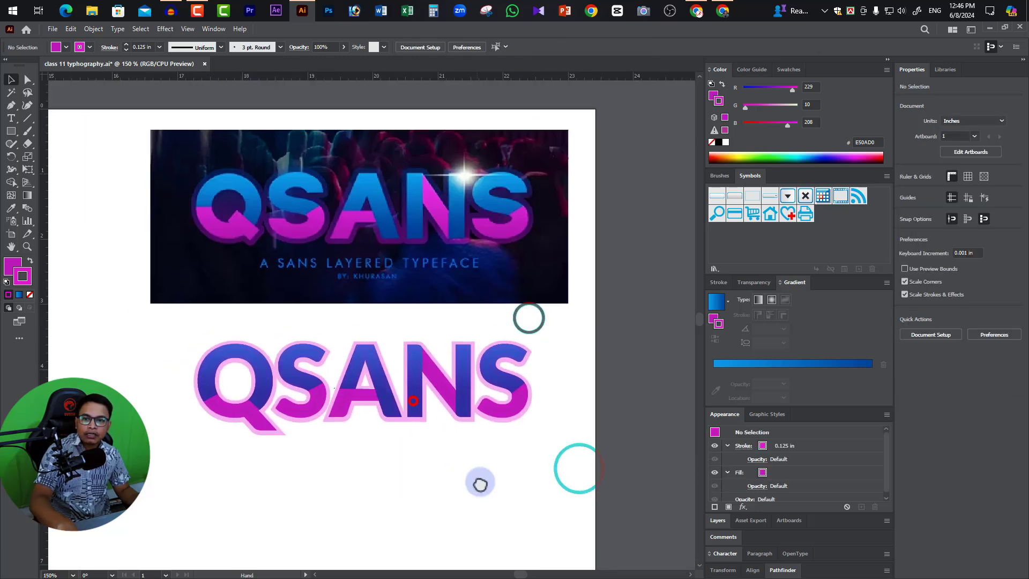
drag(577, 464, 574, 485)
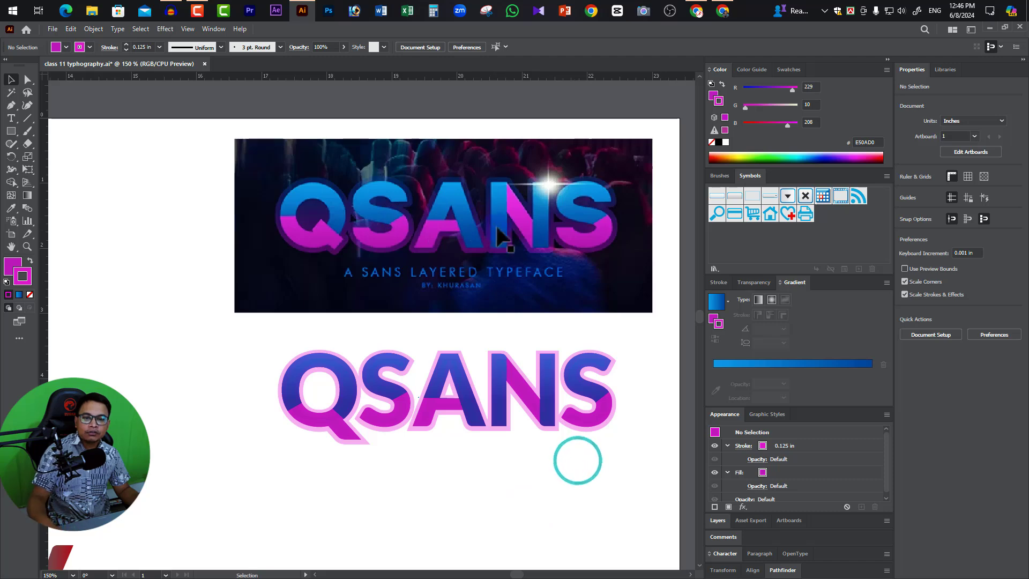
Zoom out and pan across the artboard to bring the reference banner and QSANS into view.
click(541, 449)
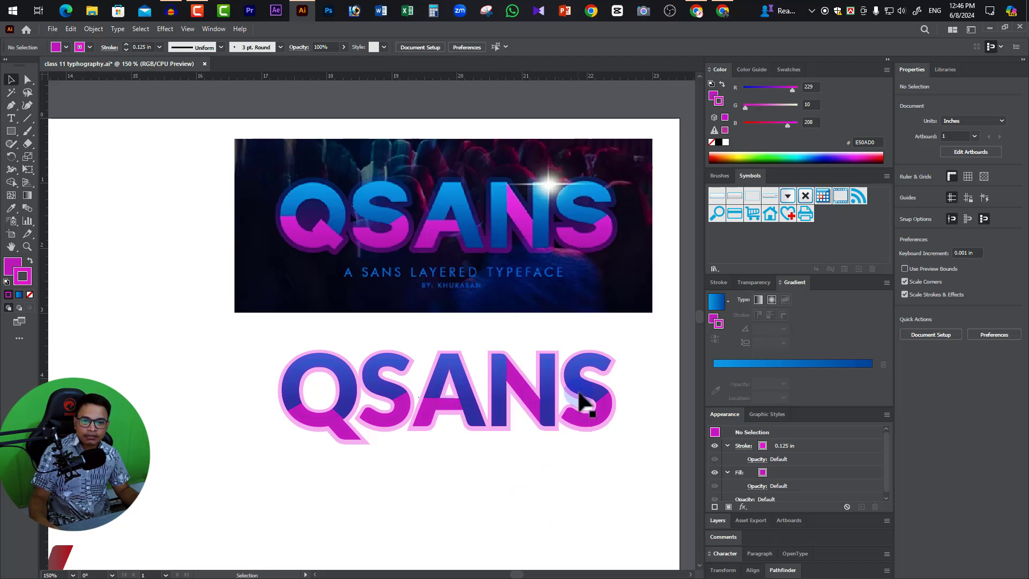
click(587, 365)
click(645, 398)
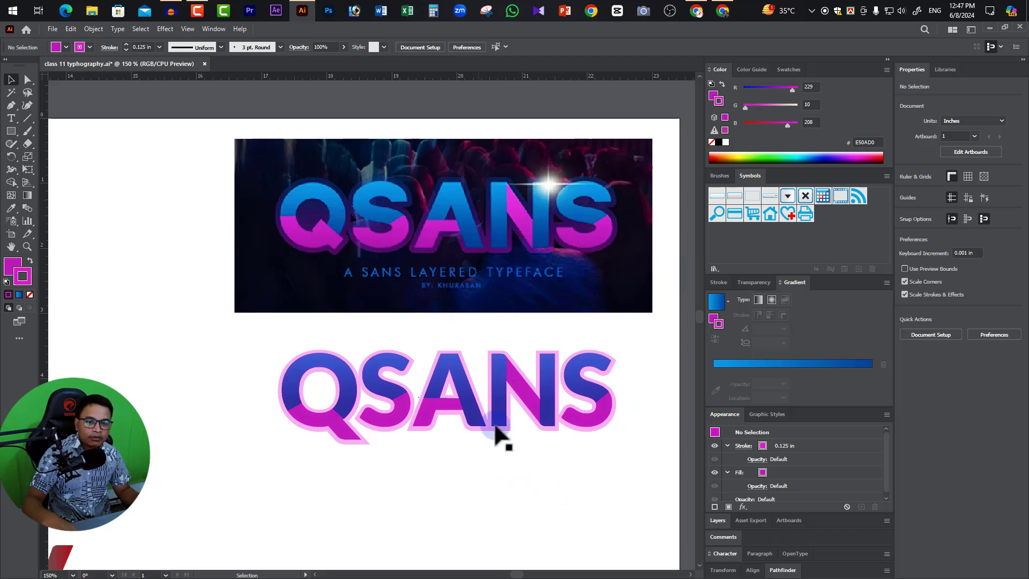
key(ctrl+minus)
drag(337, 397, 410, 309)
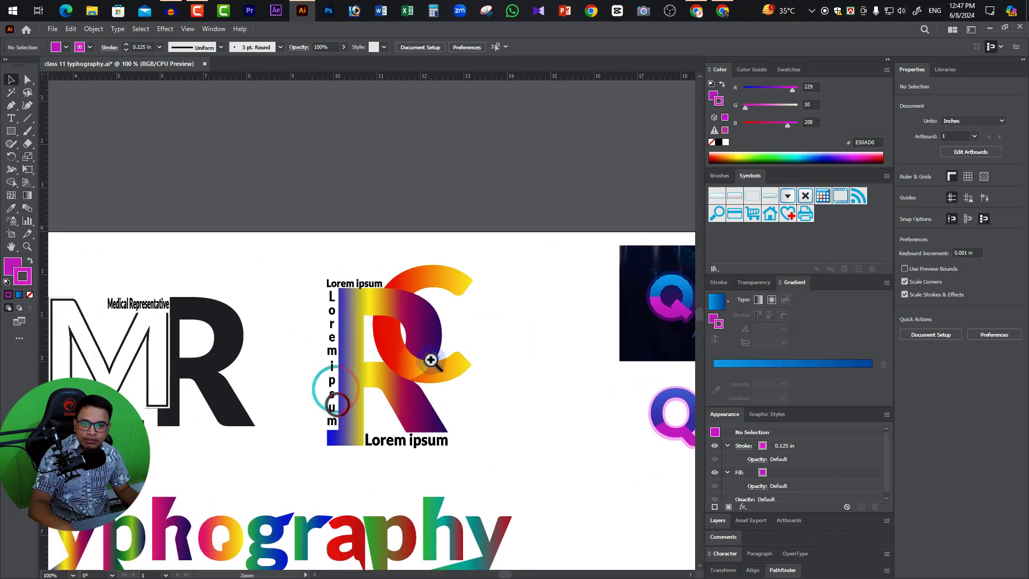
mouse_move(430, 448)
mouse_down()
mouse_move(388, 430)
mouse_move(367, 438)
mouse_up()
drag(607, 407, 457, 407)
Move the banner and QSANS text right, then bring up the GraphicRiver Qsans Layered Font page.
drag(306, 184, 613, 429)
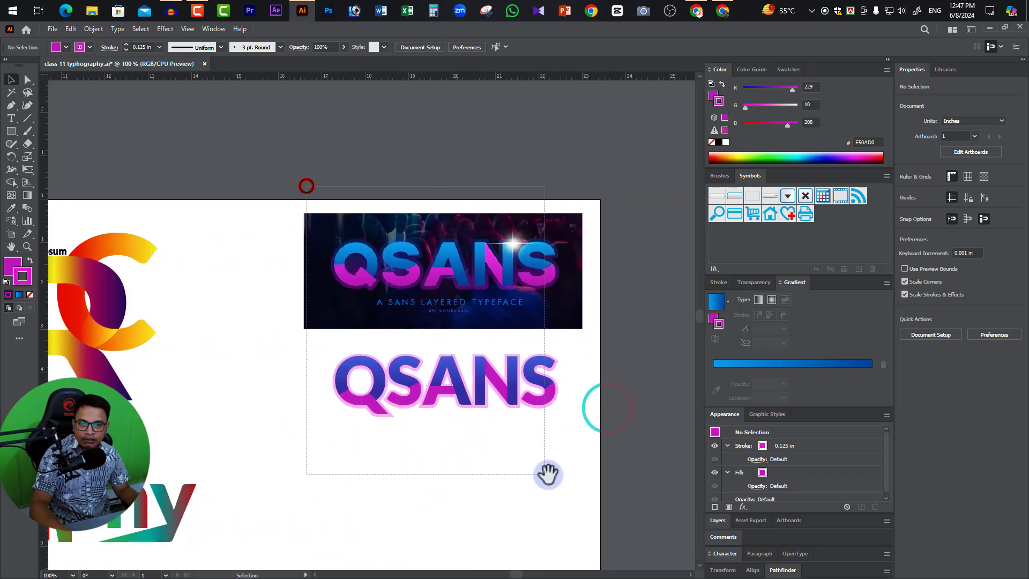
mouse_move(370, 280)
mouse_down()
mouse_move(608, 314)
mouse_move(505, 305)
mouse_up()
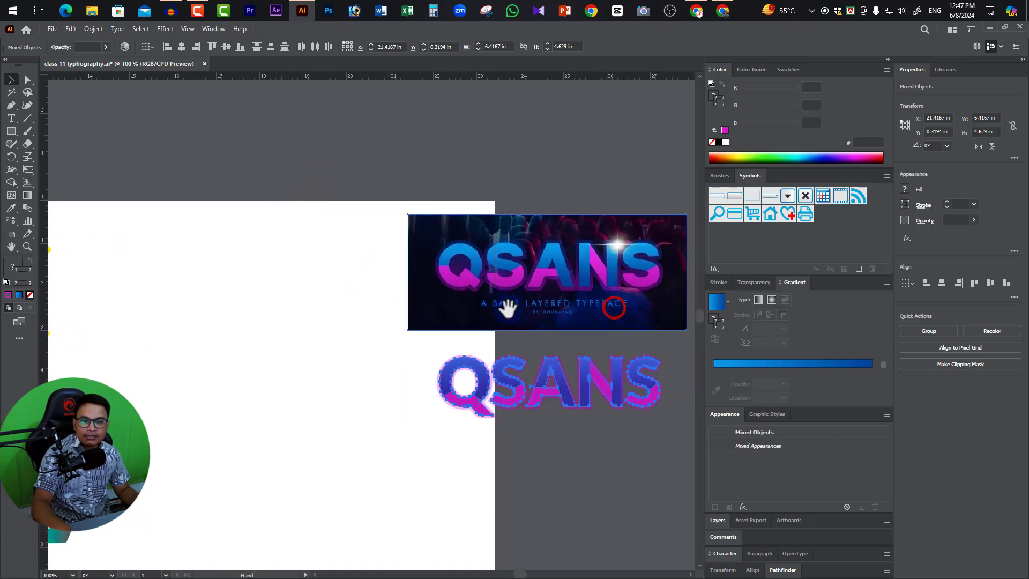
click(721, 12)
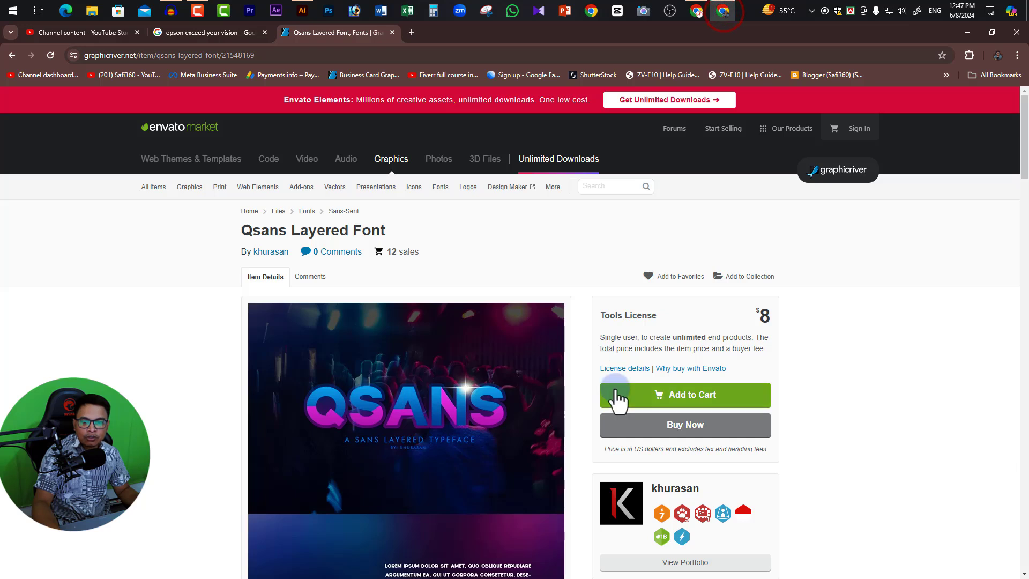
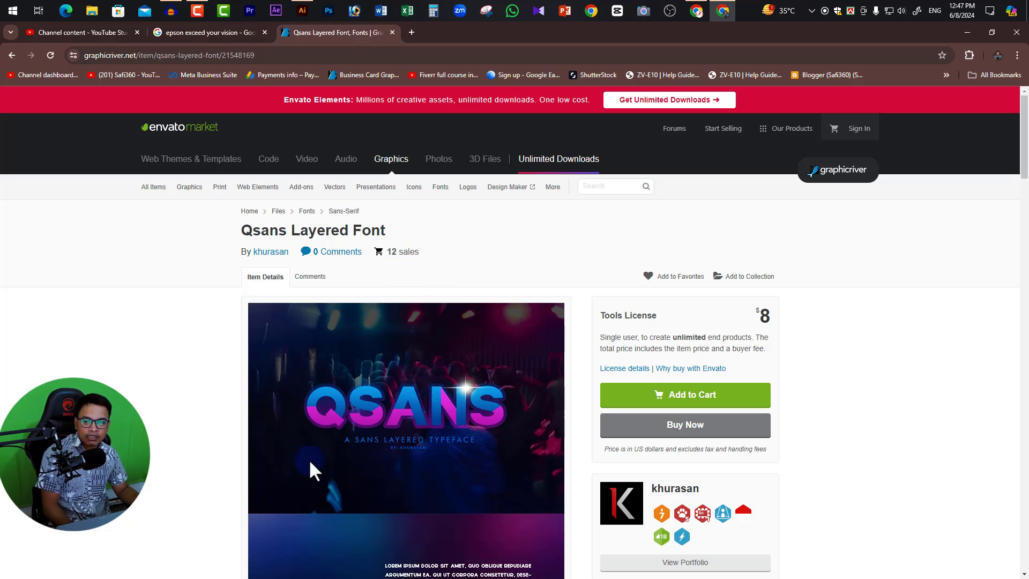
Return to Illustrator and zoom to 150% on empty space beside the monogram.
scroll(455, 428, down, 3)
scroll(458, 426, down, 2)
scroll(457, 425, up, 5)
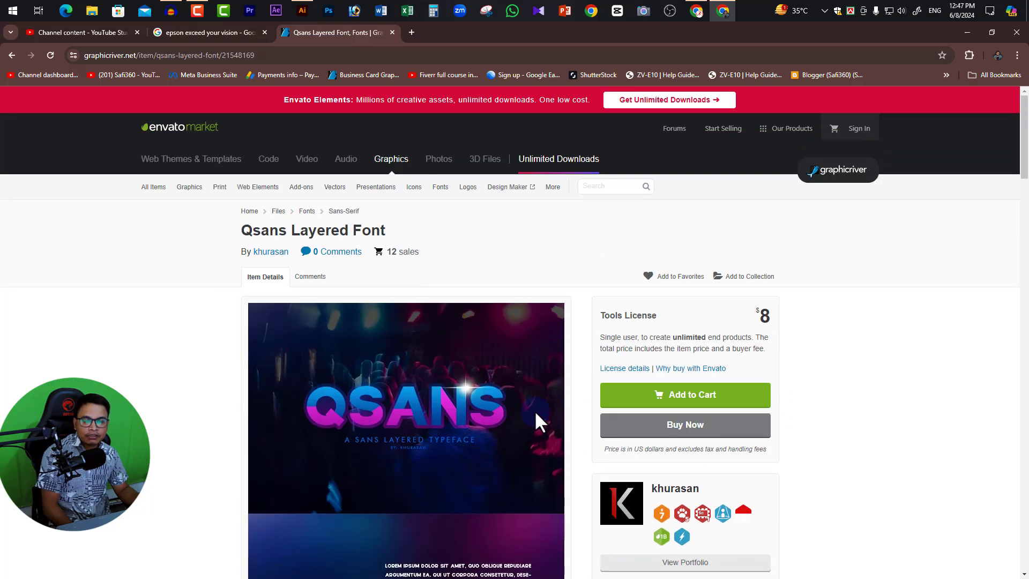
click(967, 32)
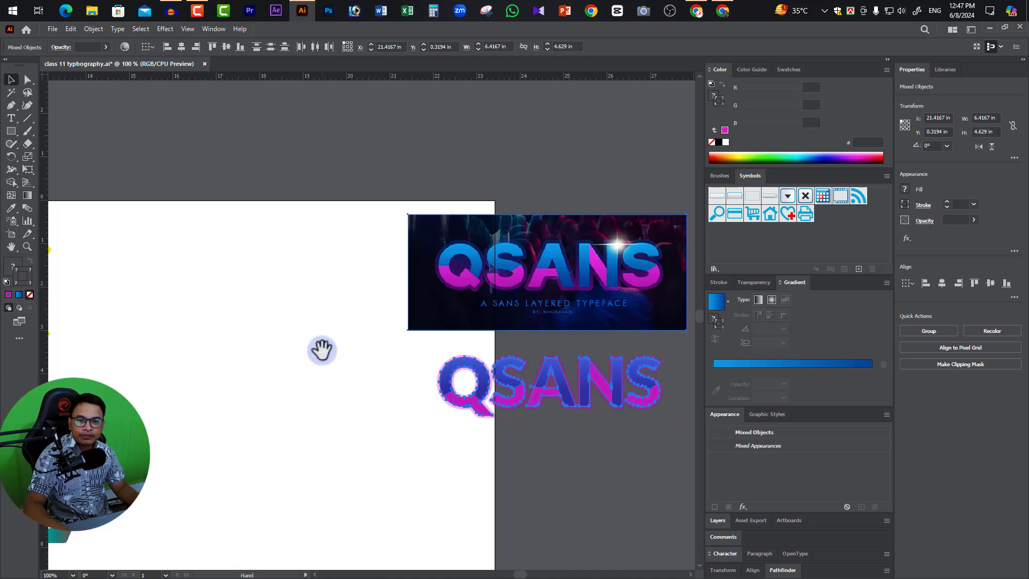
drag(321, 351, 481, 355)
ctrl+click(368, 271)
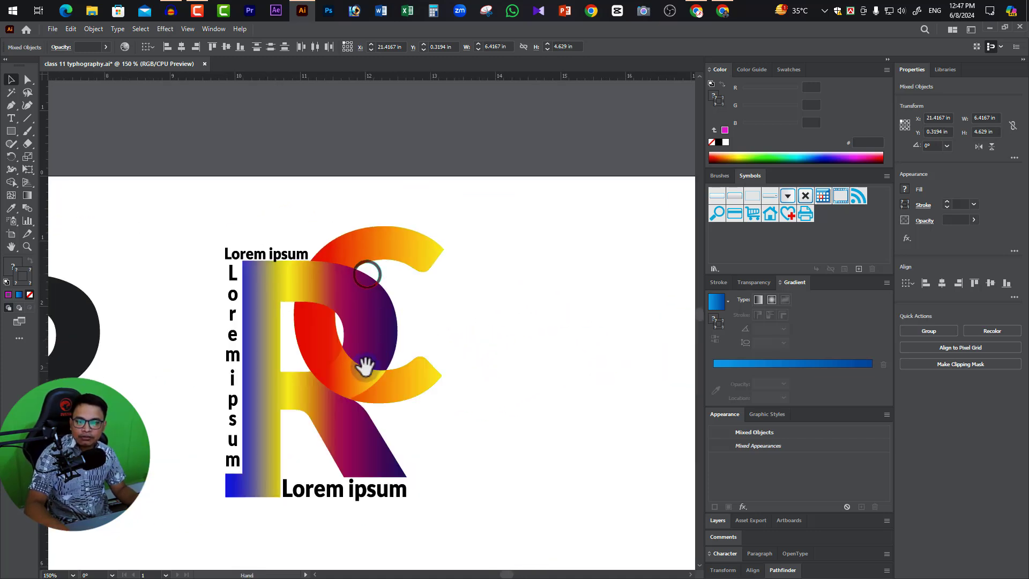
drag(370, 399, 316, 340)
drag(489, 381, 443, 381)
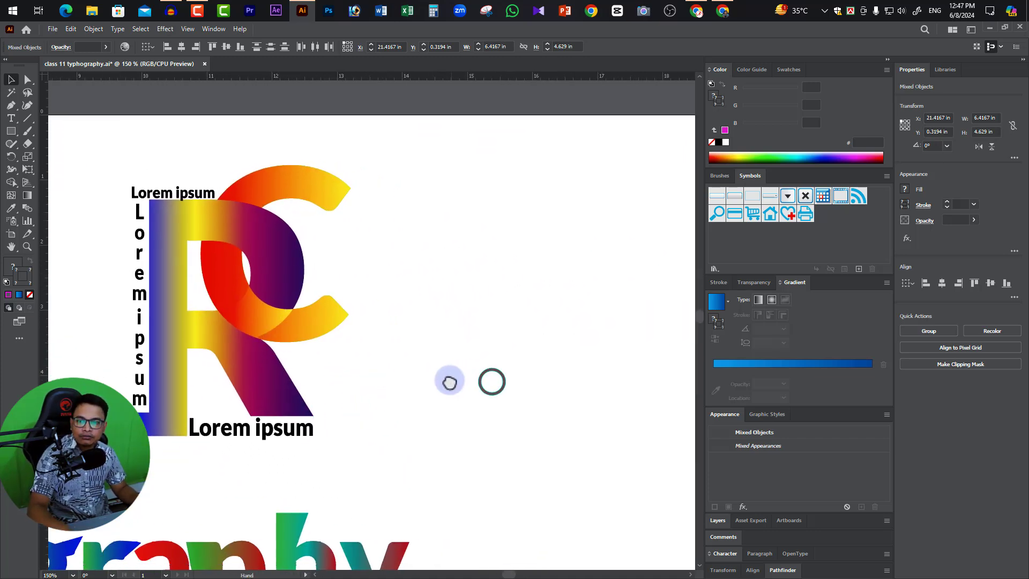
Type a black letter R, scale it to about 4.22 in, and Alt-drag a copy below.
click(11, 118)
click(499, 250)
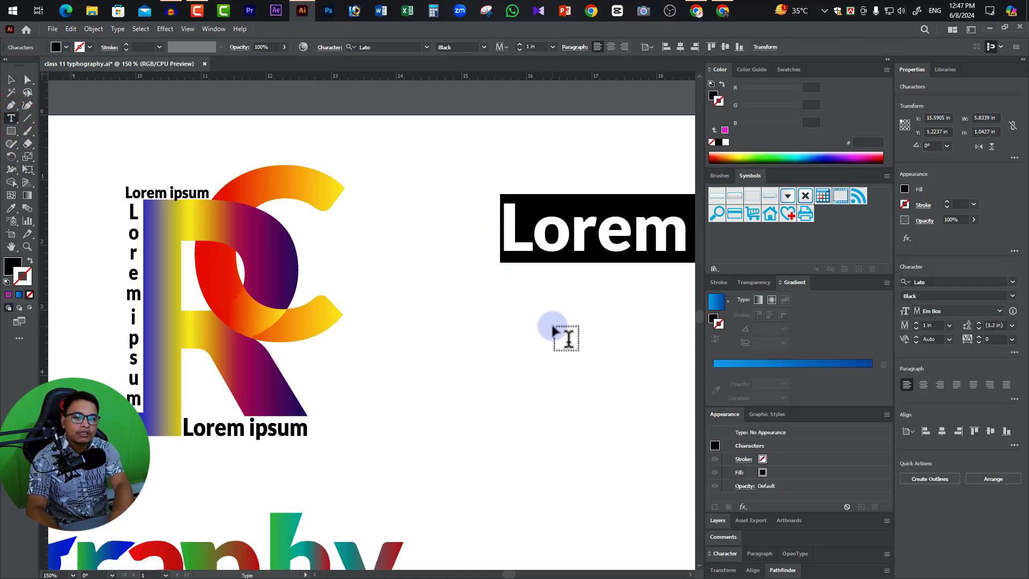
text(R)
click(12, 79)
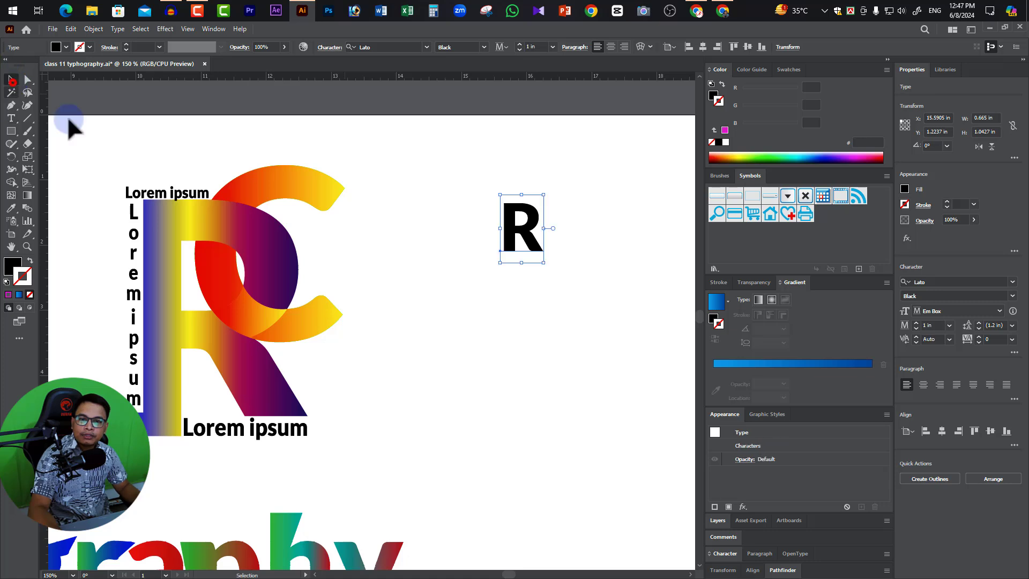
drag(543, 263, 536, 322)
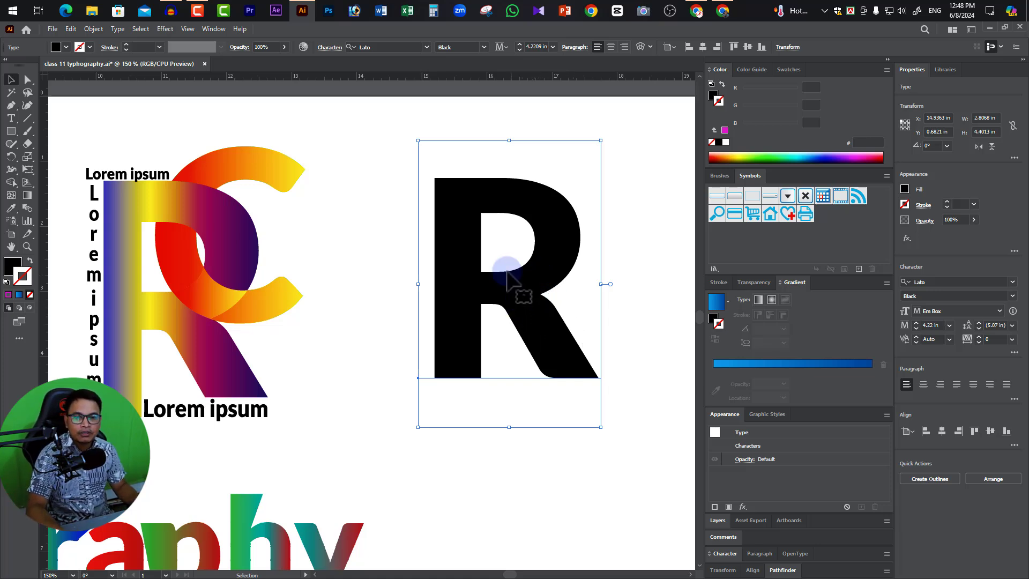
drag(559, 248, 630, 481)
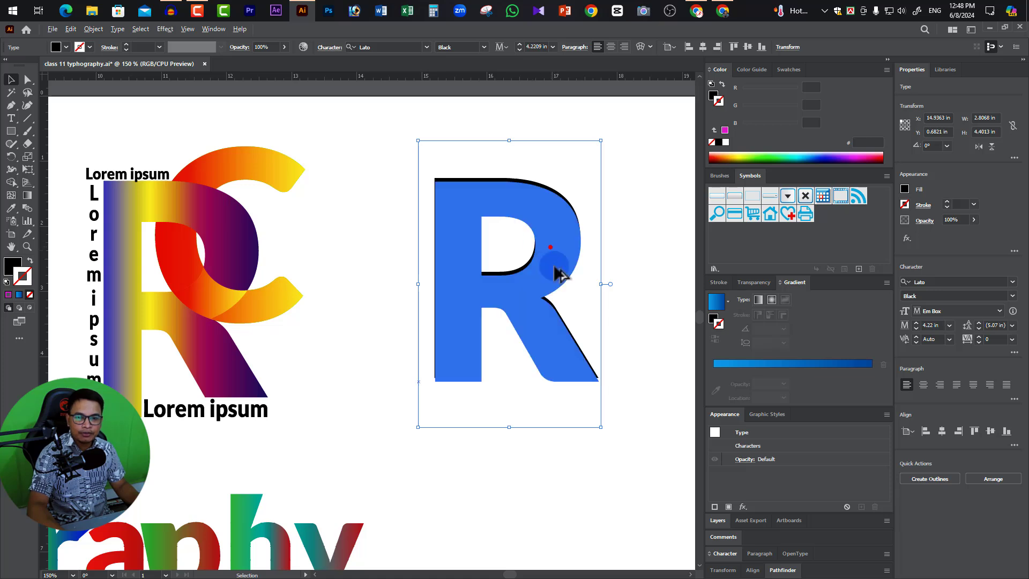
Change the copied R to a C, resize it to overlap the R, and select both letters.
double_click(630, 481)
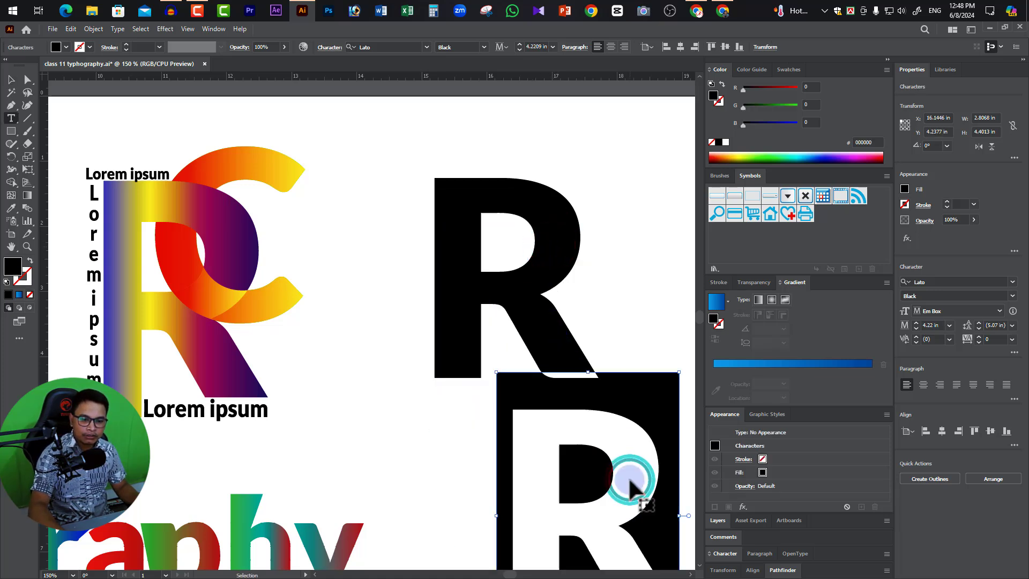
text(C)
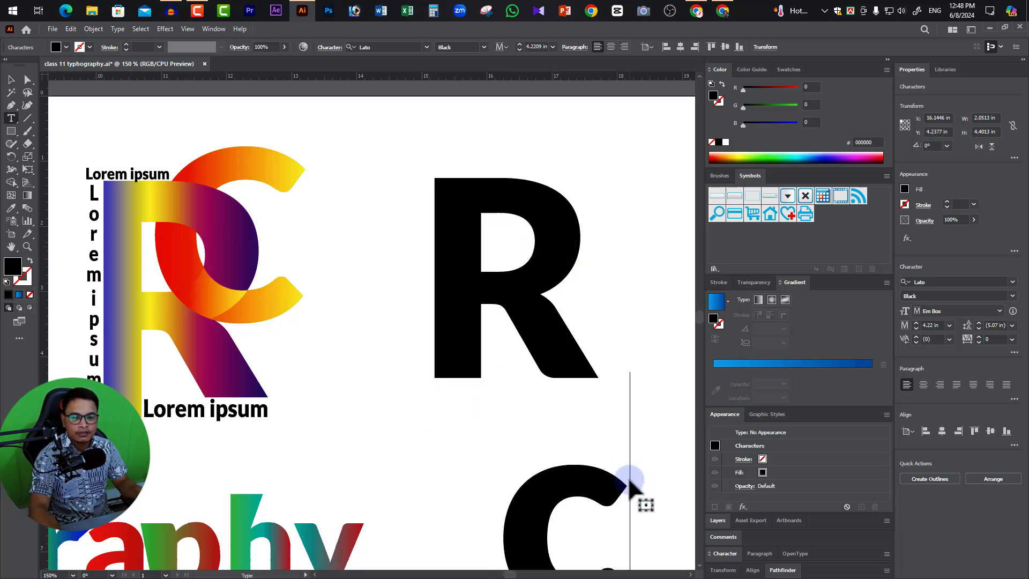
click(11, 80)
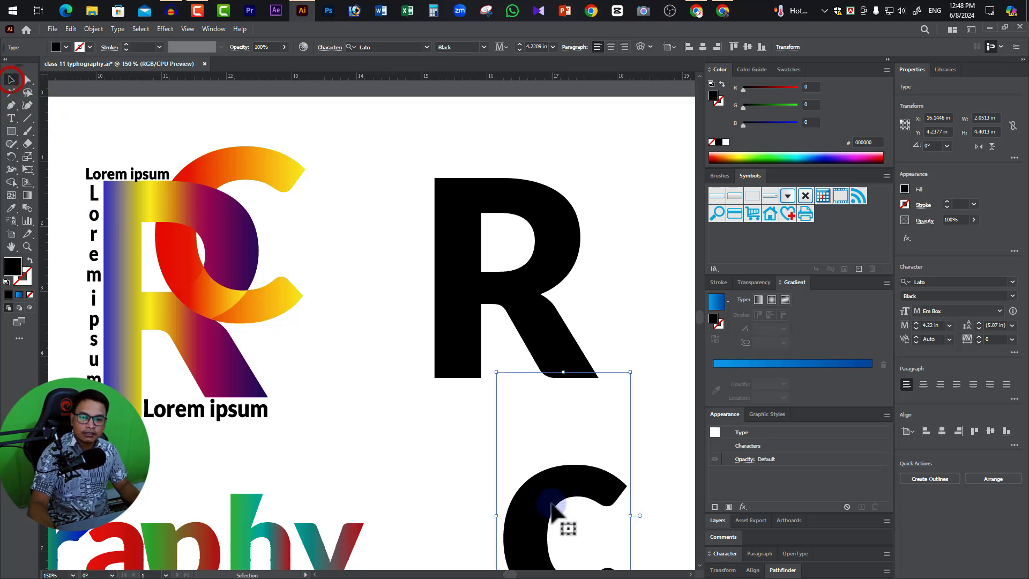
mouse_move(552, 499)
mouse_down()
mouse_move(552, 271)
mouse_move(605, 225)
mouse_move(599, 242)
mouse_move(532, 273)
mouse_up()
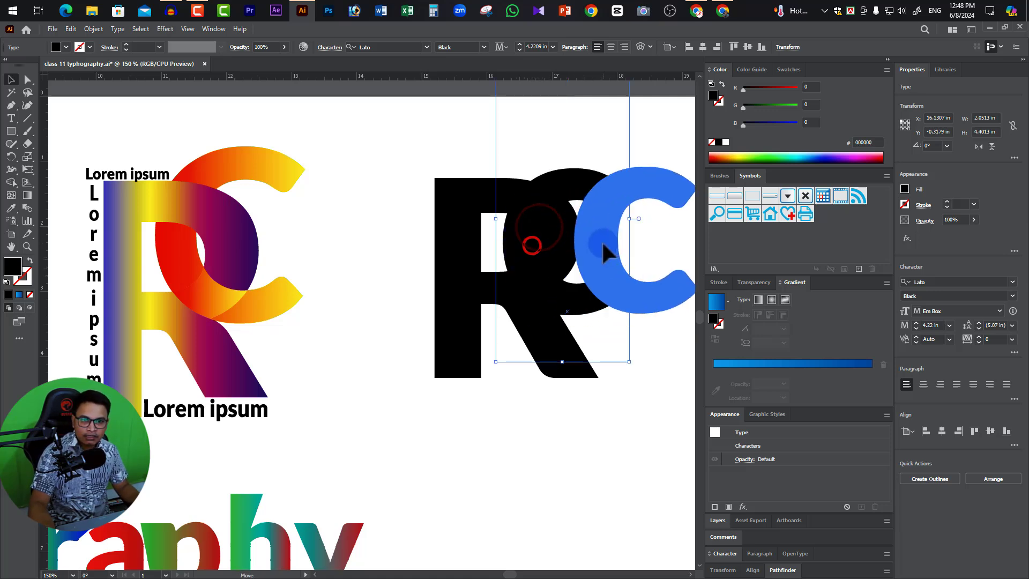
drag(532, 245, 616, 246)
mouse_move(690, 221)
mouse_down()
mouse_move(652, 221)
mouse_move(685, 220)
mouse_up()
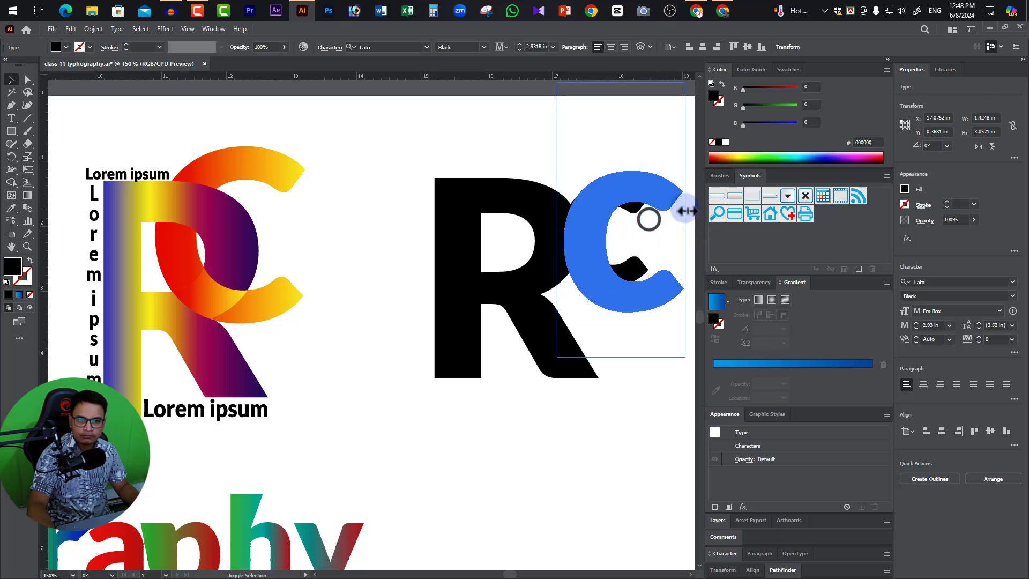
mouse_move(583, 243)
mouse_down()
mouse_move(504, 239)
mouse_move(508, 229)
mouse_up()
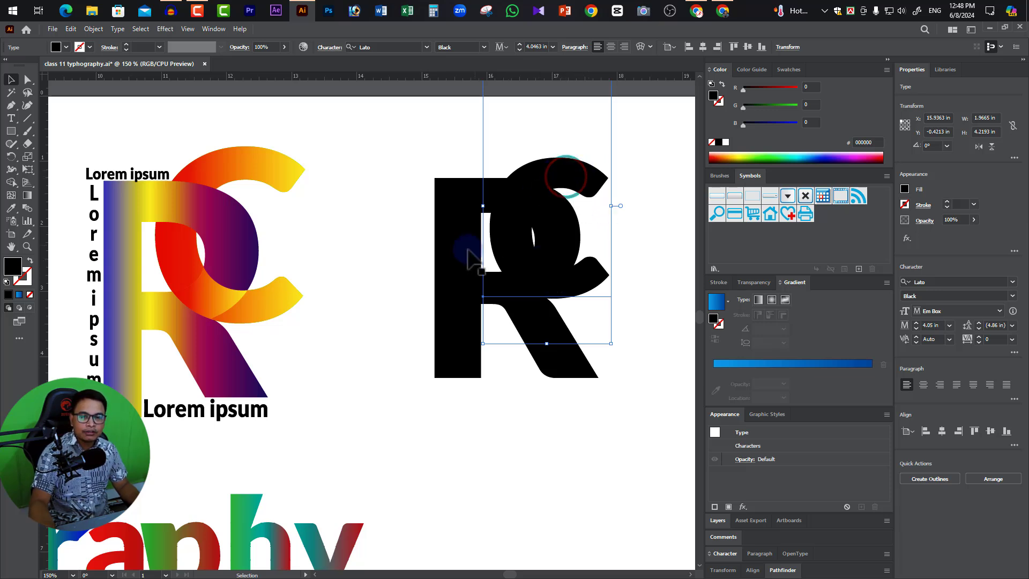
shift+click(450, 301)
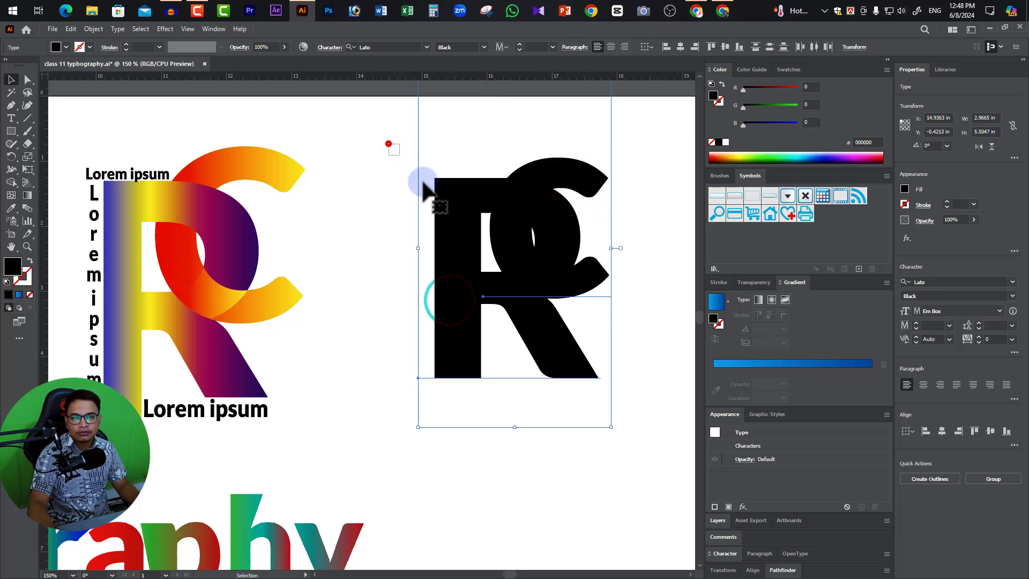
right_click(532, 264)
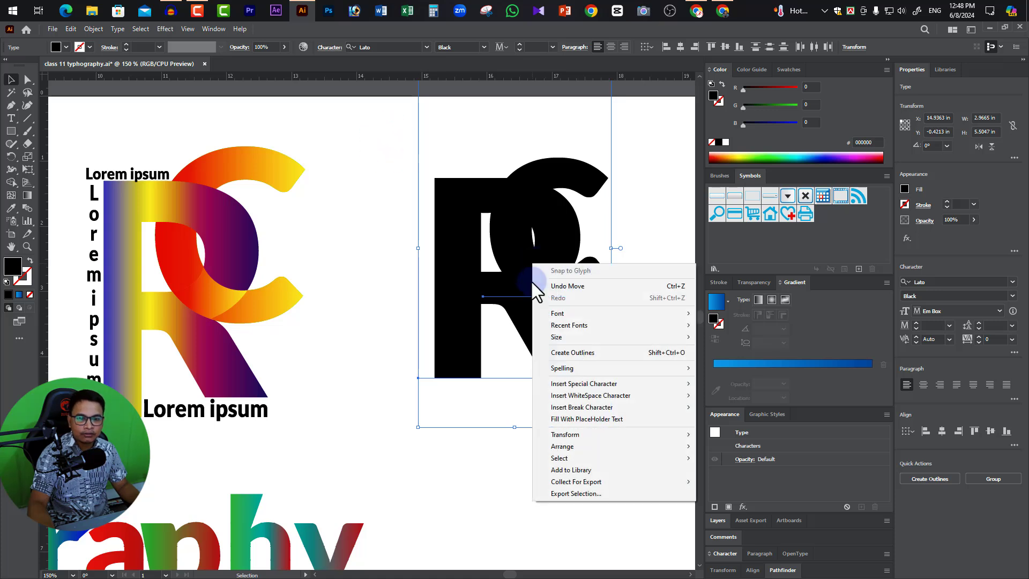
Convert the R and C to outlines and nudge the C slightly left and down.
click(585, 356)
click(515, 464)
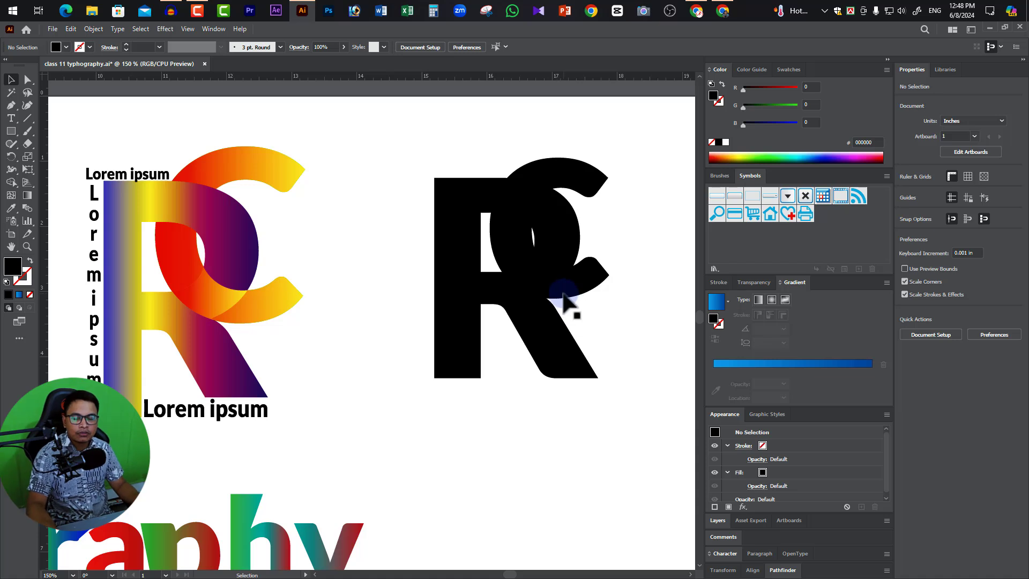
drag(557, 287, 561, 275)
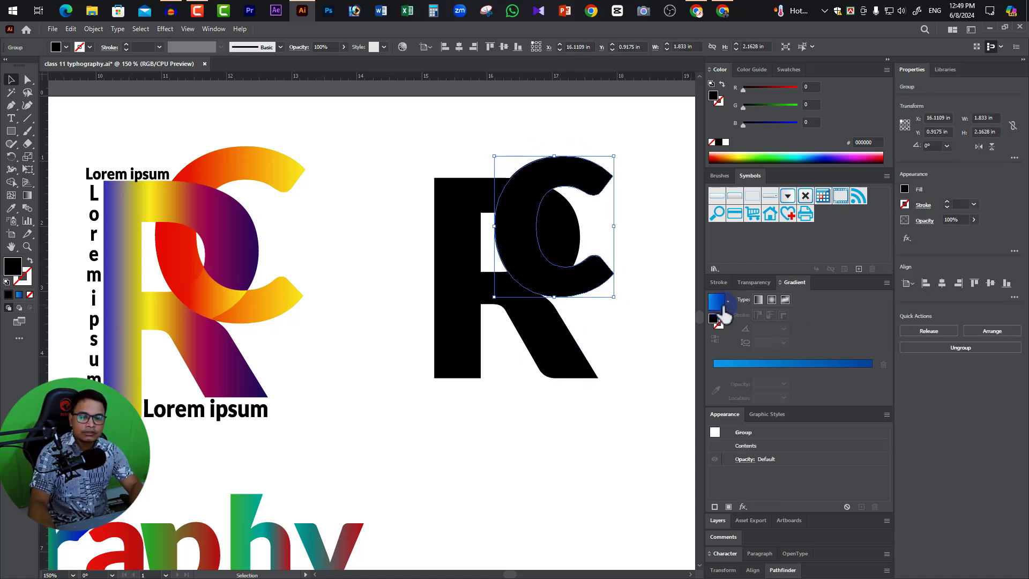
key(Left)
key(Left)
key(Left)
key(Left)
key(Left)
key(Left)
key(Left)
key(Left)
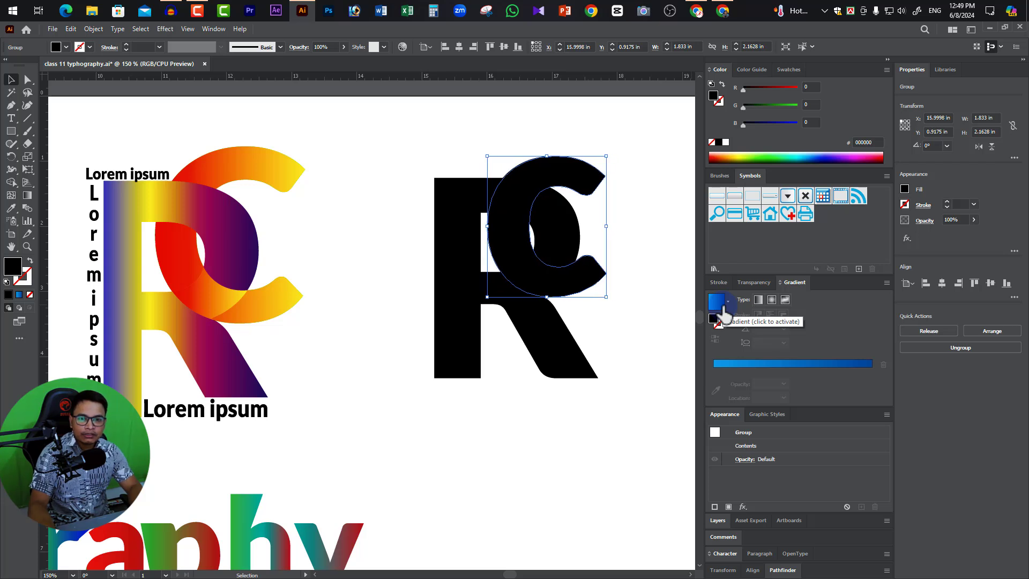
key(Down)
key(Down)
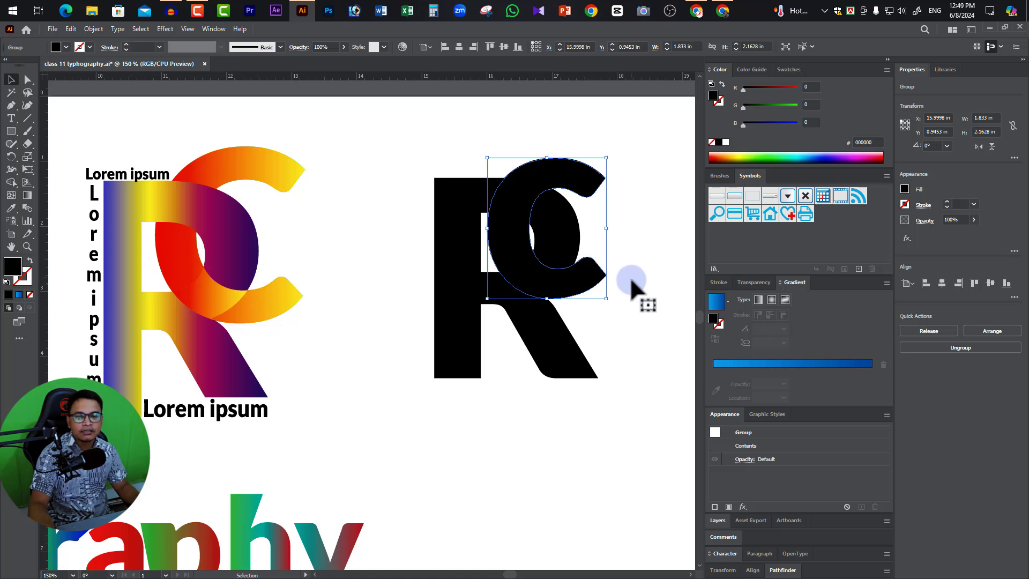
click(643, 258)
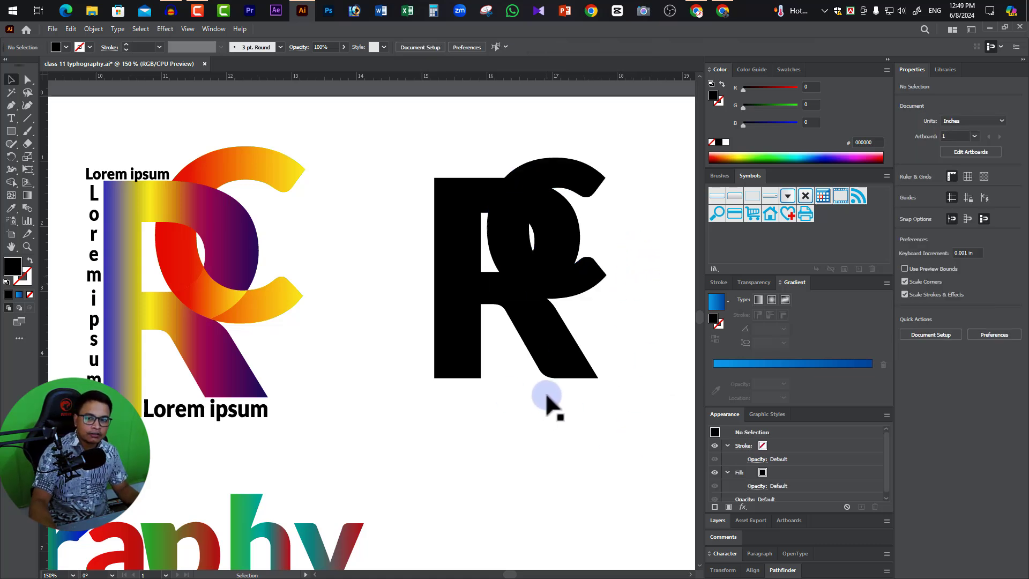
Inspect the outlined group's anchor points, trying a duplicate and undoing it.
click(552, 335)
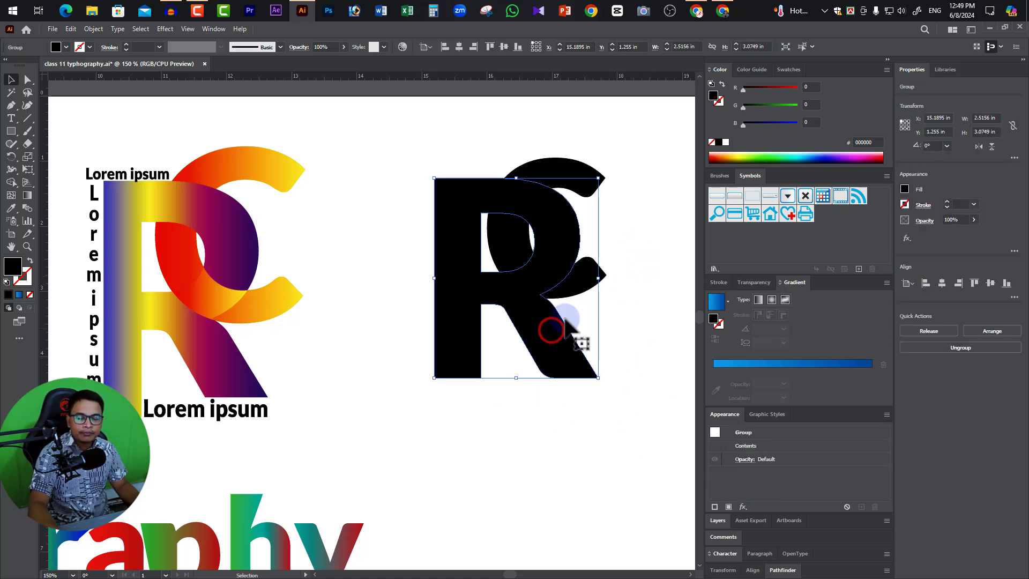
key(a)
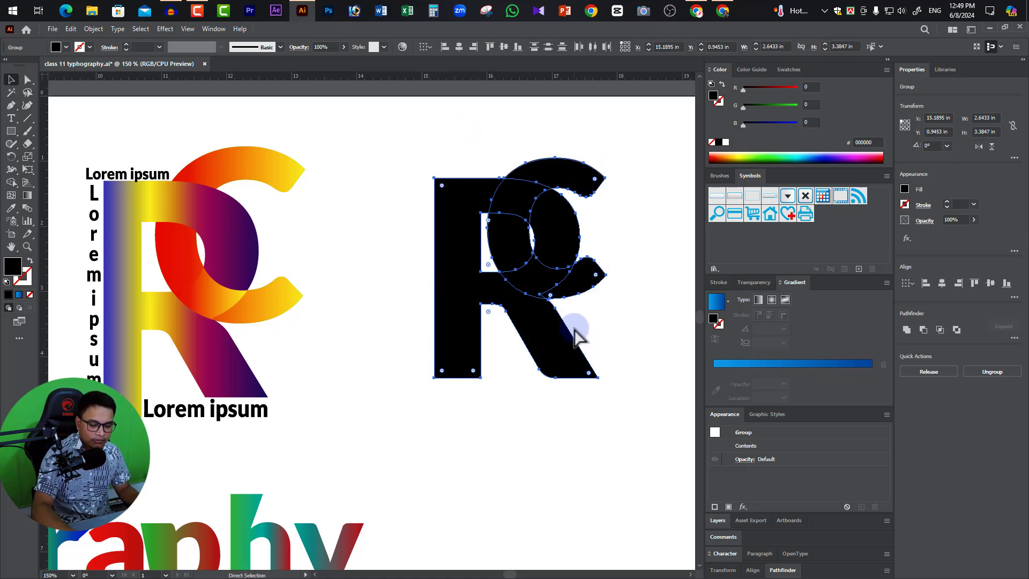
key(v)
click(638, 218)
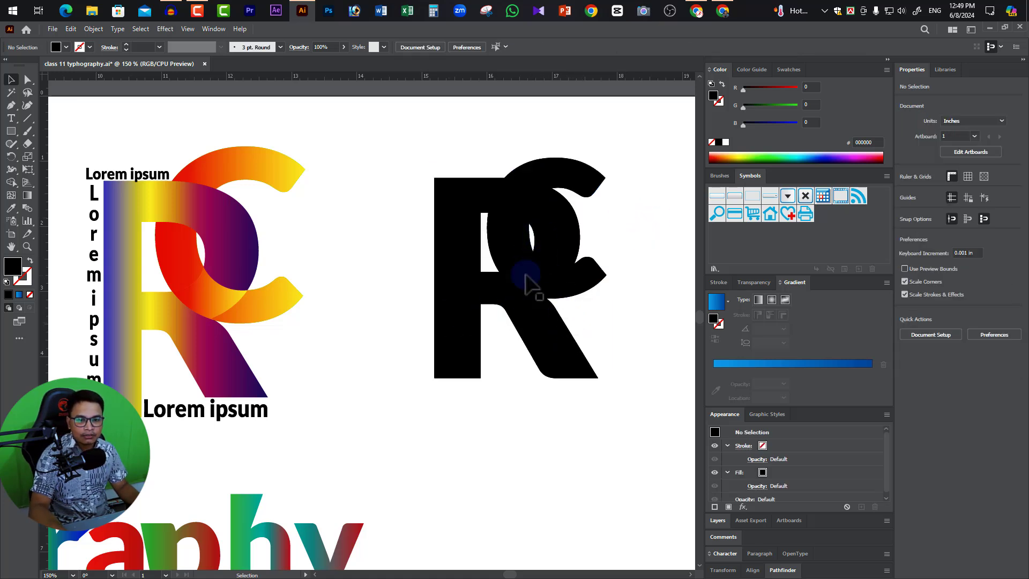
drag(535, 279, 601, 429)
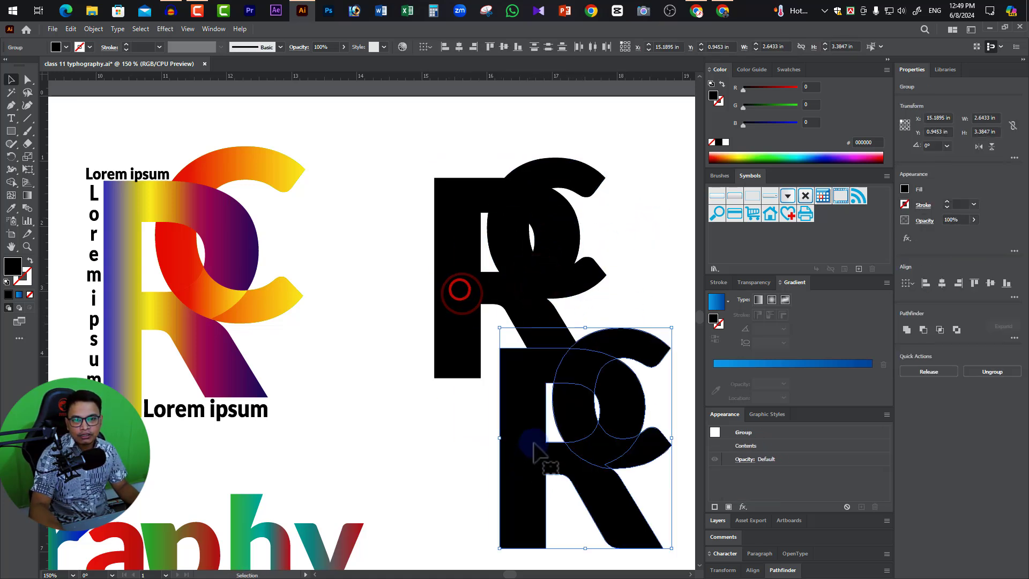
key(a)
key(ctrl+z)
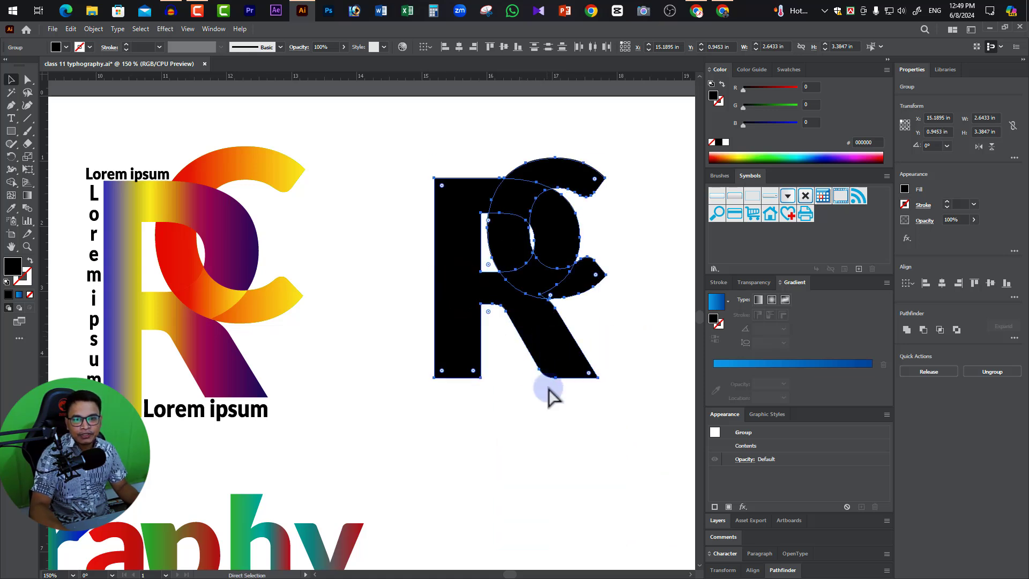
key(v)
click(644, 275)
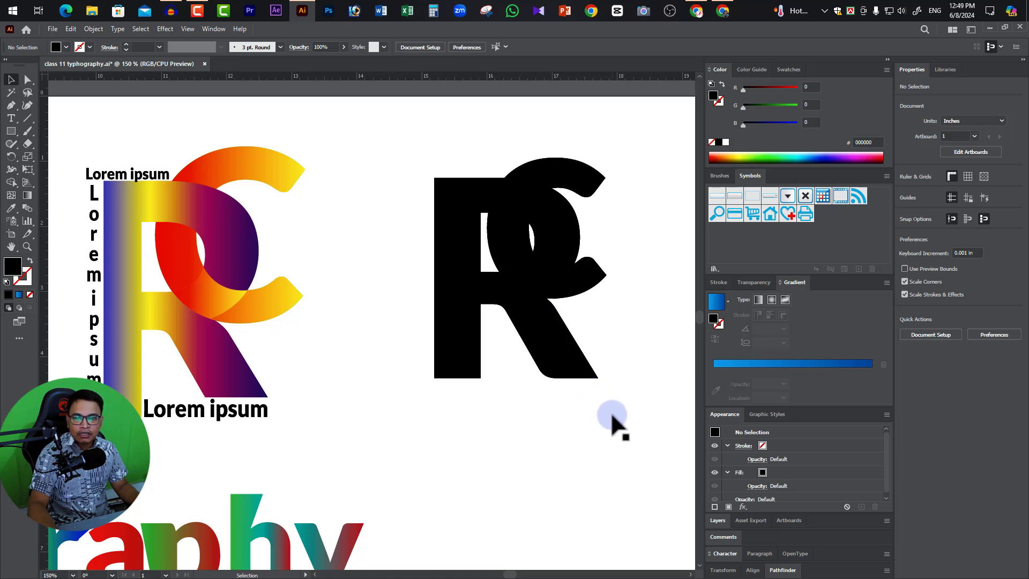
Alt-drag a copy of the monogram, then move and arrow-nudge it exactly over the original.
click(502, 291)
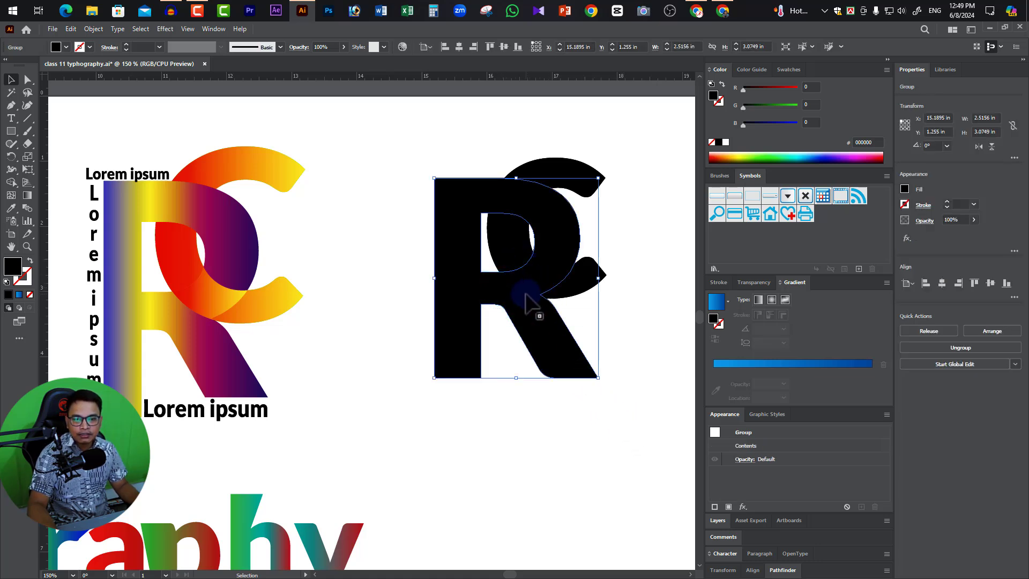
shift+click(558, 157)
drag(518, 204, 594, 361)
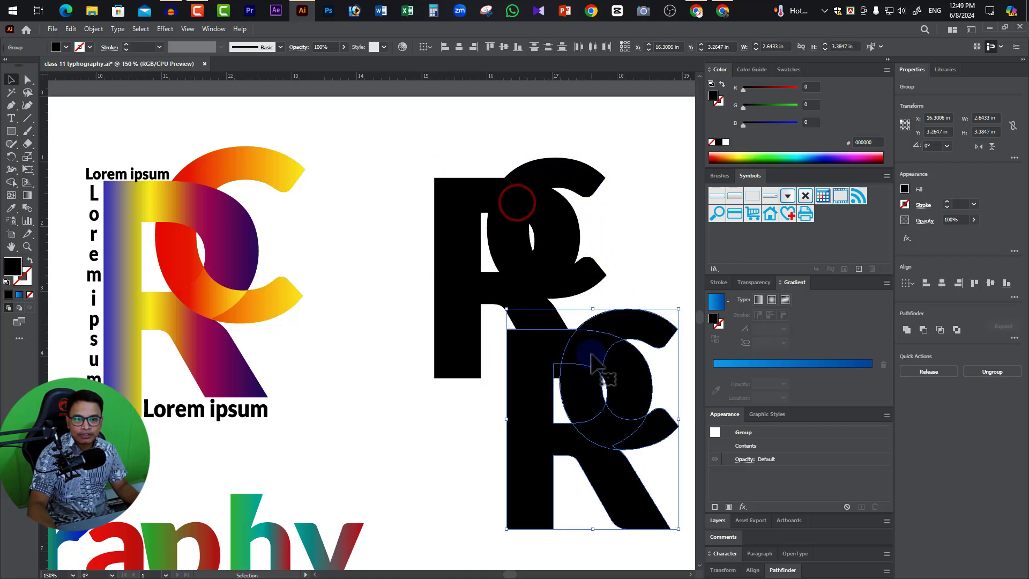
click(472, 198)
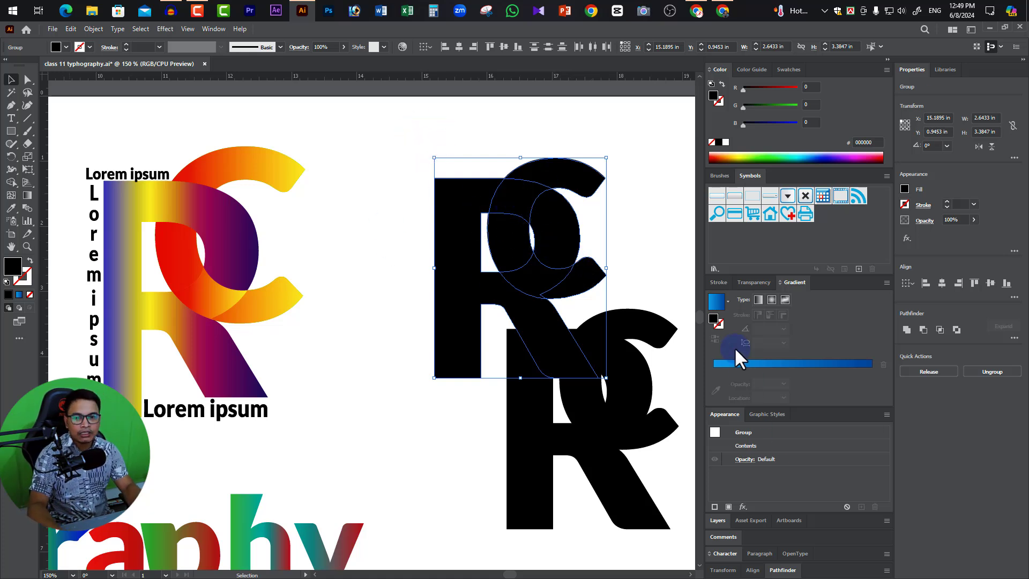
key(ctrl+shift+a)
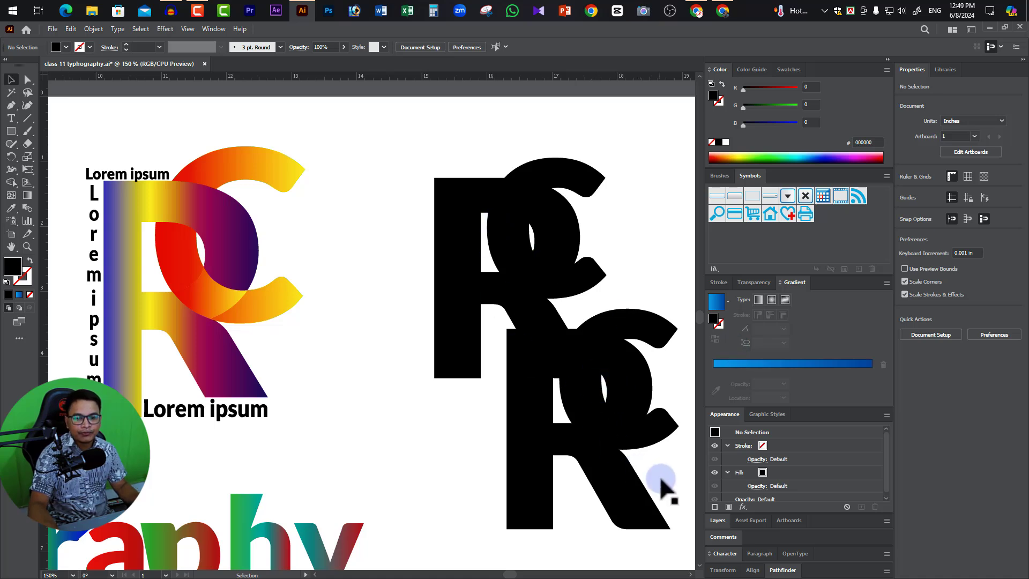
drag(605, 441, 535, 299)
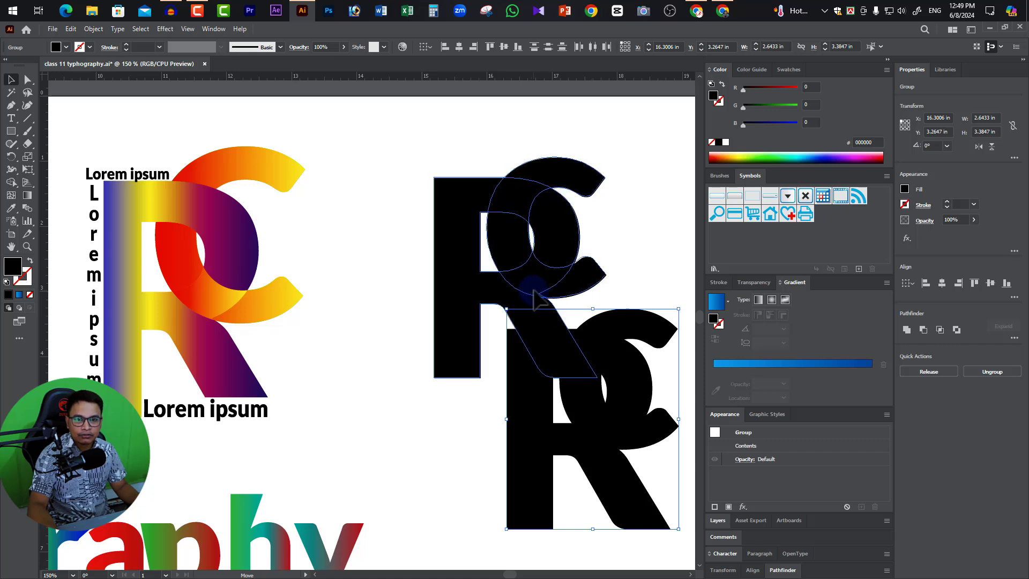
drag(534, 291, 533, 292)
key(Right)
key(Up)
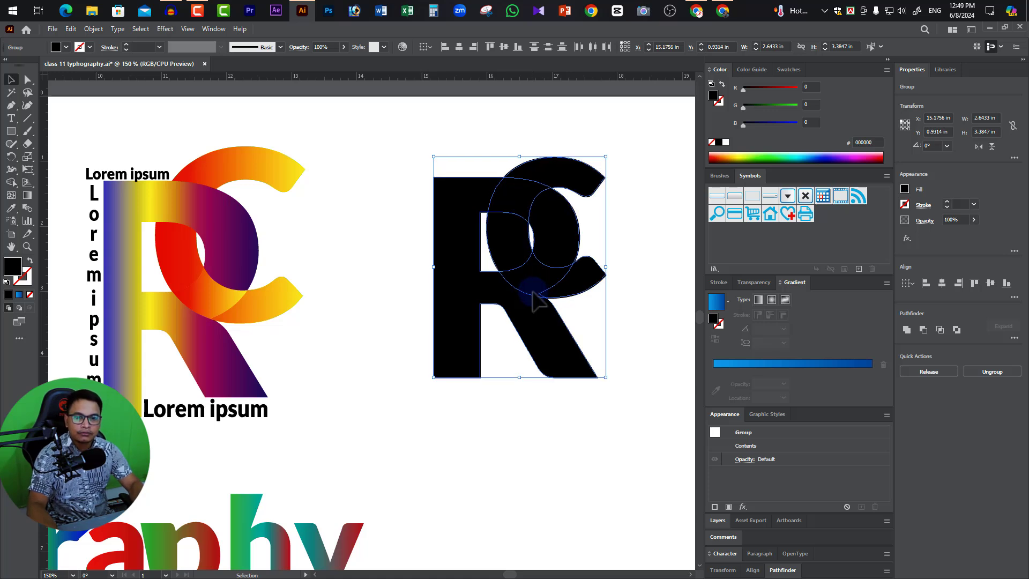
key(Right)
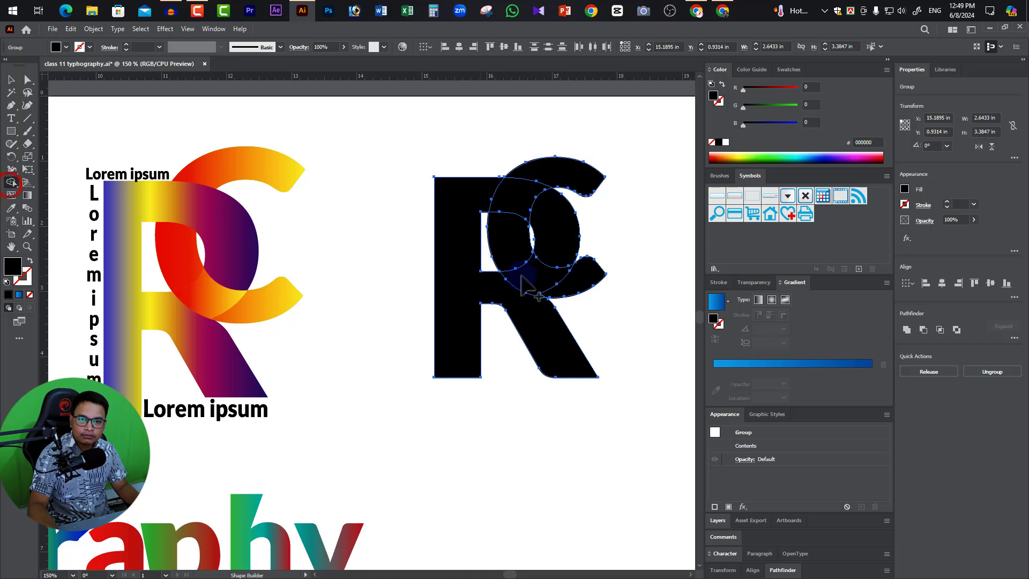
Fill the top copy's C with teal (00D4B7).
key(v)
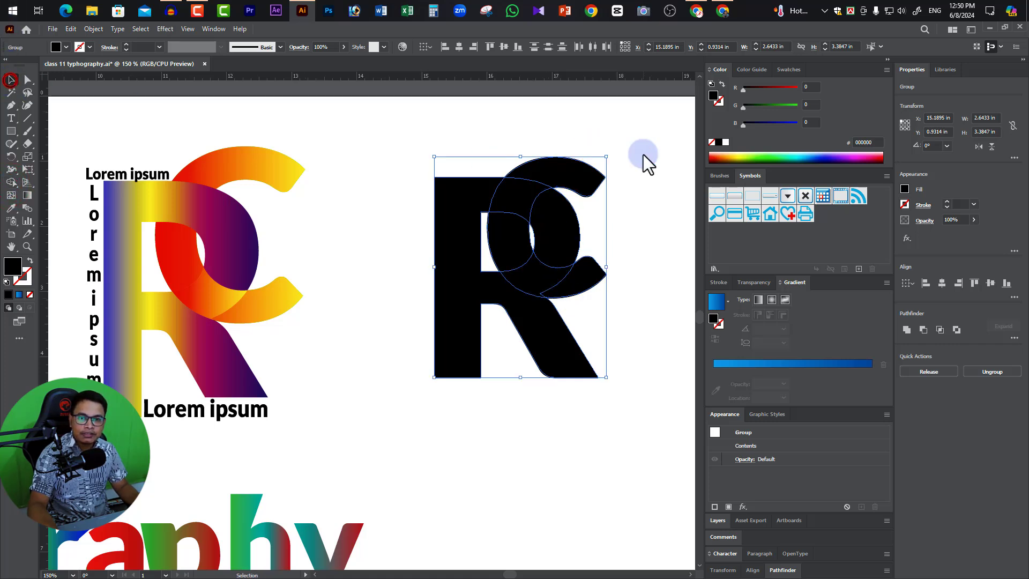
click(643, 155)
click(577, 163)
click(791, 157)
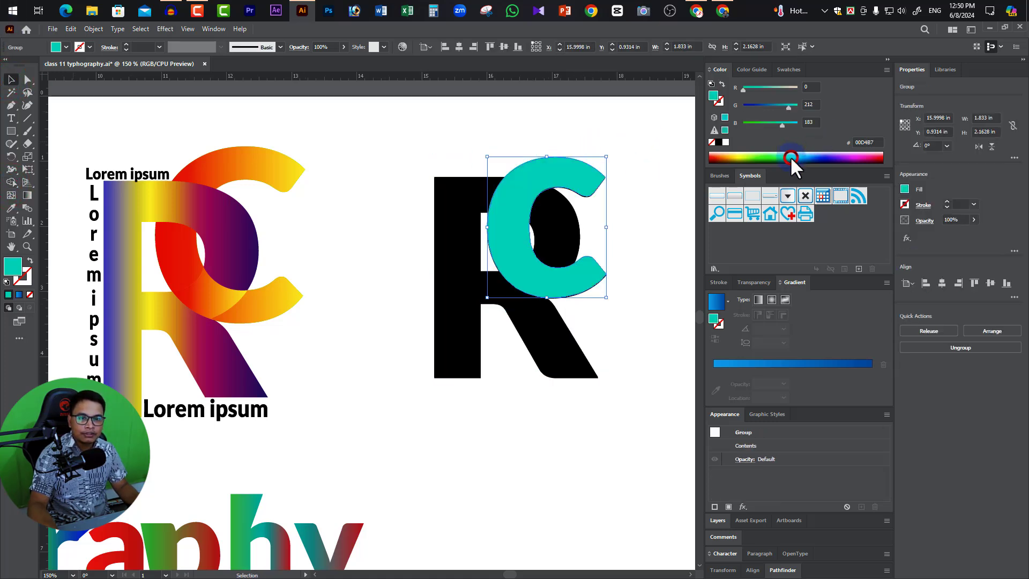
click(9, 79)
click(661, 172)
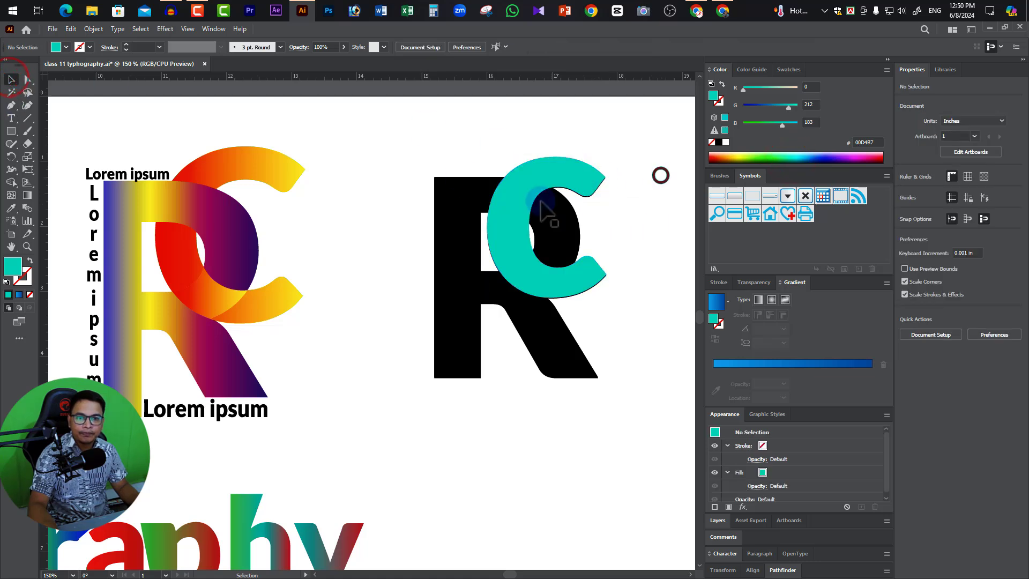
Merge the R–C overlap regions into the teal C with the Shape Builder.
drag(411, 154, 593, 370)
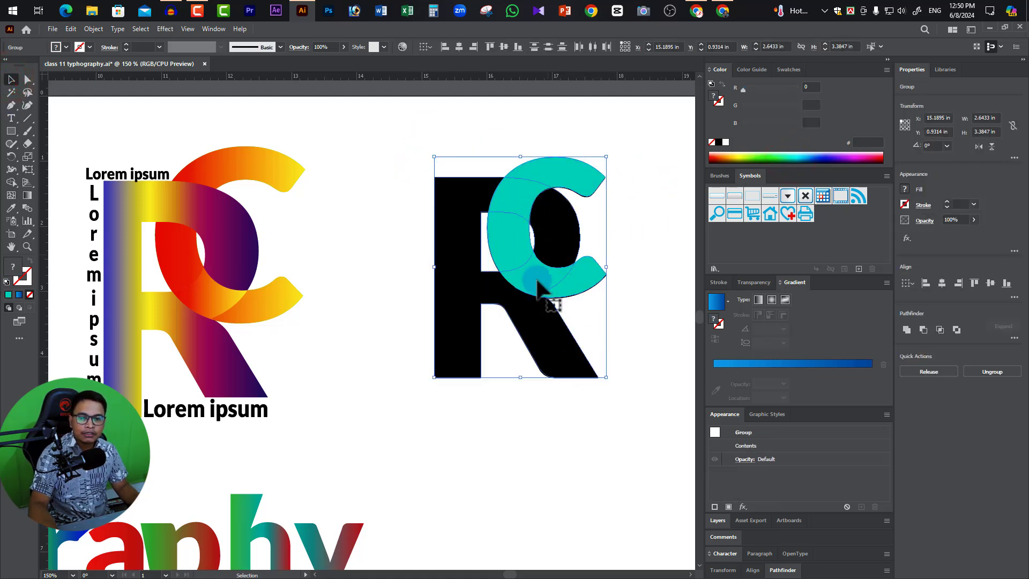
click(575, 293)
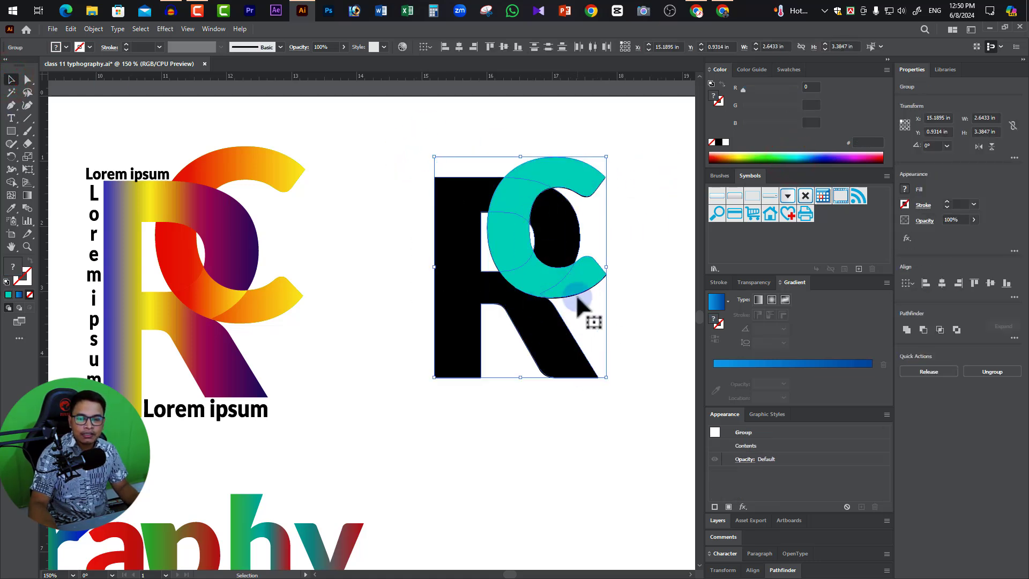
click(11, 182)
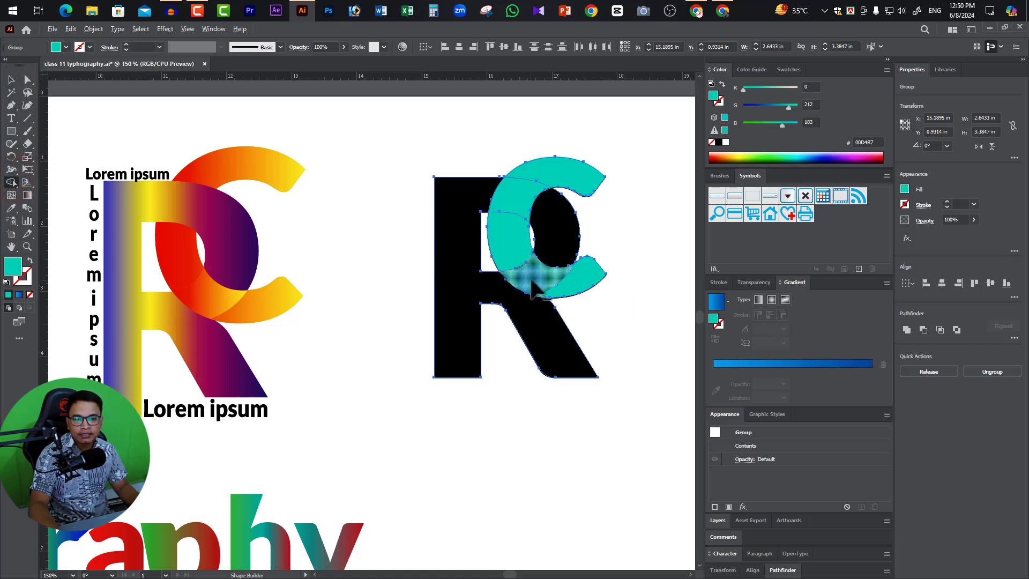
click(528, 287)
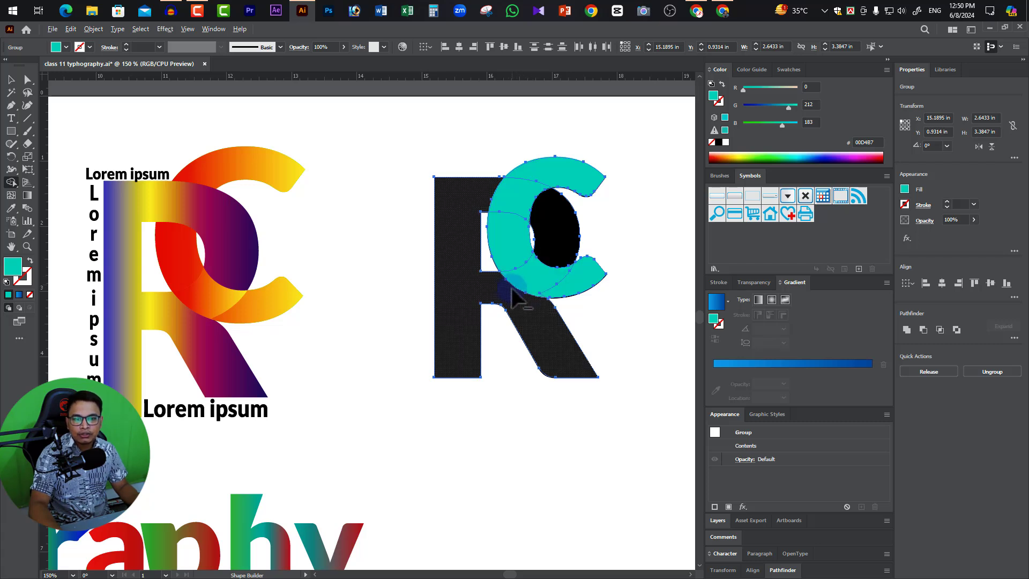
drag(509, 293, 549, 252)
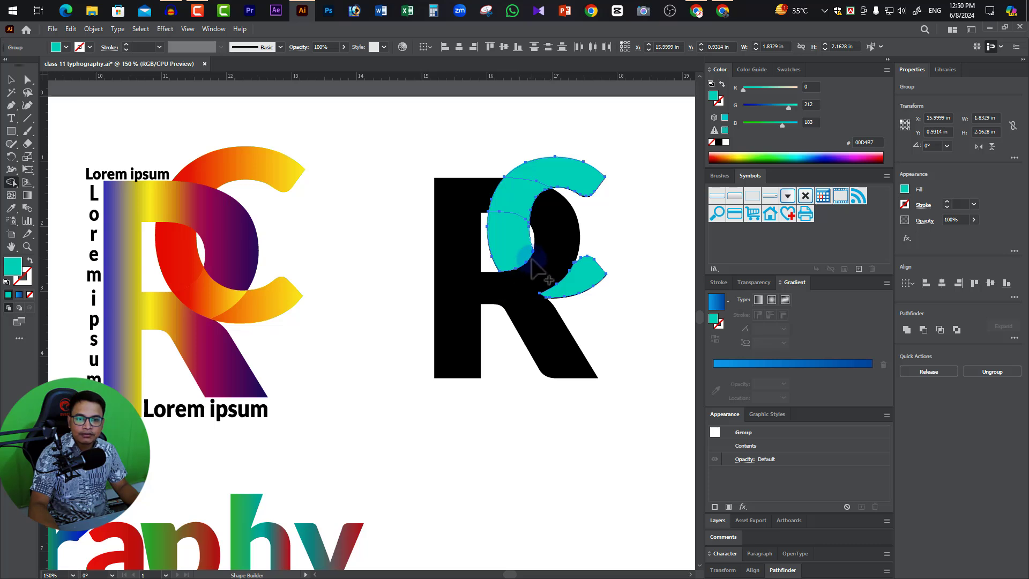
click(12, 80)
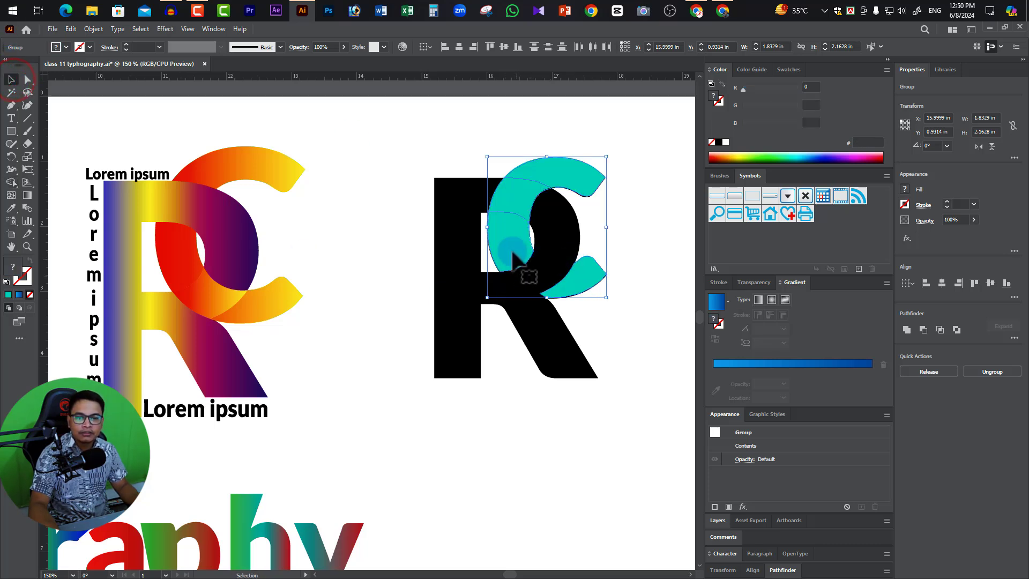
Check the merge by moving the C aside and undoing, toggling Outline view, then unlock all artwork.
click(512, 198)
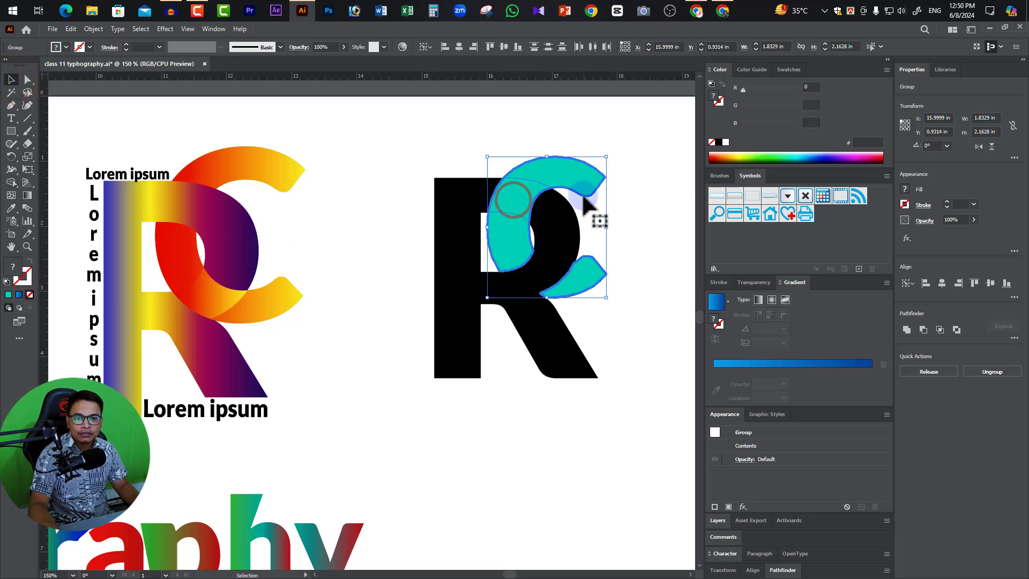
drag(573, 184, 673, 299)
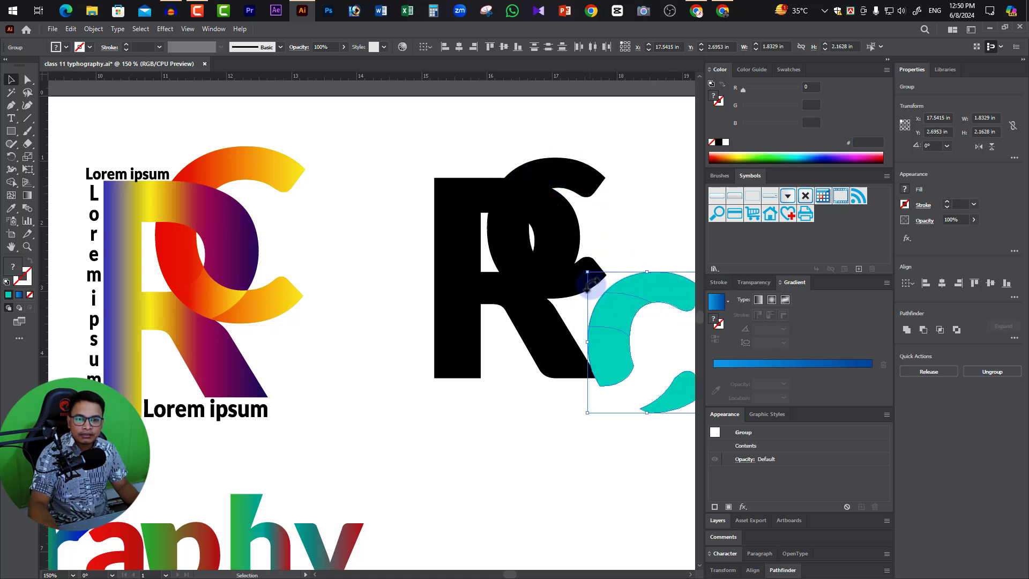
click(435, 168)
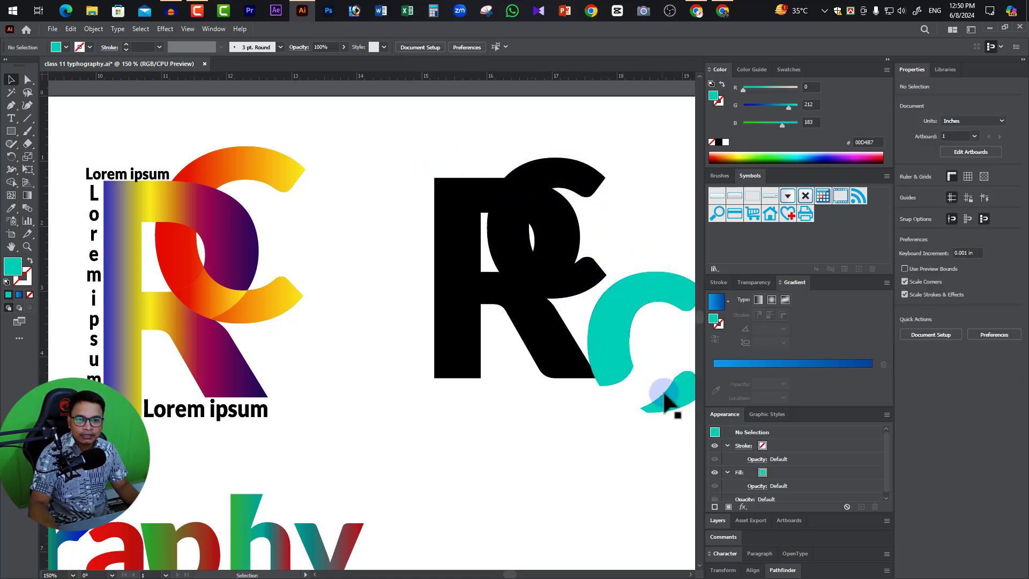
click(656, 348)
key(ctrl+z)
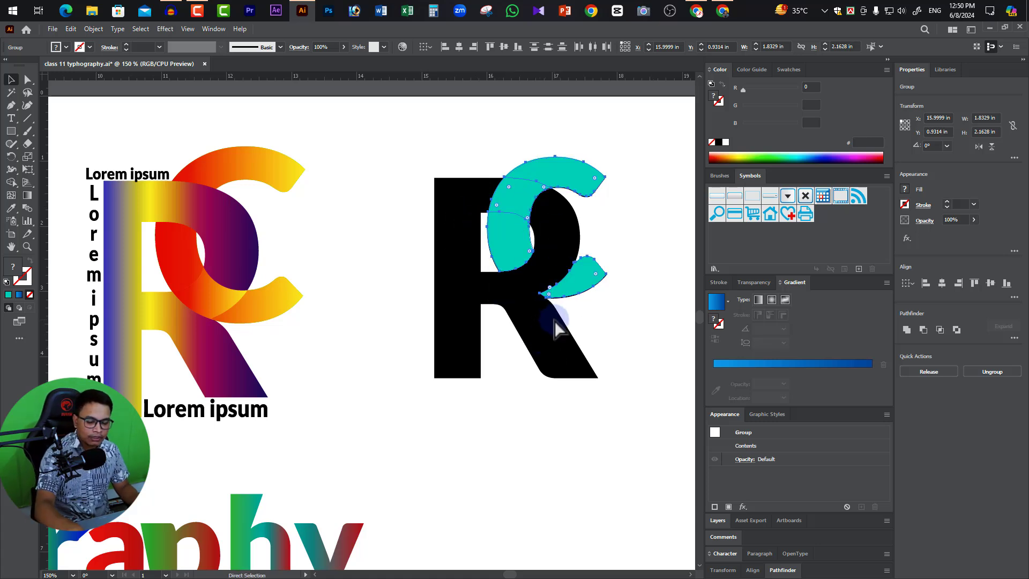
key(ctrl+y)
click(631, 211)
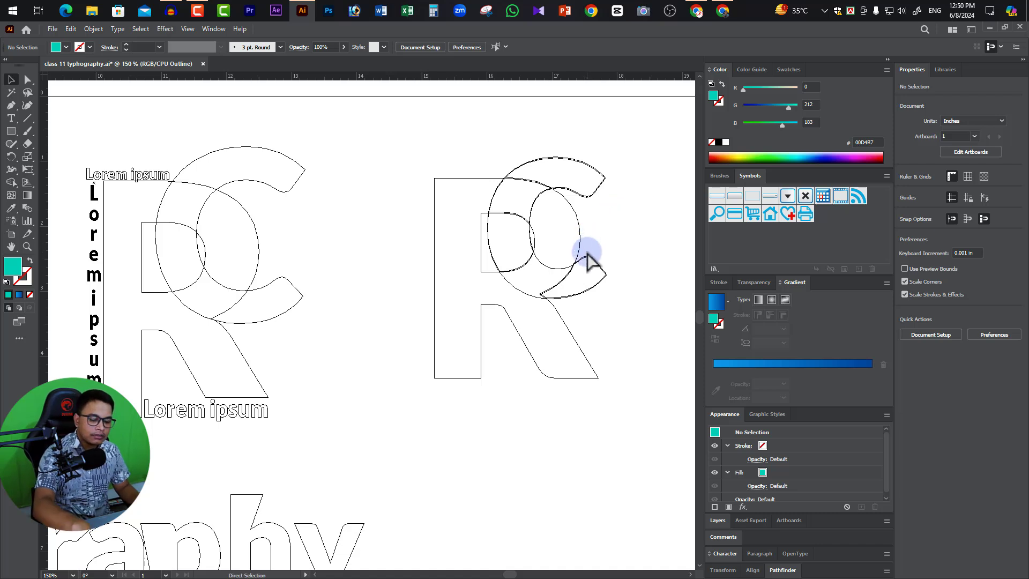
key(ctrl+y)
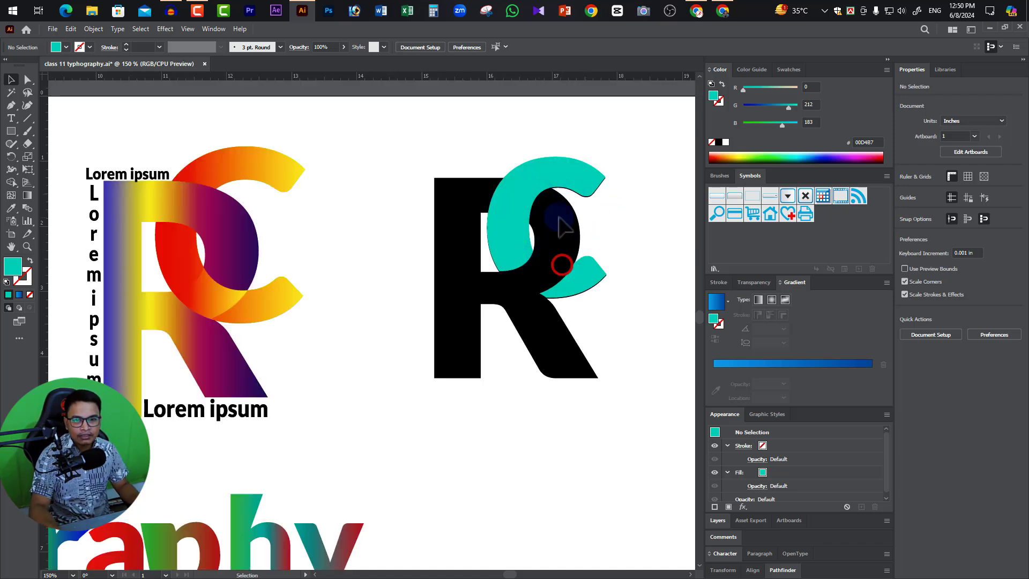
right_click(455, 250)
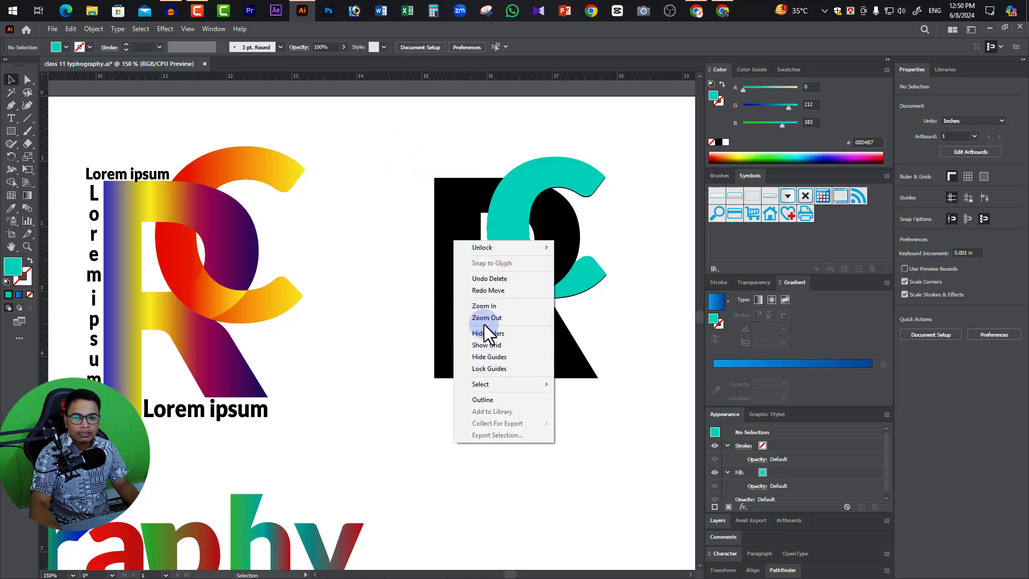
mouse_move(498, 247)
click(596, 247)
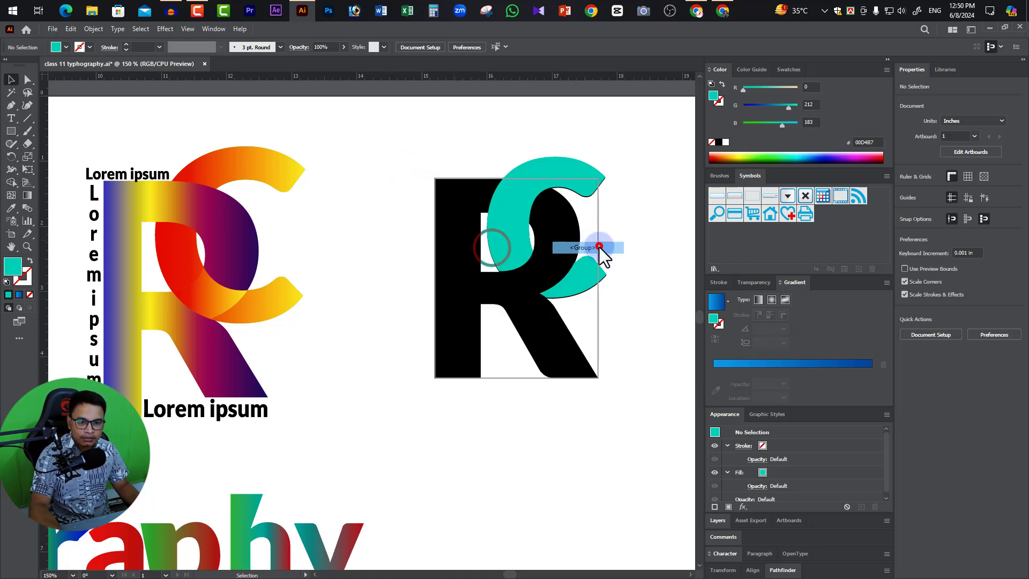
Unlock the black C and delete it.
click(638, 183)
click(522, 191)
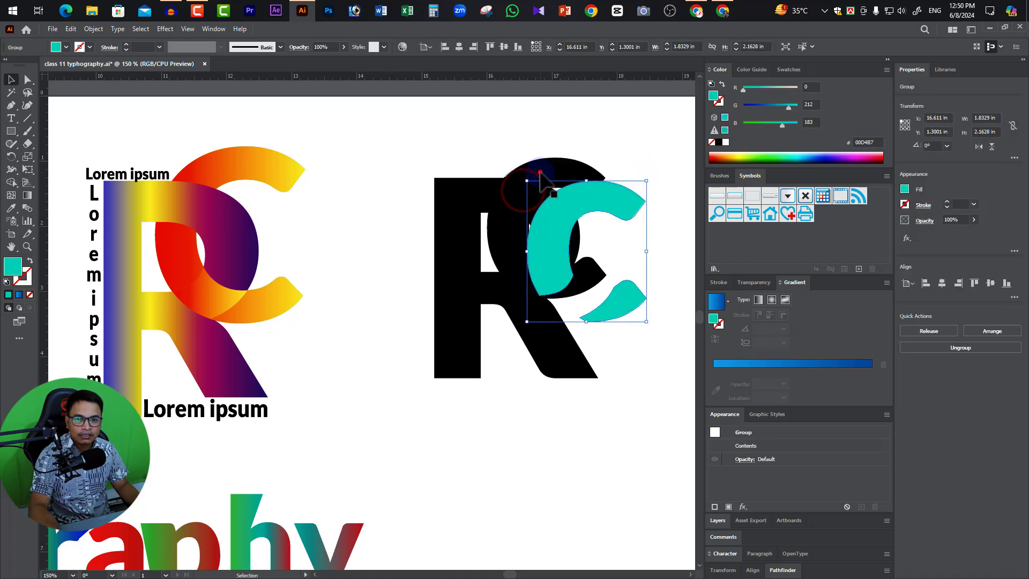
click(540, 173)
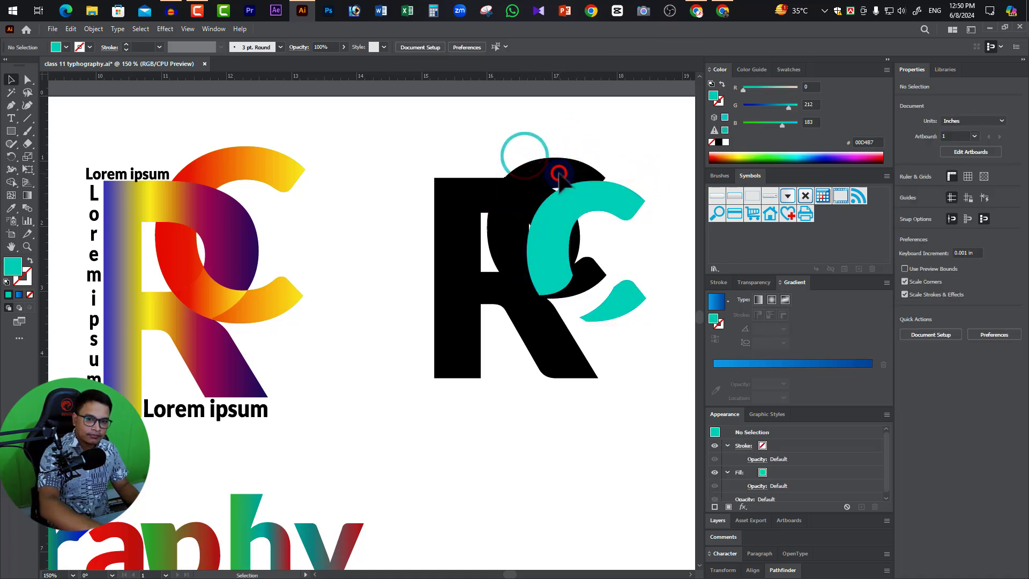
right_click(558, 172)
click(669, 174)
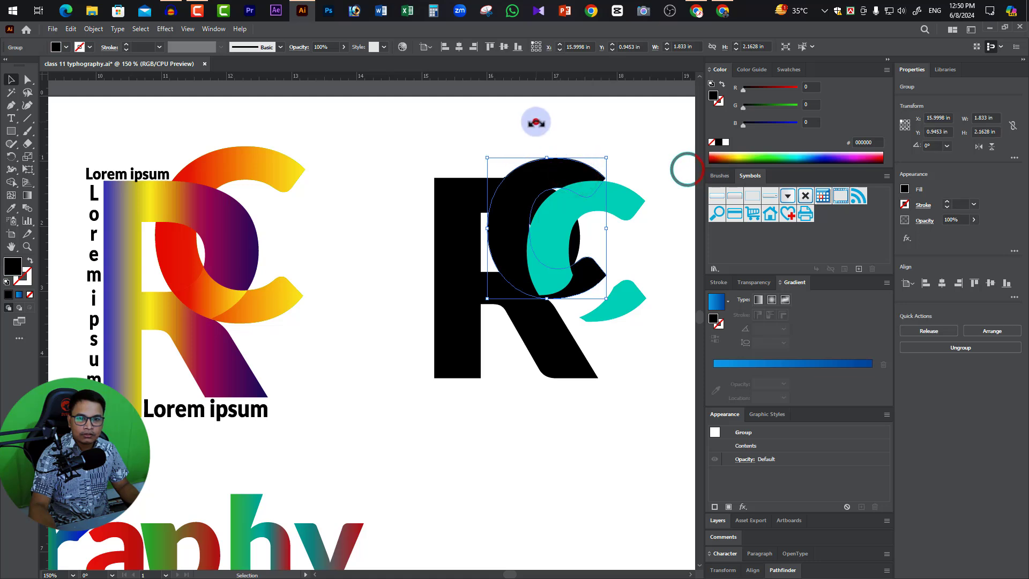
click(535, 120)
click(540, 172)
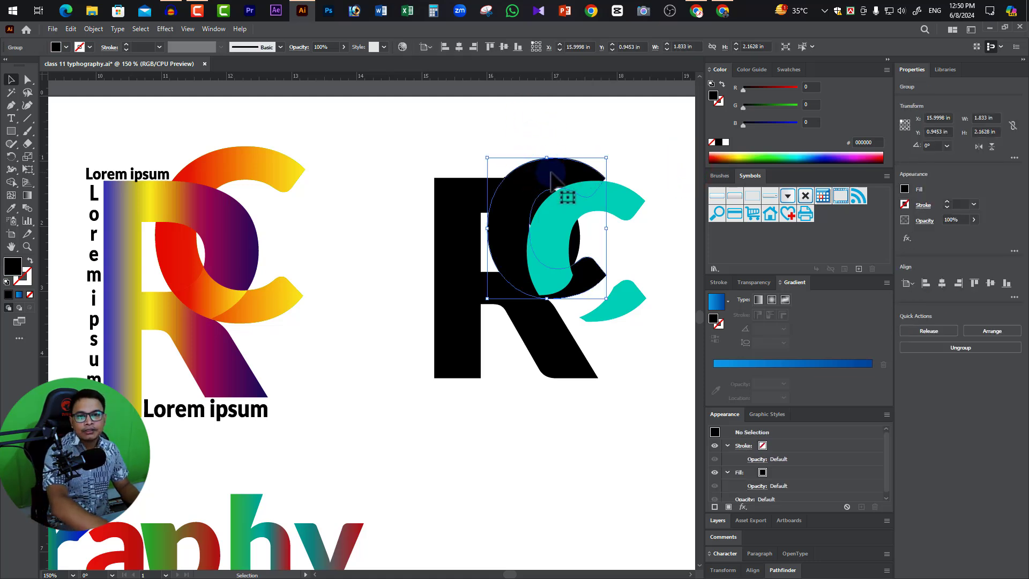
key(Delete)
Move the cyan C up-left onto the black R and nudge it into position.
drag(612, 308, 572, 284)
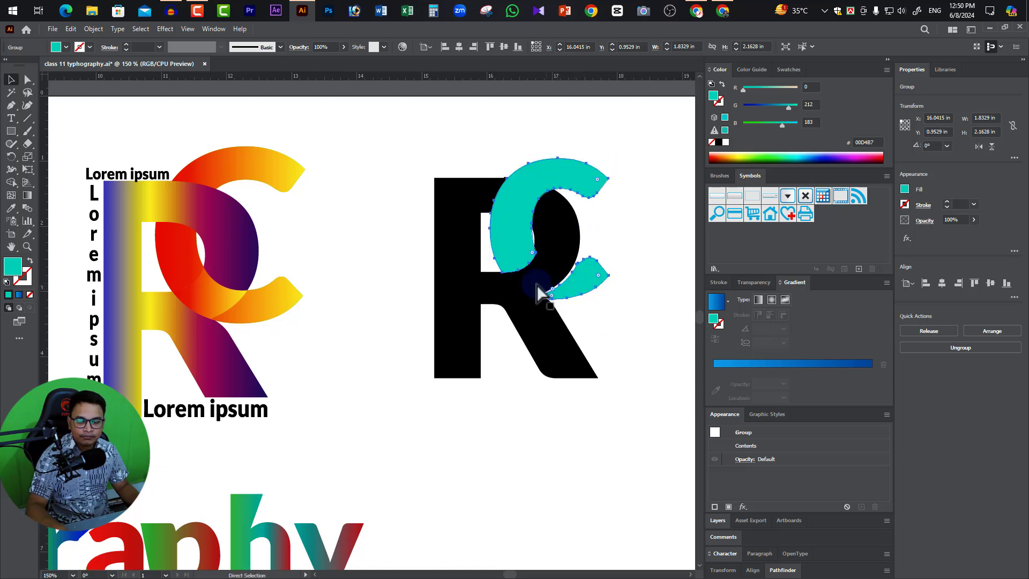
ctrl+click(524, 269)
drag(262, 346, 630, 248)
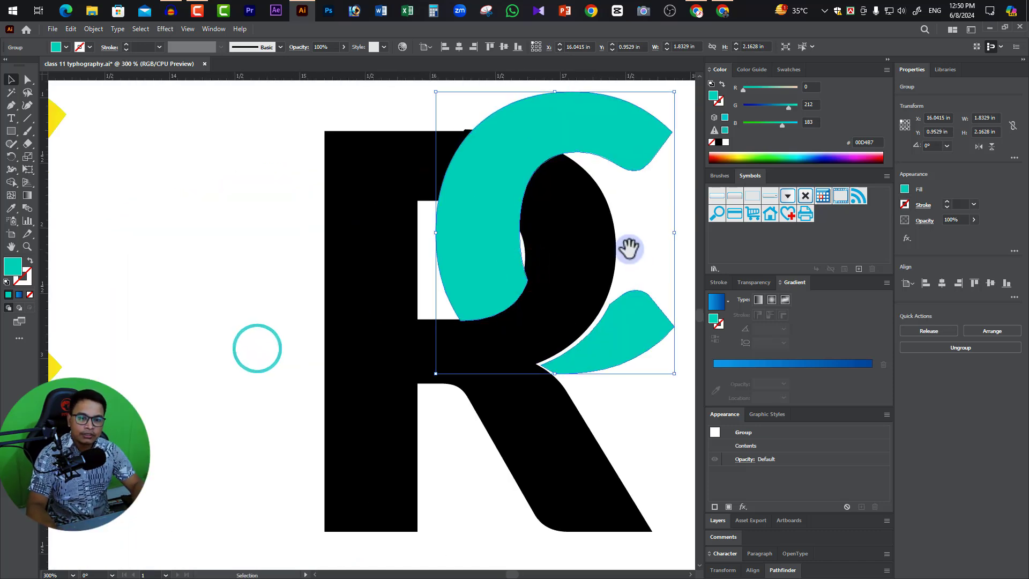
key(Up)
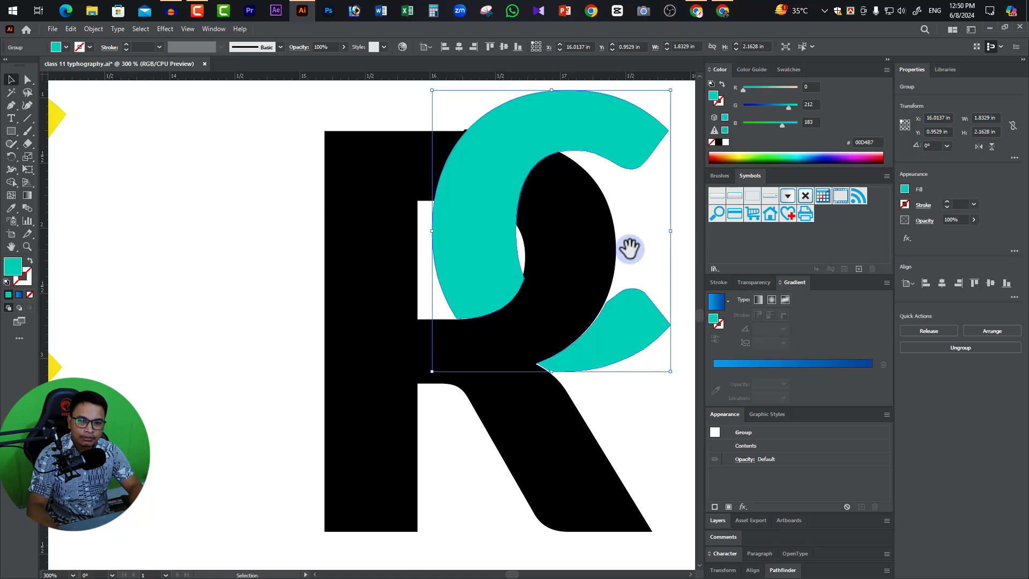
key(Down)
key(Up)
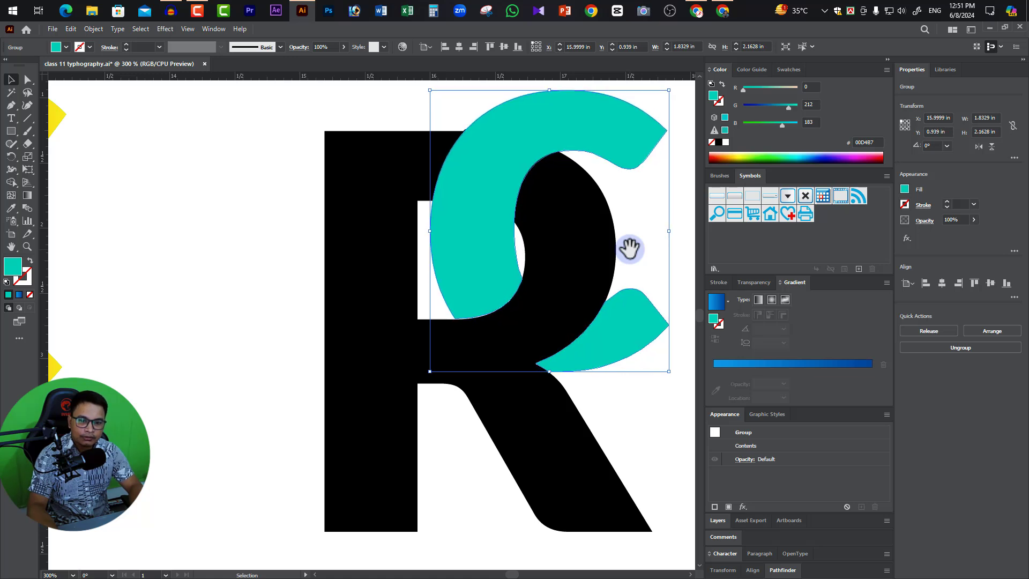
click(688, 256)
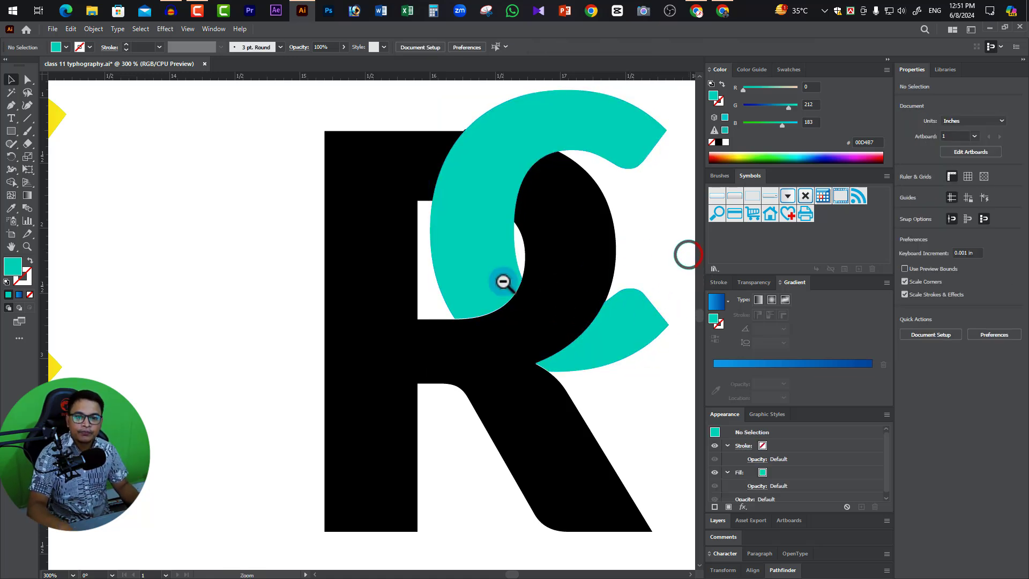
key(ctrl+minus)
key(ctrl+minus)
drag(268, 389, 422, 336)
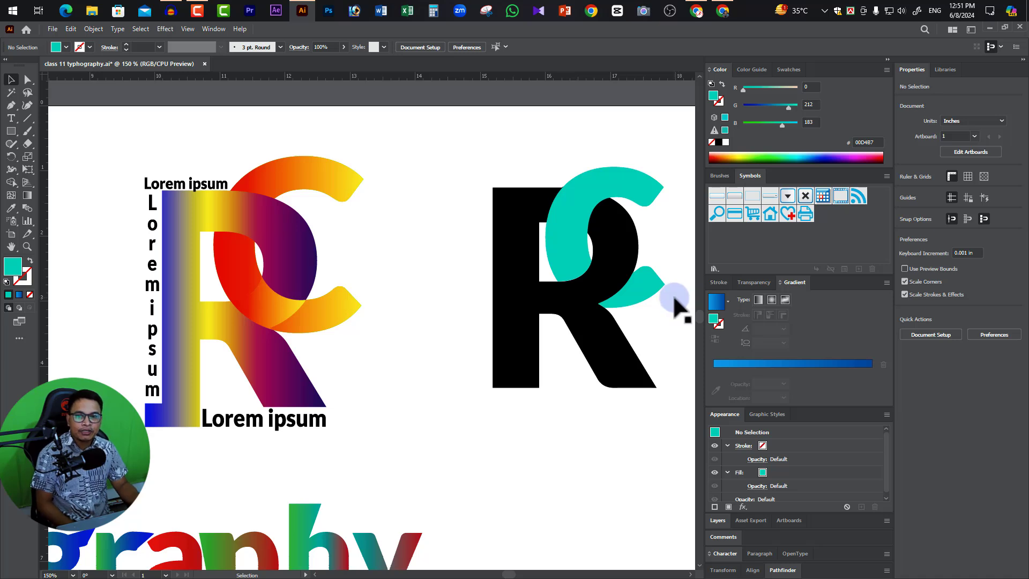
click(647, 184)
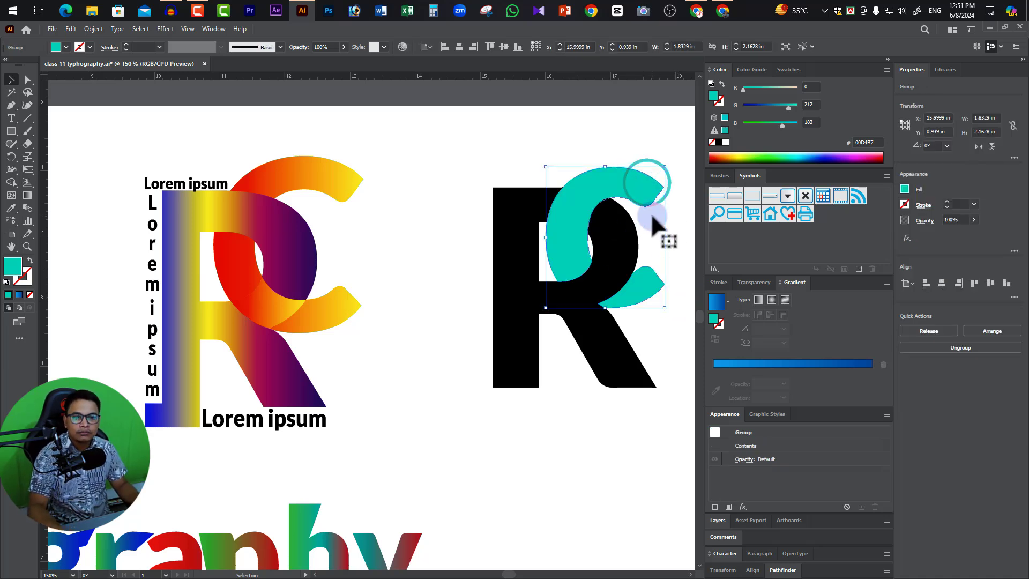
scroll(662, 290, right, 2)
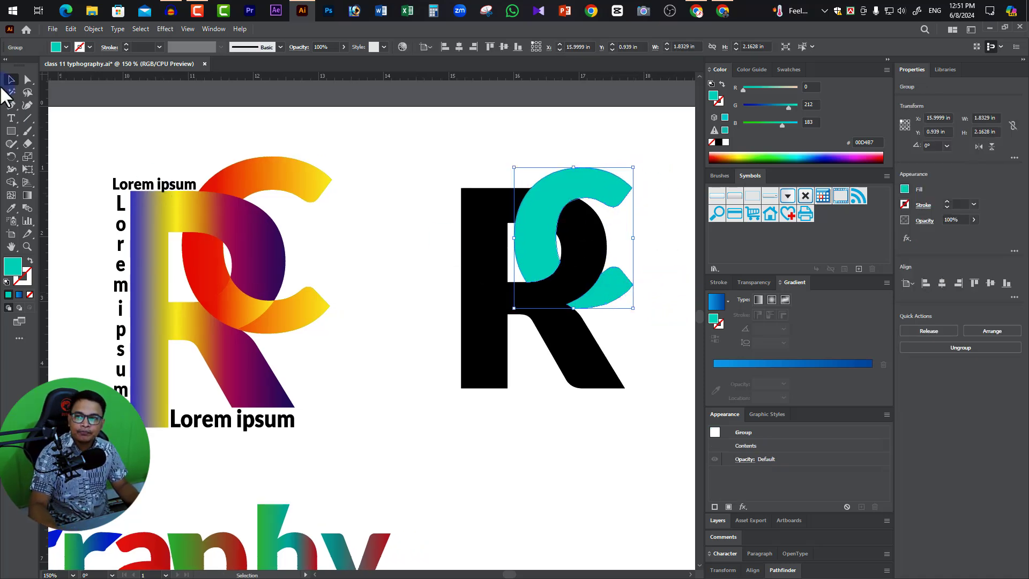
Drag the cyan C's lower-tip anchor up-right into a point and adjust its upper-end anchors.
click(28, 79)
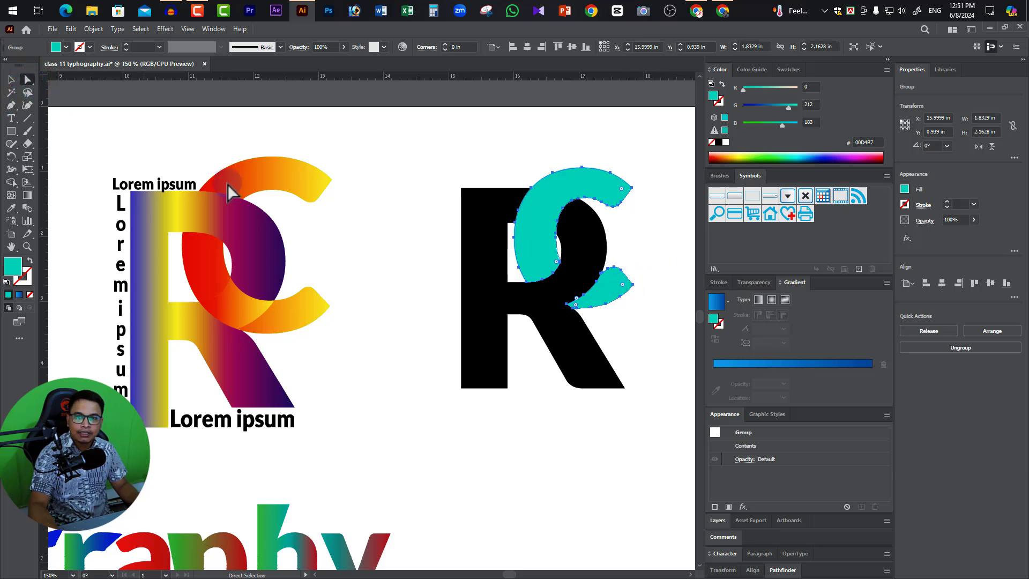
click(633, 284)
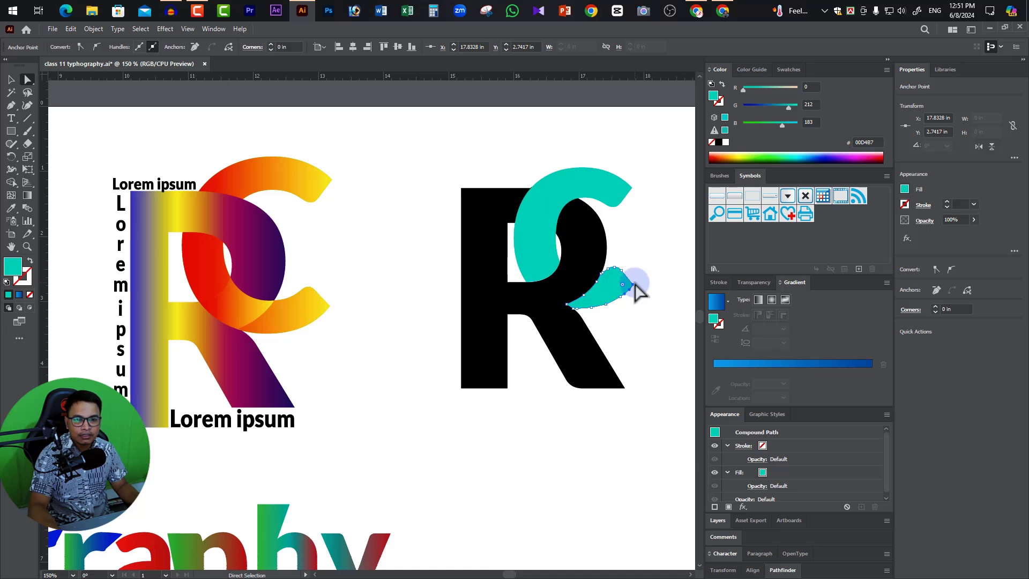
drag(632, 283, 651, 261)
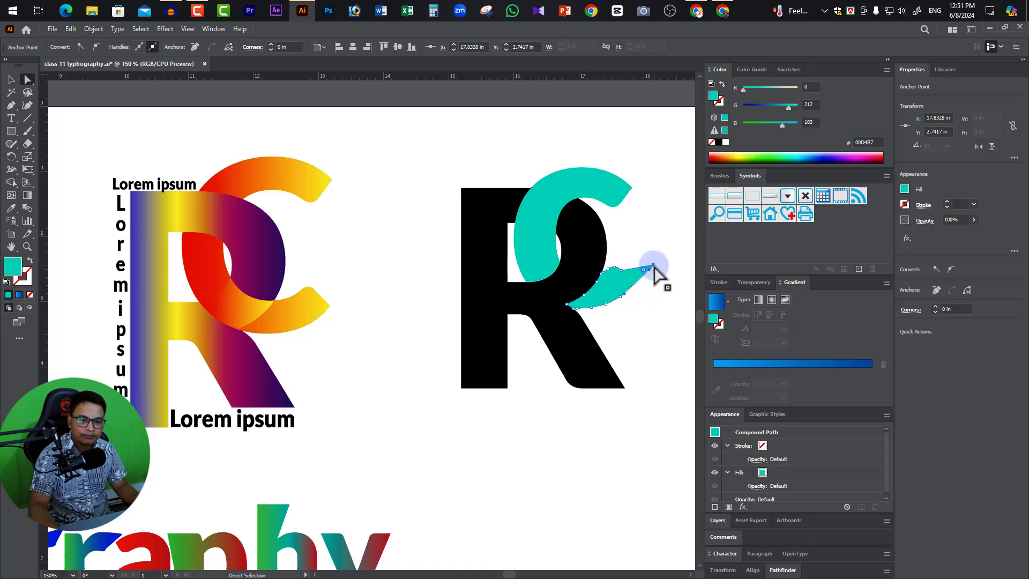
click(615, 194)
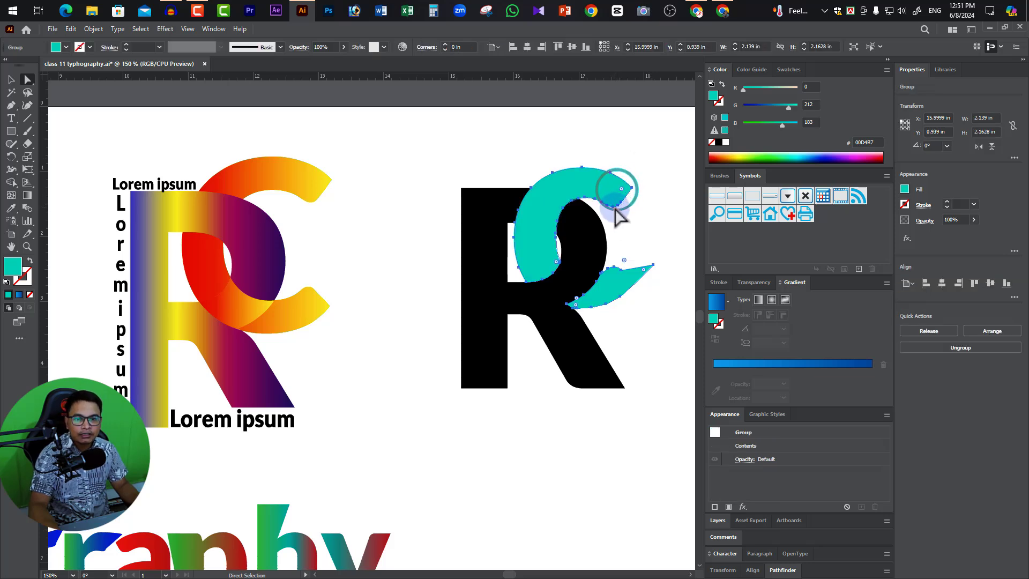
click(613, 205)
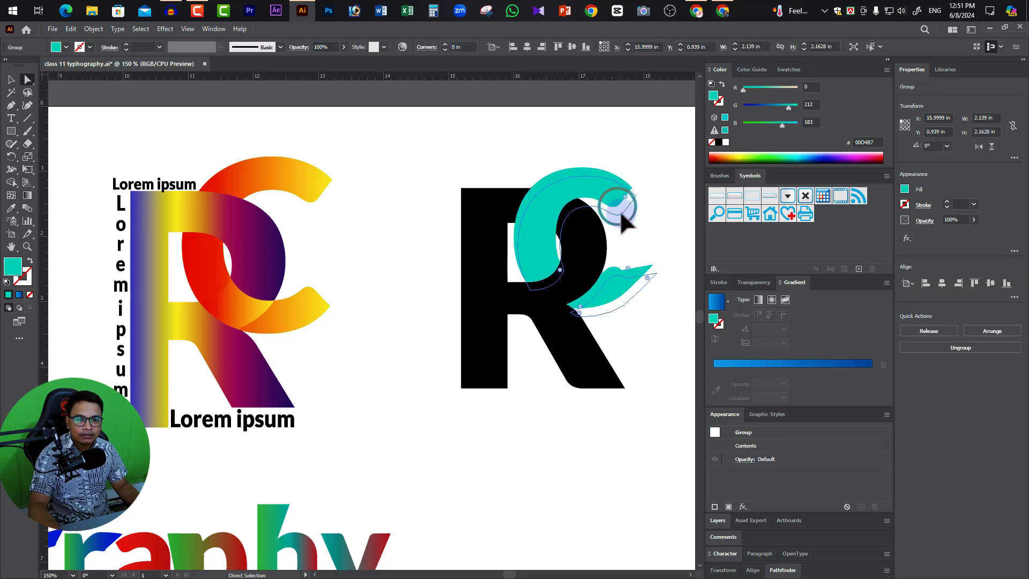
drag(618, 207, 616, 210)
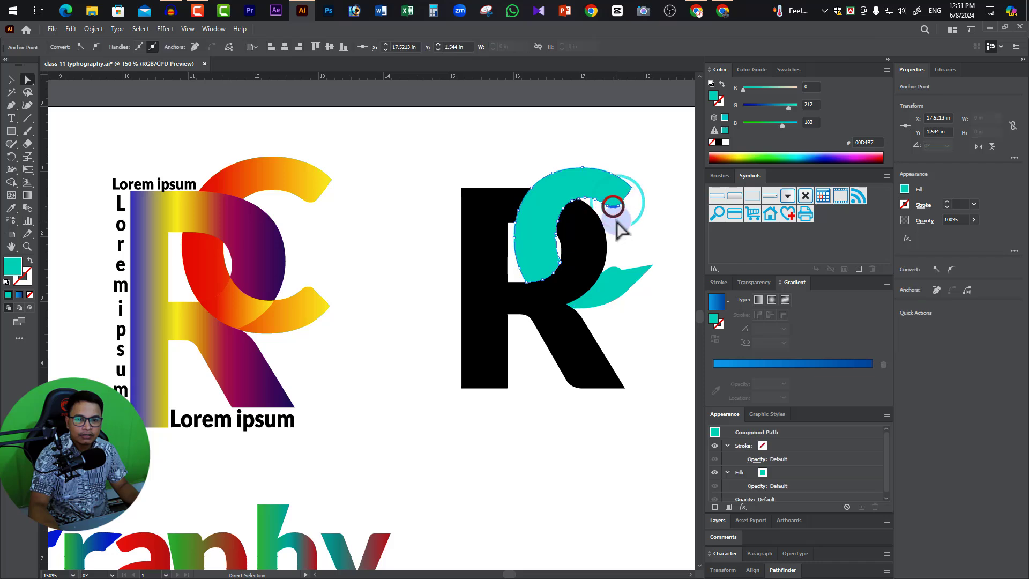
click(613, 212)
drag(615, 224, 629, 208)
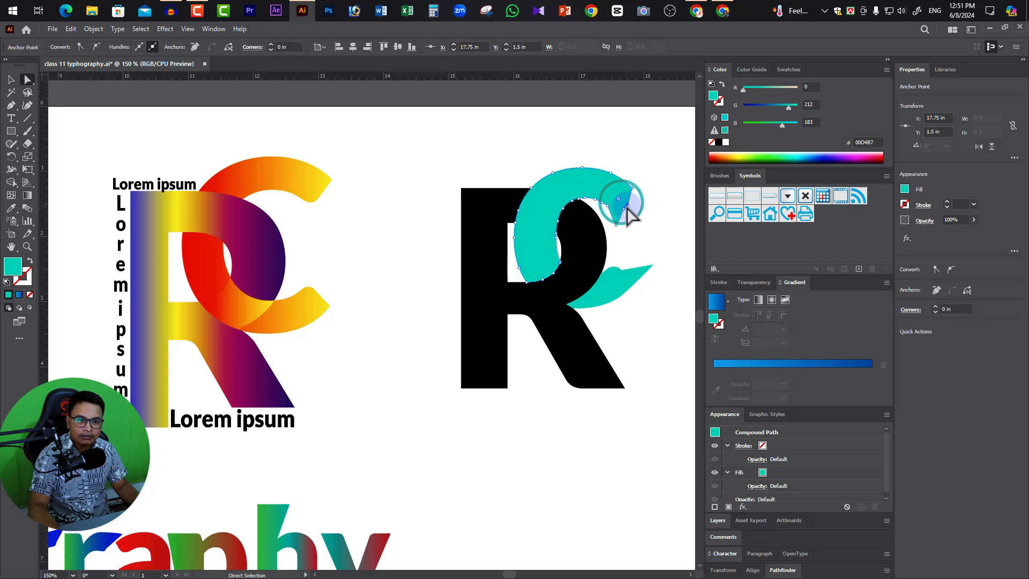
click(628, 231)
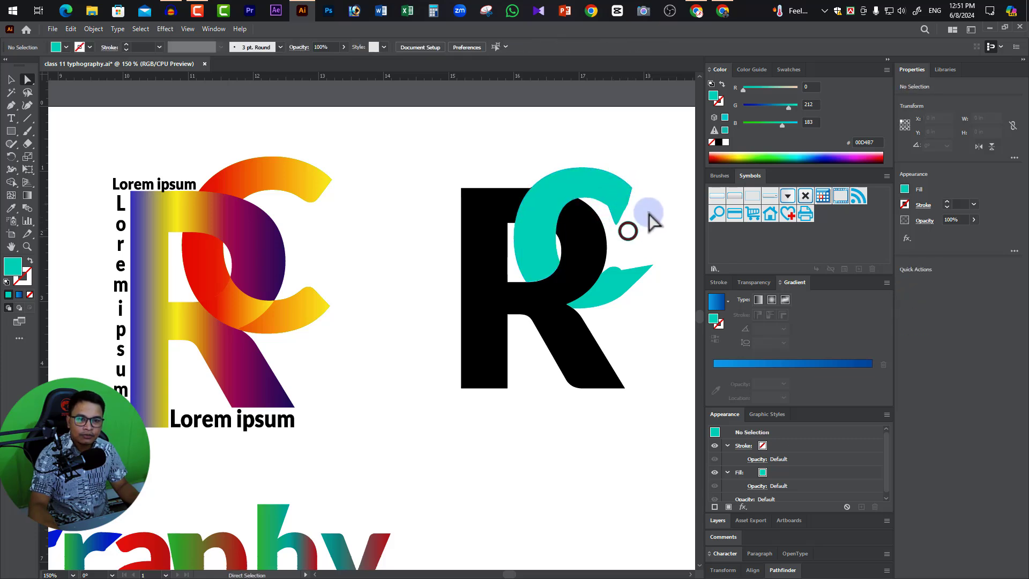
alt+click(567, 247)
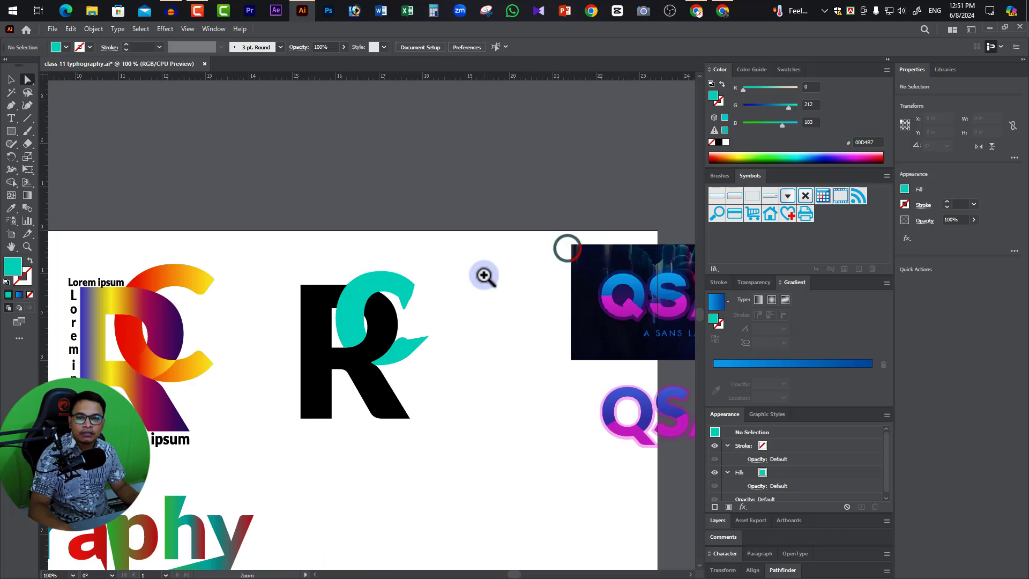
click(484, 276)
drag(368, 418, 416, 367)
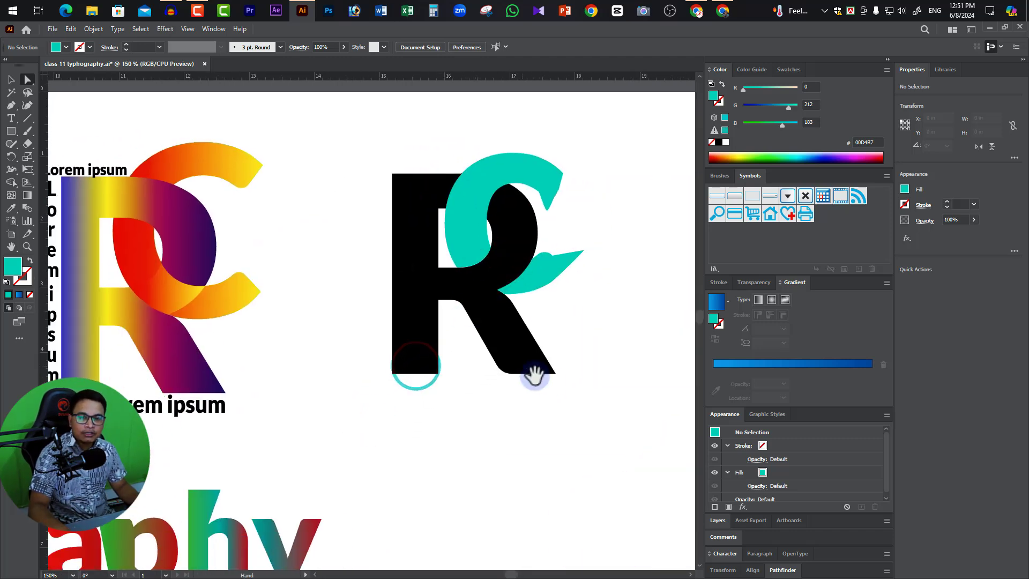
alt+click(465, 241)
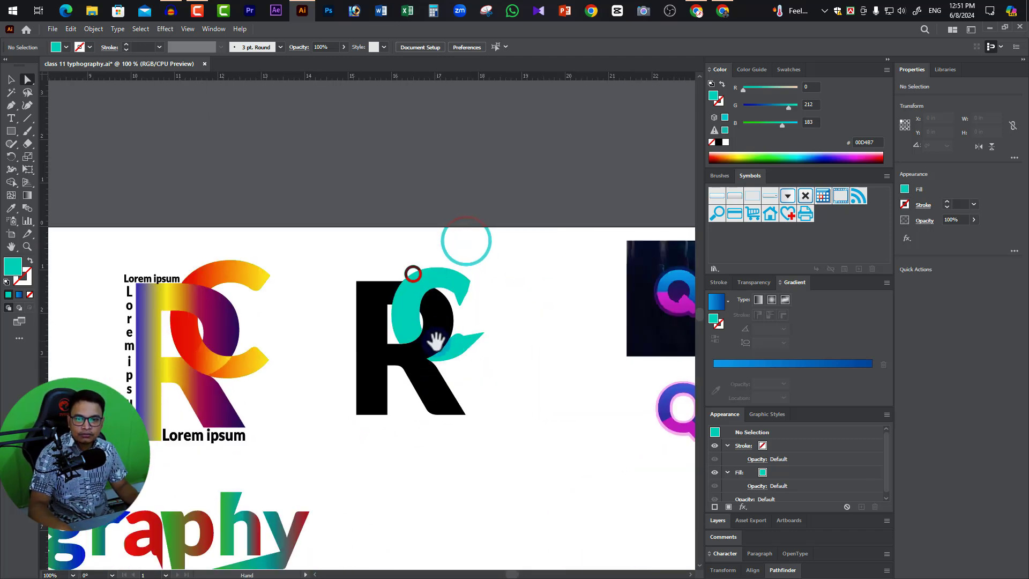
drag(435, 341, 502, 272)
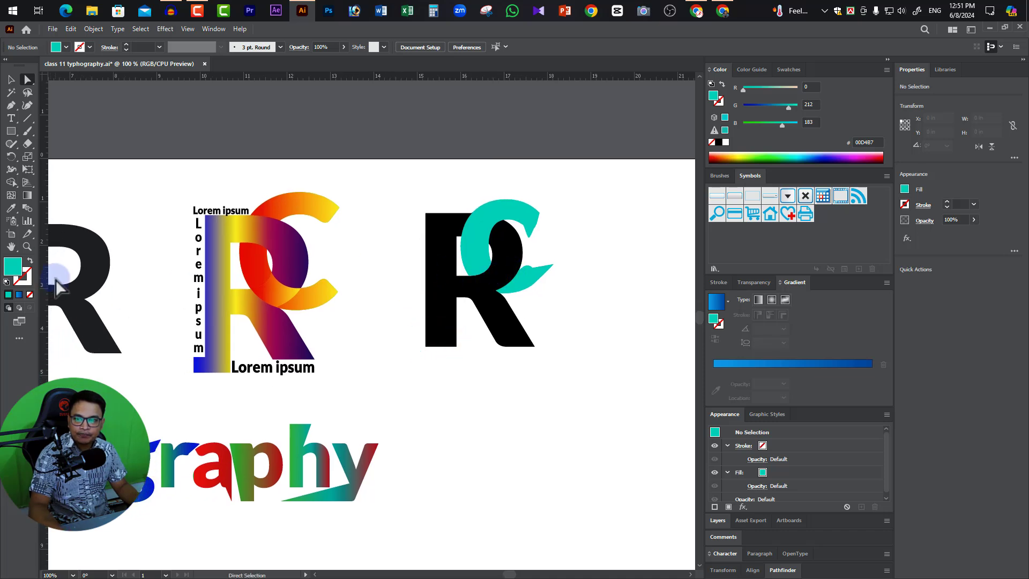
click(12, 131)
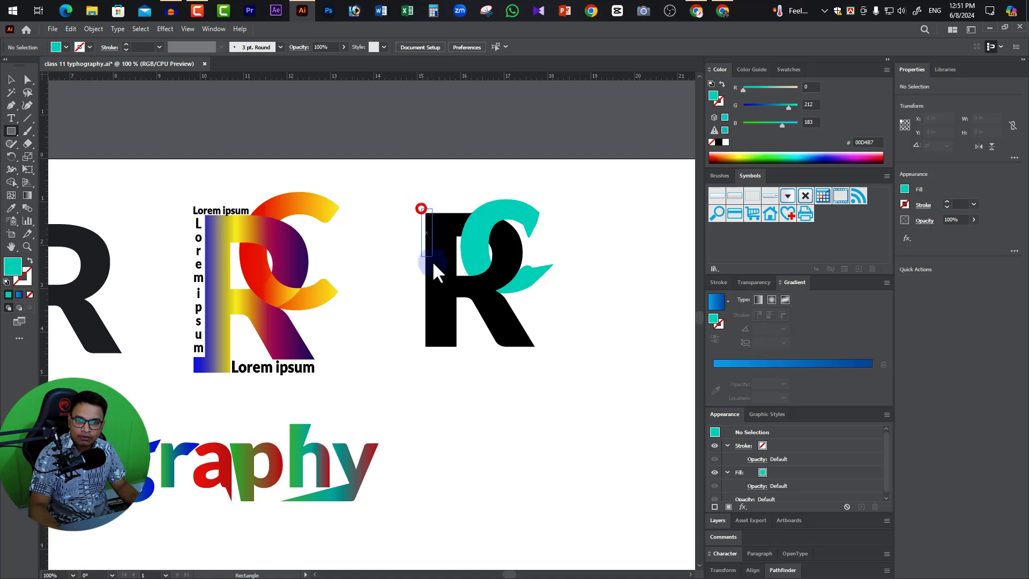
Draw a tall teal bar along the R's left stem and a flat bar under its base, then select them with the C.
drag(437, 308, 438, 329)
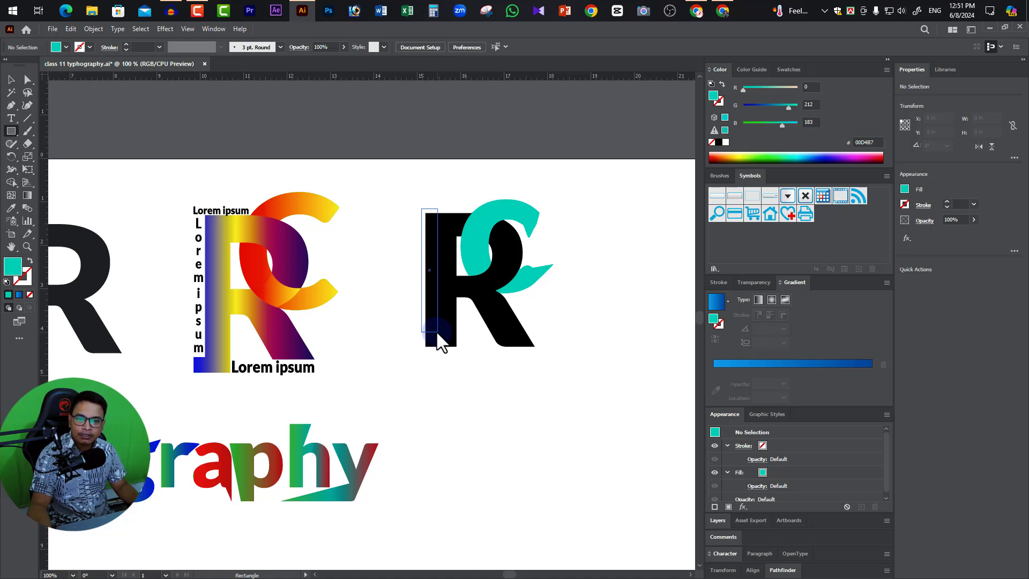
drag(438, 334, 438, 331)
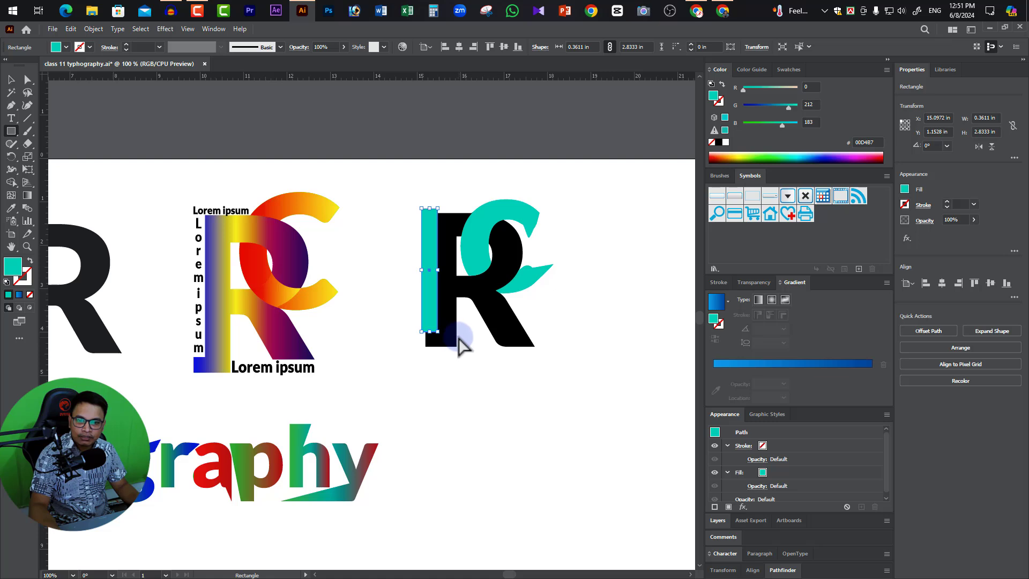
drag(457, 338, 540, 355)
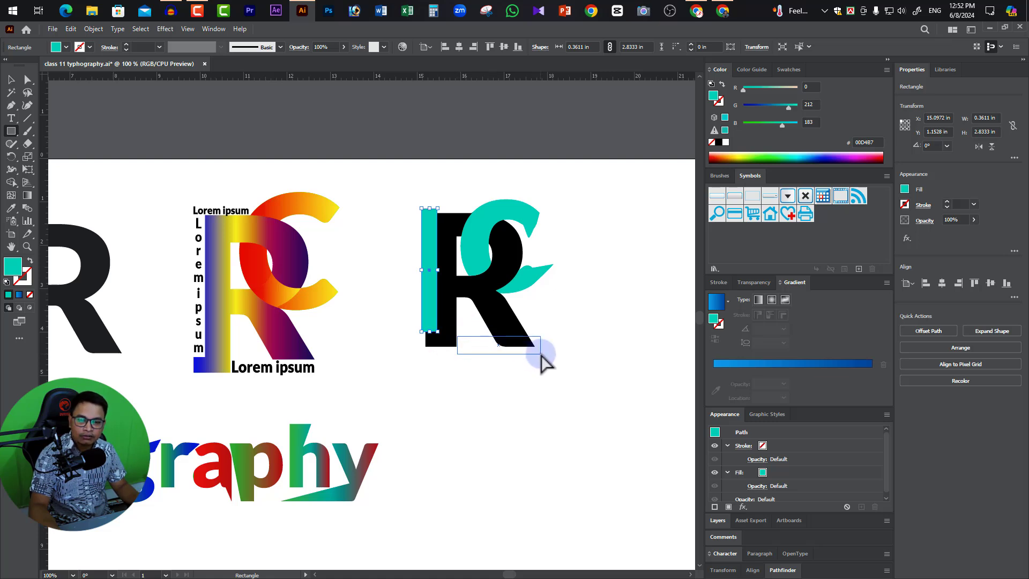
click(21, 79)
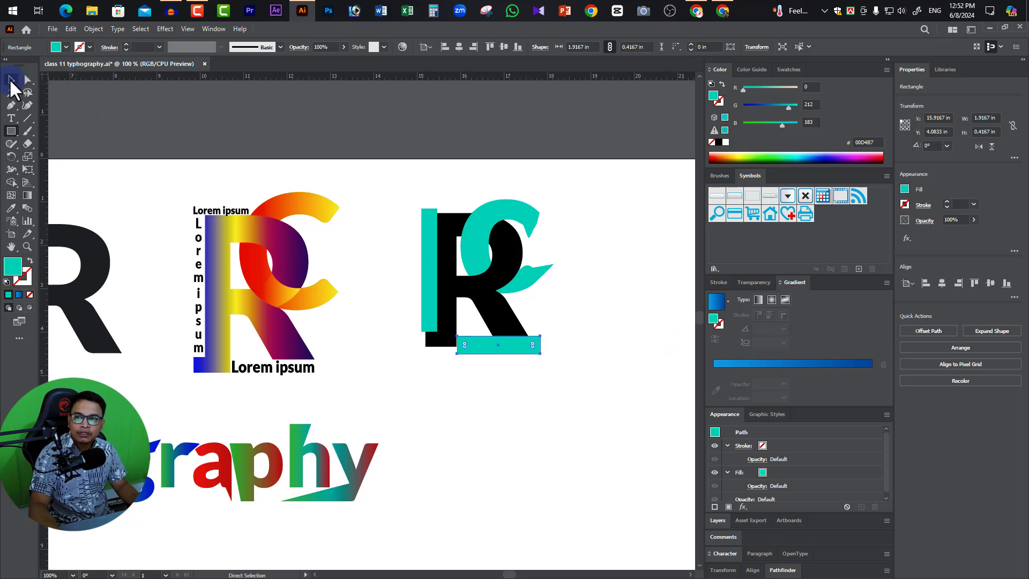
shift+click(489, 298)
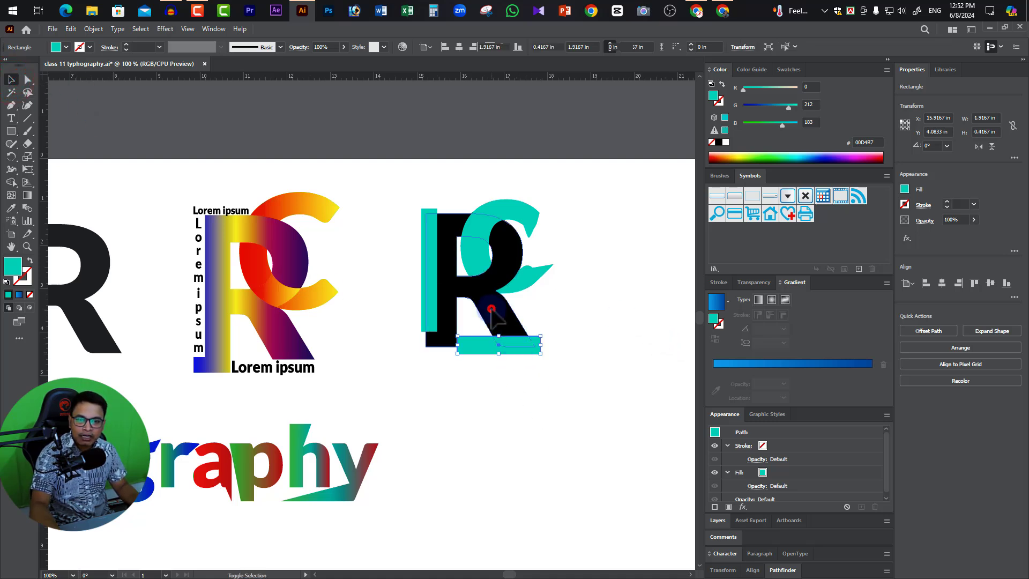
shift+click(429, 279)
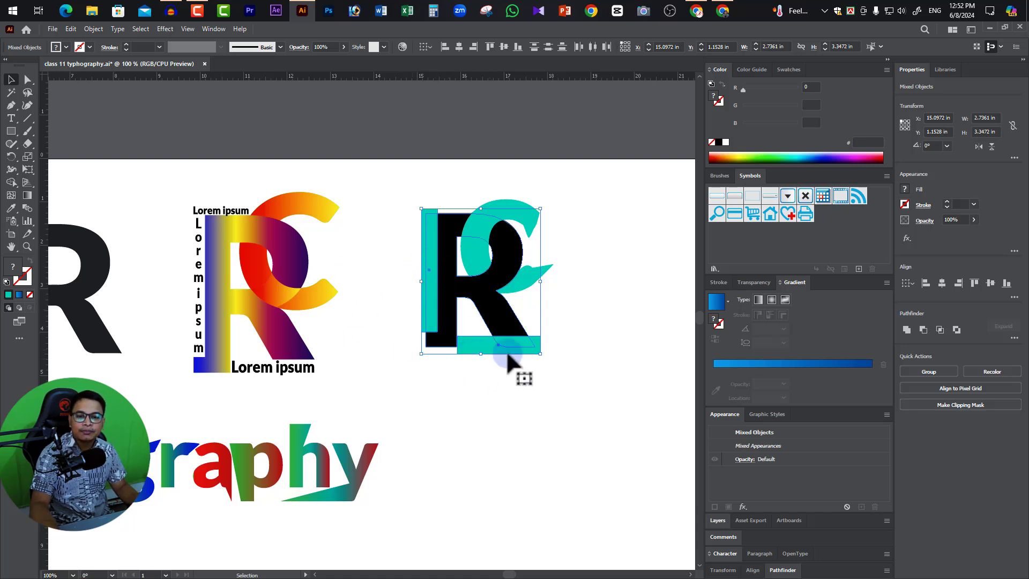
Alt-delete the teal bottom and side bar regions from the R with the Shape Builder.
click(492, 384)
drag(562, 396, 410, 178)
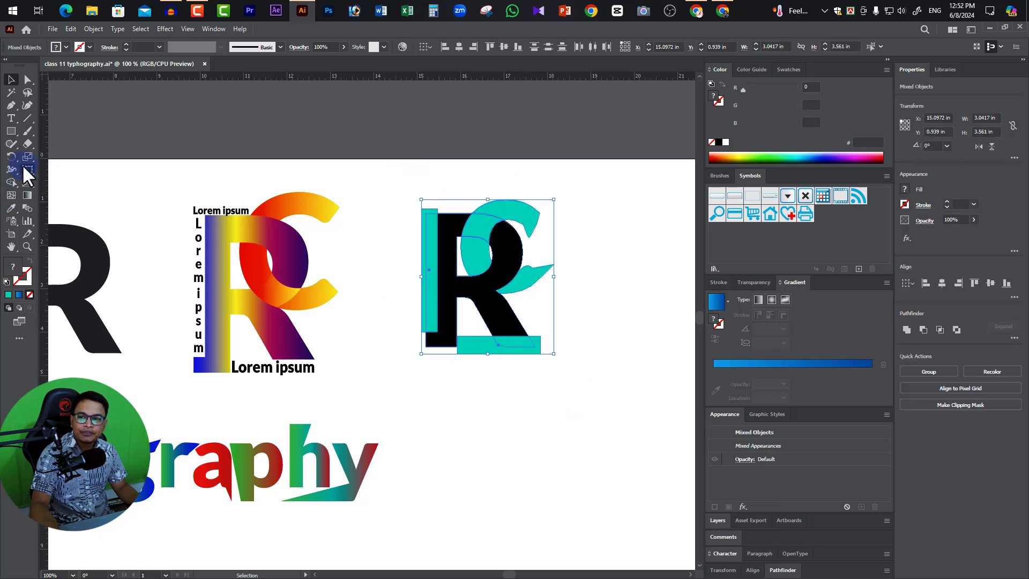
click(11, 182)
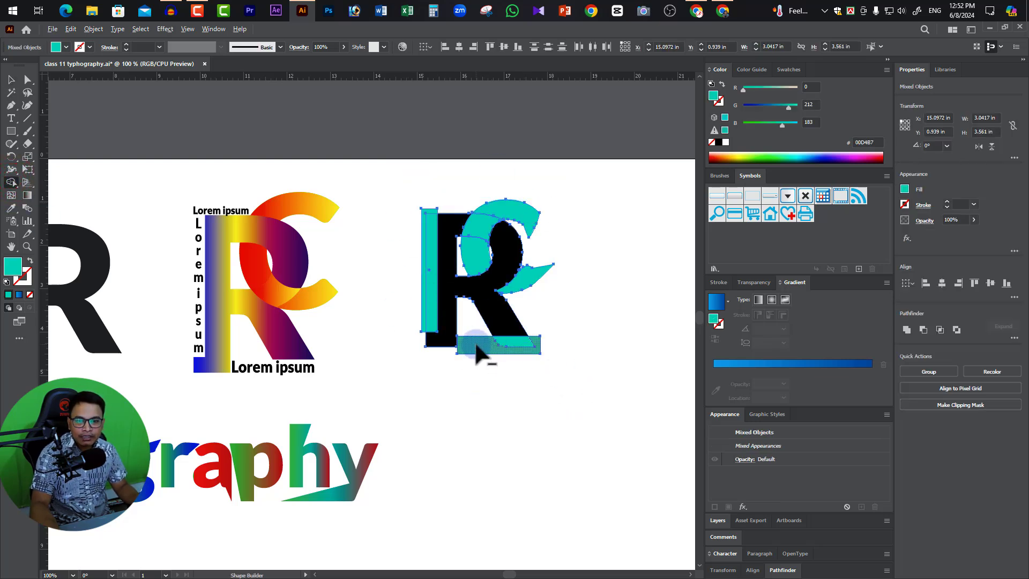
drag(493, 342, 538, 347)
drag(428, 324, 394, 238)
key(v)
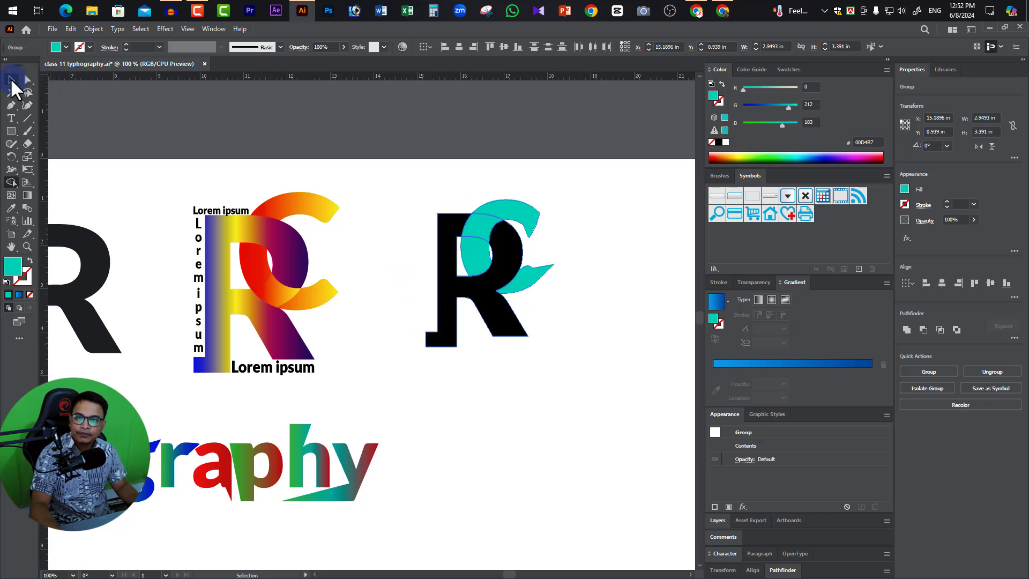
click(535, 385)
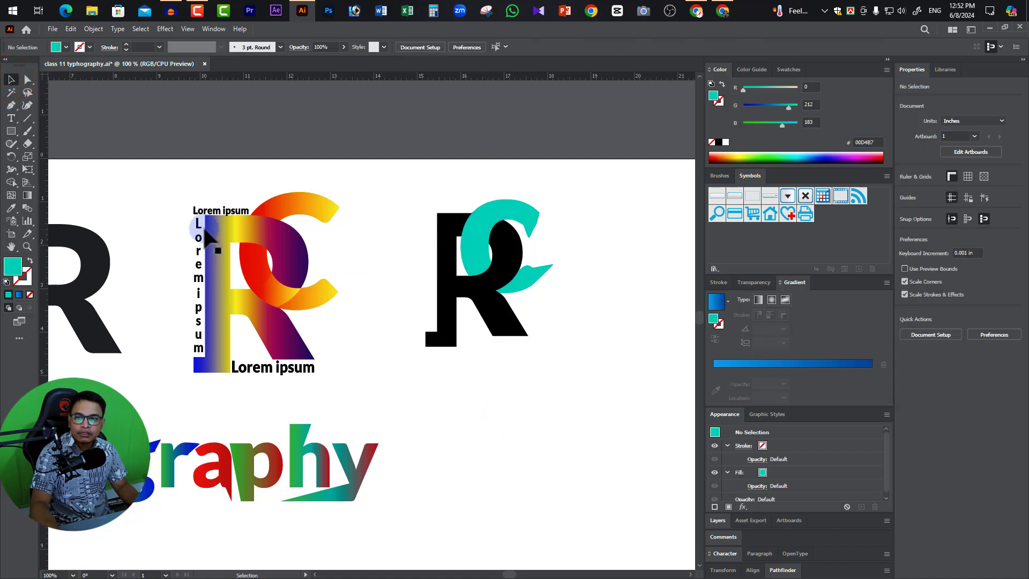
Place Lorem ipsum text, shrink it to about a third, and move it under the R's base.
click(219, 209)
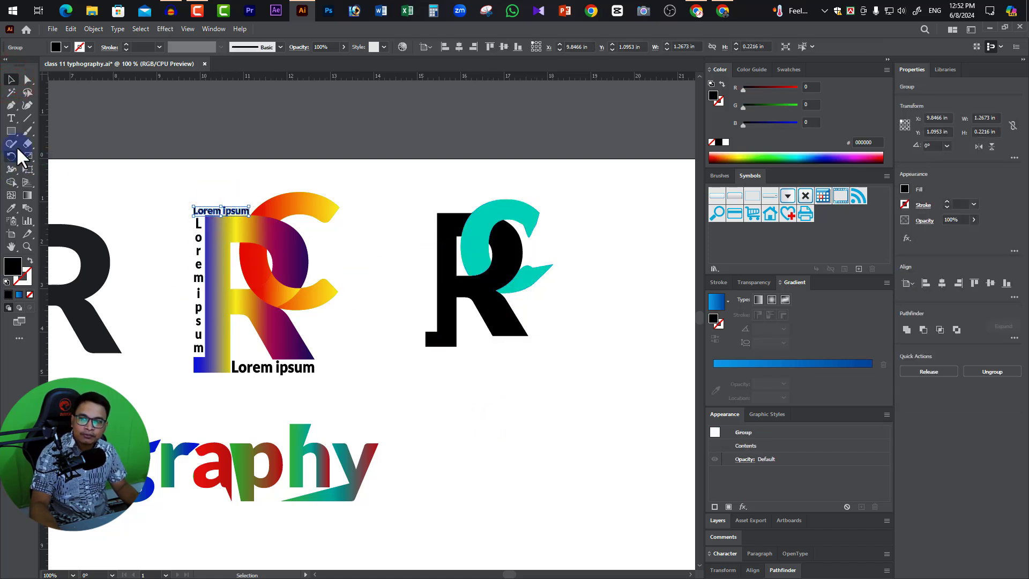
click(12, 120)
click(433, 385)
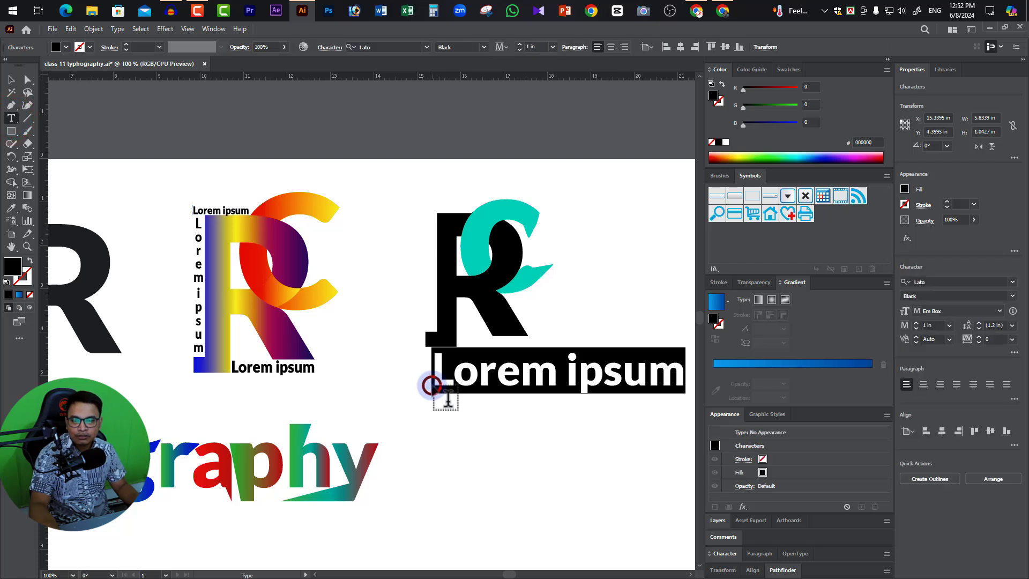
click(12, 79)
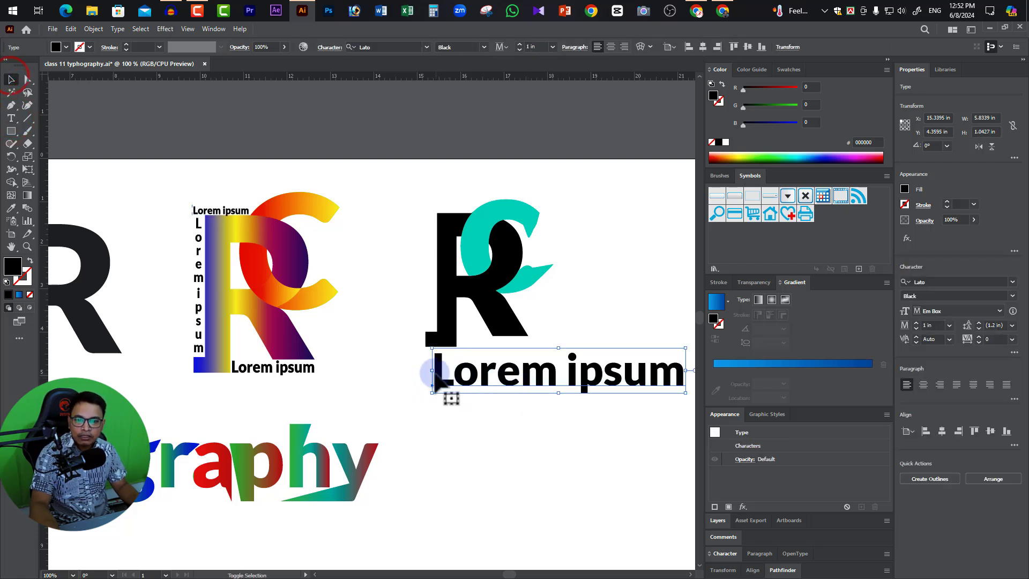
drag(436, 369, 600, 375)
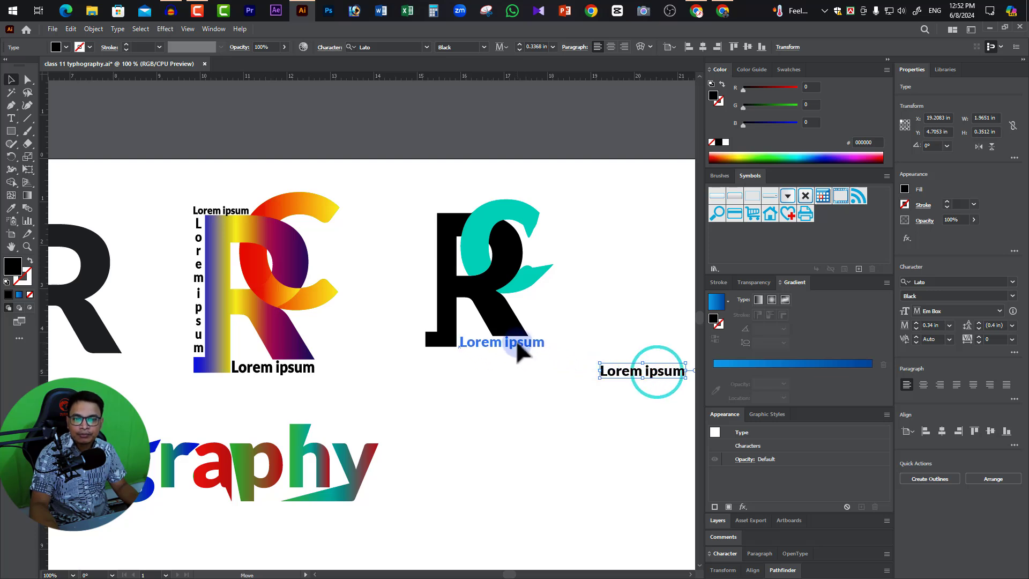
drag(588, 367, 516, 339)
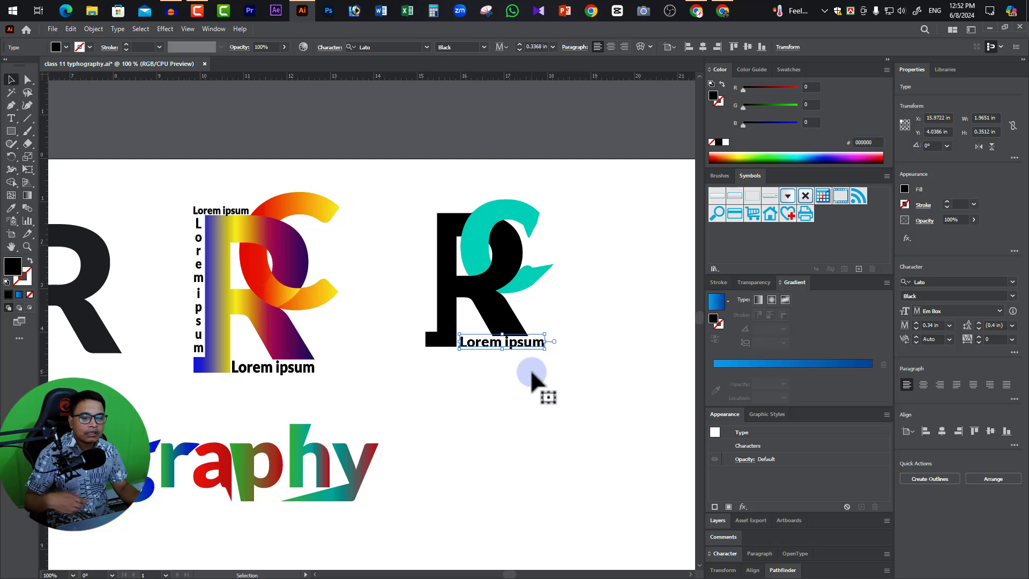
Condense the base Lorem ipsum text to fit the R's width and nudge it down.
ctrl+space+click(455, 360)
mouse_move(459, 356)
mouse_down()
mouse_move(450, 343)
mouse_move(489, 360)
mouse_up()
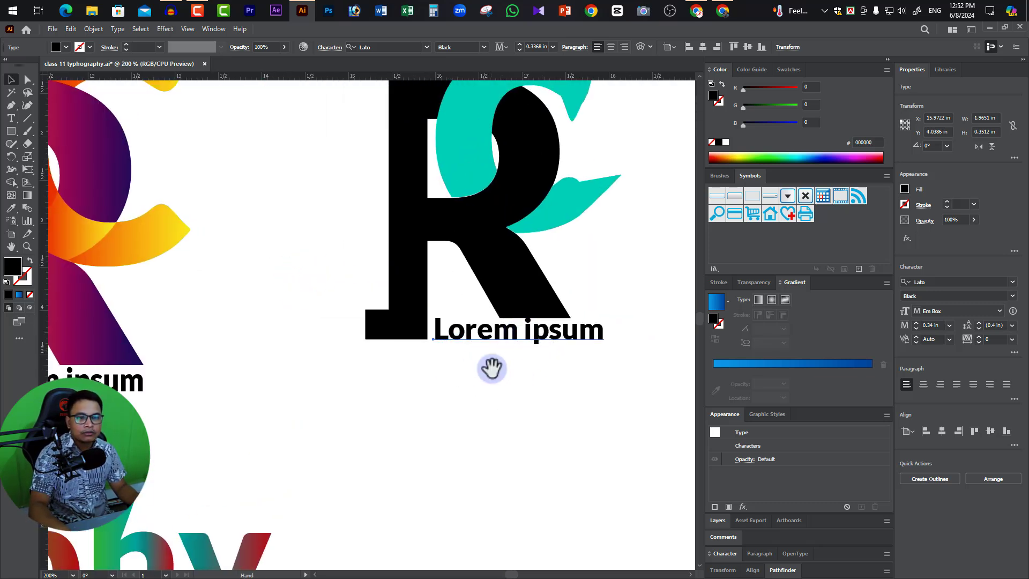
ctrl+space+click(474, 336)
drag(417, 354, 463, 367)
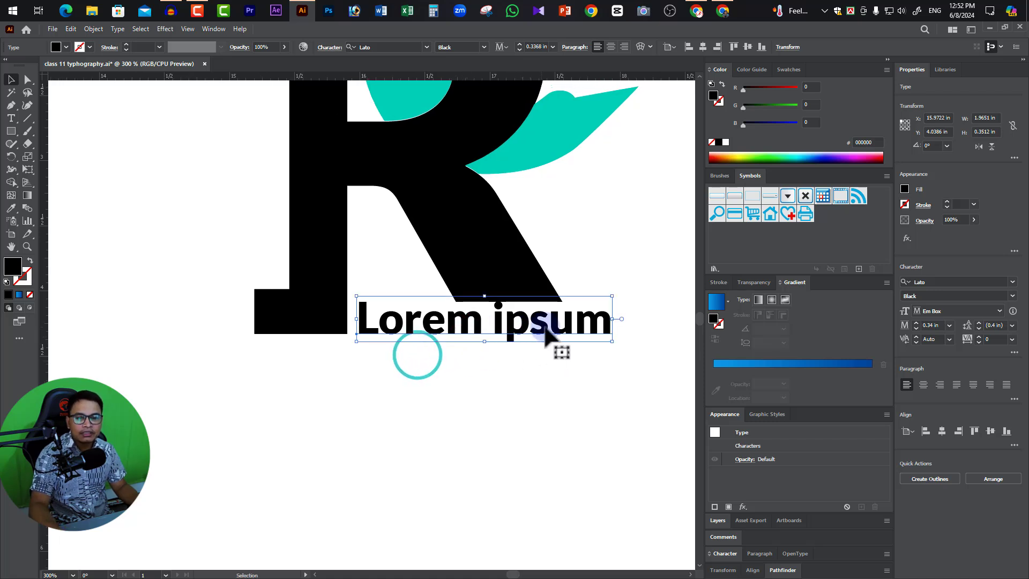
drag(612, 321, 565, 322)
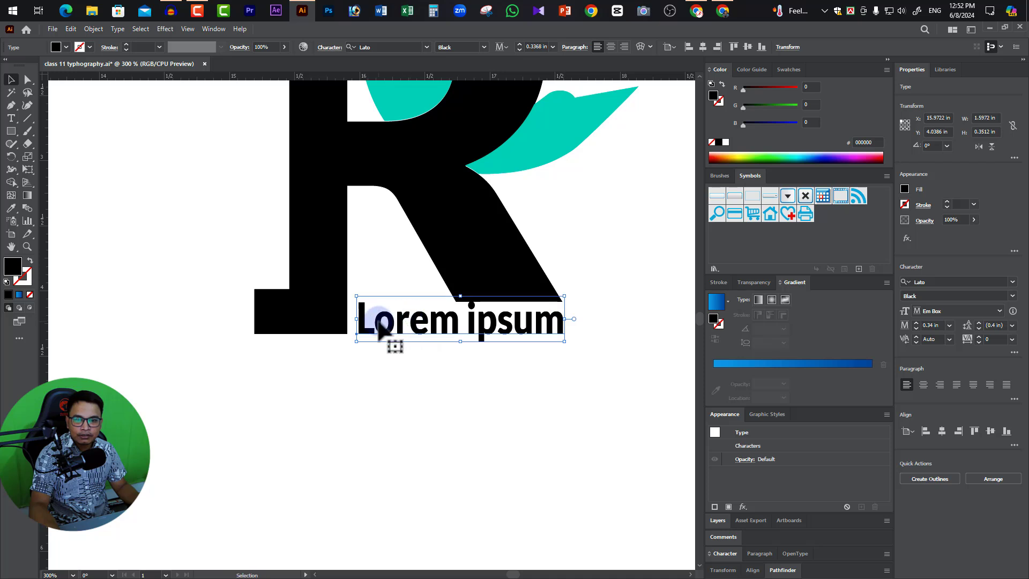
key(Down)
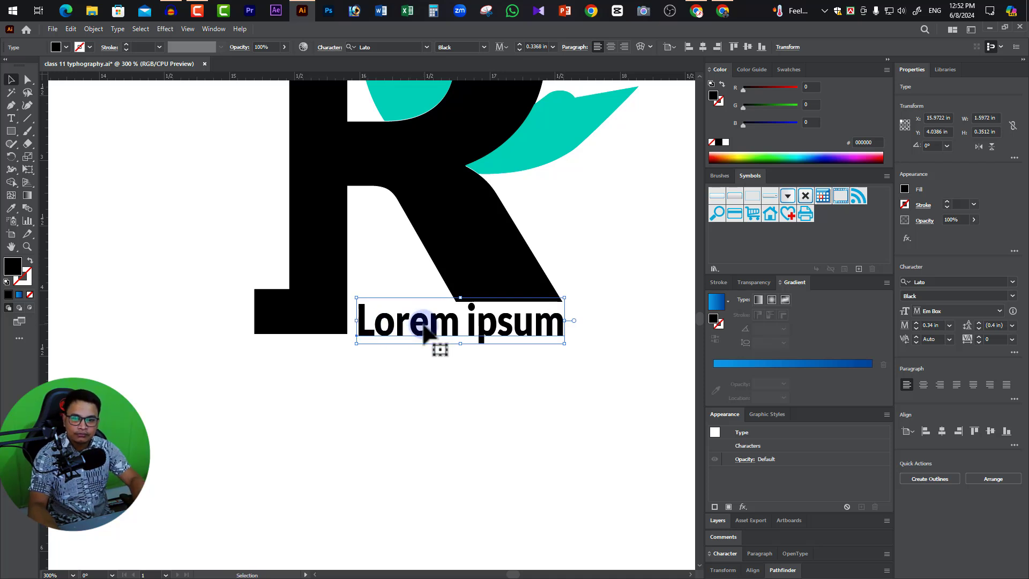
key(ctrl+minus)
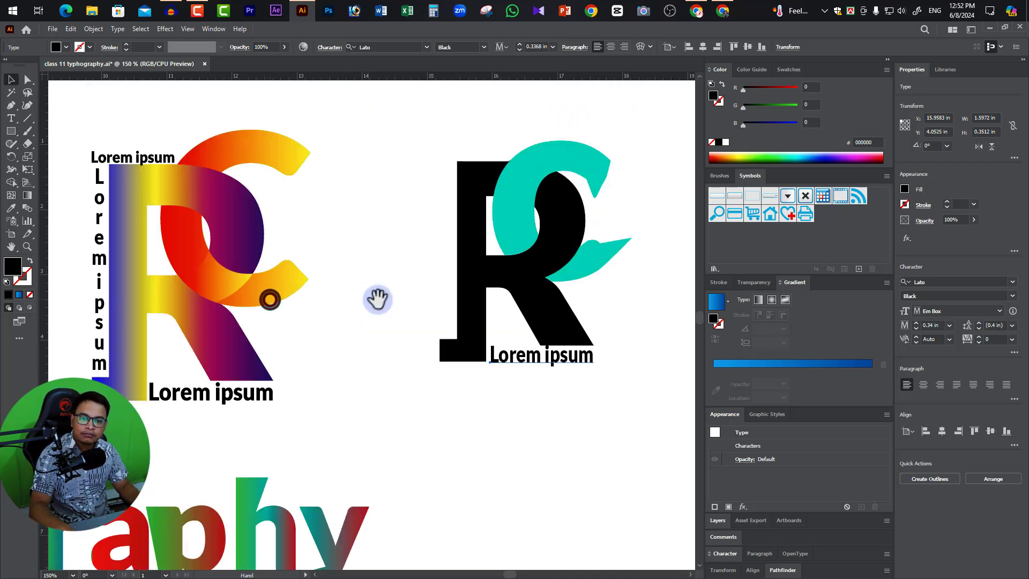
drag(375, 298, 504, 313)
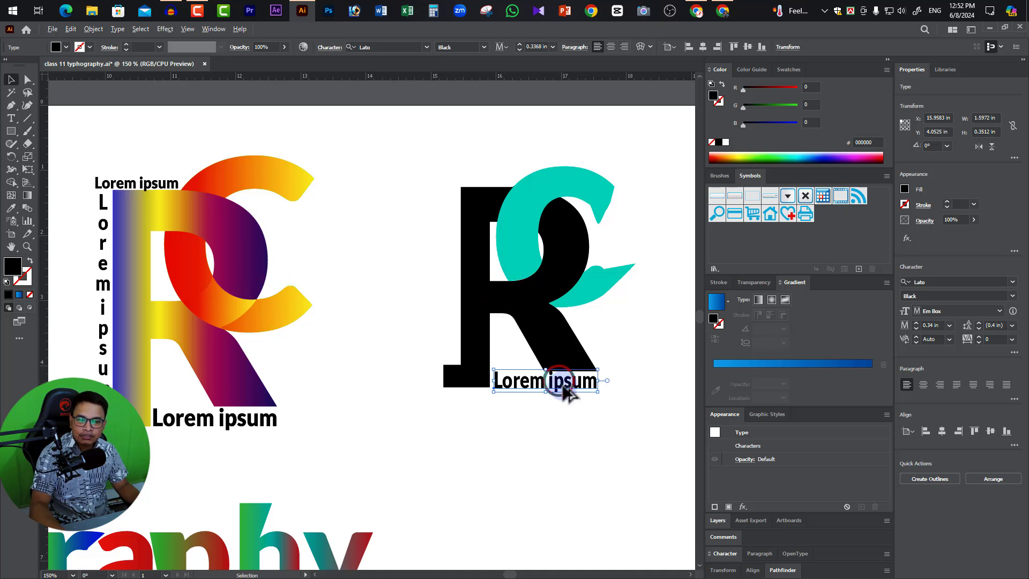
Alt-drag a copy of the text above the R and shrink it to fit the top.
alt+drag(563, 386, 480, 179)
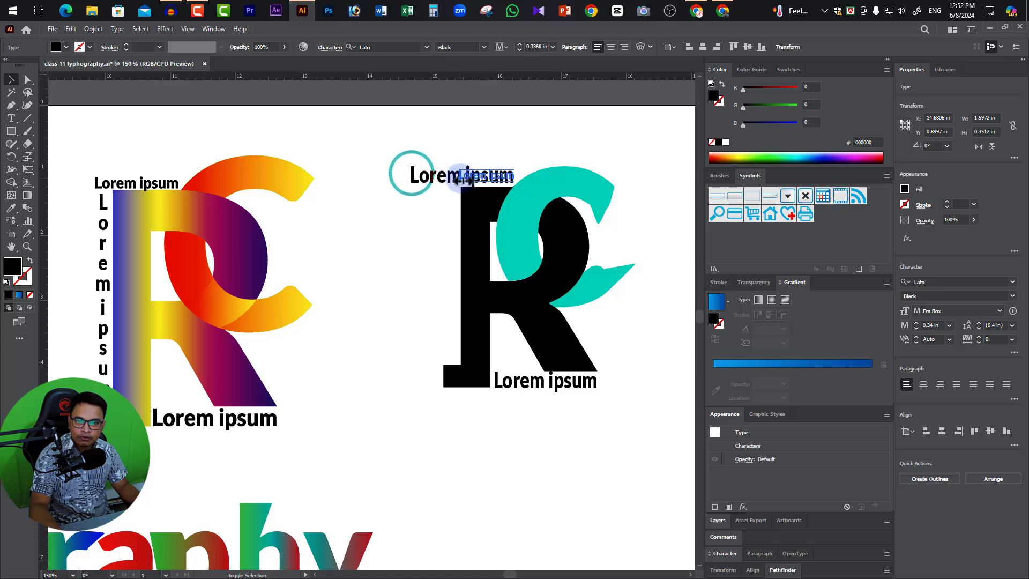
shift+drag(410, 176, 478, 174)
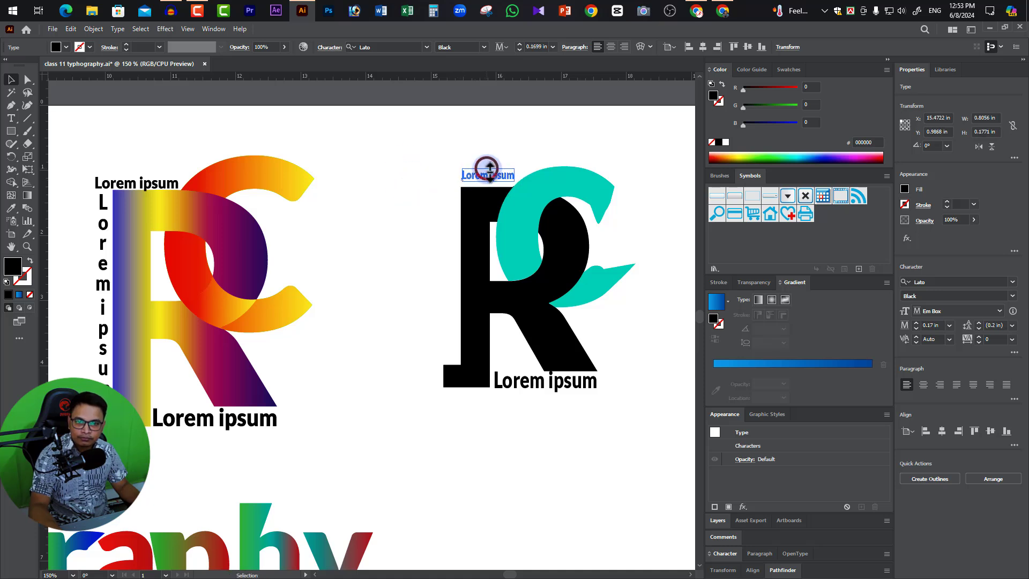
scroll(484, 174, up, 4)
mouse_move(321, 528)
mouse_down()
mouse_move(312, 412)
mouse_move(375, 317)
mouse_move(394, 327)
mouse_up()
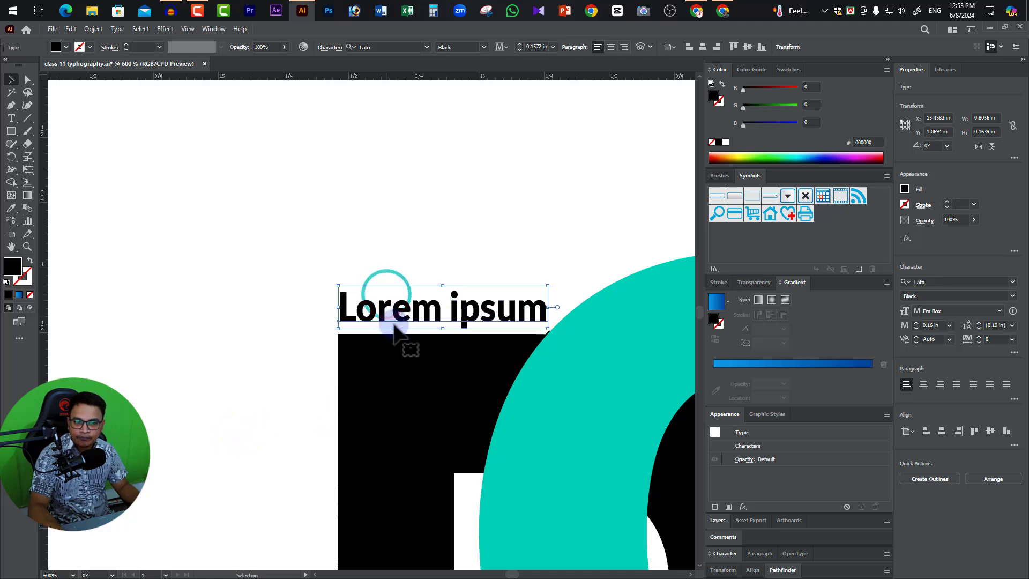
alt+click(423, 363)
drag(423, 401, 580, 331)
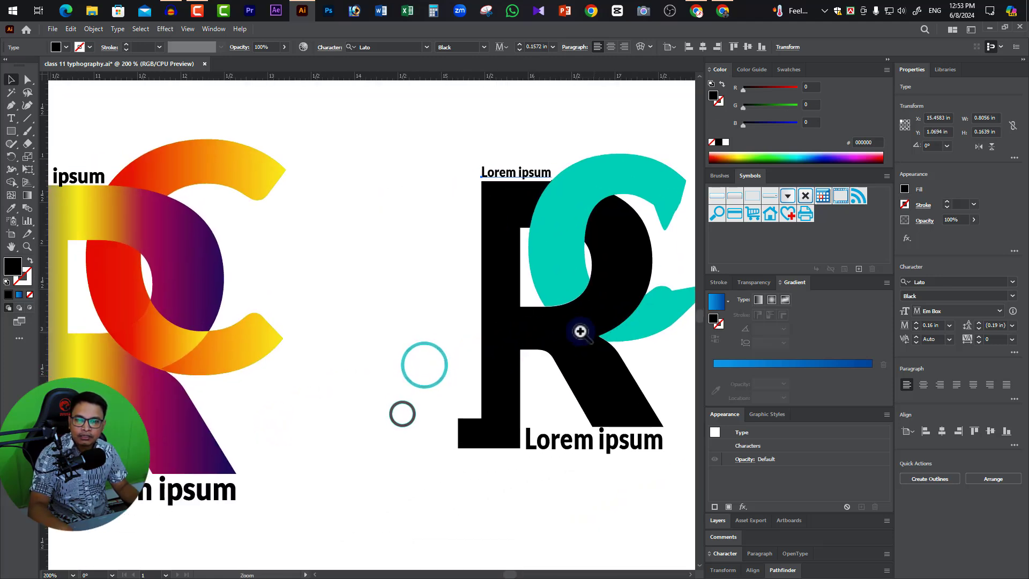
alt+click(580, 331)
drag(416, 382, 554, 358)
key(v)
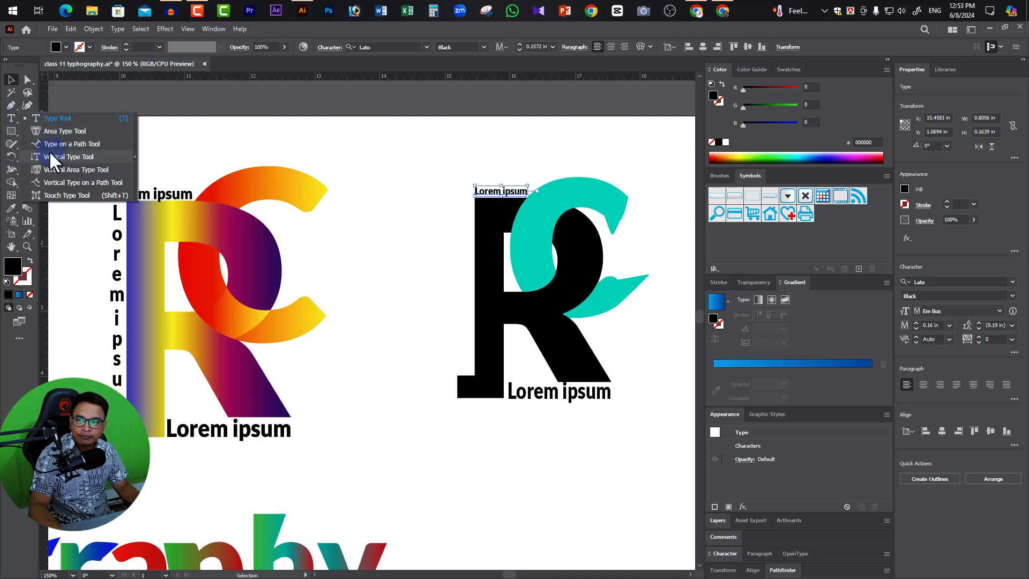
Place a vertical 'Lorem ipsum' text with the Vertical Type Tool.
drag(13, 123, 56, 156)
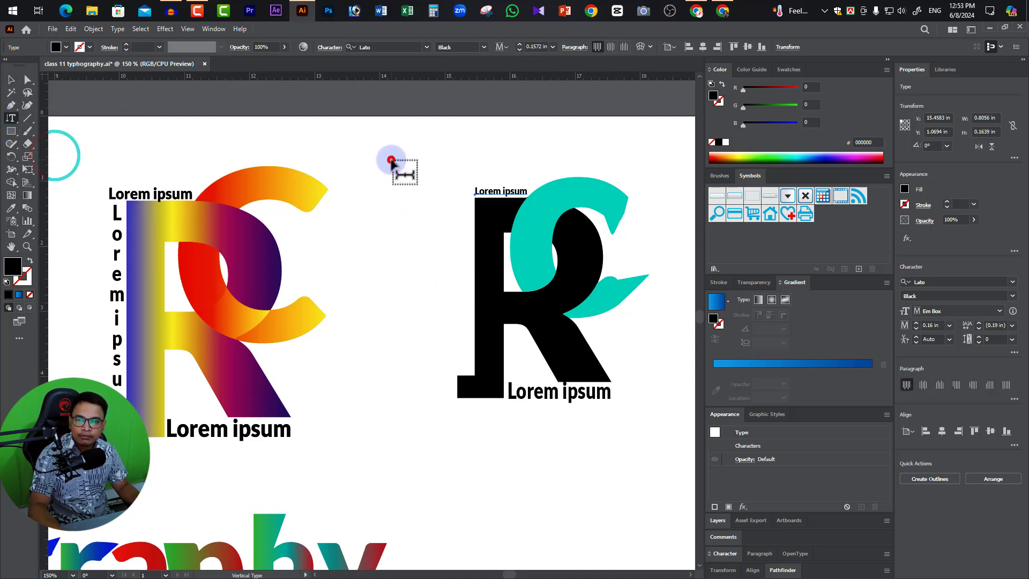
click(392, 160)
click(11, 79)
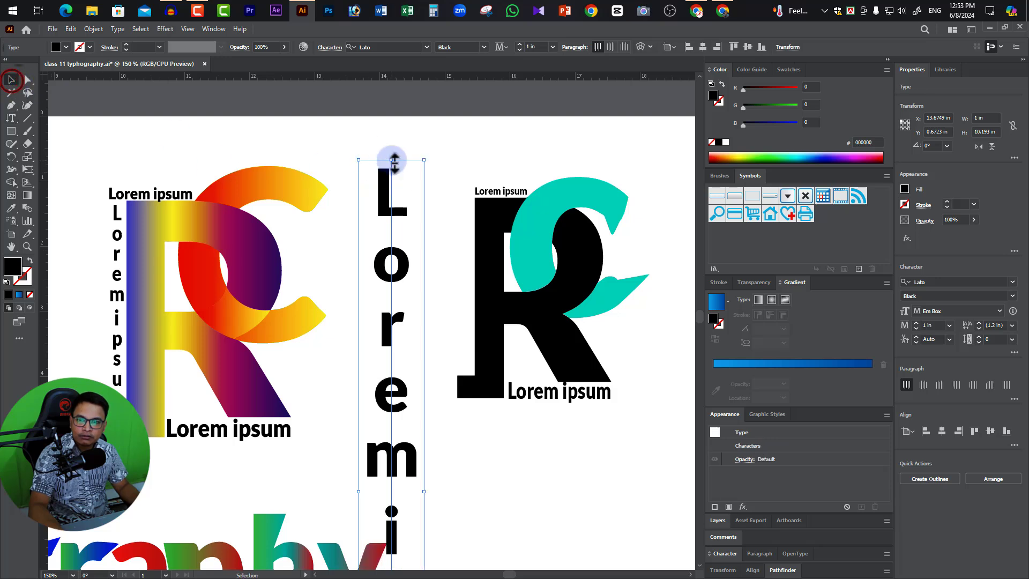
Scale the vertical text down and move it against the black R's left edge.
mouse_move(390, 160)
mouse_down()
mouse_move(403, 560)
mouse_move(392, 156)
mouse_move(399, 260)
mouse_up()
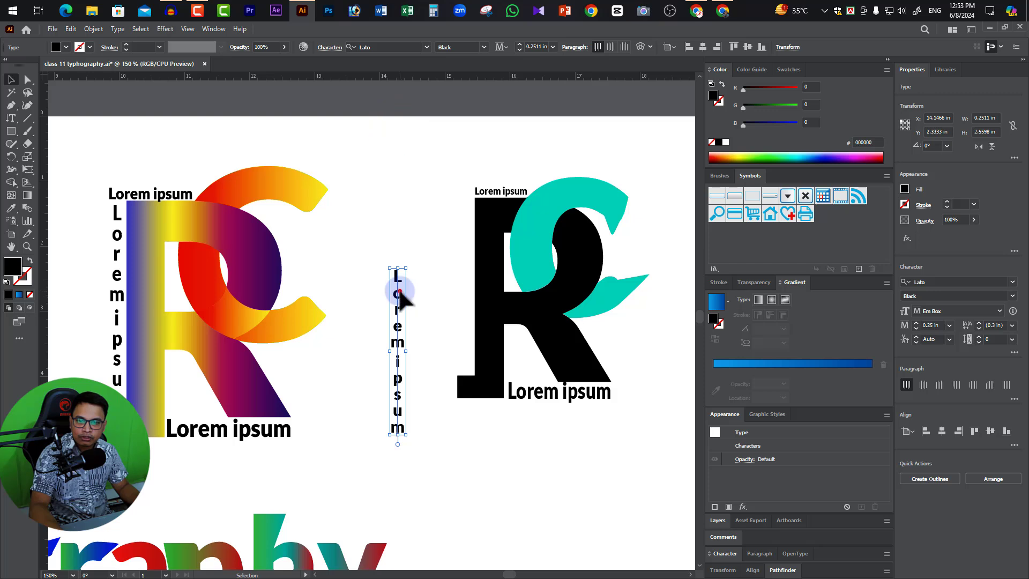
mouse_move(398, 296)
mouse_down()
mouse_move(467, 231)
mouse_move(461, 202)
mouse_up()
click(368, 211)
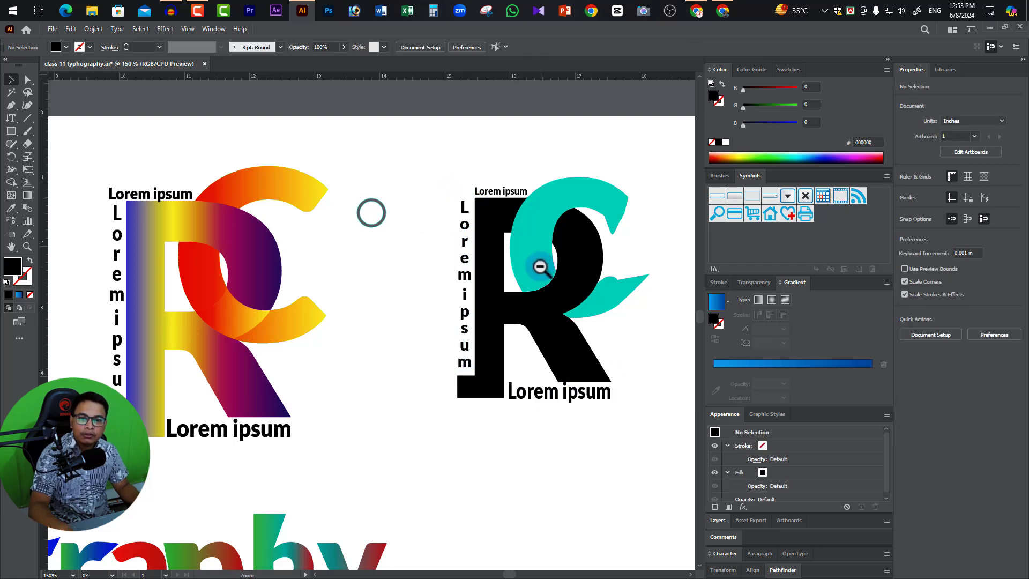
ctrl+alt+click(542, 266)
drag(396, 423, 430, 327)
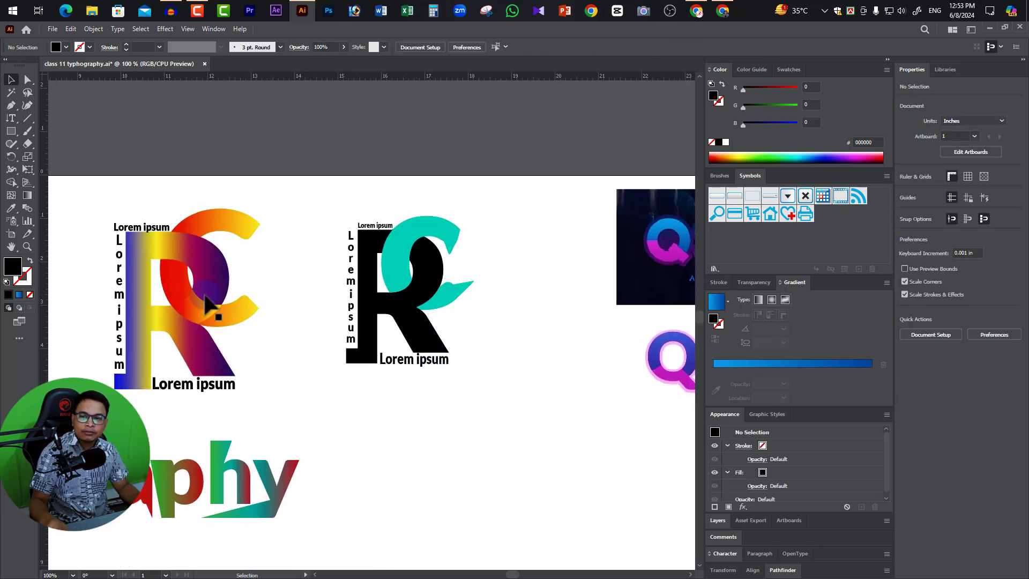
Apply a linear gradient to the black R group and make its left stop red.
click(405, 298)
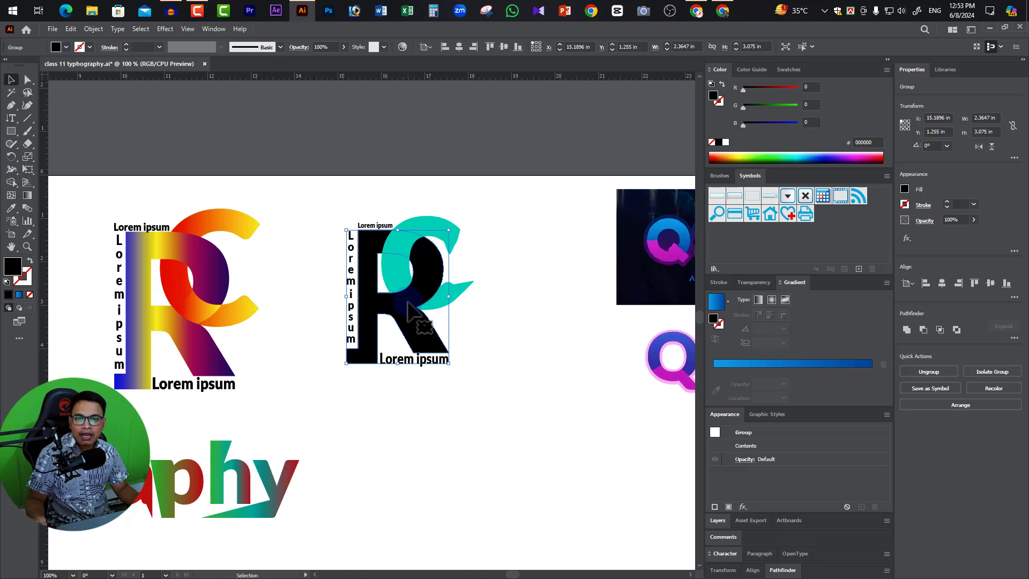
click(27, 195)
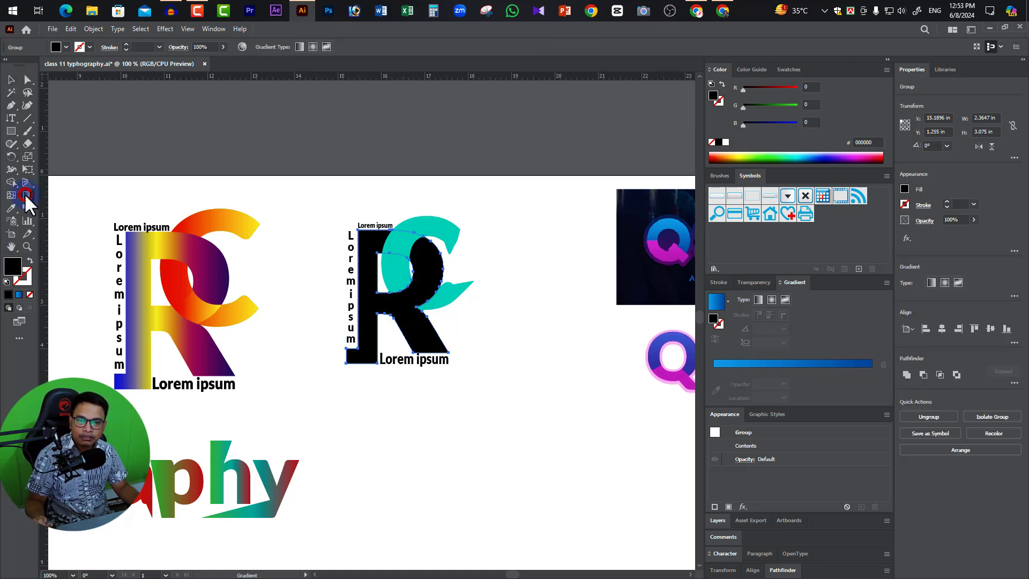
click(758, 300)
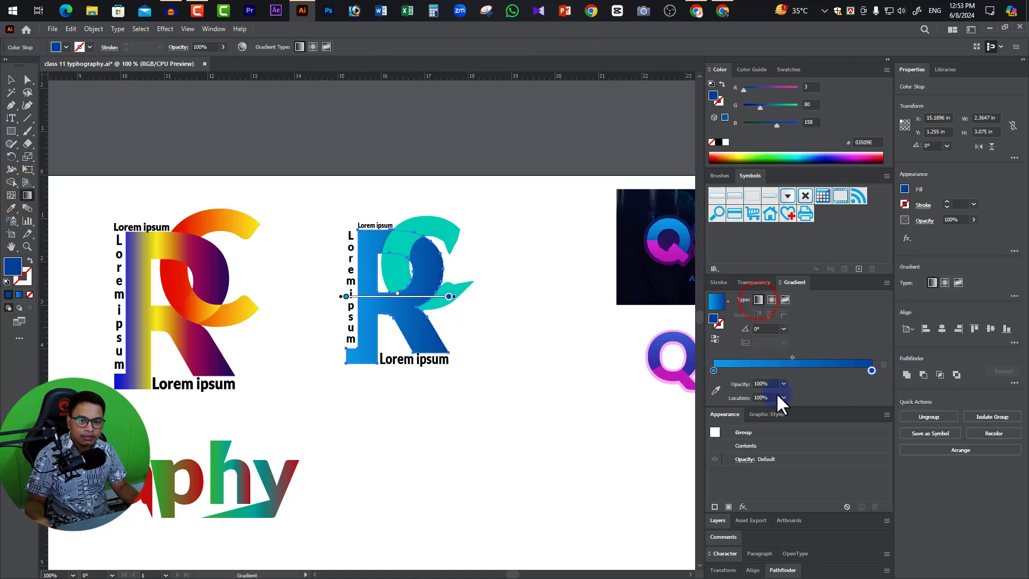
double_click(714, 371)
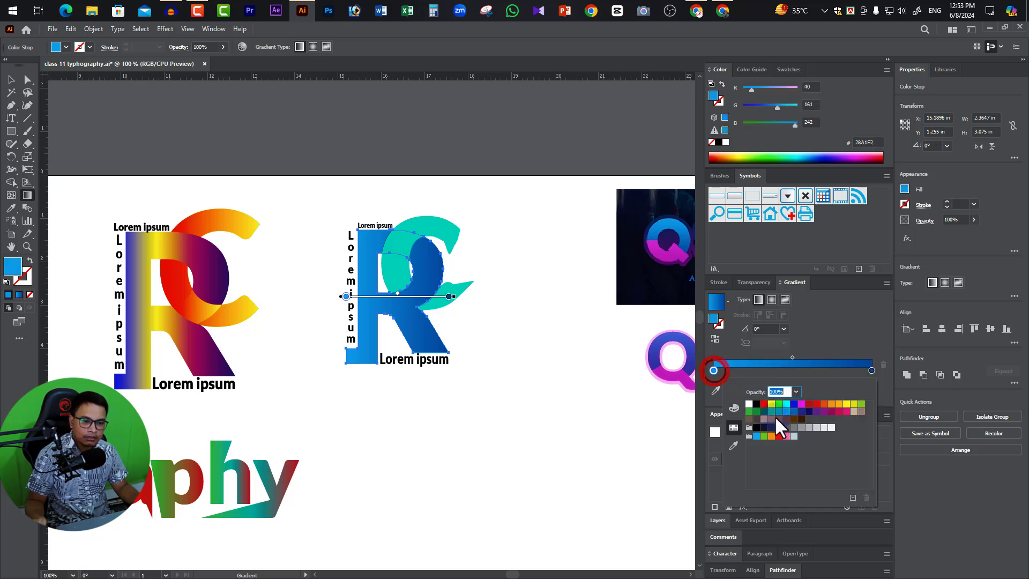
click(764, 405)
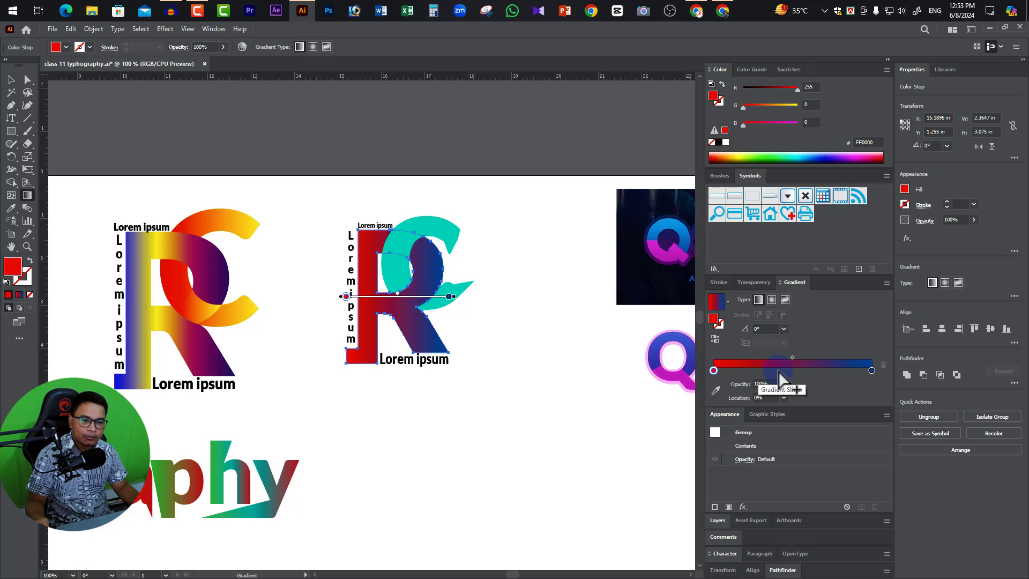
Add a yellow middle stop to the R's gradient and make the right stop dark navy.
click(778, 369)
double_click(778, 370)
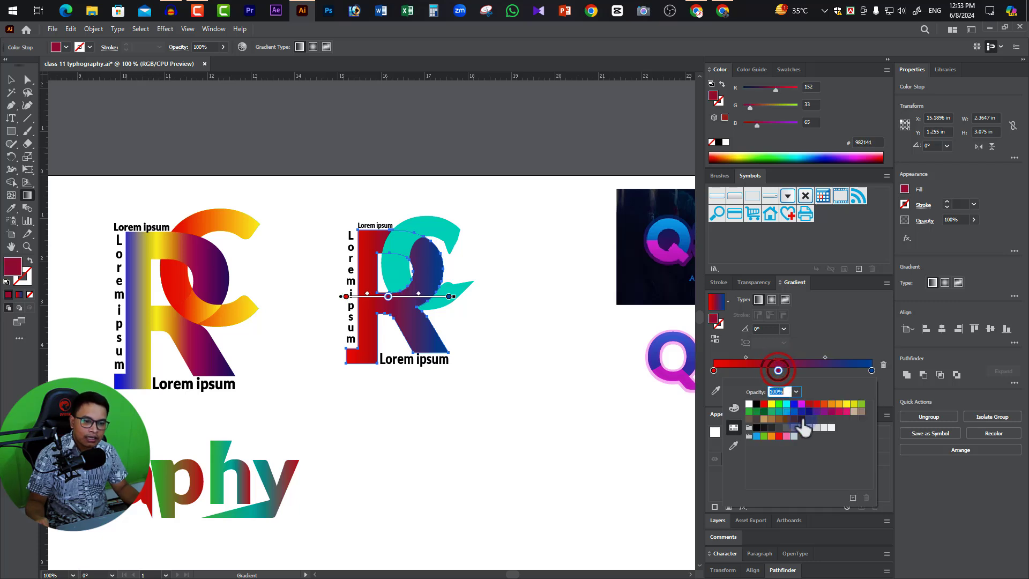
click(846, 404)
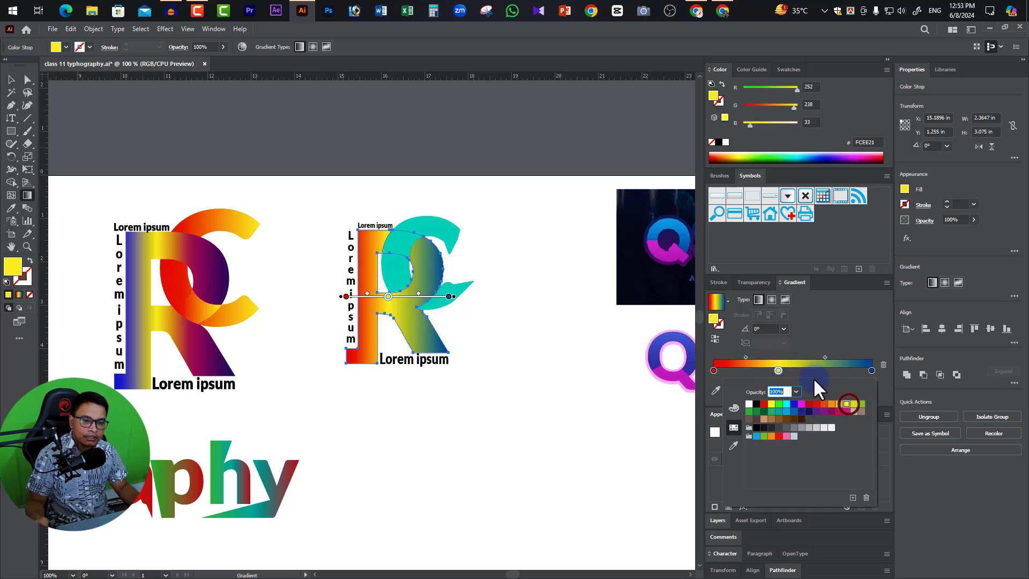
double_click(871, 370)
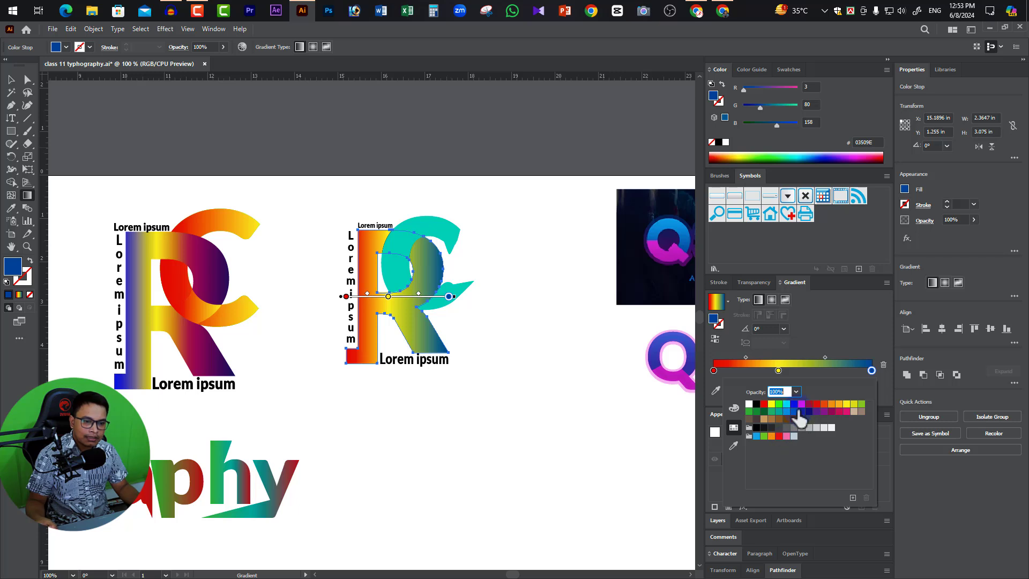
click(809, 411)
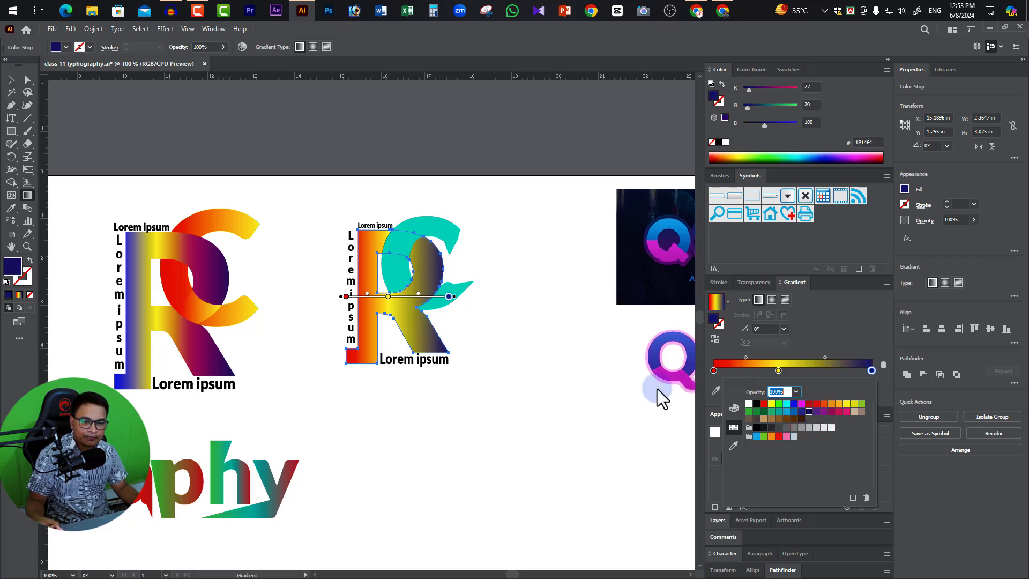
click(516, 241)
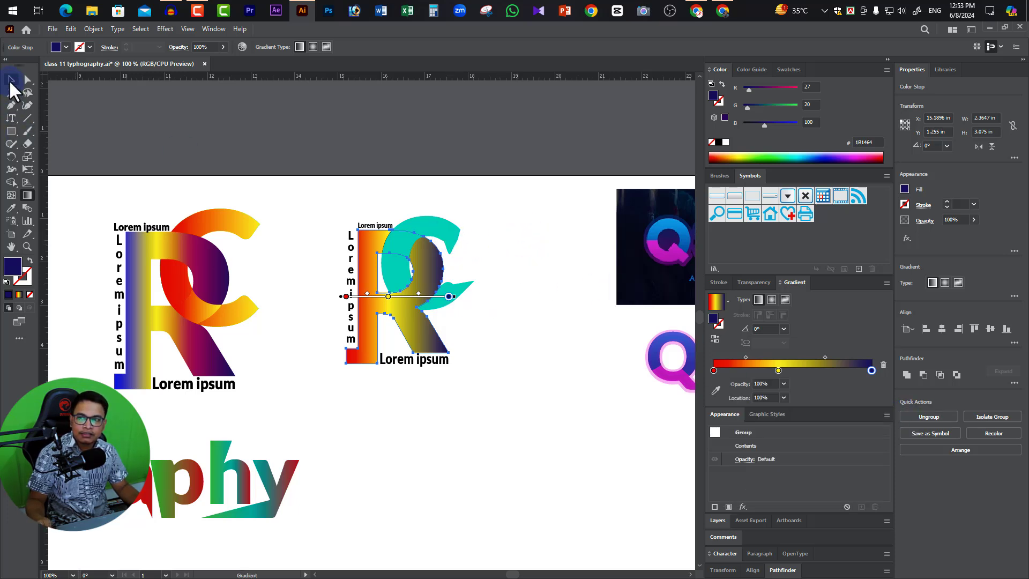
click(12, 80)
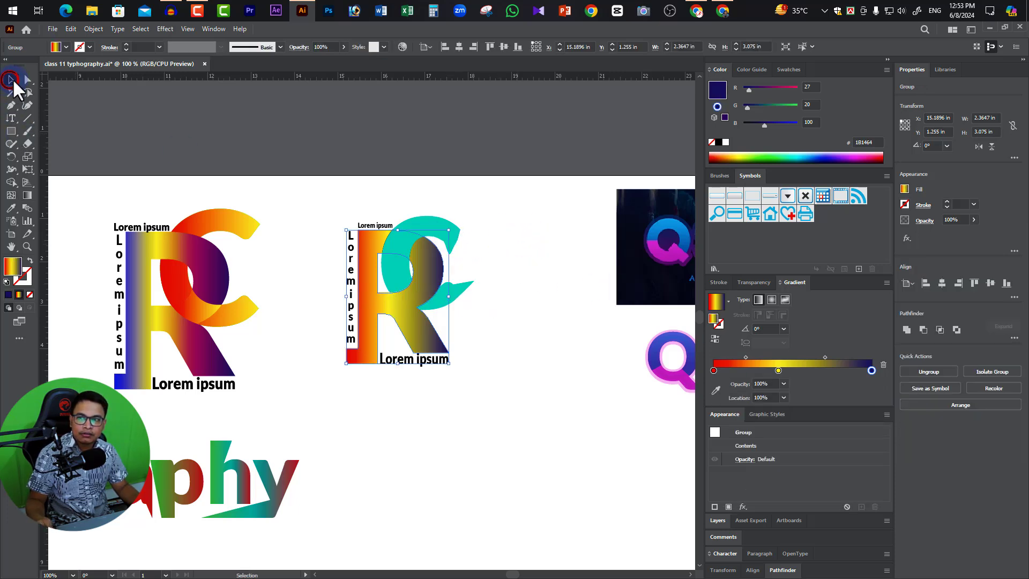
Apply a gradient to the teal C group with a dark green left stop.
click(433, 231)
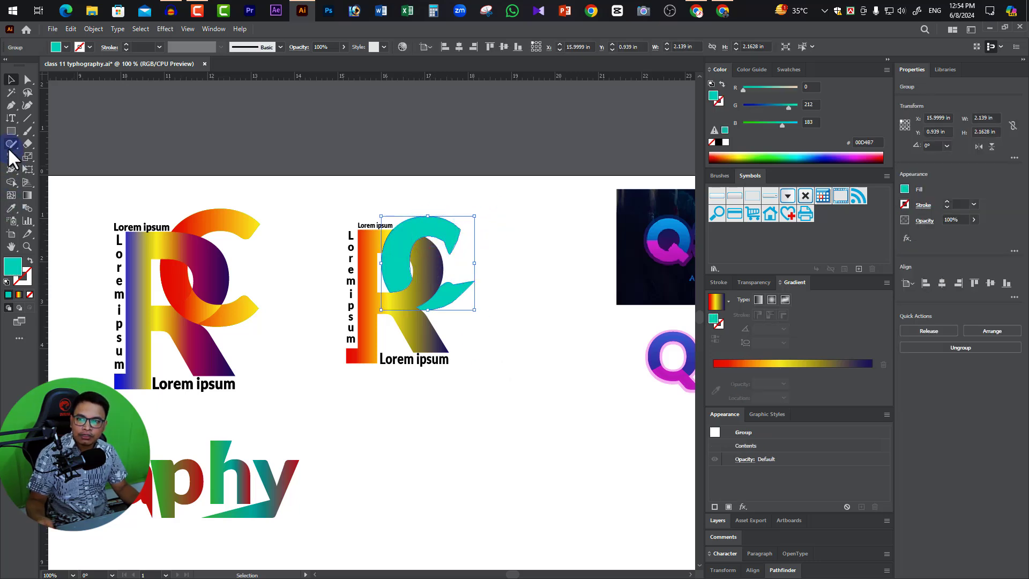
click(27, 195)
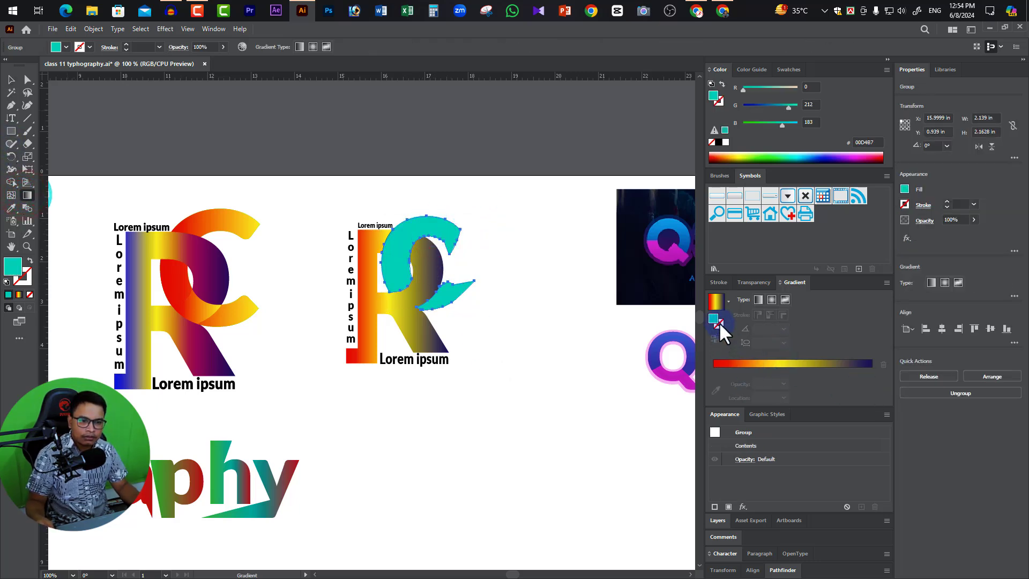
click(757, 300)
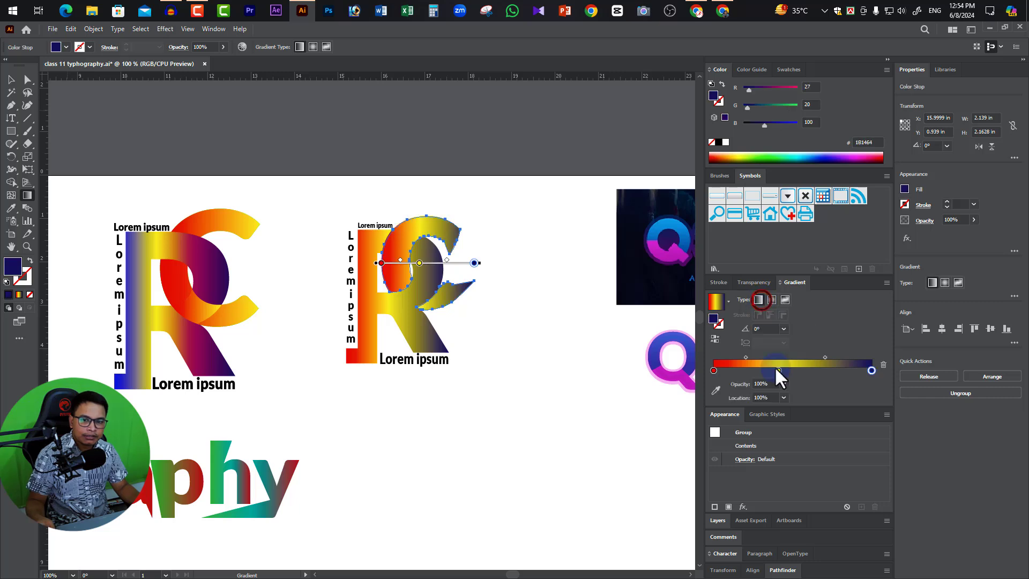
double_click(713, 370)
click(765, 412)
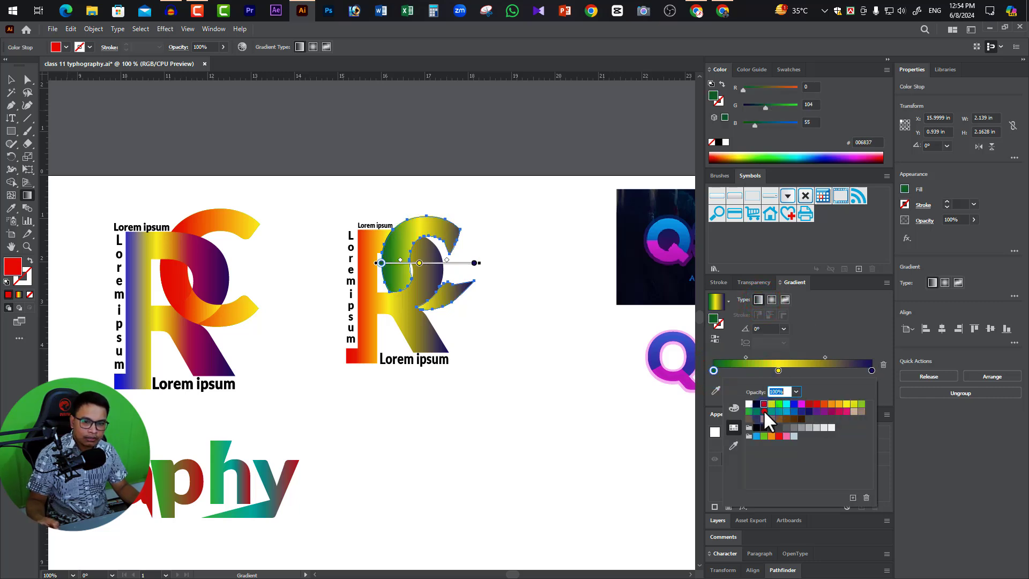
Make the C gradient's middle stop red and its right stop bright green.
double_click(778, 370)
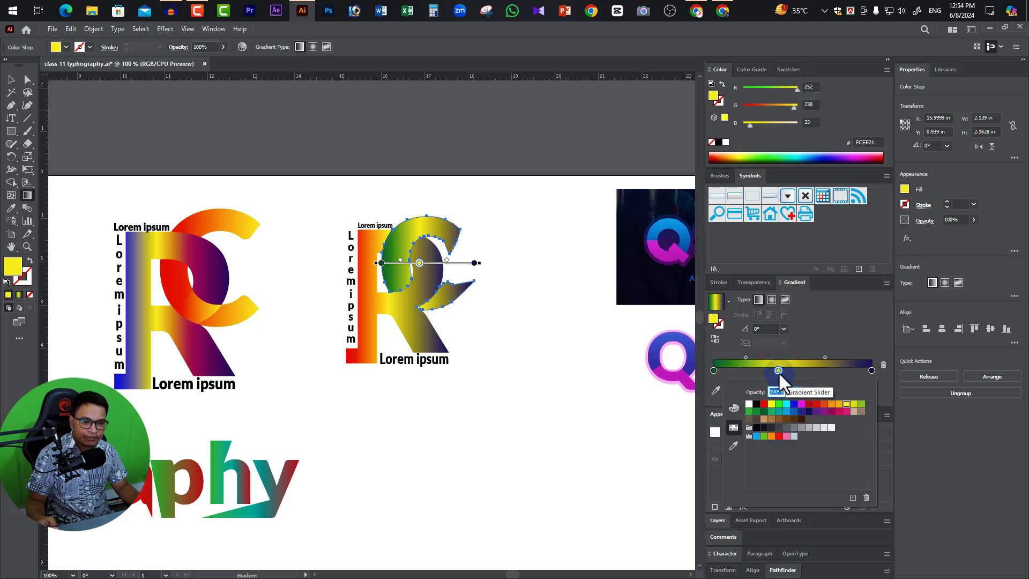
click(809, 404)
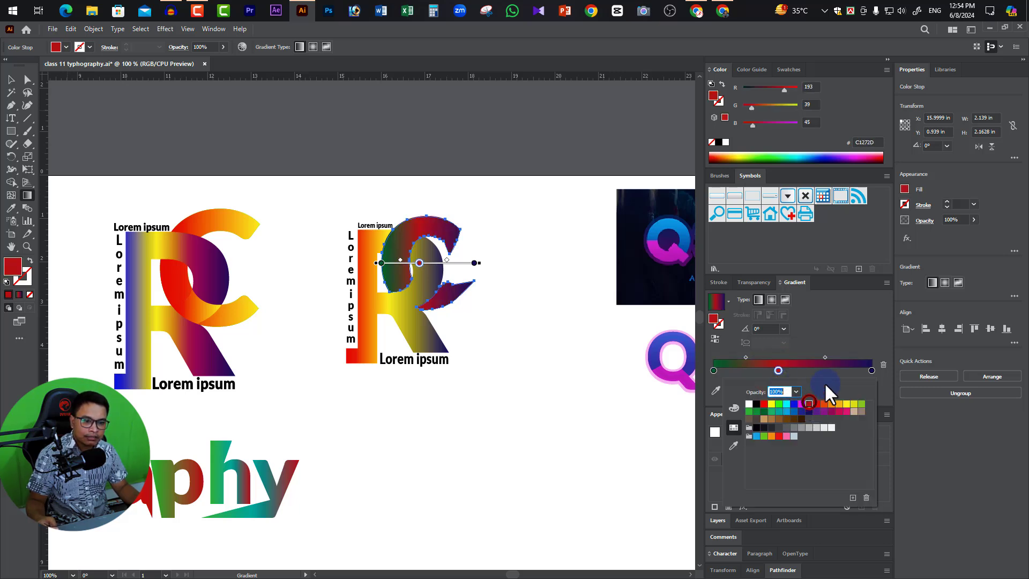
double_click(871, 370)
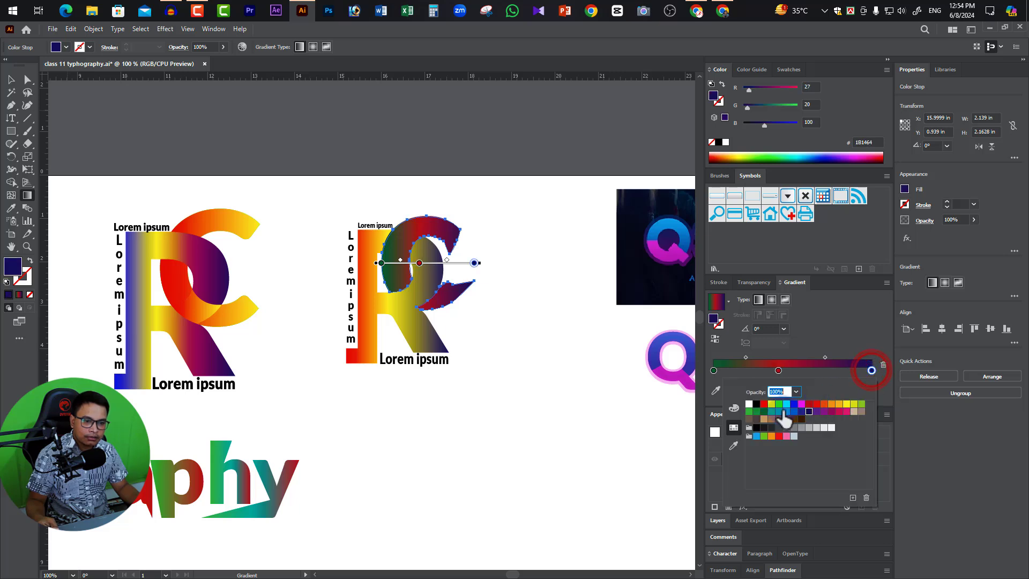
click(763, 412)
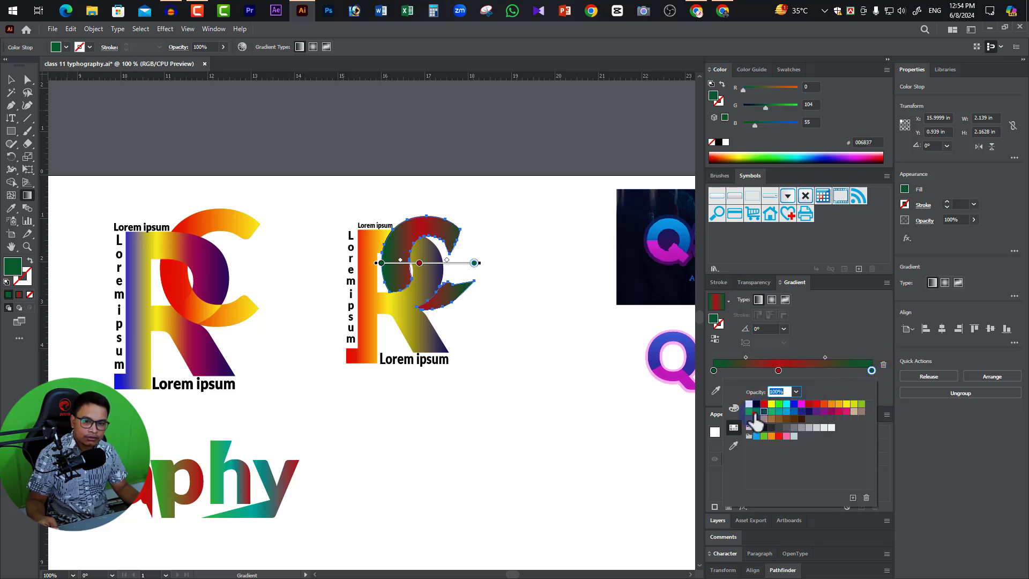
click(749, 411)
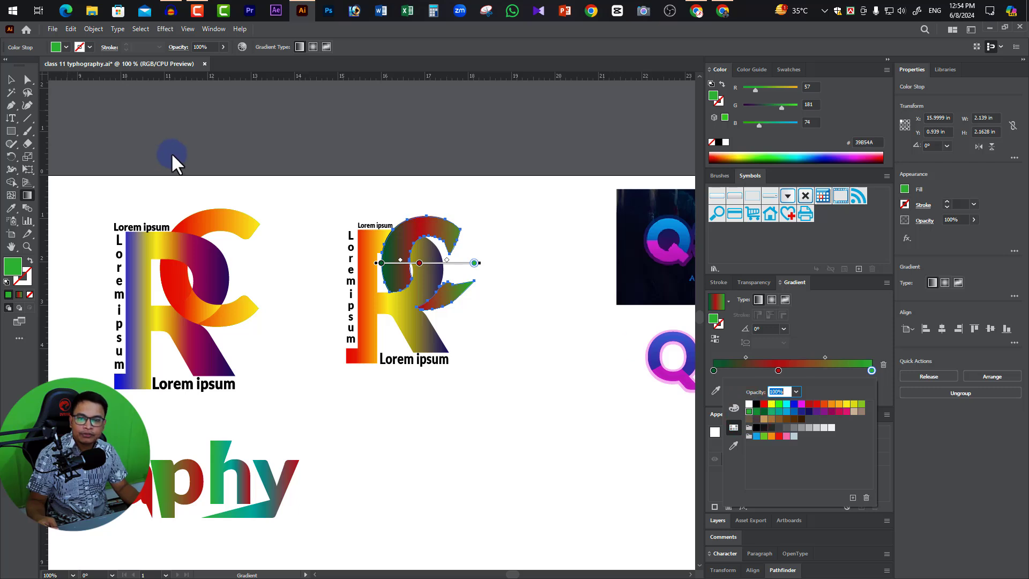
click(12, 81)
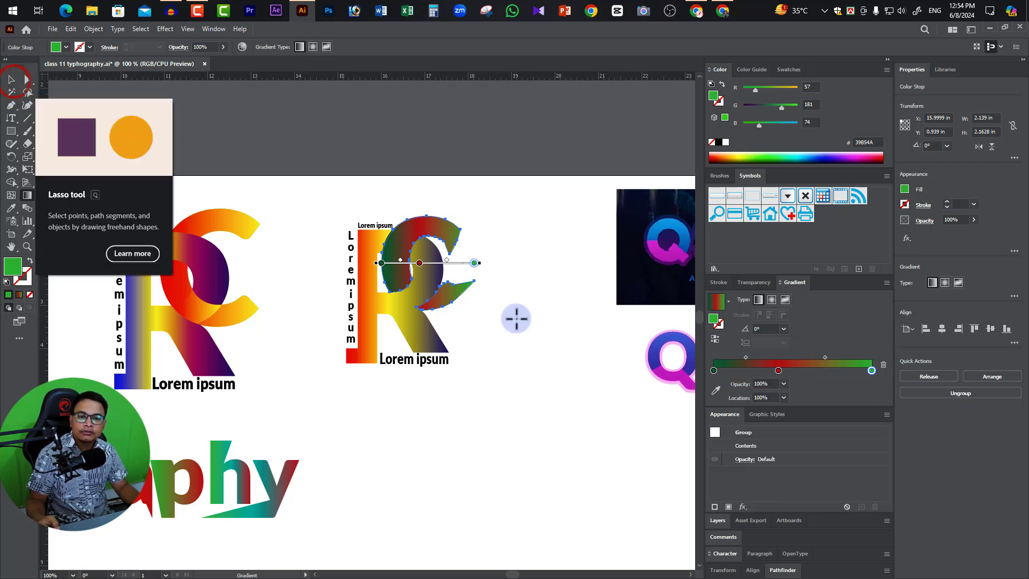
Marquee-select the gradient R, C and Lorem ipsum texts and group them together.
click(10, 79)
click(516, 256)
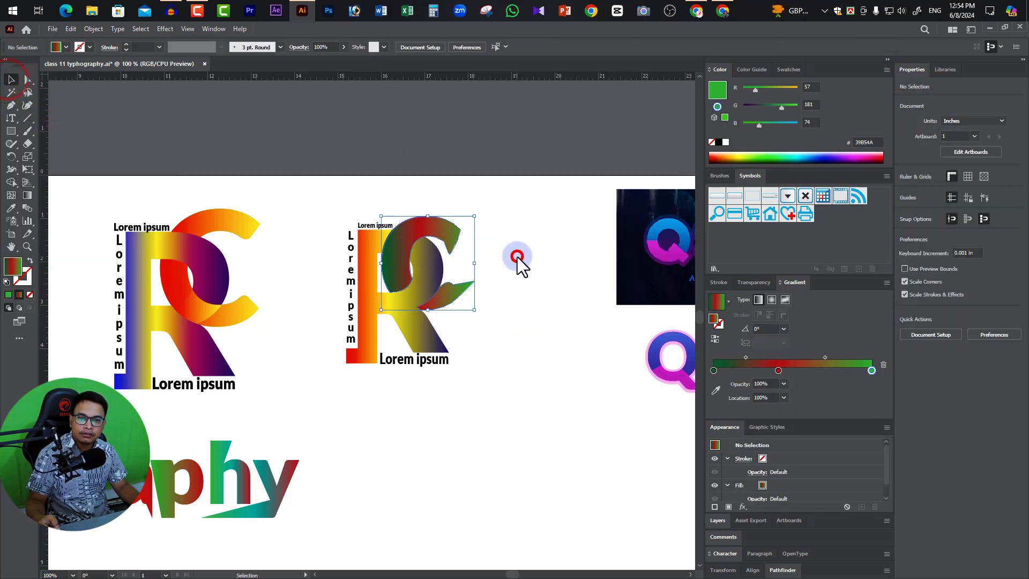
mouse_move(506, 390)
mouse_down()
mouse_move(367, 264)
mouse_move(331, 192)
mouse_up()
right_click(430, 253)
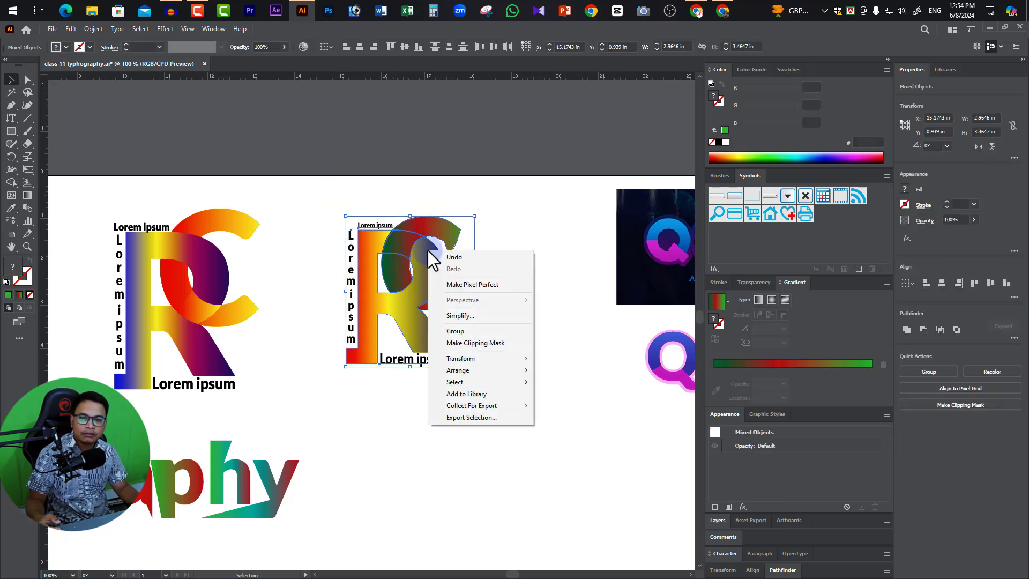
click(464, 330)
click(438, 377)
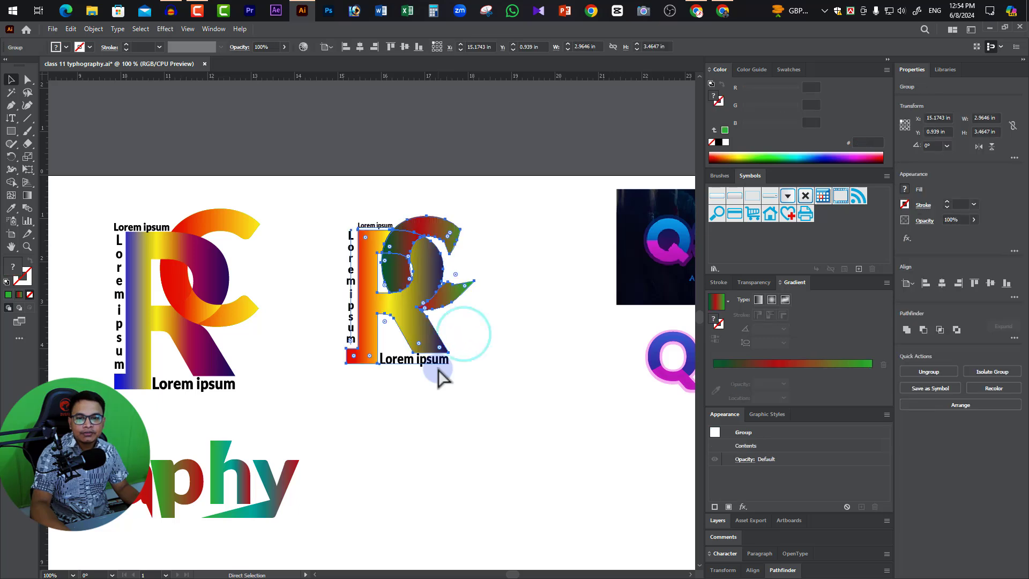
key(v)
click(493, 150)
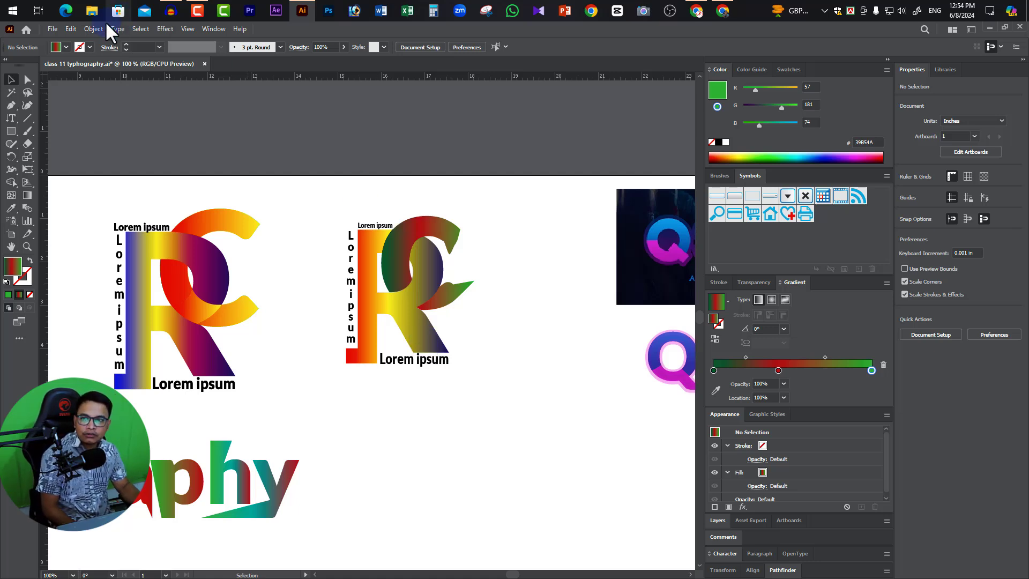
click(93, 29)
Expand the monogram group's gradient fills into shapes with Object > Expand.
click(415, 274)
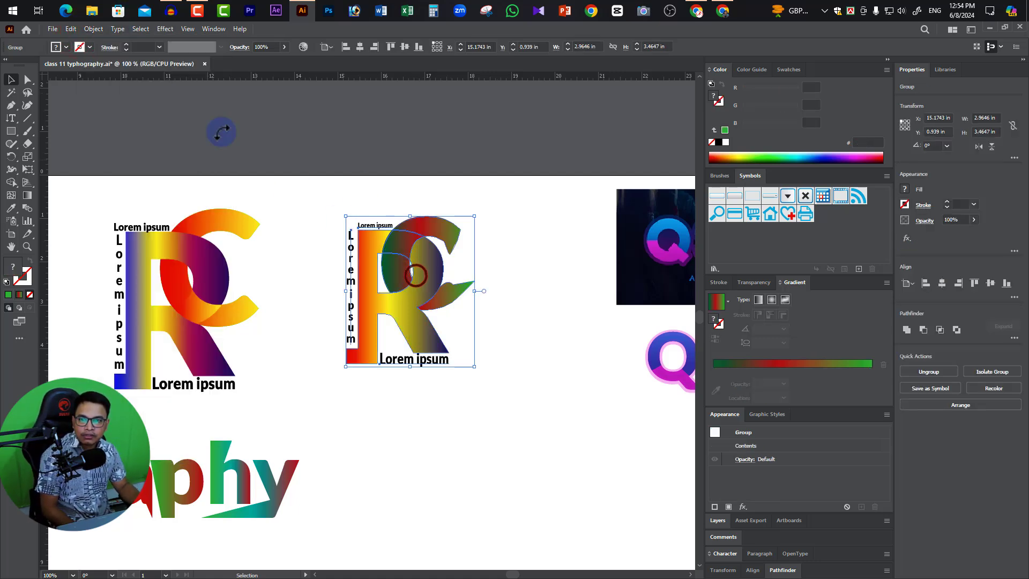
click(96, 29)
click(117, 153)
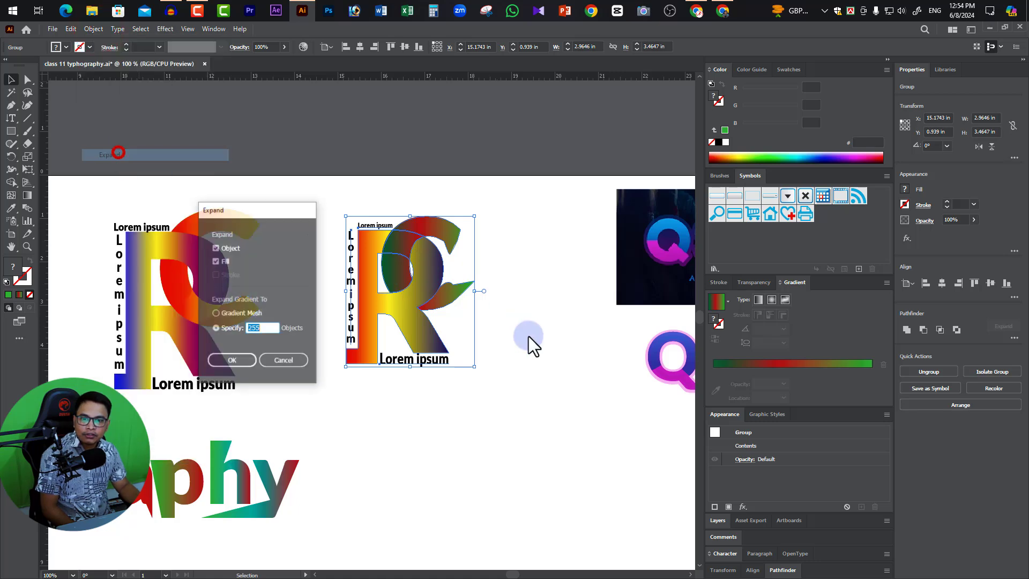
click(241, 362)
click(523, 304)
click(376, 265)
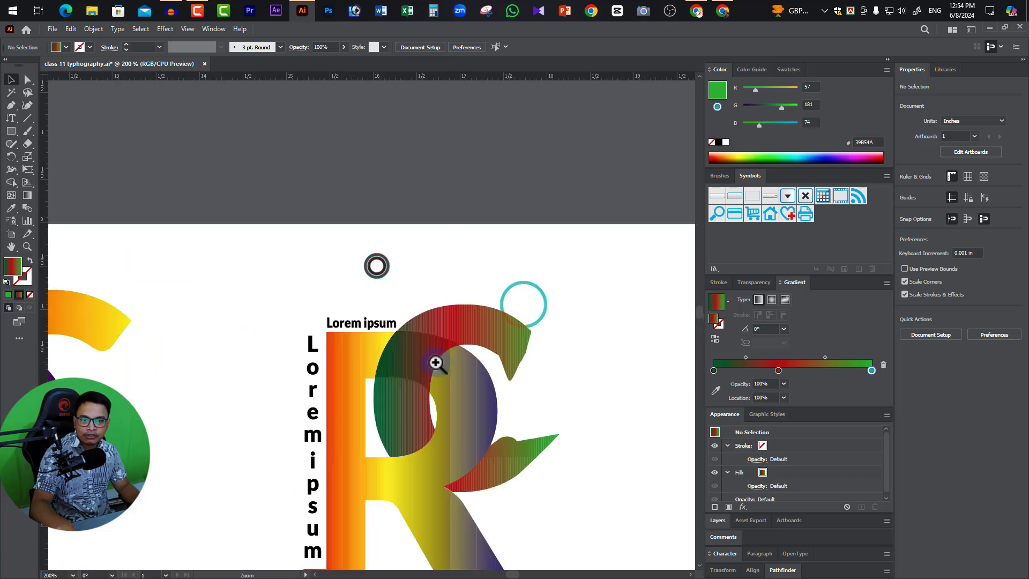
Zoom and pan to centre the expanded monogram, checking it by reselecting the group.
click(435, 363)
alt+click(368, 324)
drag(367, 324, 493, 355)
click(493, 360)
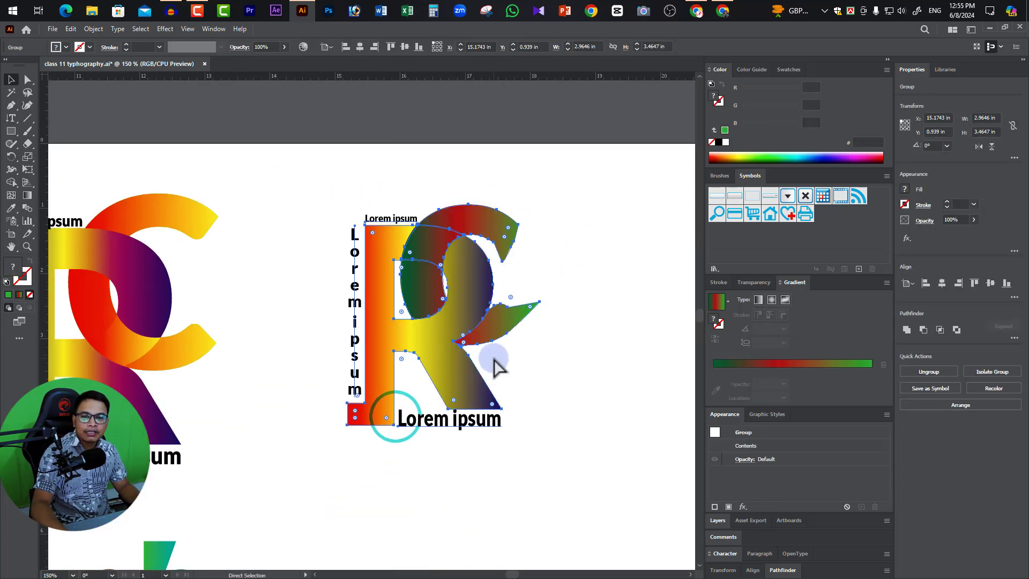
click(572, 209)
click(480, 427)
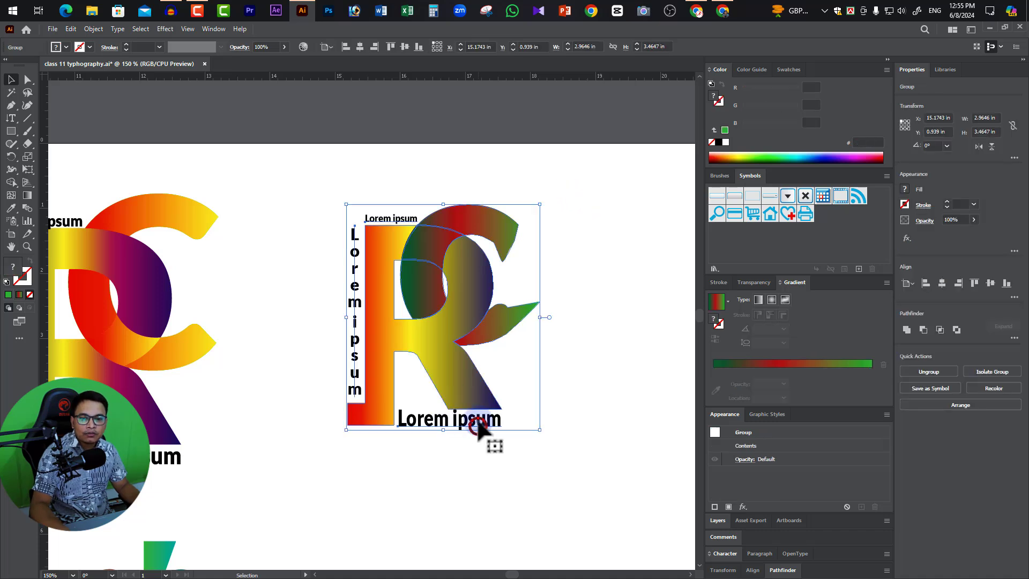
click(508, 453)
Ungroup the RC monogram group.
click(453, 376)
right_click(450, 363)
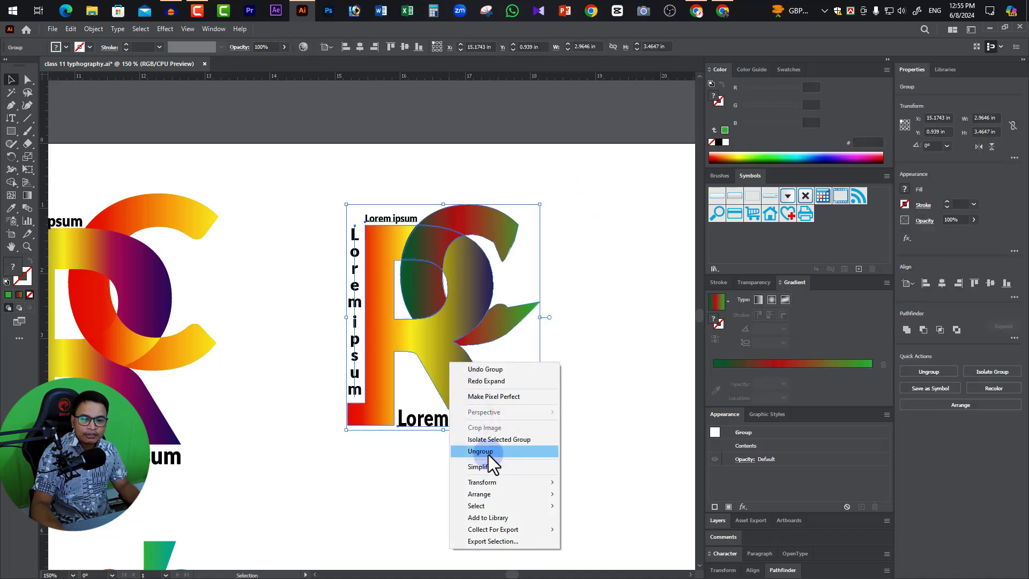
click(484, 452)
click(555, 390)
Group the bottom, vertical and top Lorem ipsum texts together.
click(452, 423)
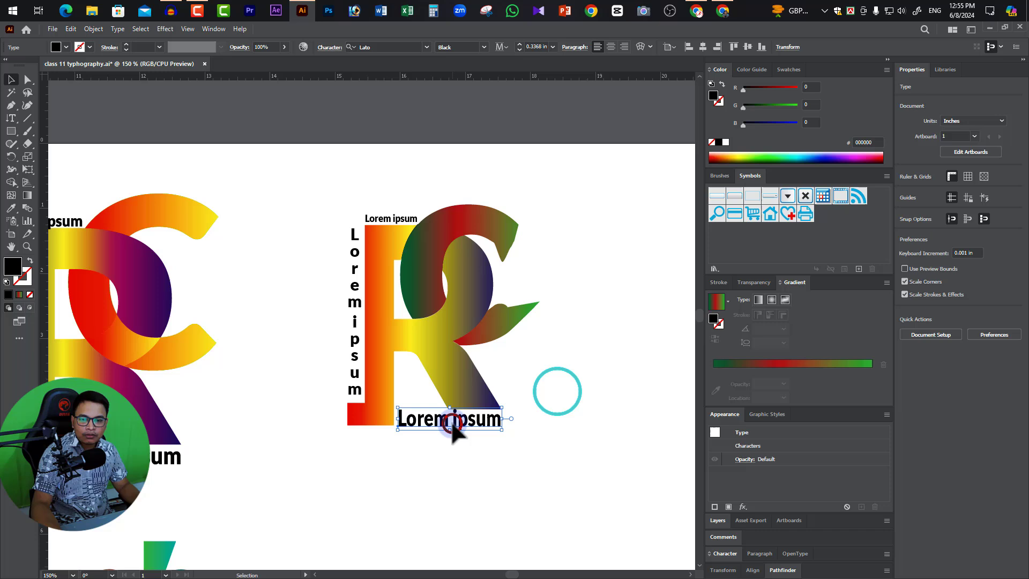
shift+click(356, 362)
shift+click(387, 217)
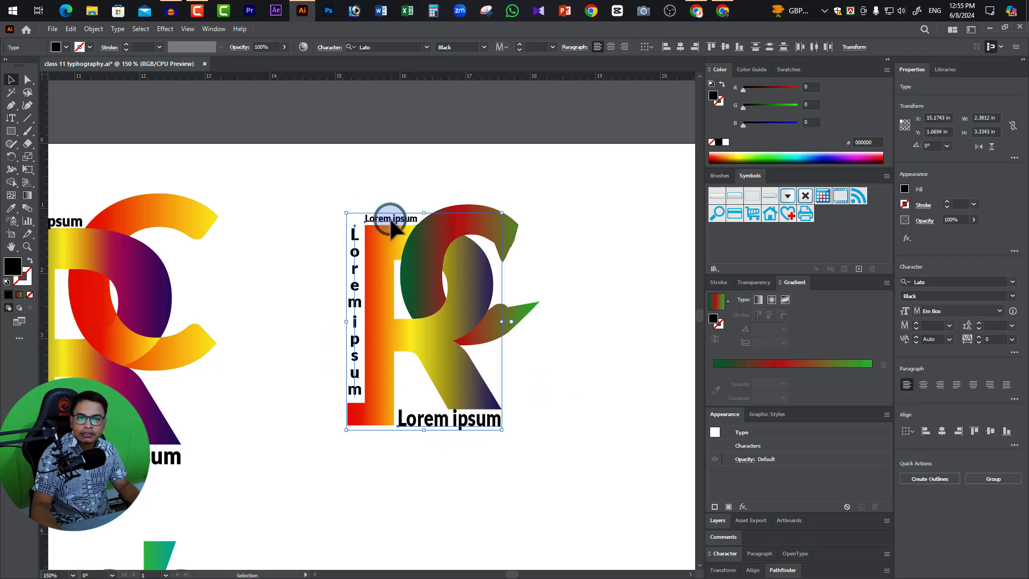
right_click(389, 217)
click(432, 309)
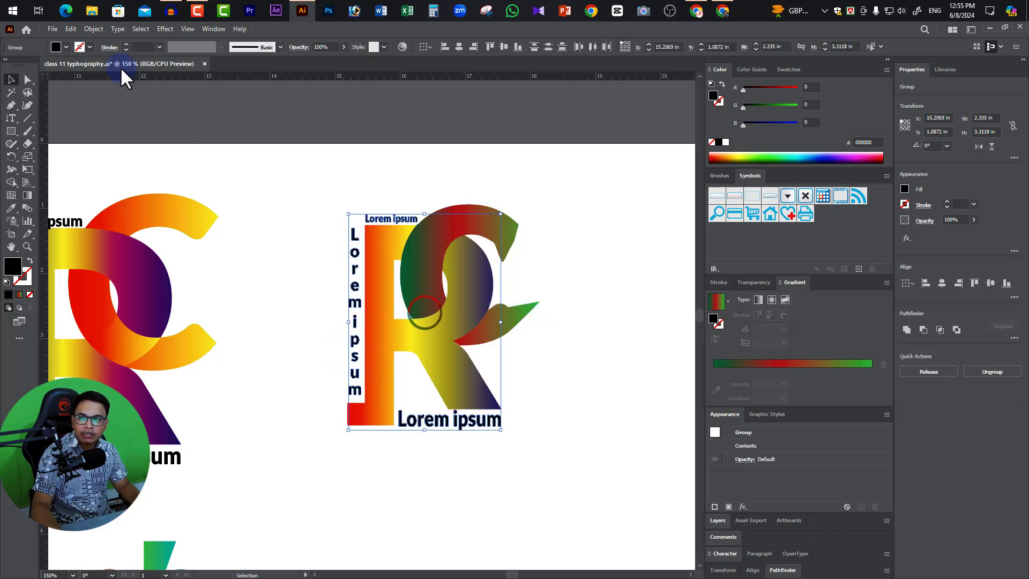
Apply an Object menu command to the text group, then reselect all three Lorem ipsum texts.
click(94, 29)
click(119, 155)
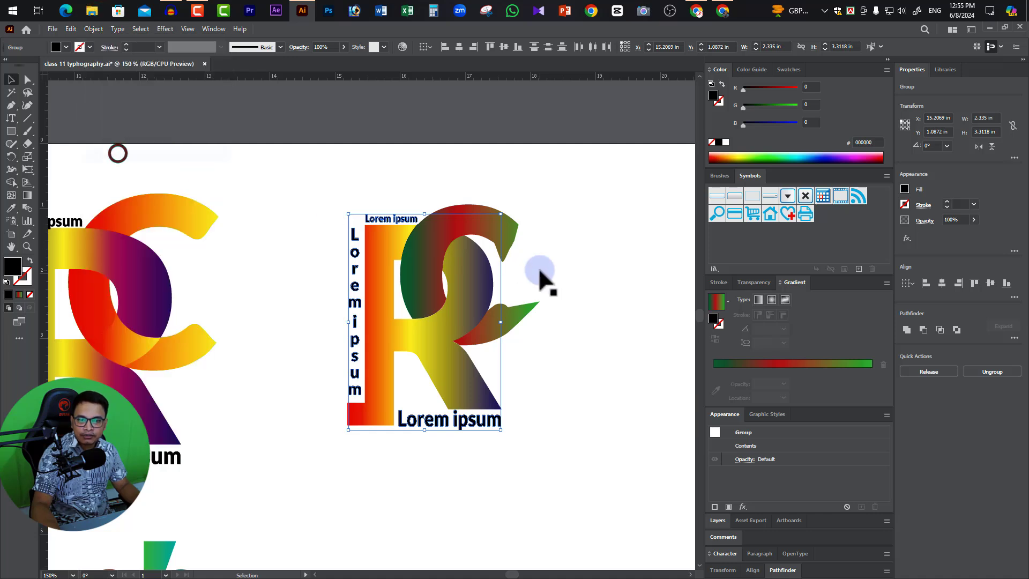
click(558, 261)
click(375, 218)
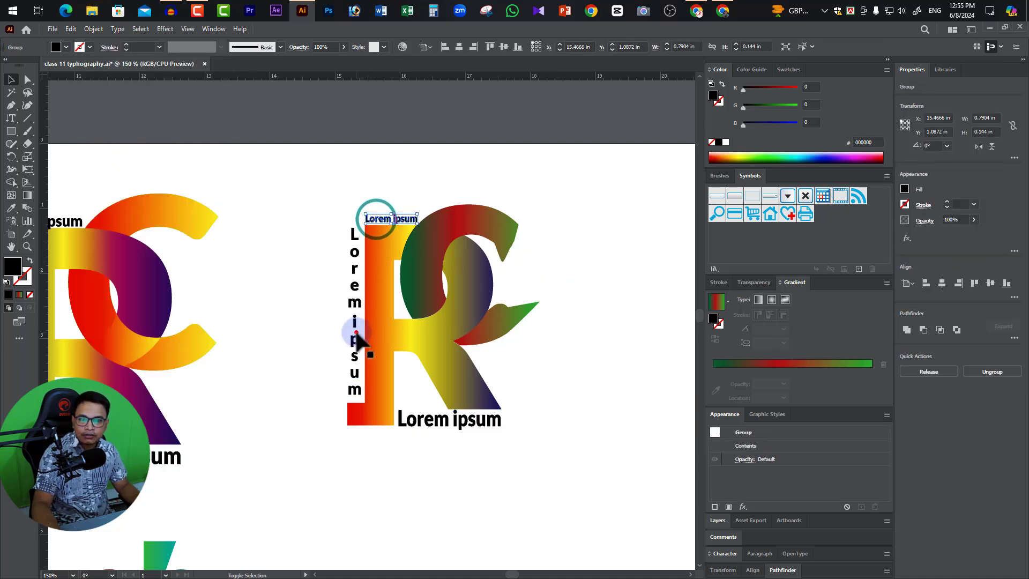
shift+click(355, 328)
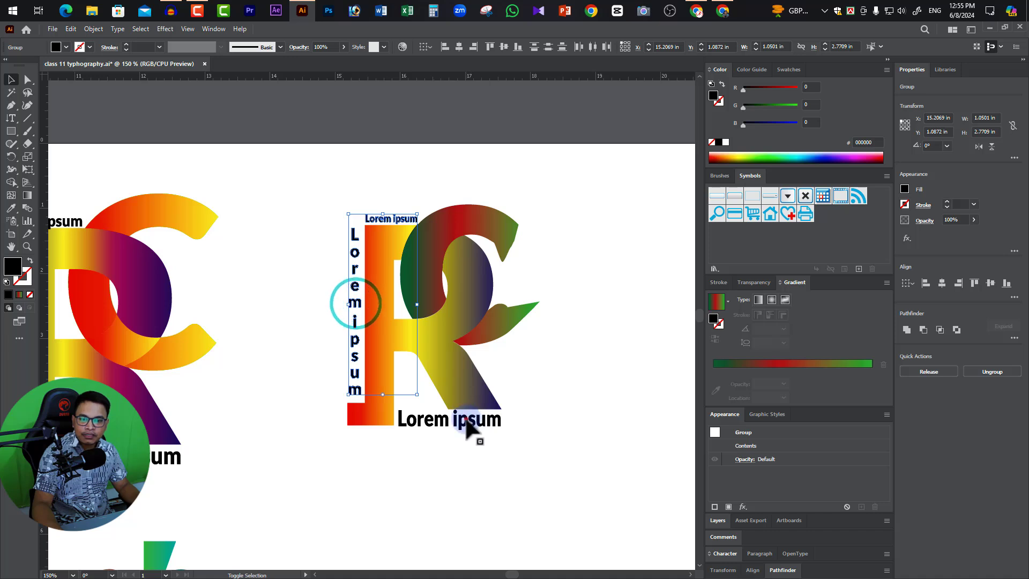
shift+click(460, 421)
click(27, 195)
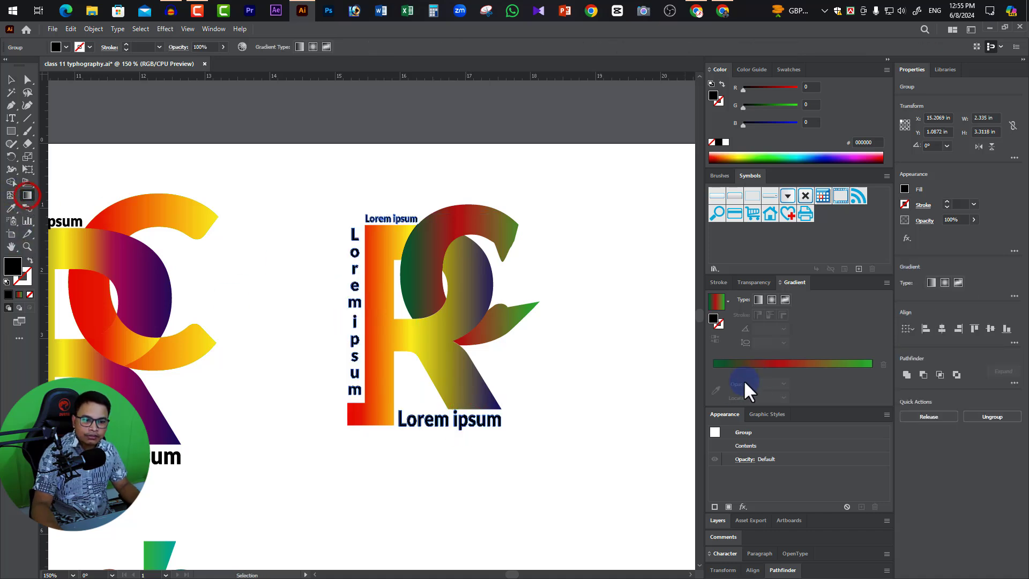
Fill the three Lorem ipsum texts with the green-red-green linear gradient matching the C.
click(758, 300)
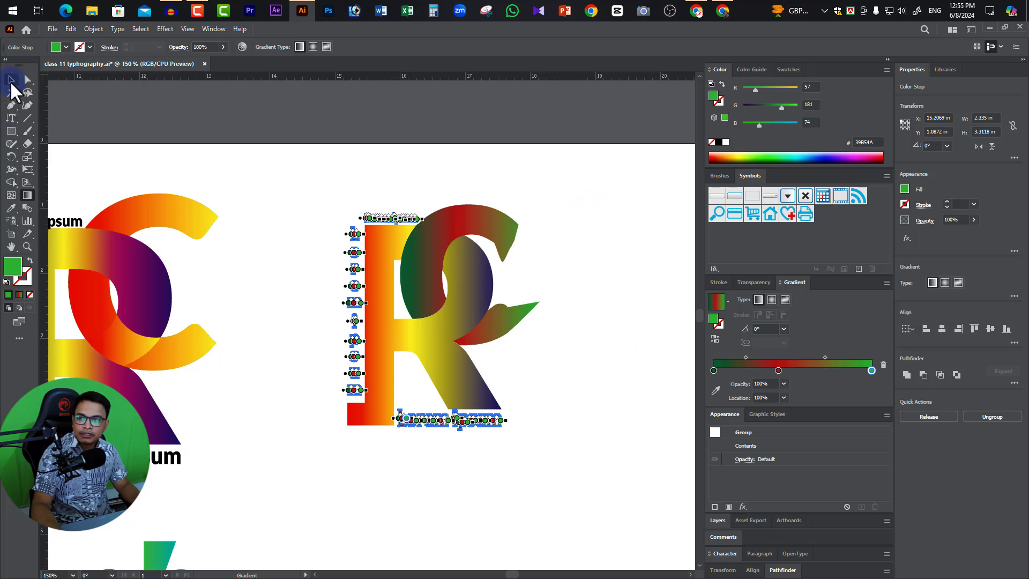
click(11, 80)
click(592, 222)
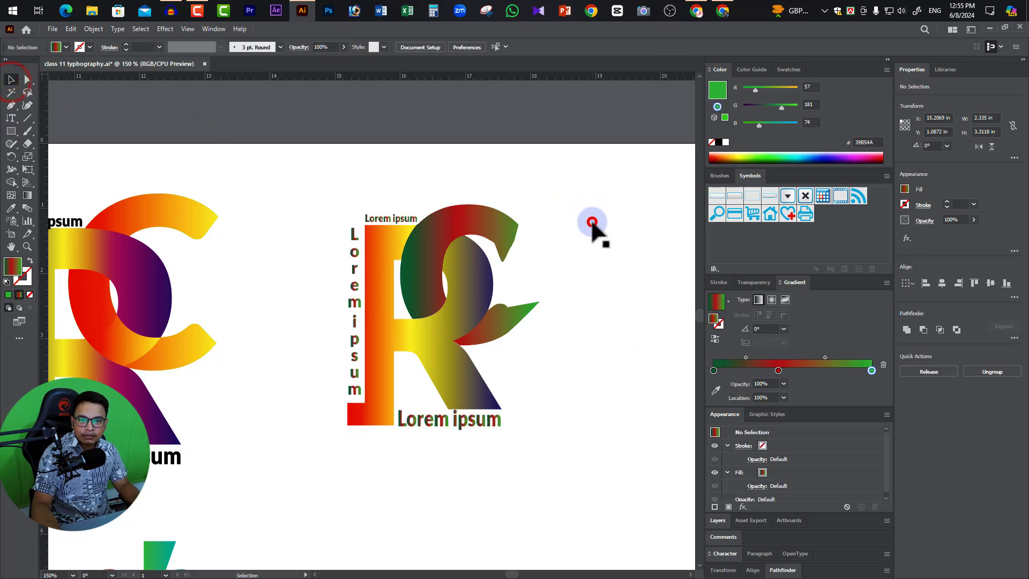
ctrl+click(465, 365)
alt+click(331, 346)
alt+click(480, 305)
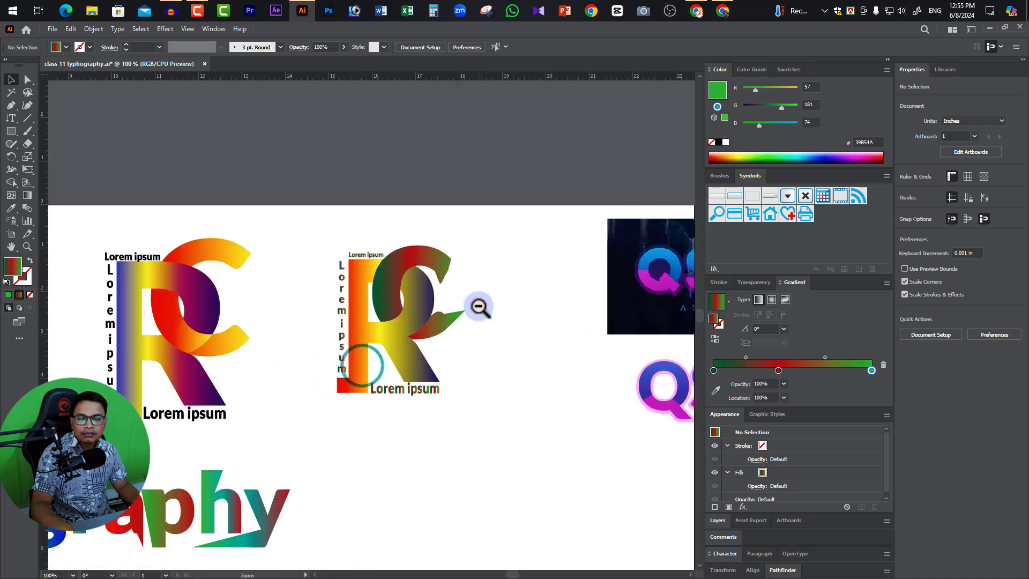
drag(437, 332, 479, 319)
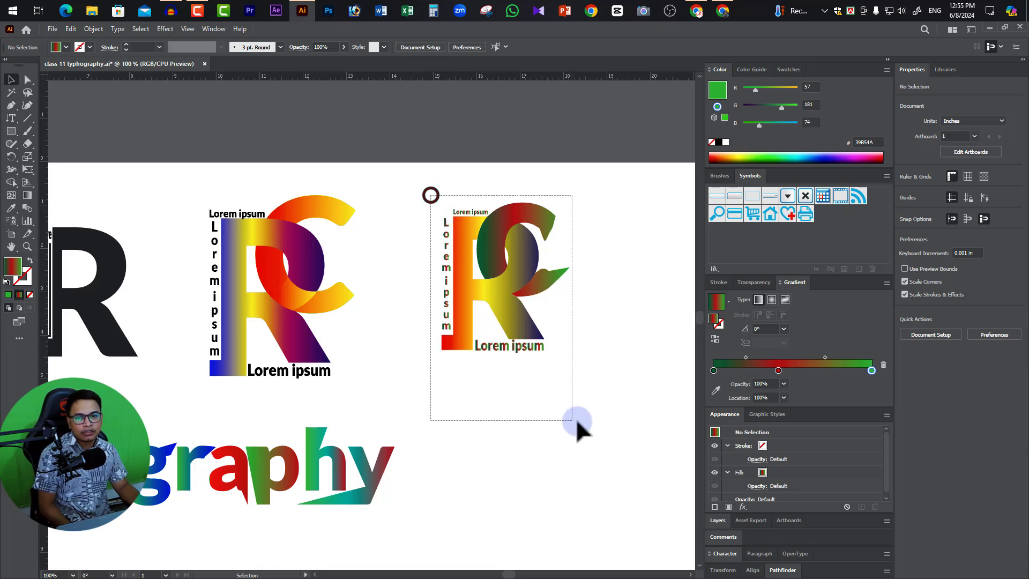
Fill the whole right R monogram with a solid dark grey.
drag(429, 195, 578, 426)
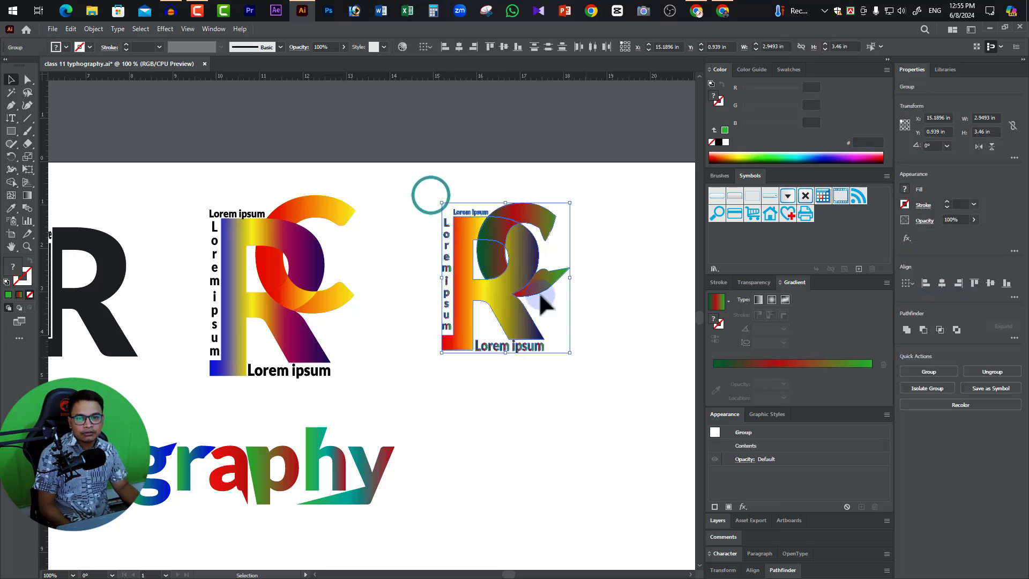
double_click(13, 266)
drag(560, 133, 732, 134)
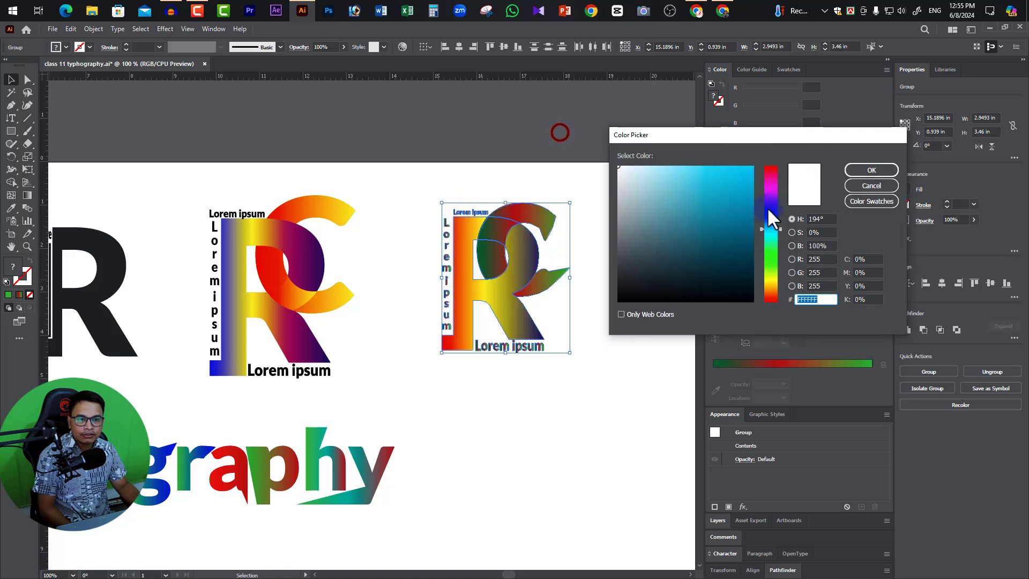
click(620, 245)
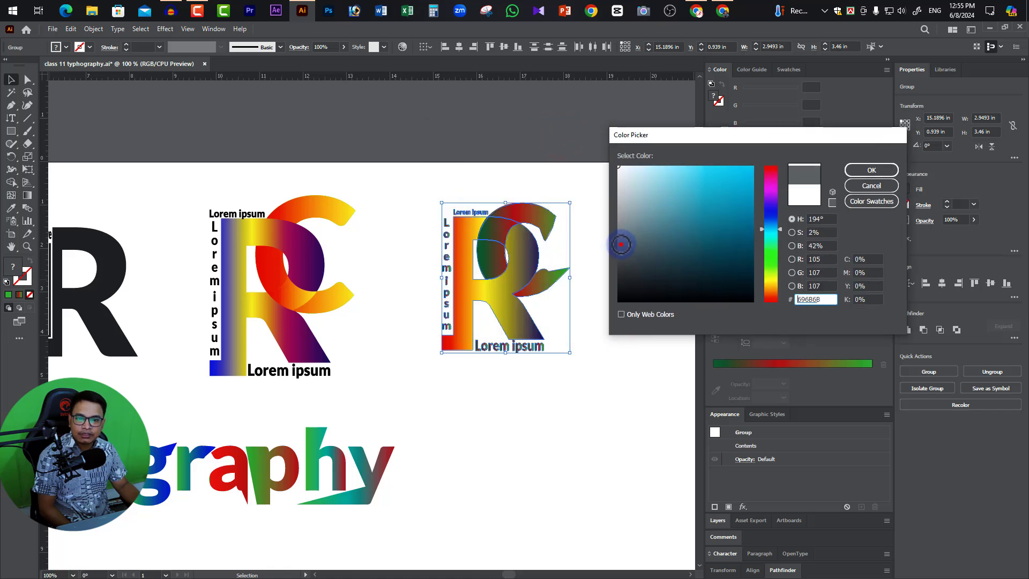
click(872, 171)
click(634, 208)
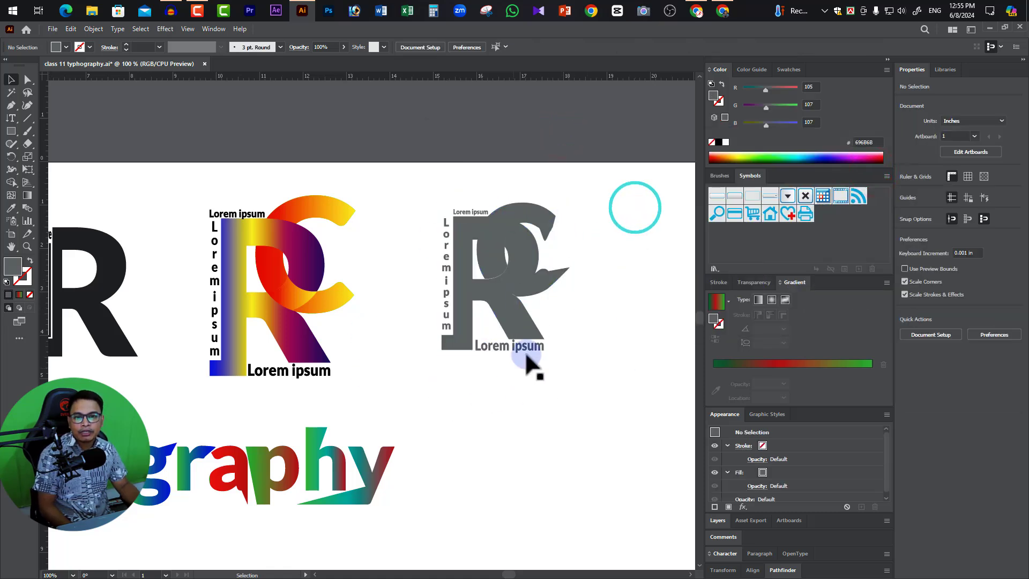
Change the monogram's solid fill from grey to teal.
mouse_move(599, 365)
mouse_down()
mouse_move(544, 282)
mouse_move(422, 176)
mouse_up()
double_click(14, 264)
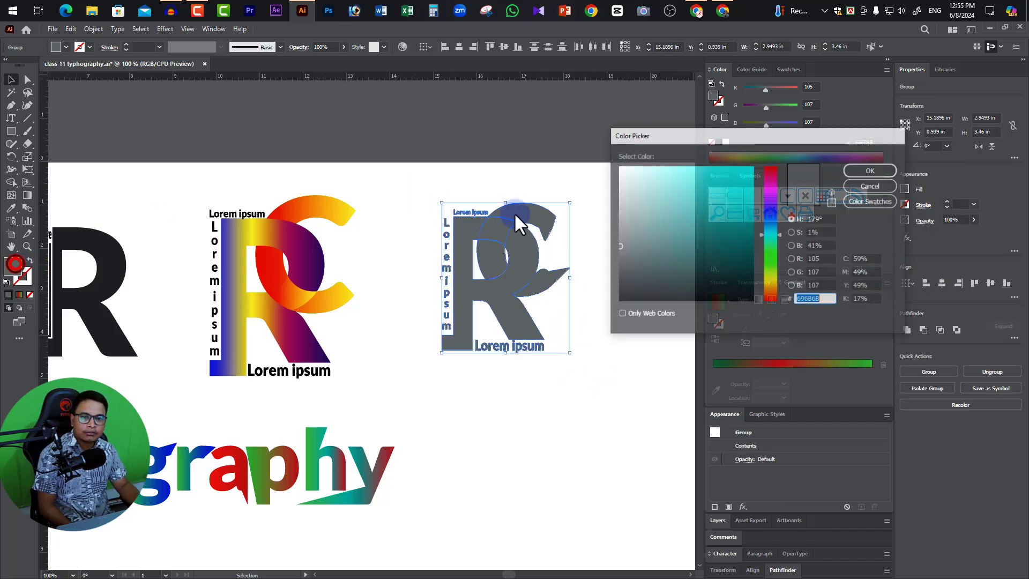
click(708, 201)
click(878, 171)
click(670, 324)
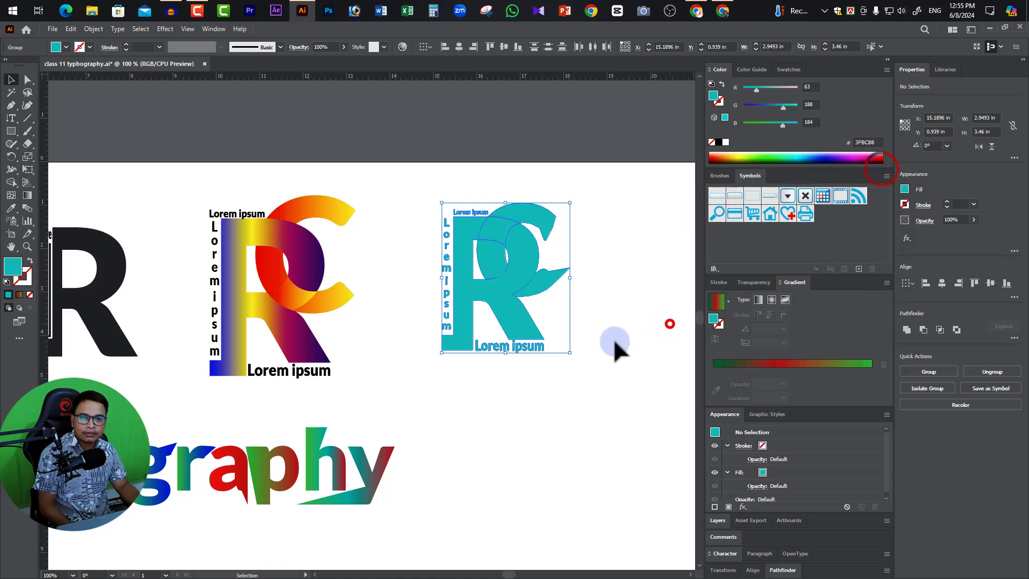
Change the monogram's fill to dark green 36592F.
drag(597, 372, 436, 184)
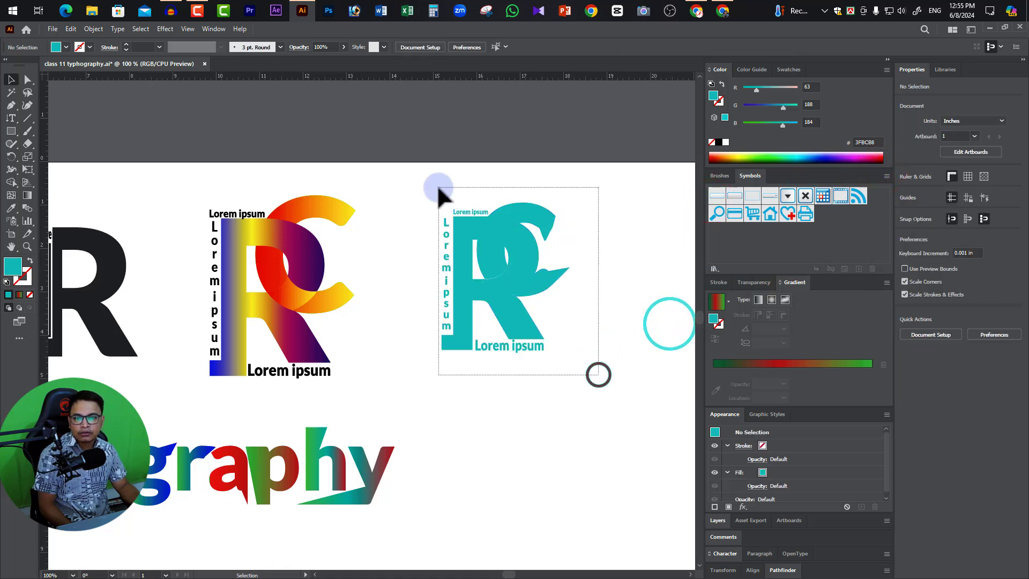
double_click(14, 264)
click(680, 254)
drag(770, 271, 771, 257)
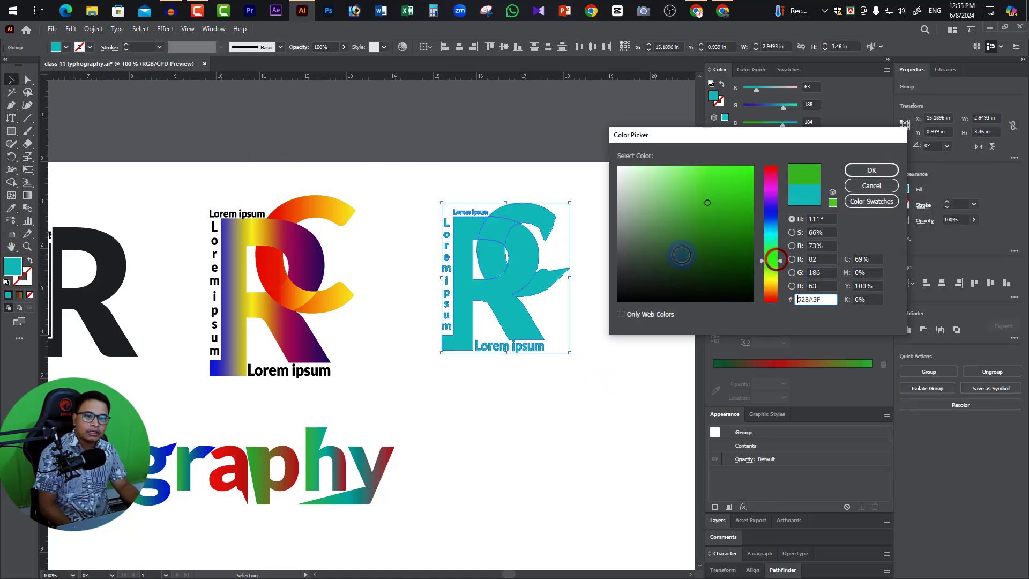
click(887, 167)
click(602, 242)
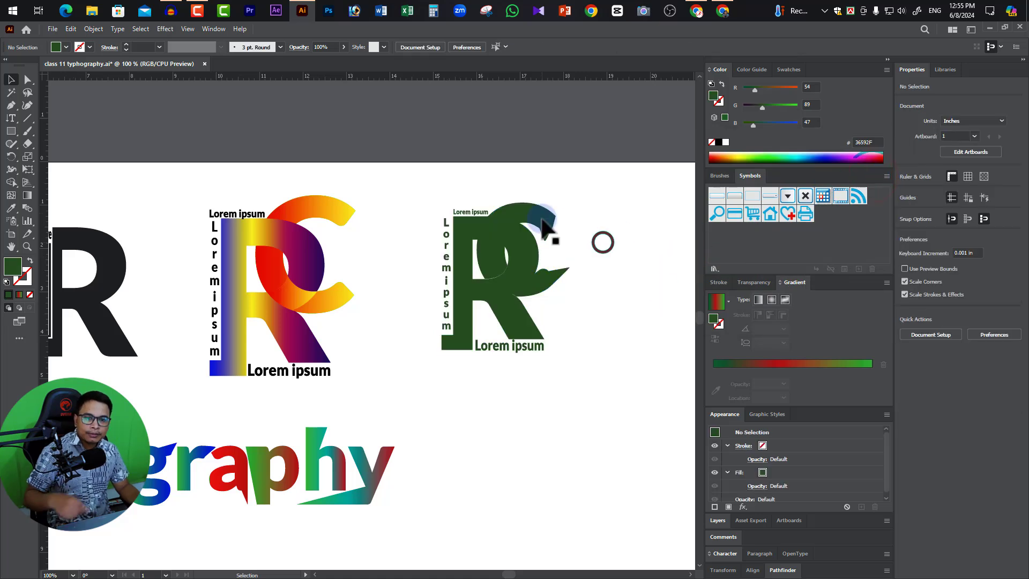
Undo the solid fills twice to restore the R and C multicolour gradients.
click(583, 278)
key(period)
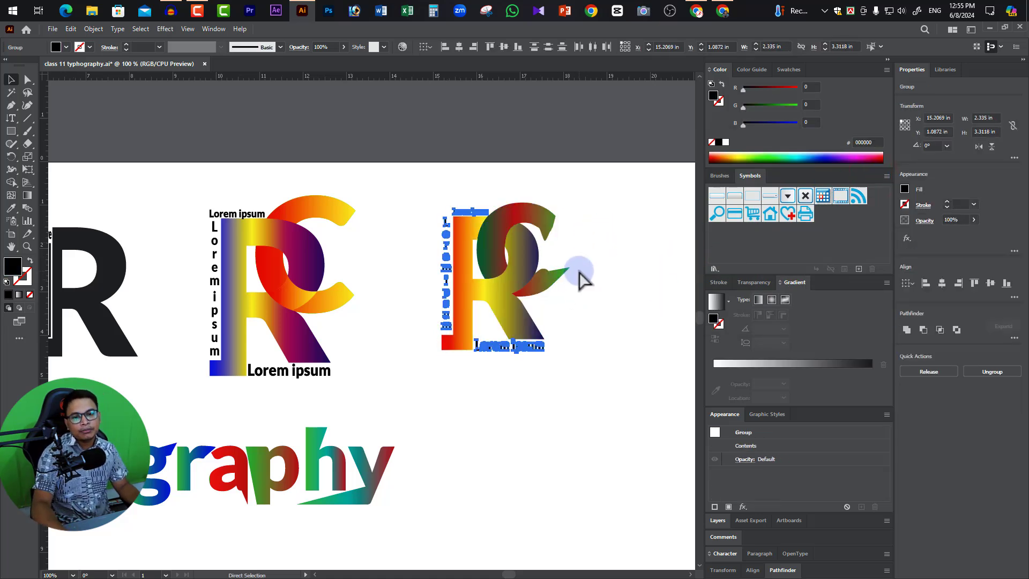
click(576, 233)
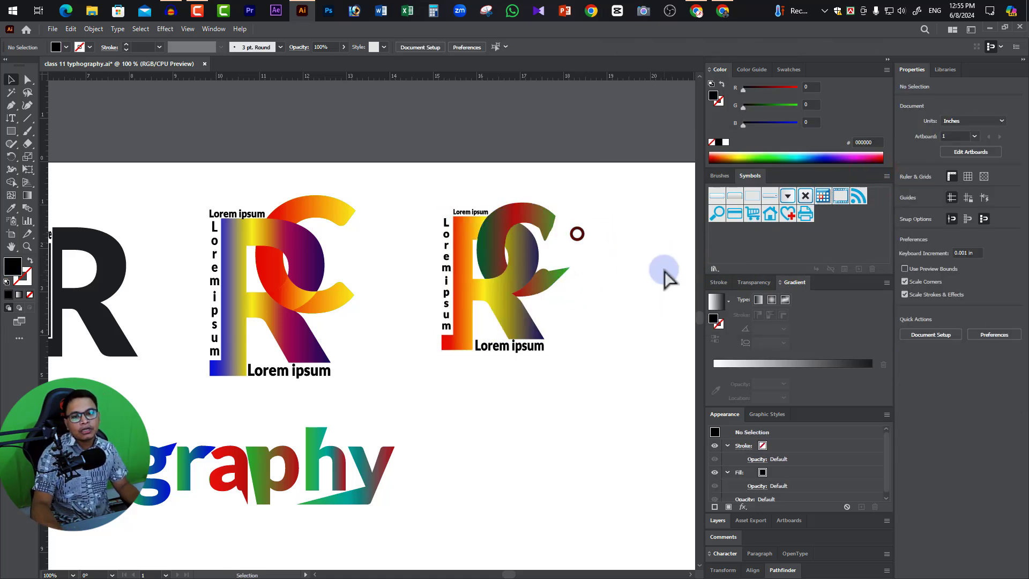
click(492, 329)
key(period)
click(647, 267)
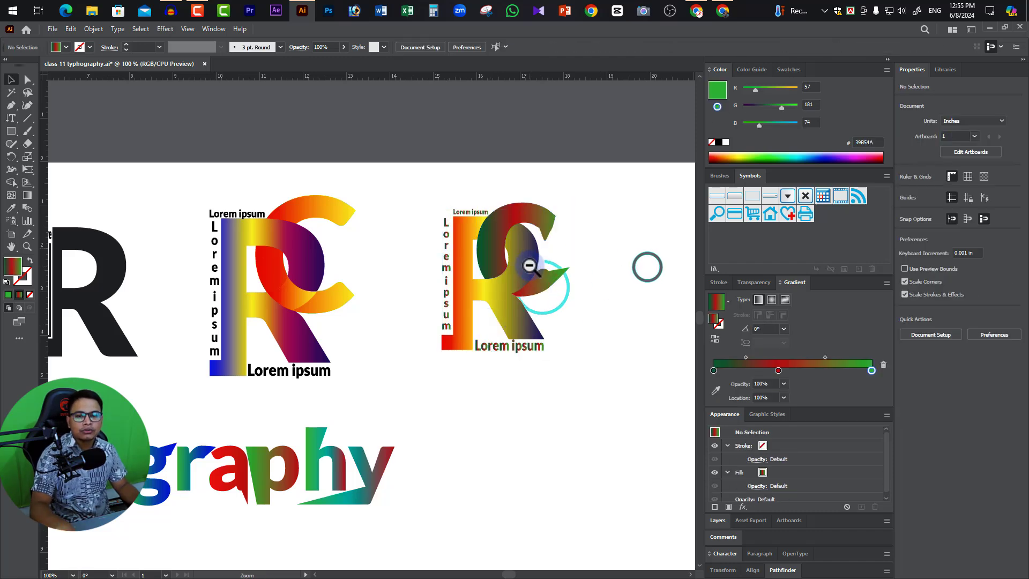